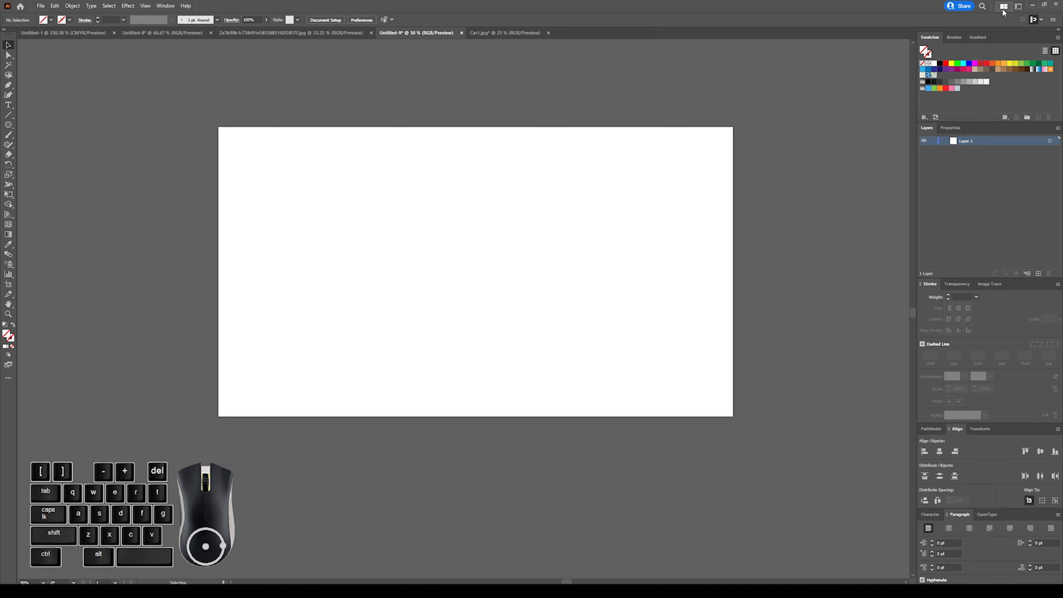
Switch to the Essentials workspace and show the Transform panel.
click(1018, 7)
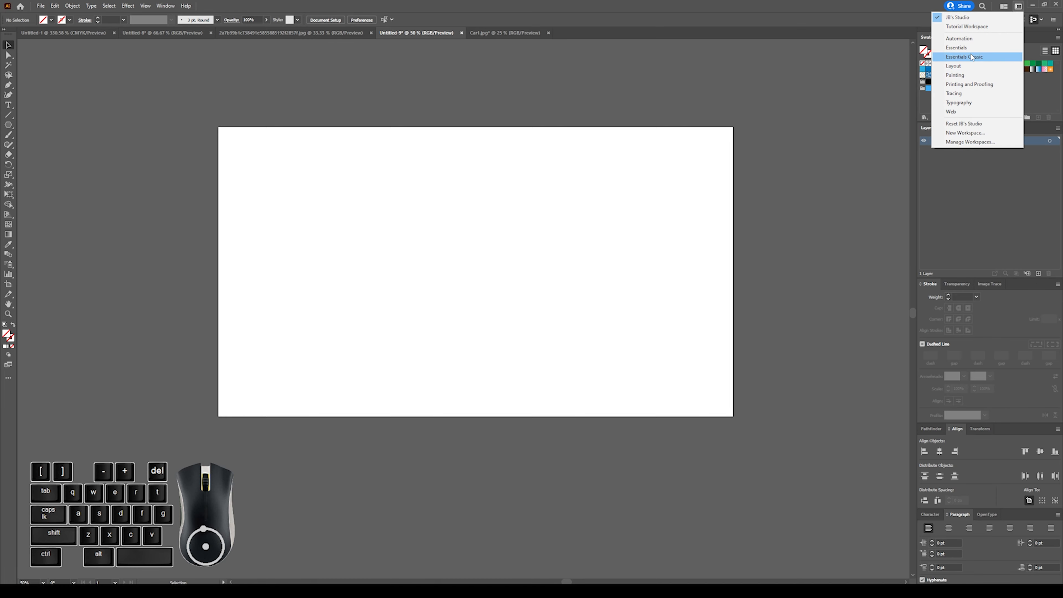
click(970, 56)
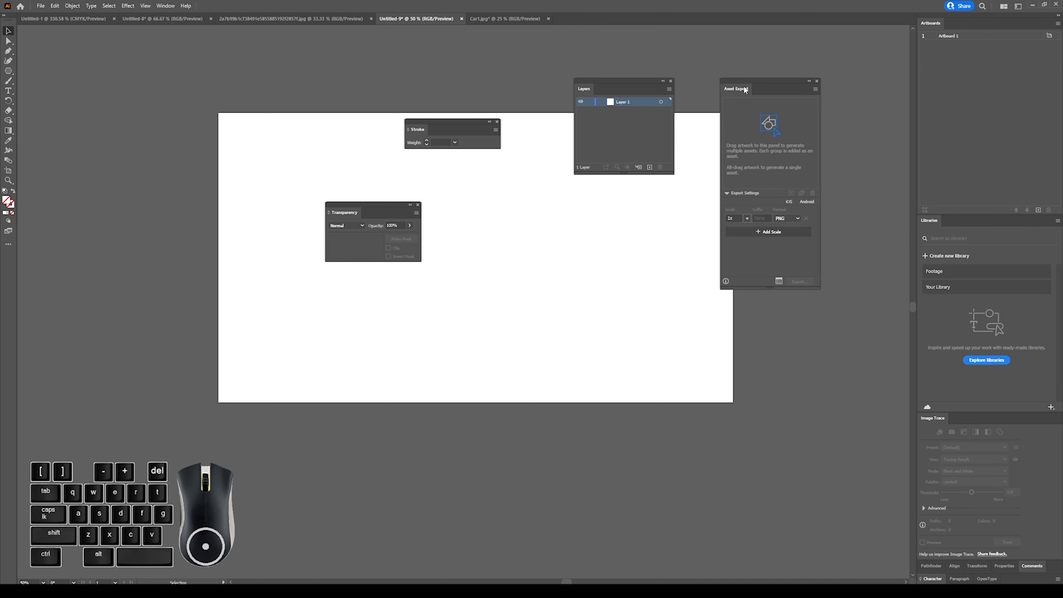
click(158, 9)
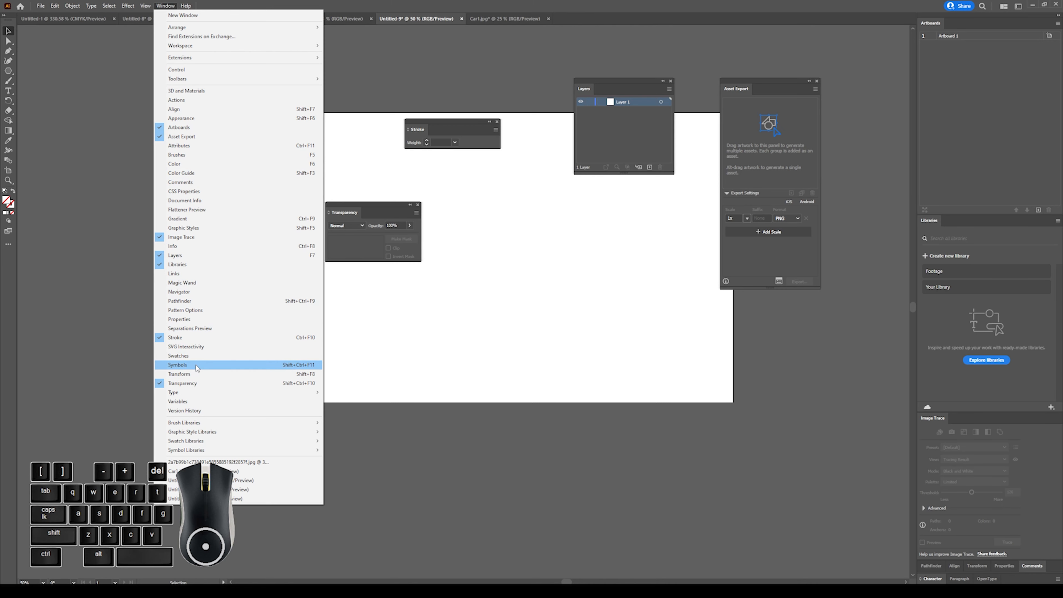
click(197, 373)
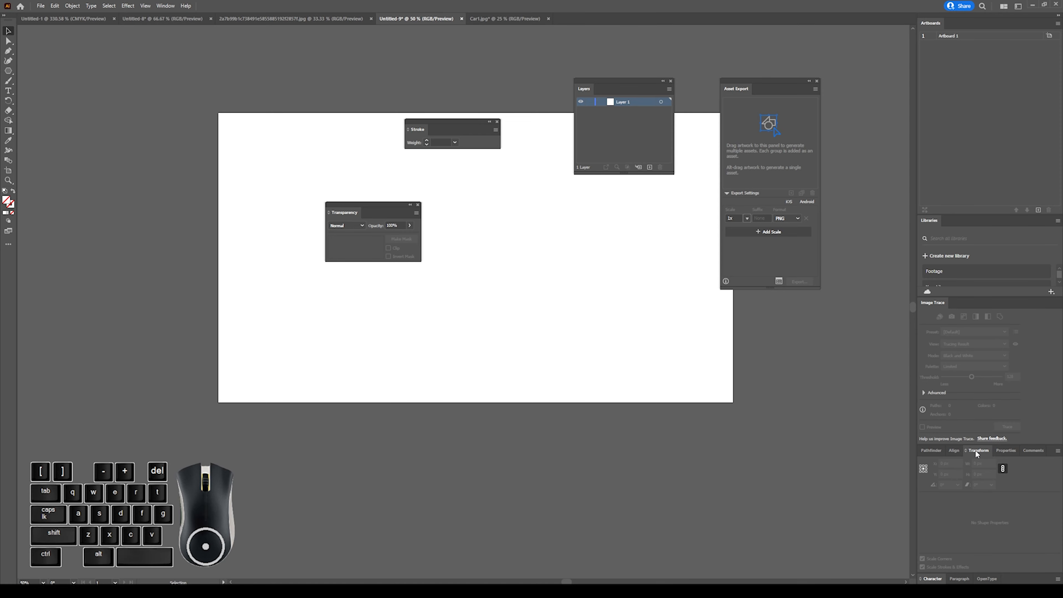
Float the Transform and Properties panels, and redock Transform beside Comments and Properties between Artboards and Libraries.
drag(976, 450, 670, 348)
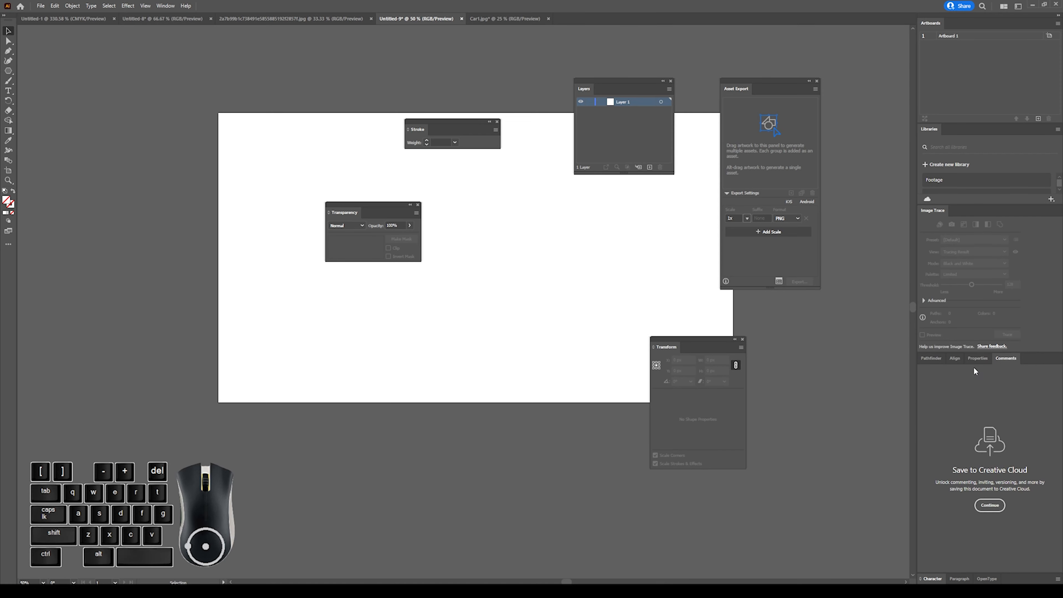
drag(977, 359, 522, 293)
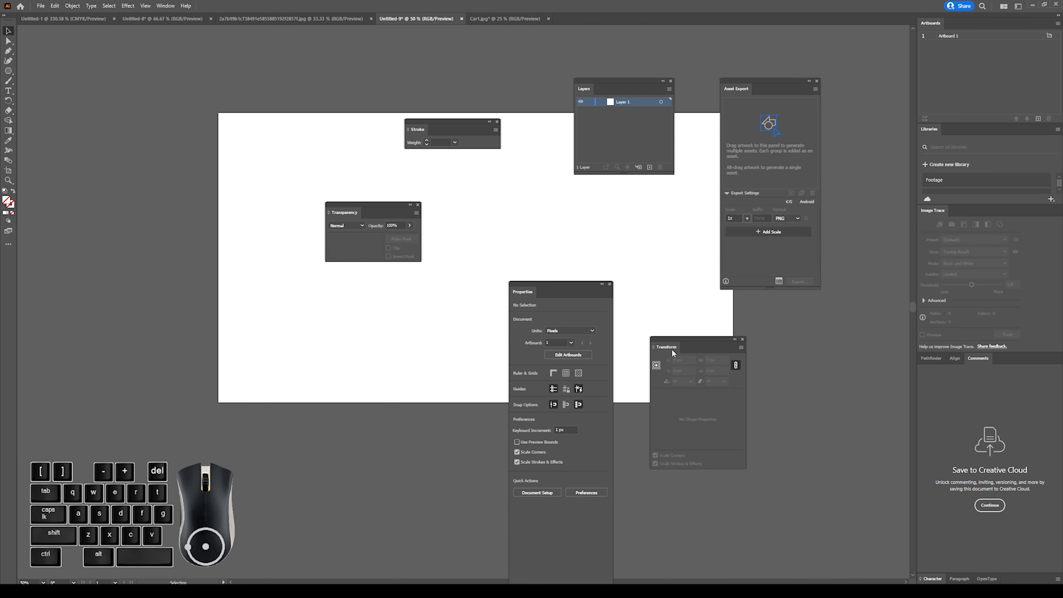
drag(676, 347, 1016, 359)
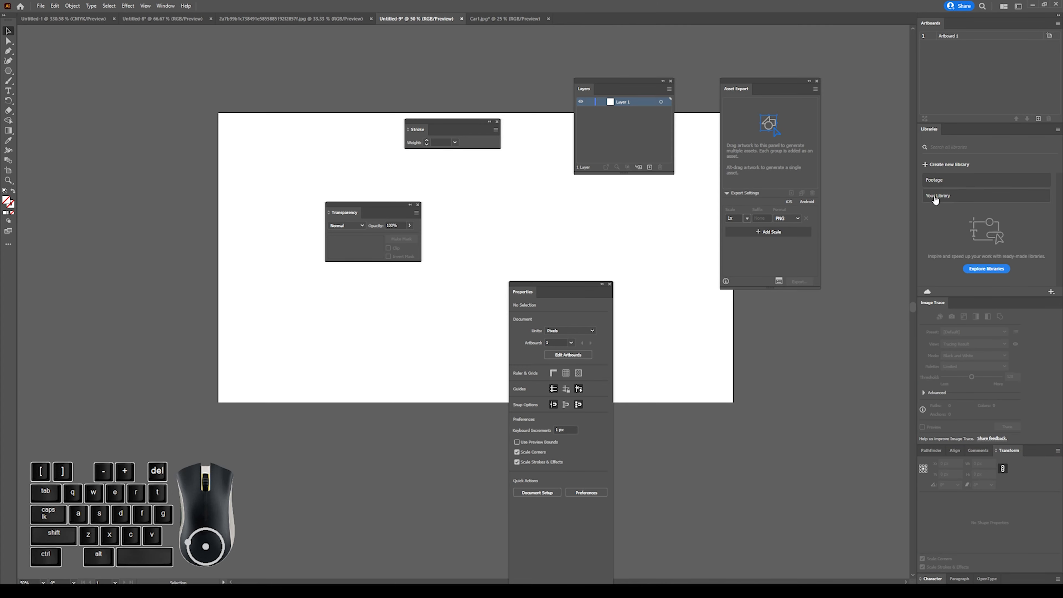
drag(545, 283, 967, 123)
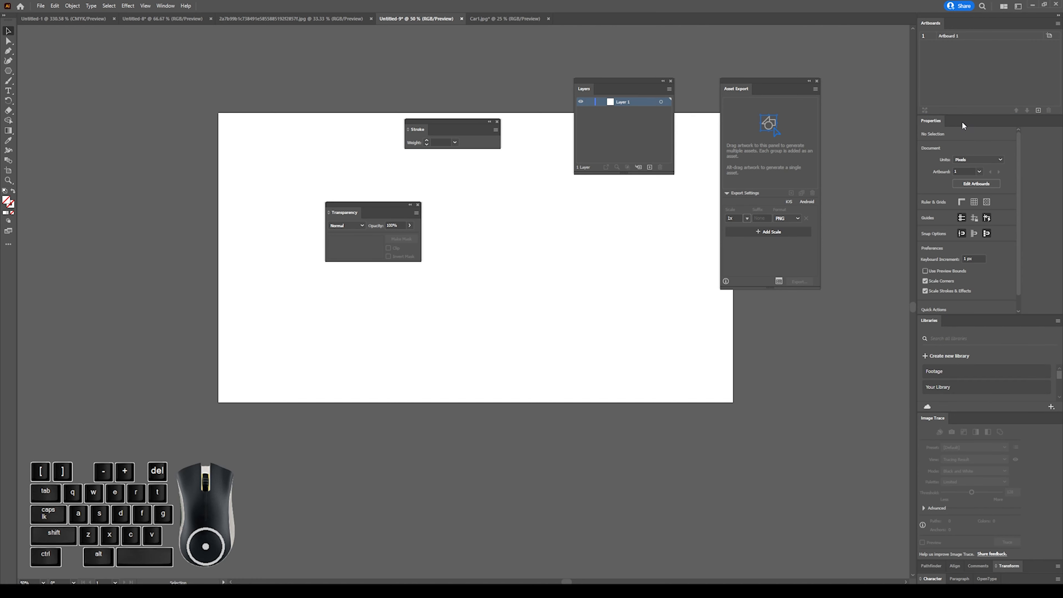
Close the floating Asset Export and Layers panels and switch back to the custom workspace with Swatches, Stroke and Align docked.
click(817, 81)
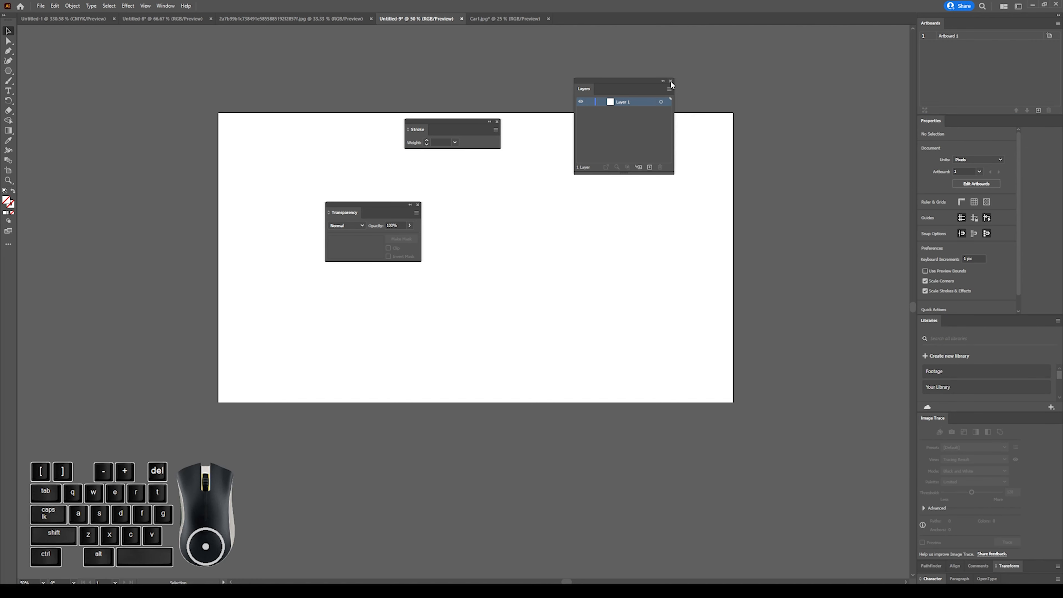
click(670, 80)
click(1019, 6)
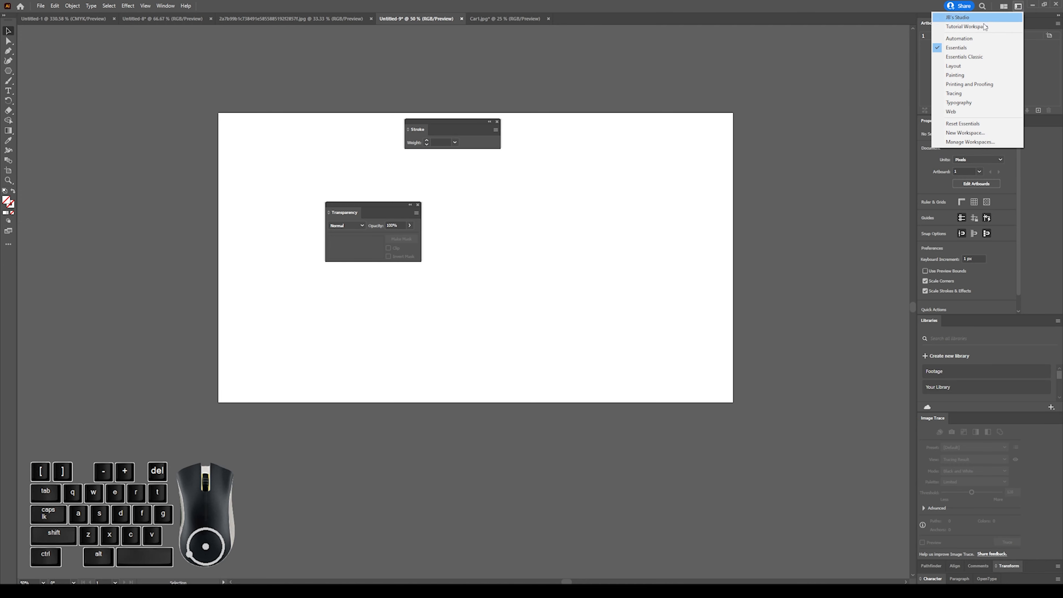
click(984, 27)
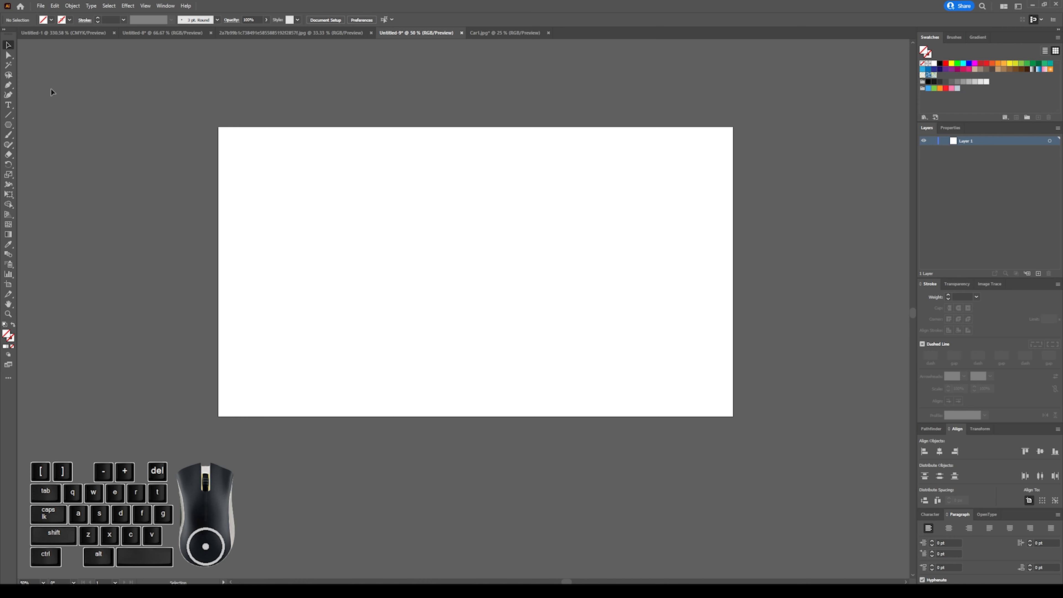
Create a new blank document from the Web-Large preset at 1920 x 1080 px in RGB Color.
click(20, 6)
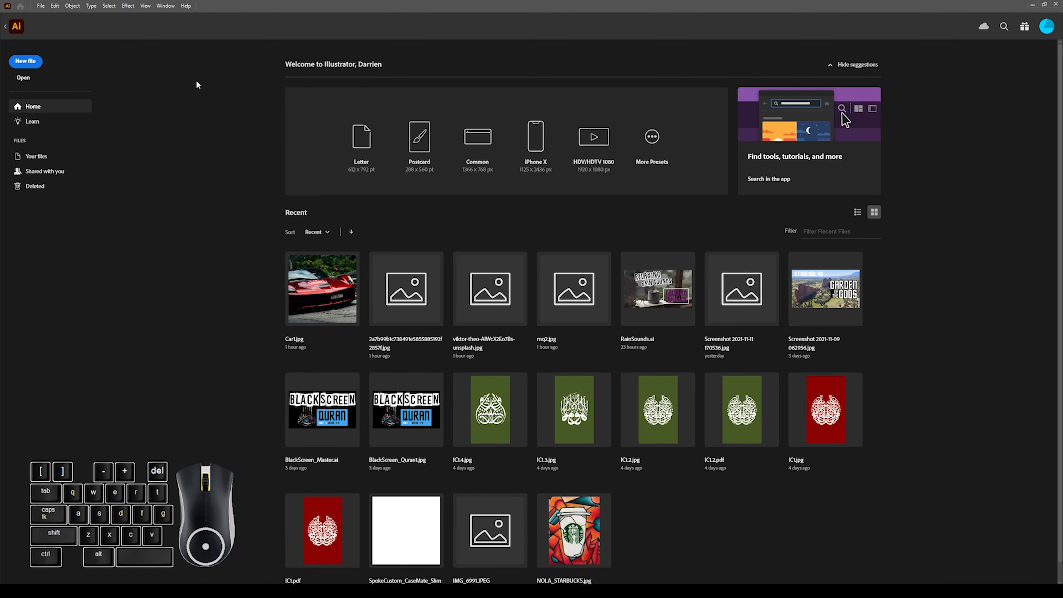
click(25, 61)
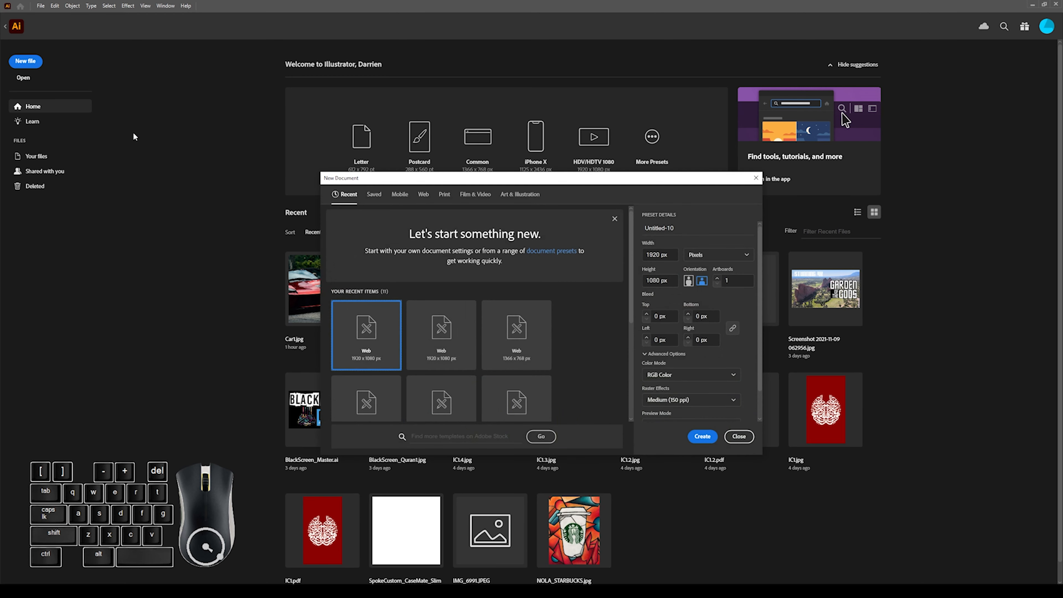
click(356, 339)
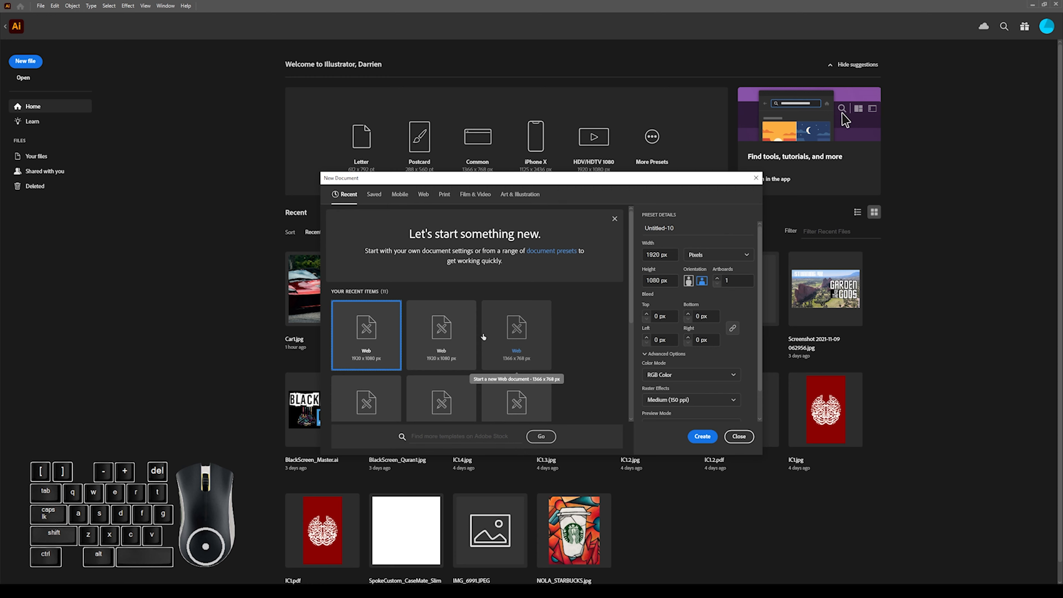
click(444, 195)
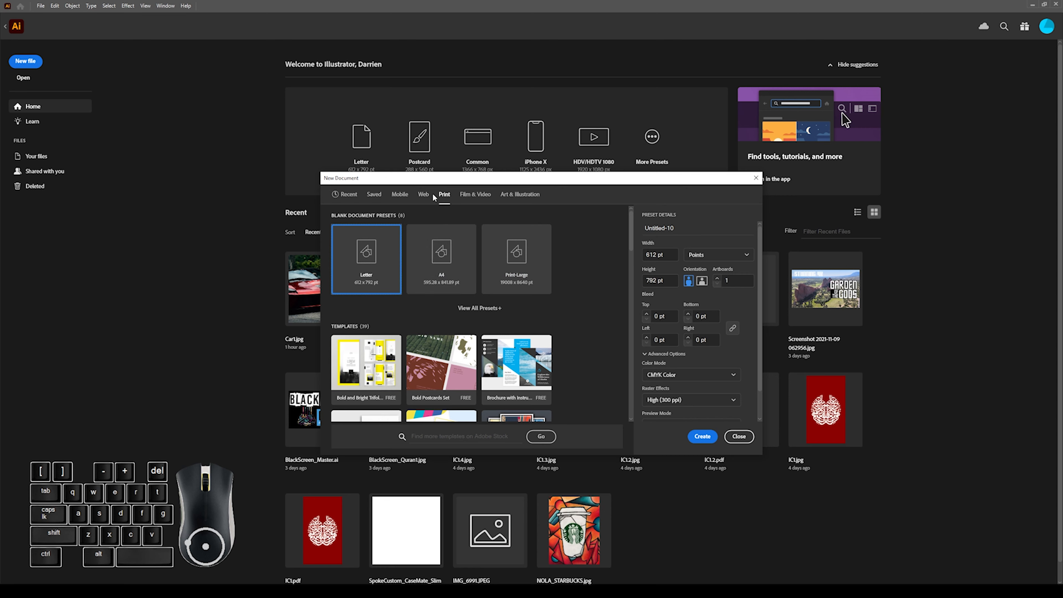
click(423, 194)
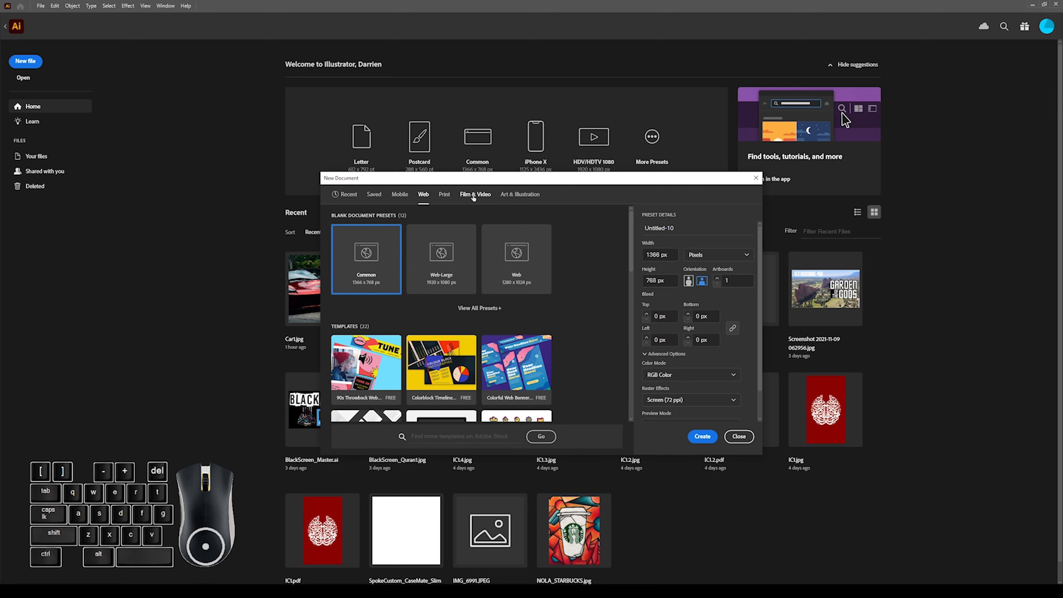
click(513, 195)
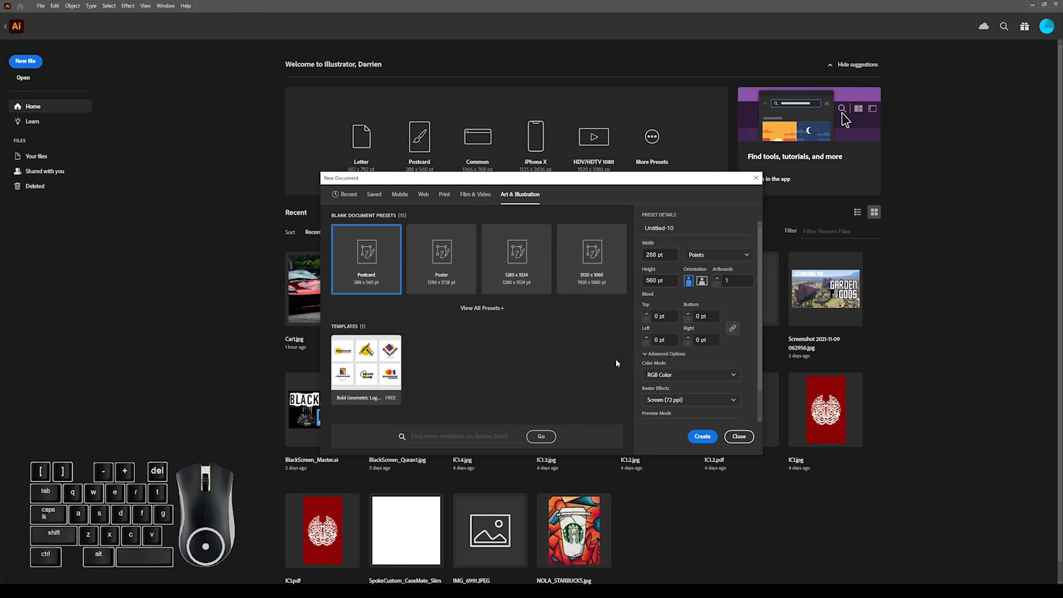
click(423, 194)
click(441, 259)
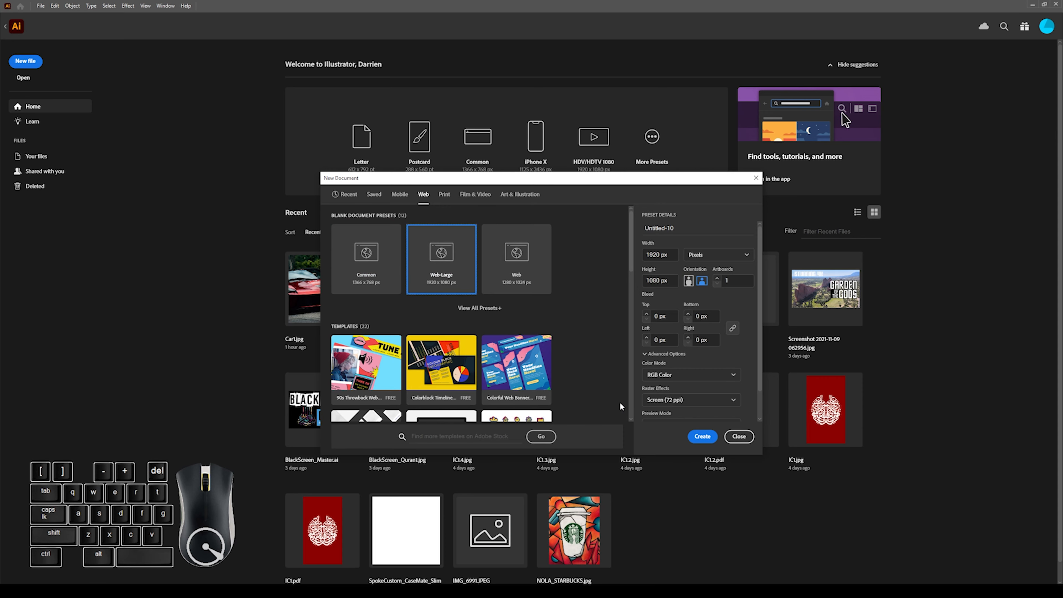
click(703, 437)
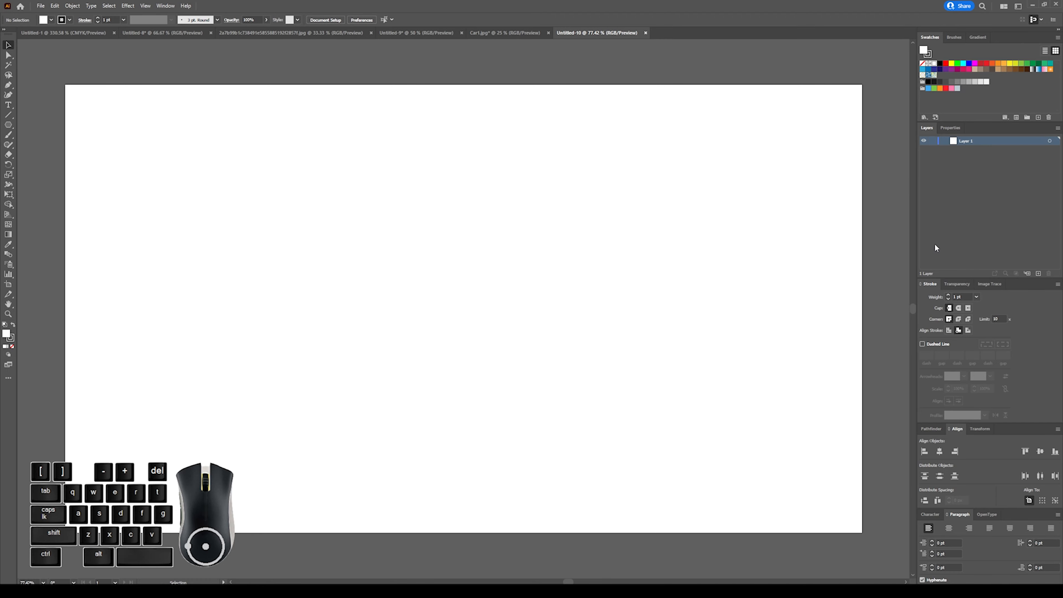
Open the red sports car JPG whose name begins with 7c5c5ad73da9dc from the Stickernaut (G:) drive.
click(42, 6)
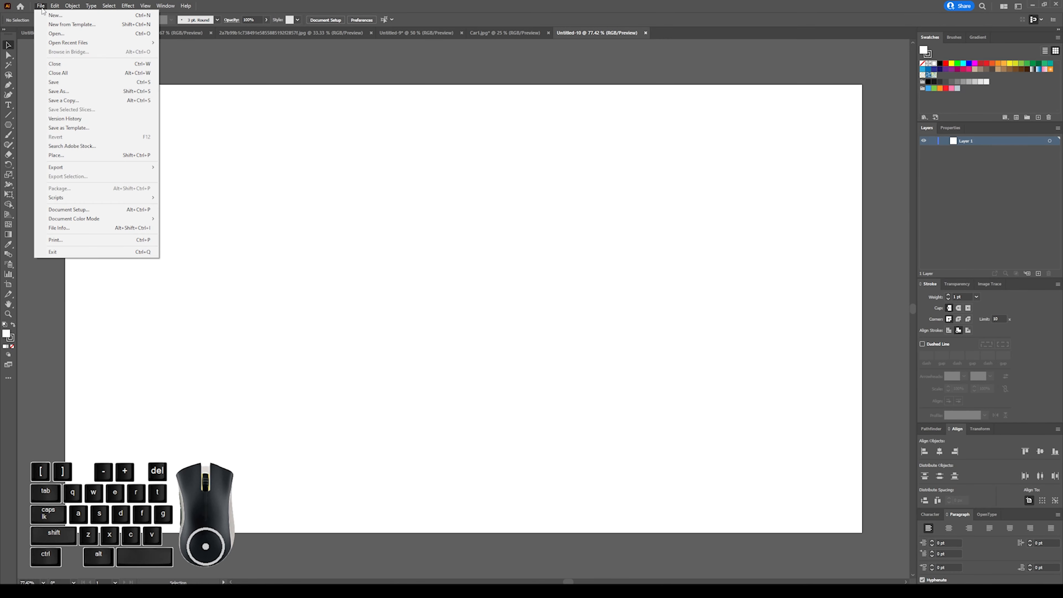
click(56, 34)
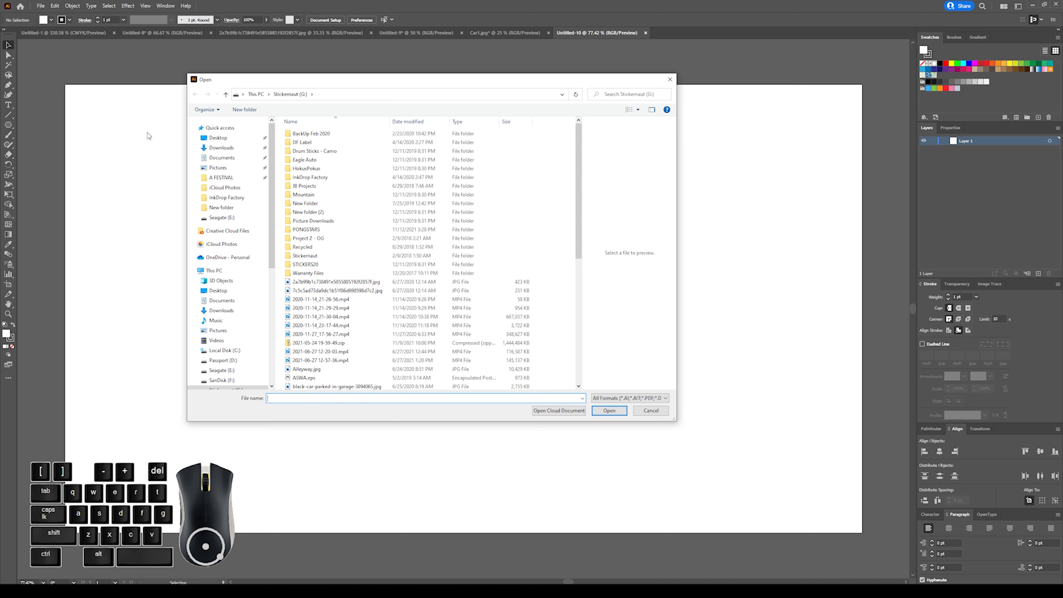
click(356, 292)
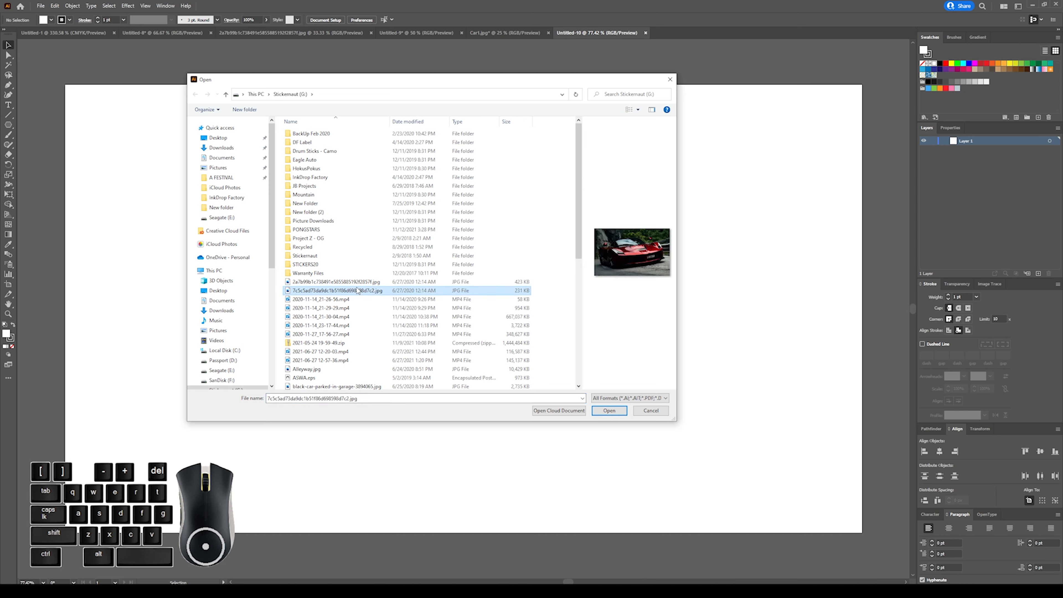
click(609, 410)
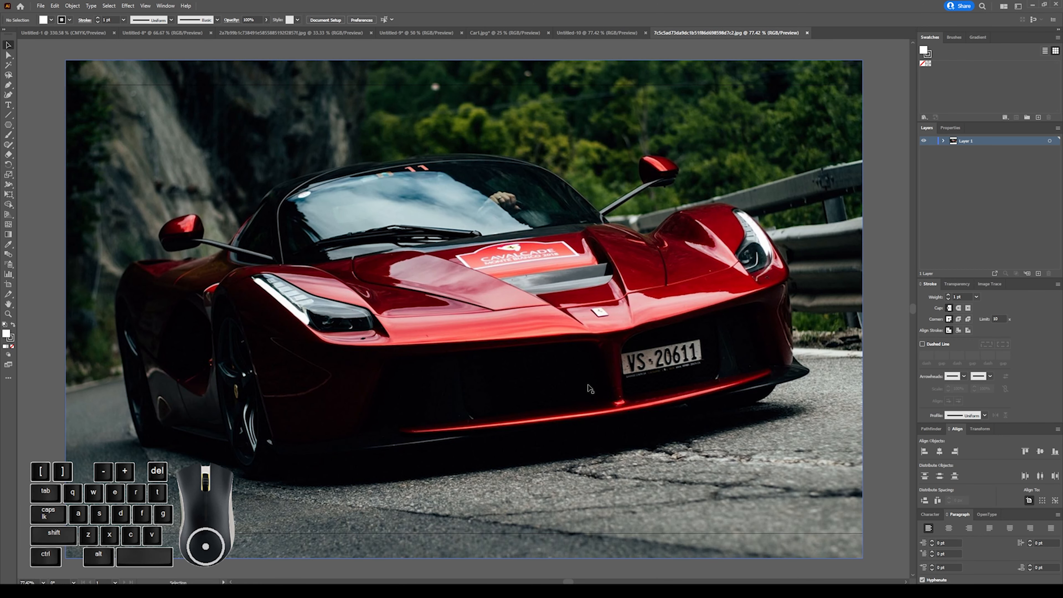
key(ctrl+minus)
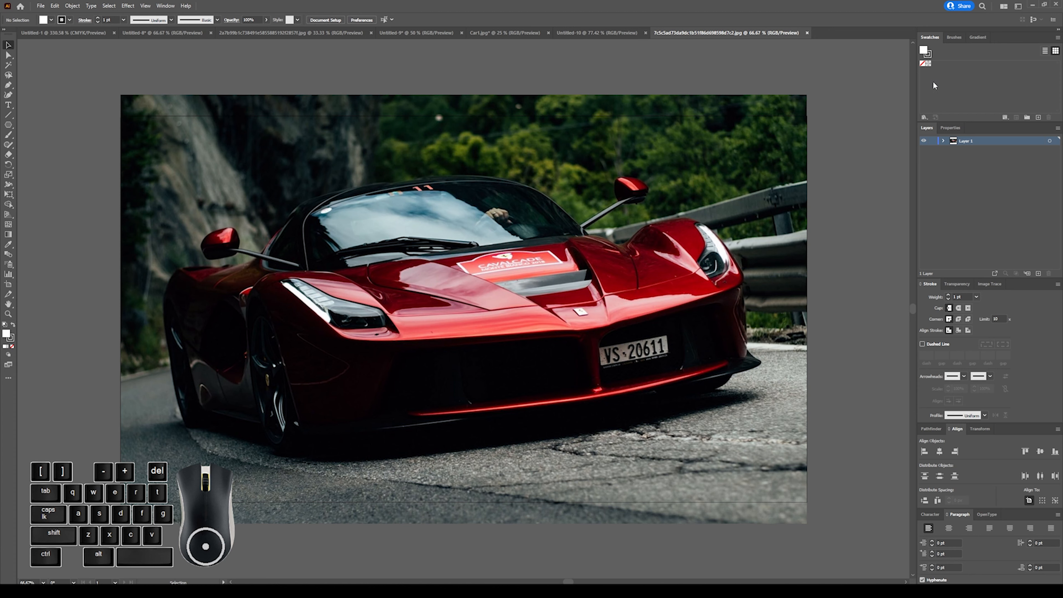
Load the Art & Illustration default swatch library and enlarge its floating panel over the canvas.
click(926, 117)
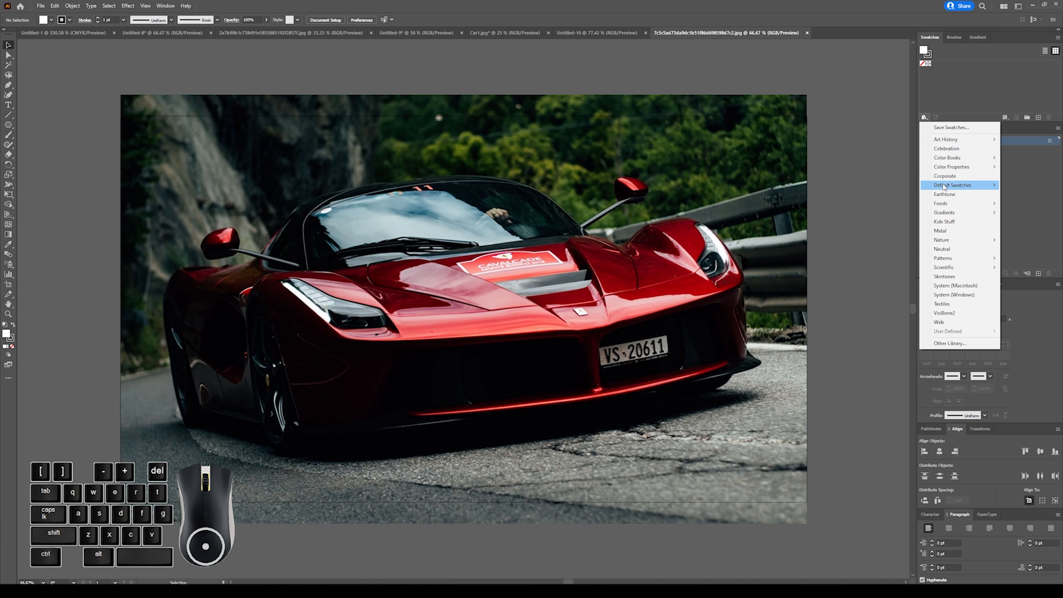
mouse_move(950, 187)
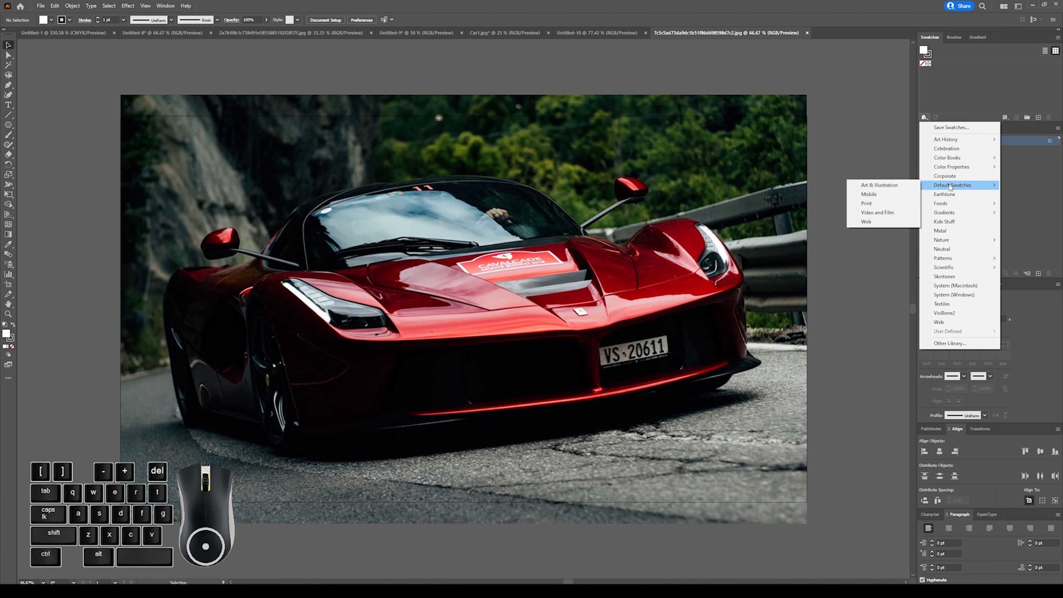
click(904, 189)
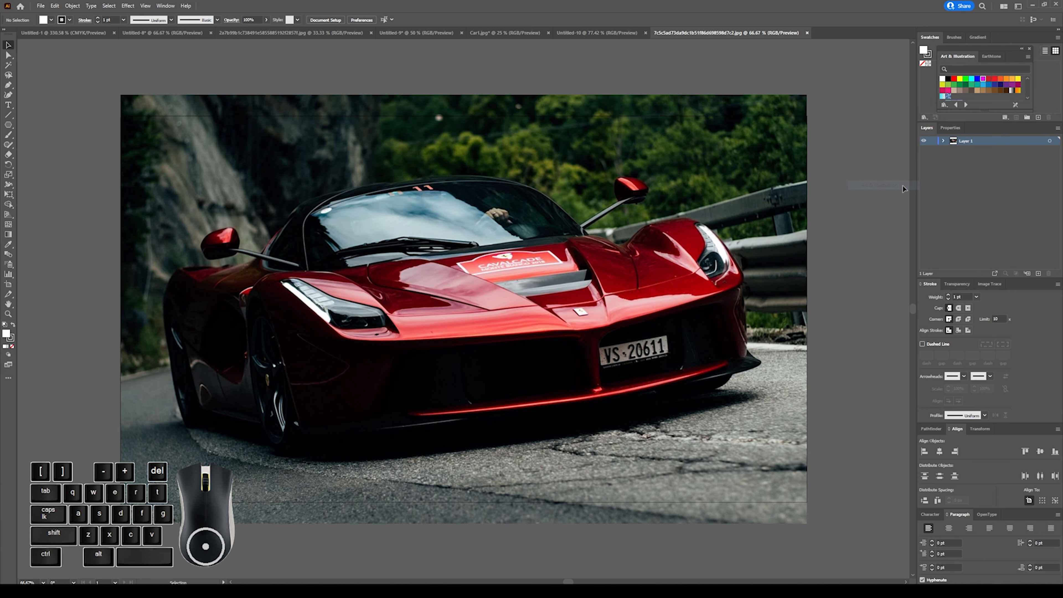
drag(990, 50, 805, 63)
drag(797, 129, 797, 257)
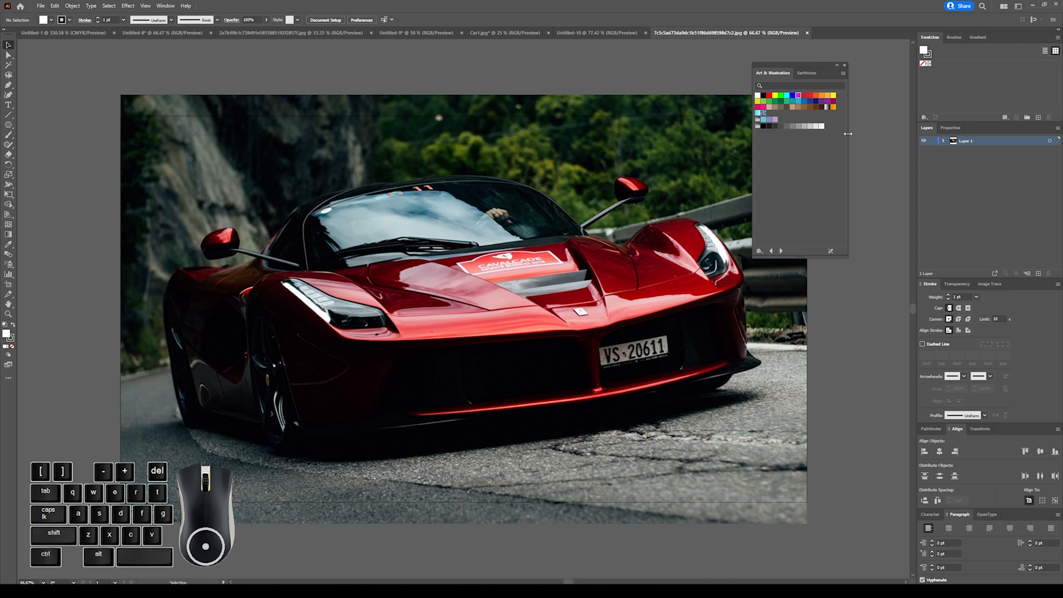
drag(847, 134, 876, 125)
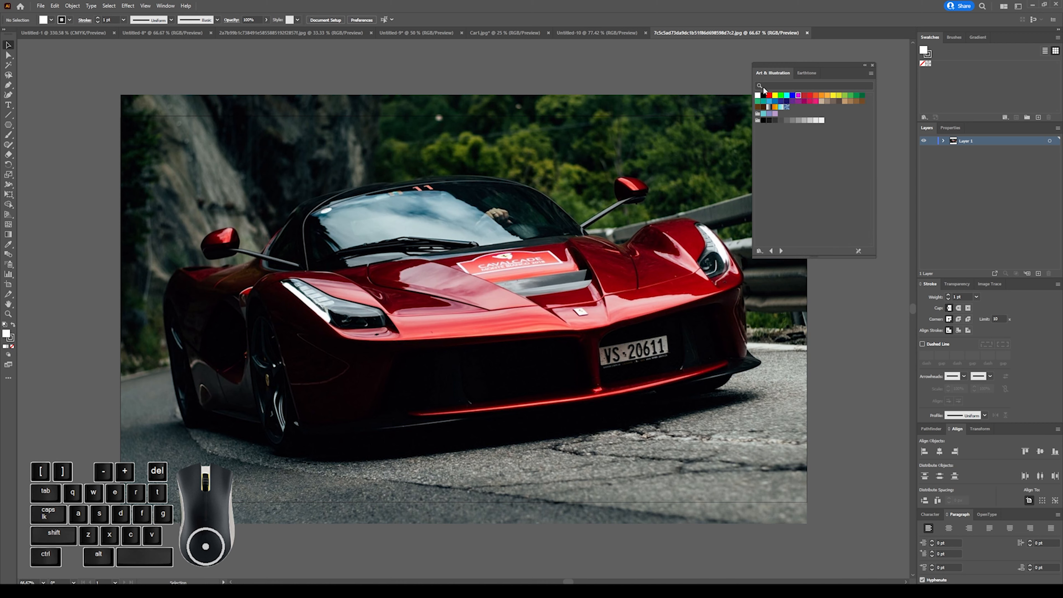
Browse the available swatch libraries, from the default sets through Web and Color Harmonies to Simple Radial.
click(782, 252)
click(783, 251)
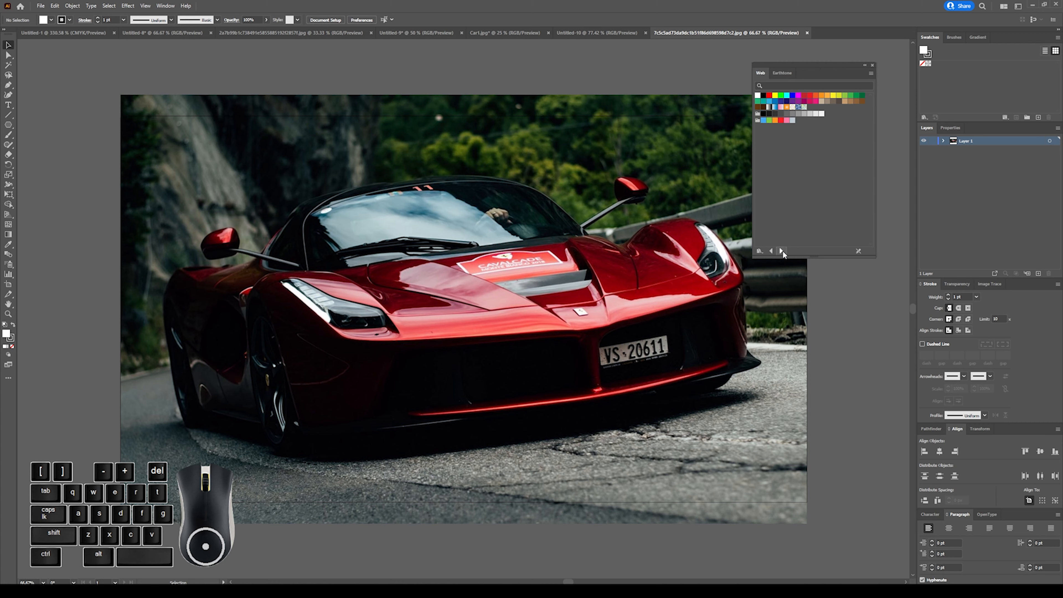
click(783, 252)
click(782, 251)
click(782, 251)
click(782, 251)
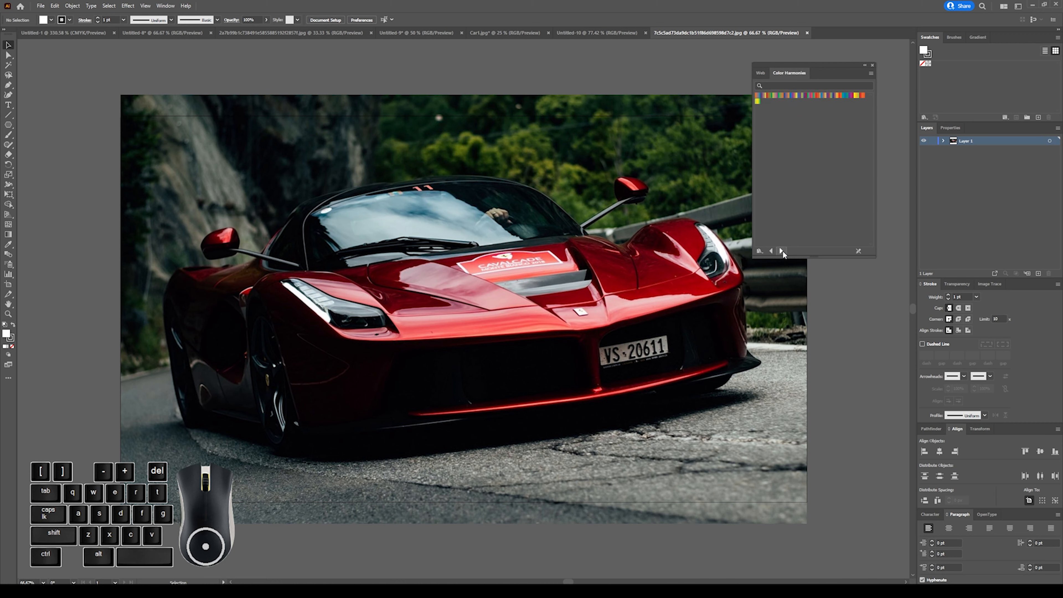
click(782, 250)
click(782, 251)
click(782, 251)
click(782, 251)
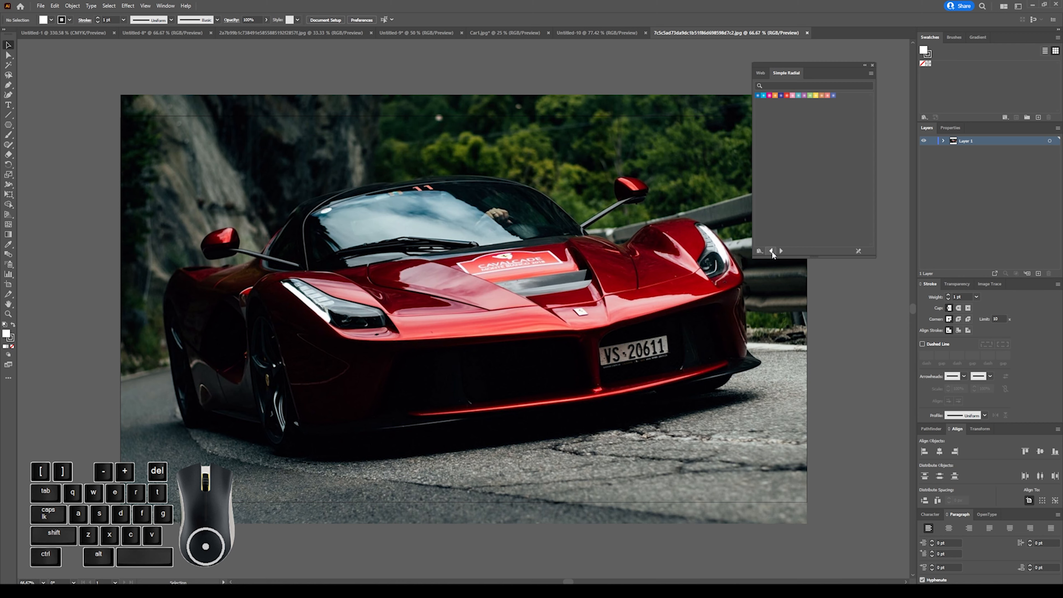
click(760, 250)
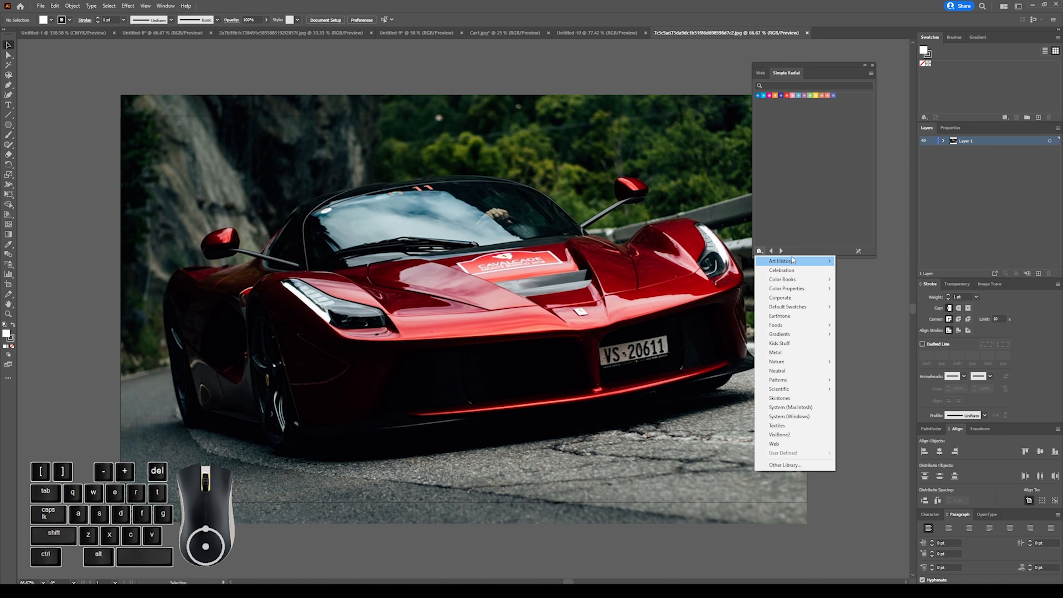
click(783, 247)
Advance to the Water swatch library and dock it in the Swatches panel group beside Gradient.
click(781, 251)
click(781, 251)
click(781, 251)
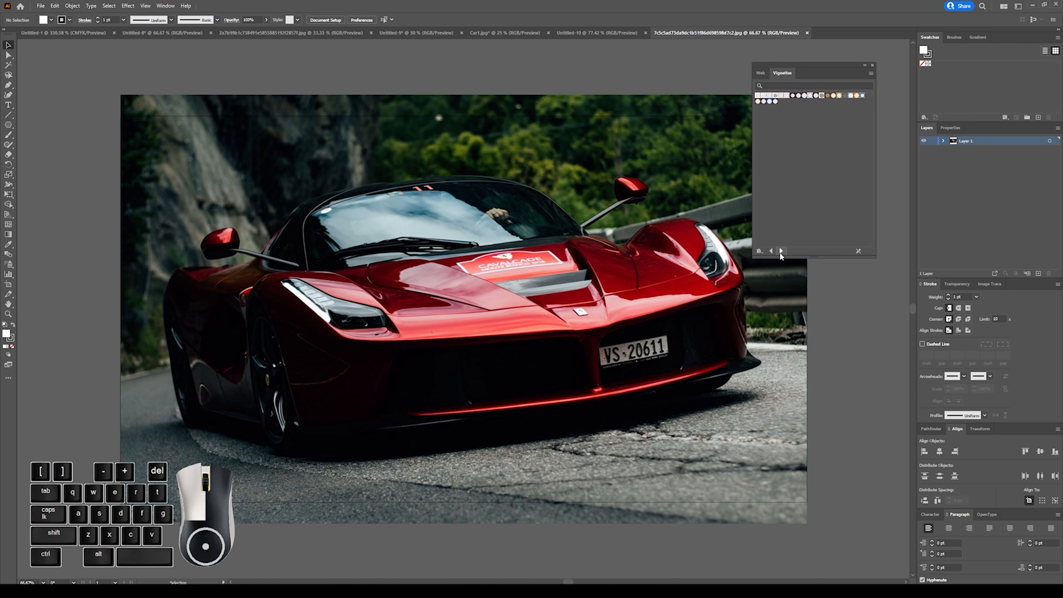
click(781, 251)
mouse_move(804, 65)
mouse_down()
mouse_move(864, 69)
mouse_move(966, 103)
mouse_move(853, 62)
mouse_move(823, 71)
mouse_move(983, 74)
mouse_move(990, 36)
mouse_up()
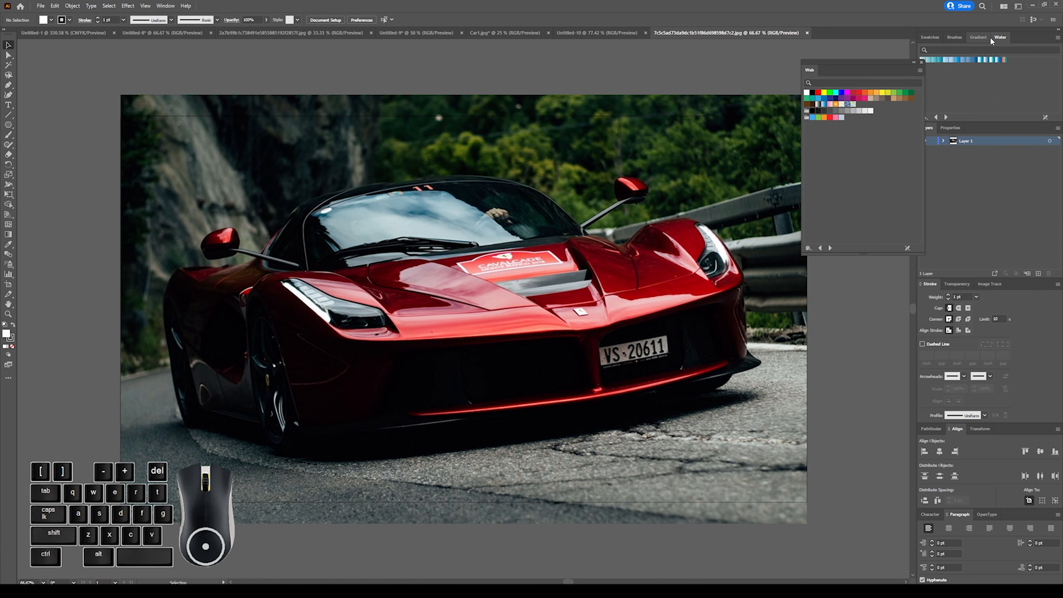
Close the floating Web swatch library and step the docked library back from Water to Metals.
click(922, 62)
click(935, 117)
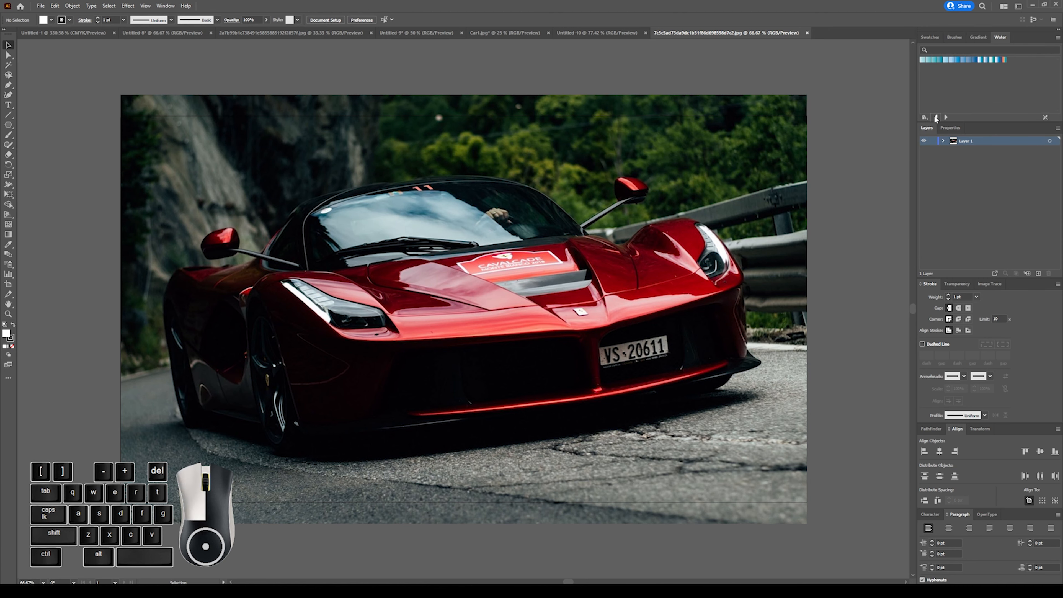
click(936, 116)
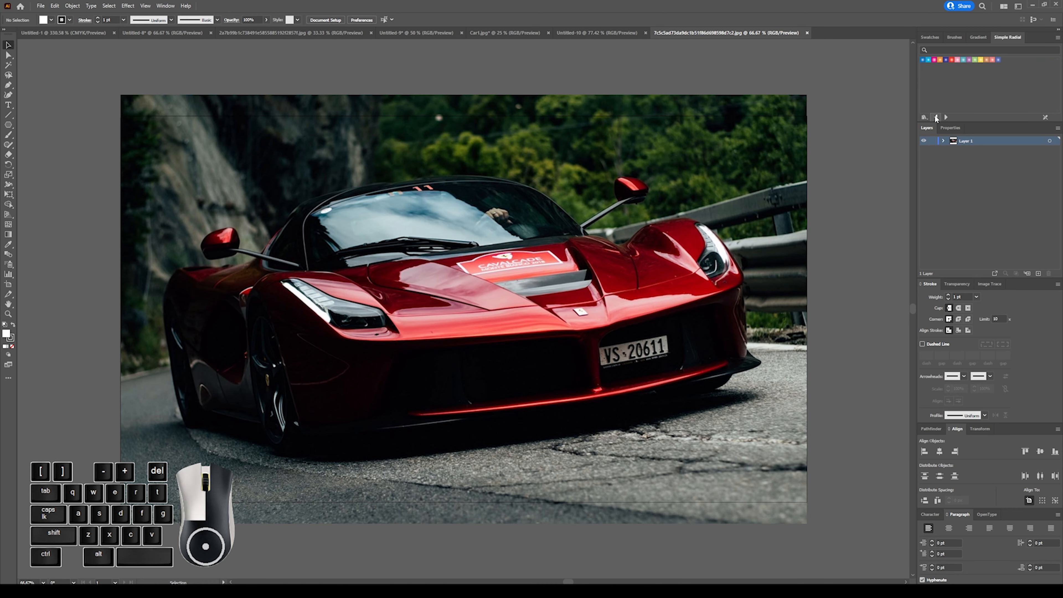
click(936, 117)
click(936, 116)
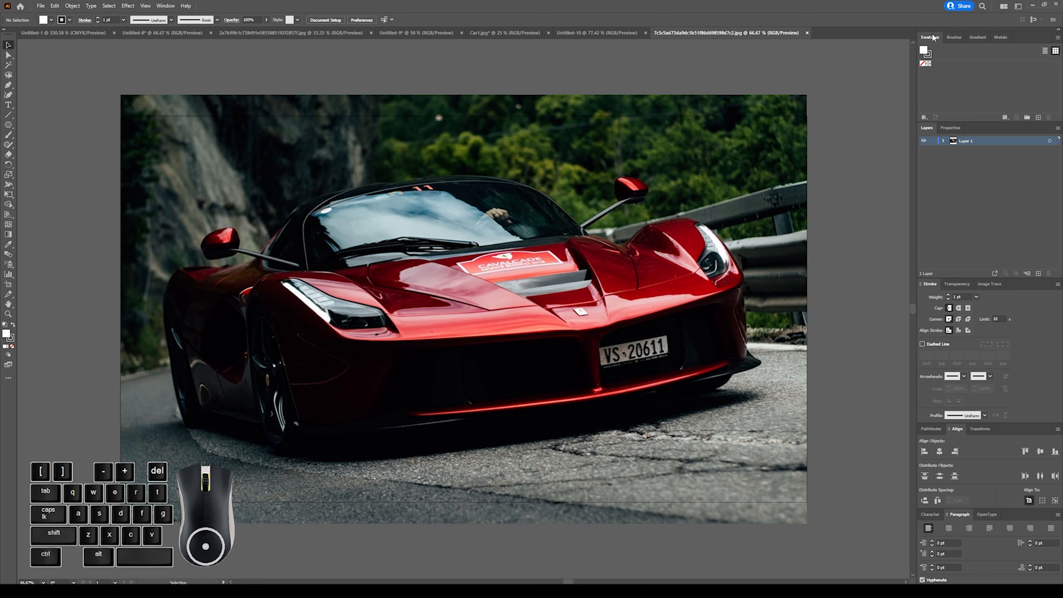
Place the red car JPG whose name begins with 2a7b99b1c as a linked image in the Untitled-10 document.
click(584, 32)
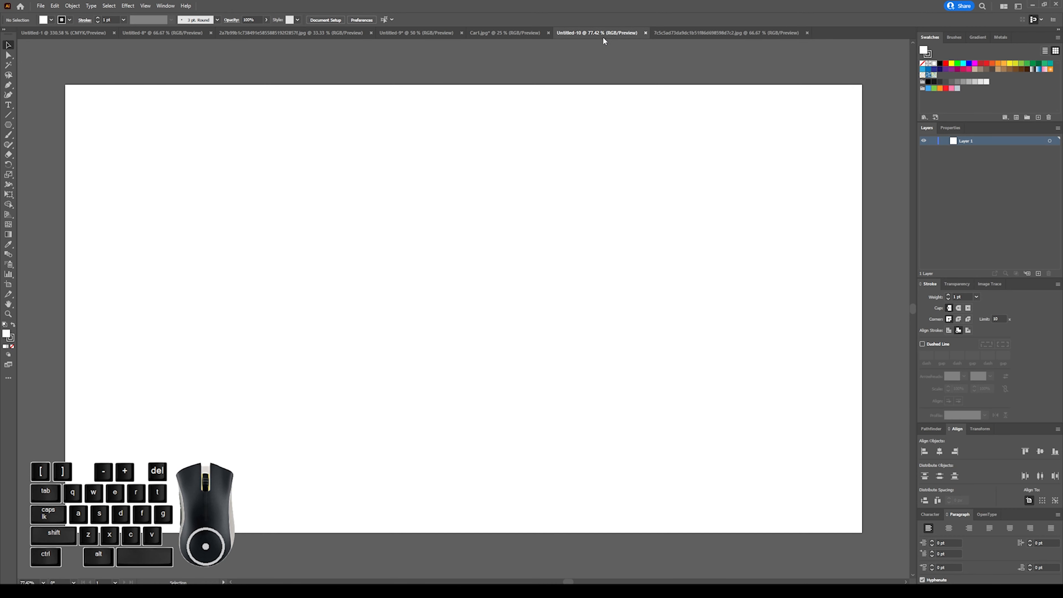
click(41, 5)
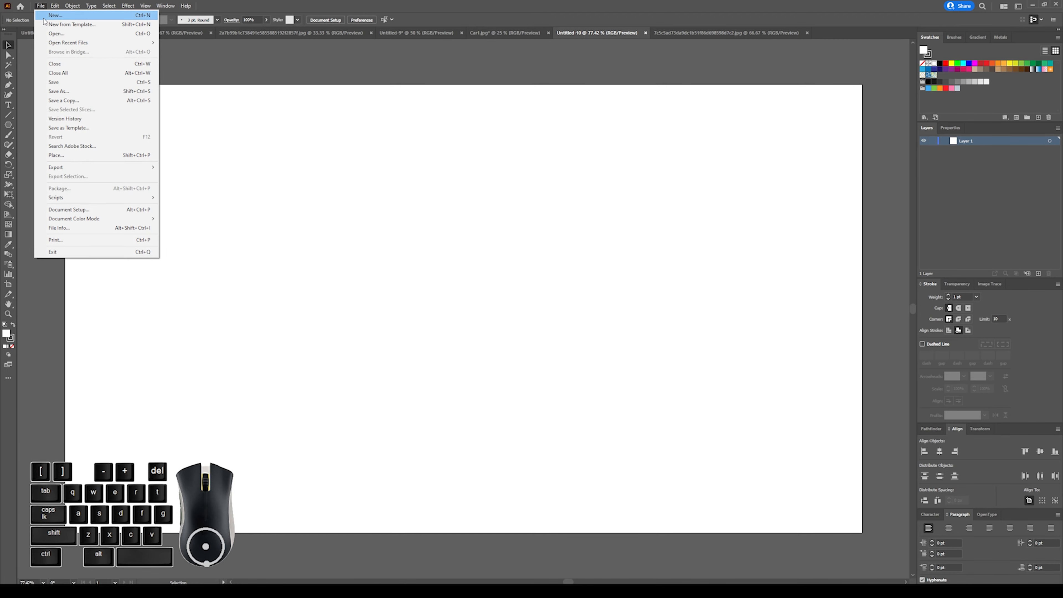
click(66, 155)
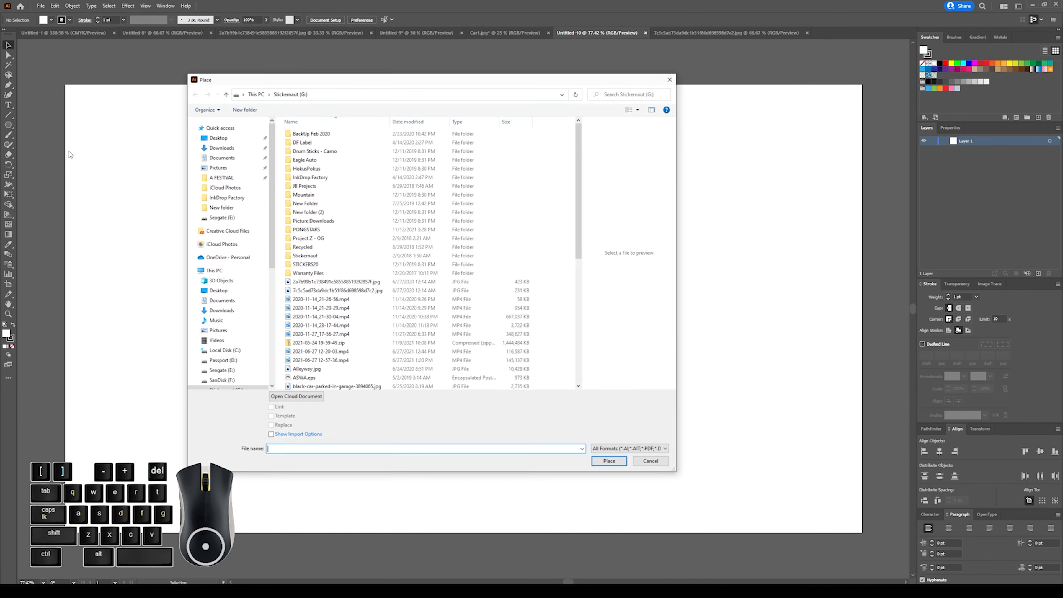
click(309, 283)
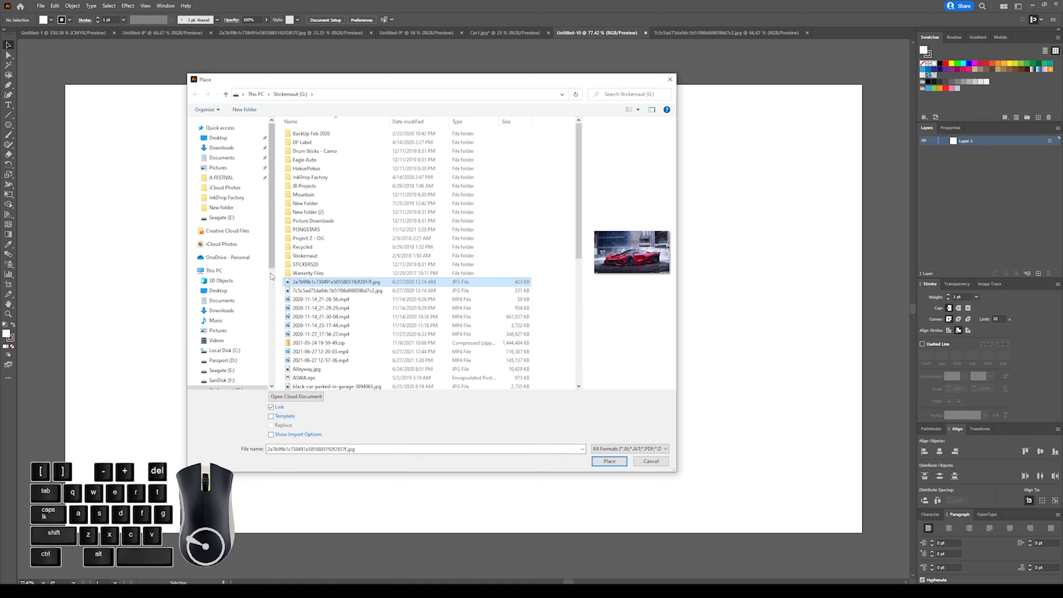
click(609, 461)
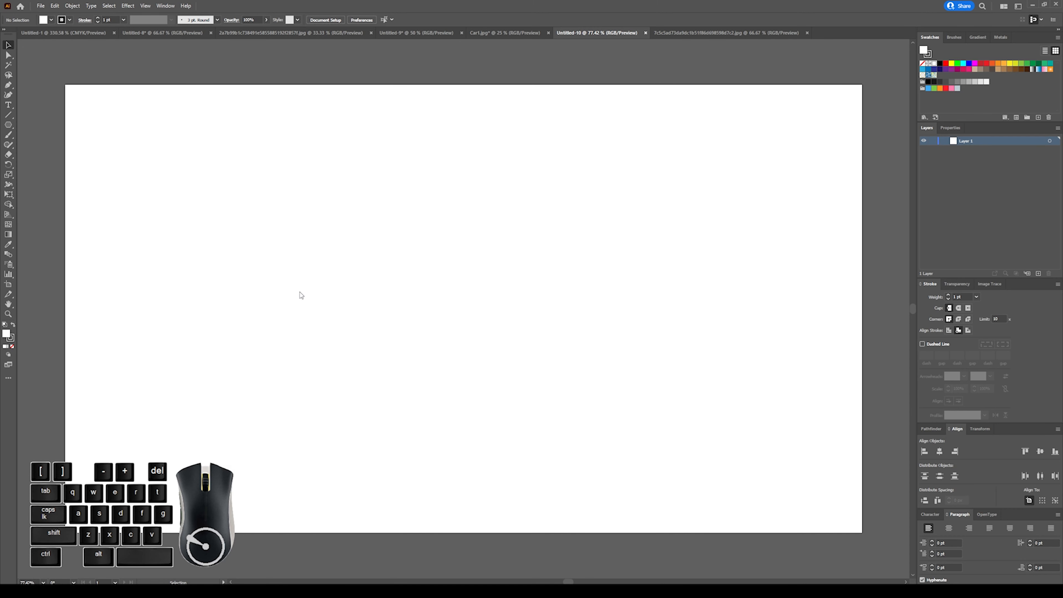
click(141, 195)
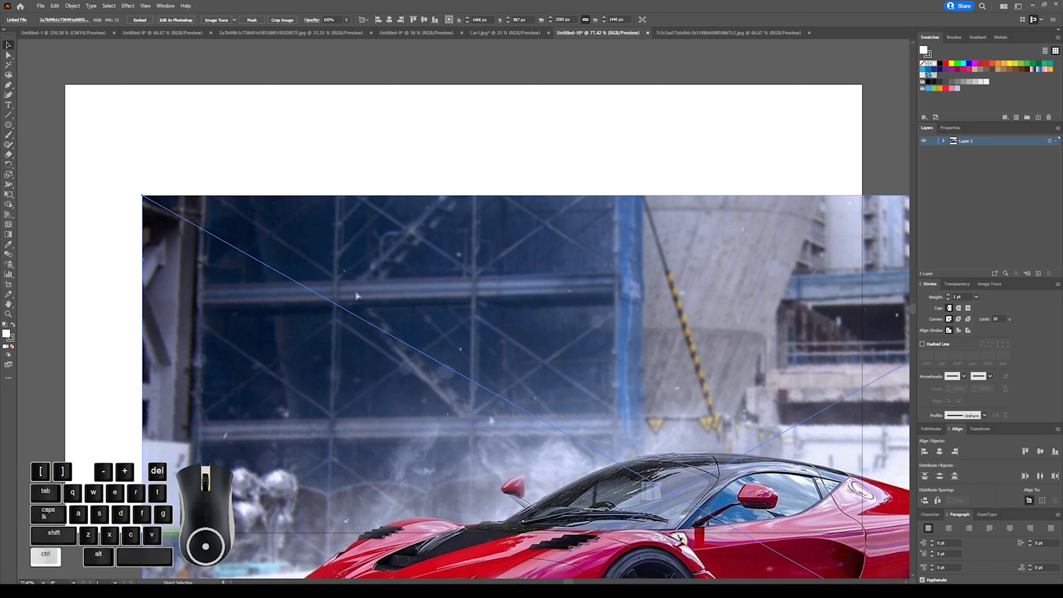
Move the placed car image up and across until it covers the artboard.
key(ctrl+minus)
key(ctrl+minus)
key(ctrl+minus)
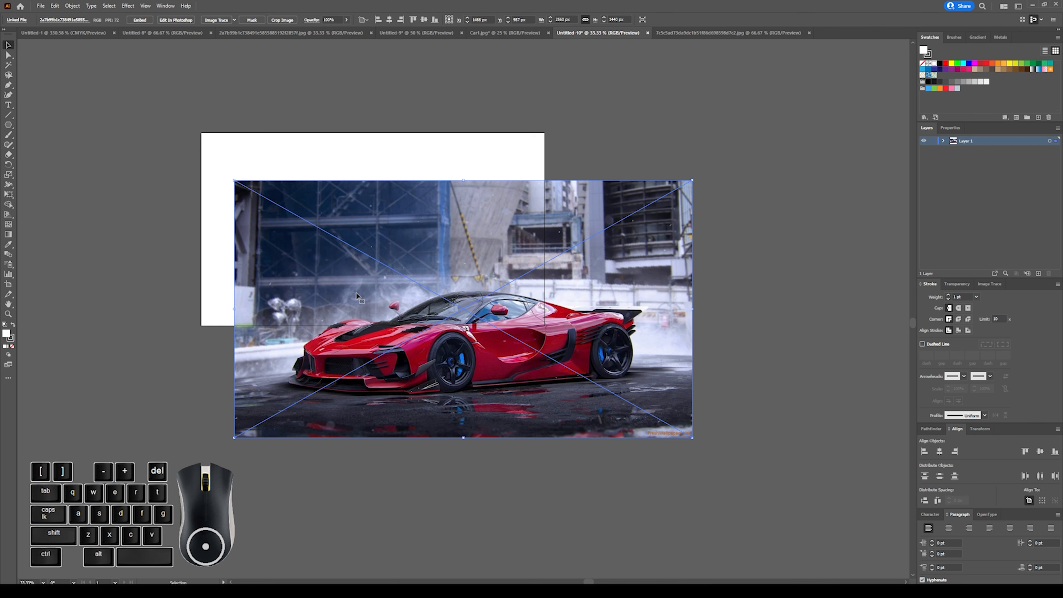
drag(357, 295, 362, 235)
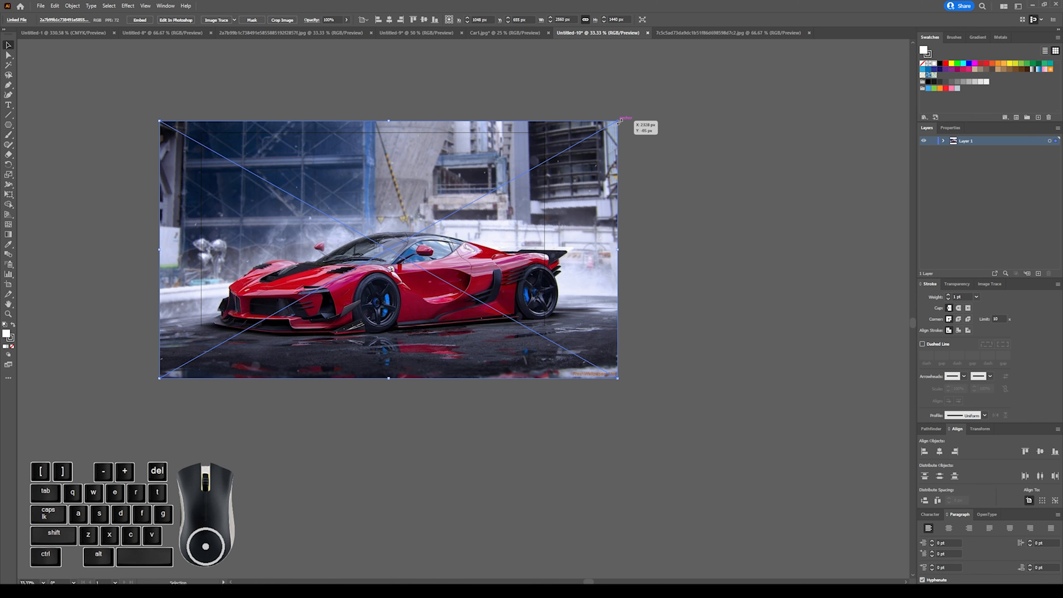
Try scaling the placed car image down from its upper-right corner and undo the resize.
drag(621, 120, 472, 176)
key(ctrl)
key(ctrl+z)
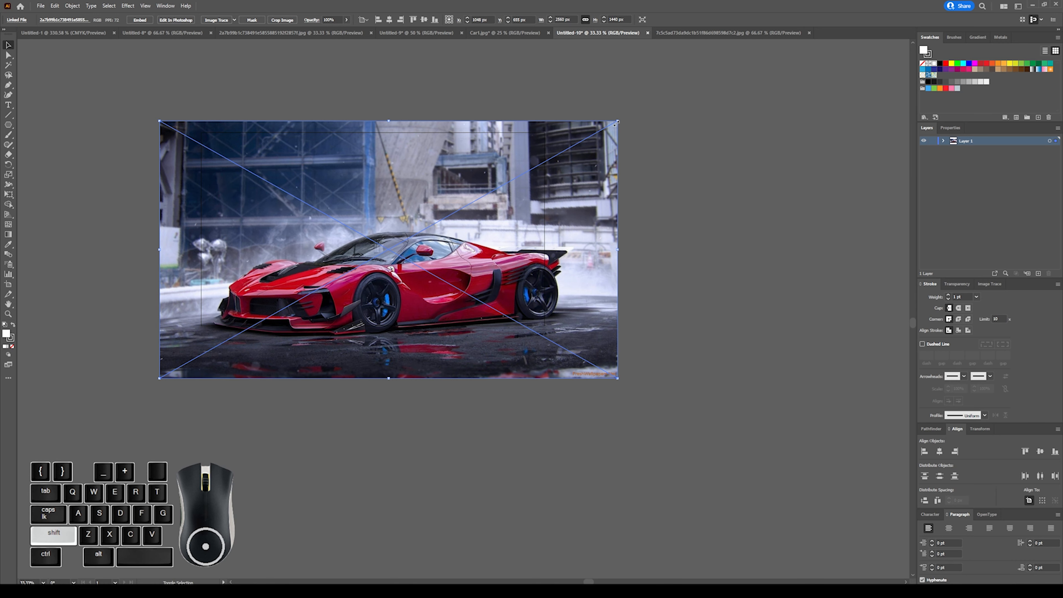
Scale the car image down proportionally to about 1165 px wide, place it near the middle of the artboard and deselect it.
drag(618, 122, 368, 217)
drag(333, 299, 441, 213)
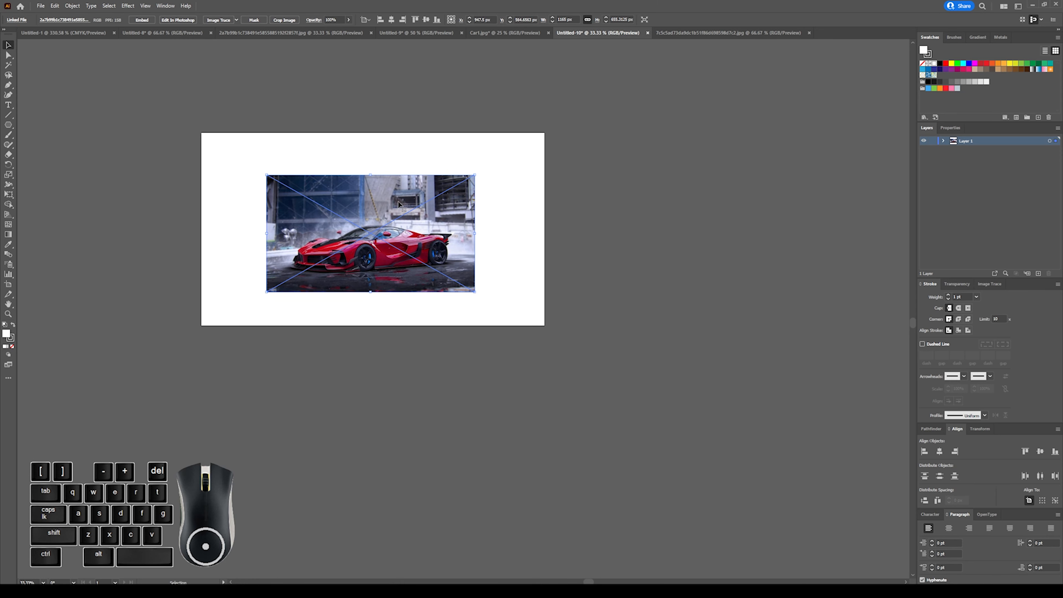
key(ctrl)
key(ctrl+plus)
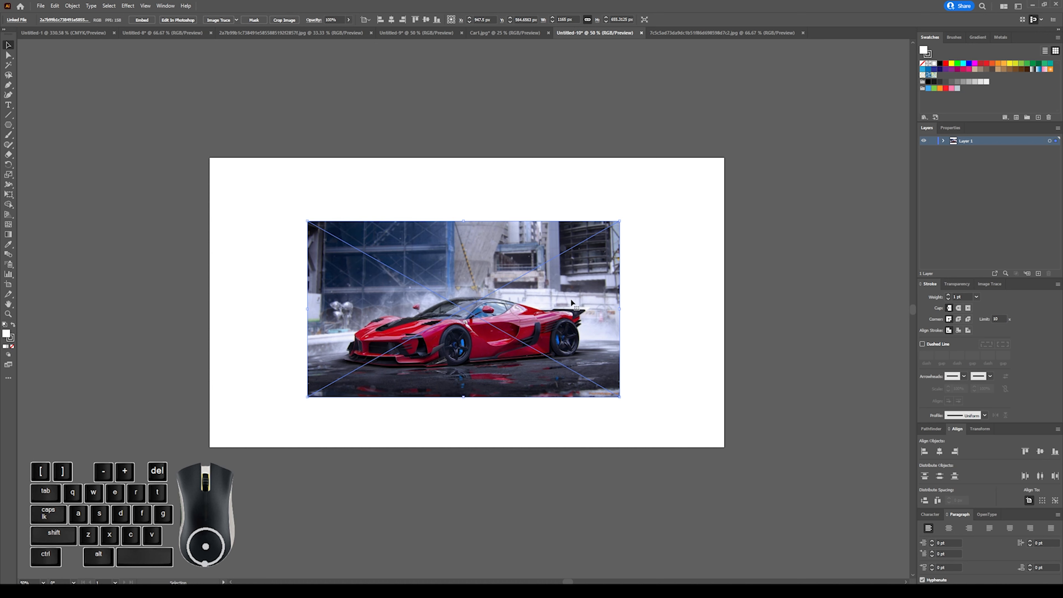
click(446, 176)
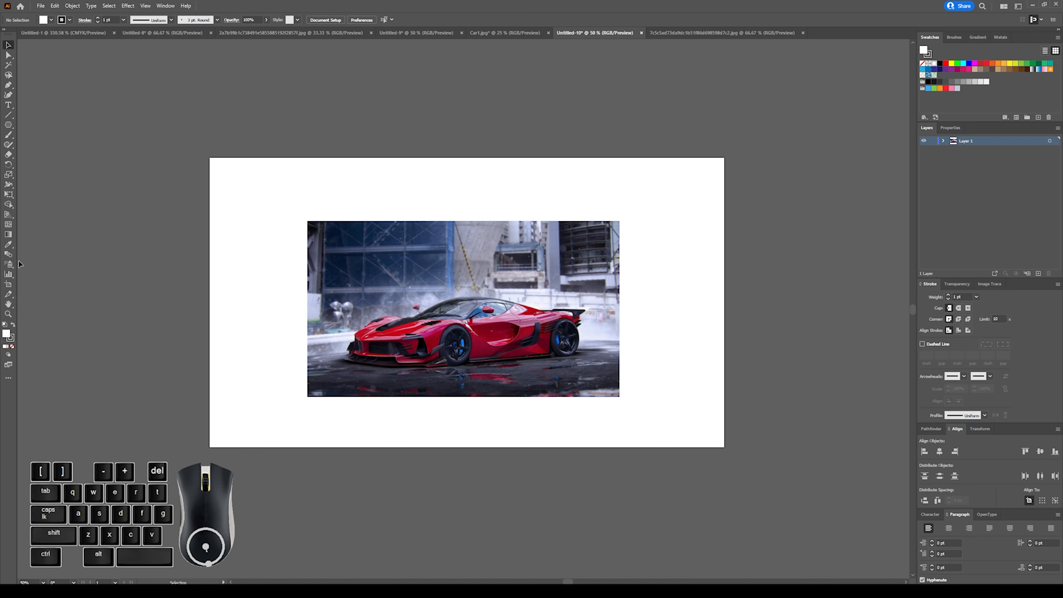
Activate the Artboard tool and examine the artboard's size settings.
click(8, 287)
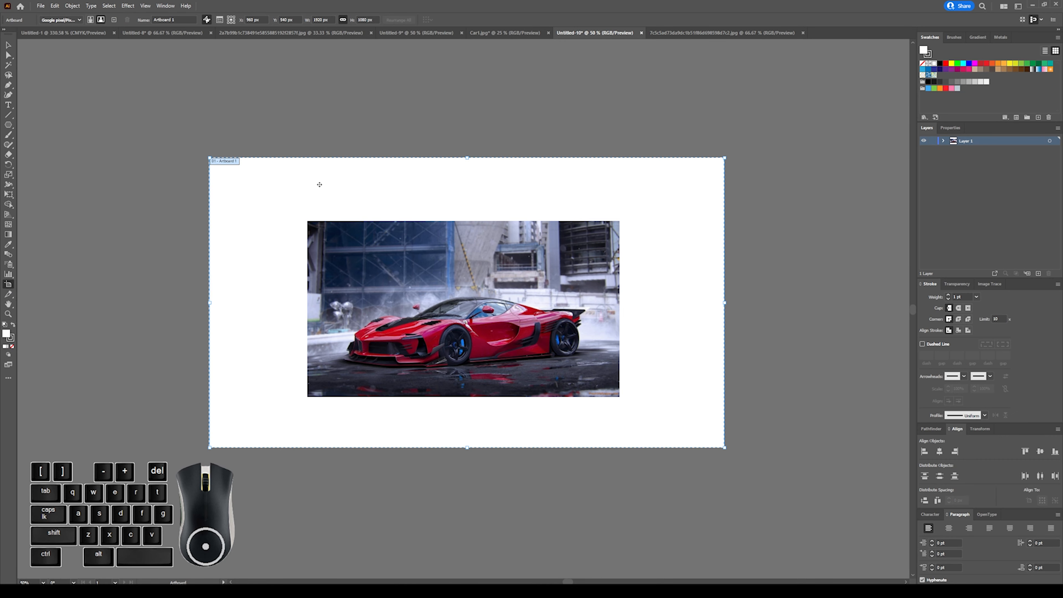
key(ctrl+minus)
key(ctrl+minus)
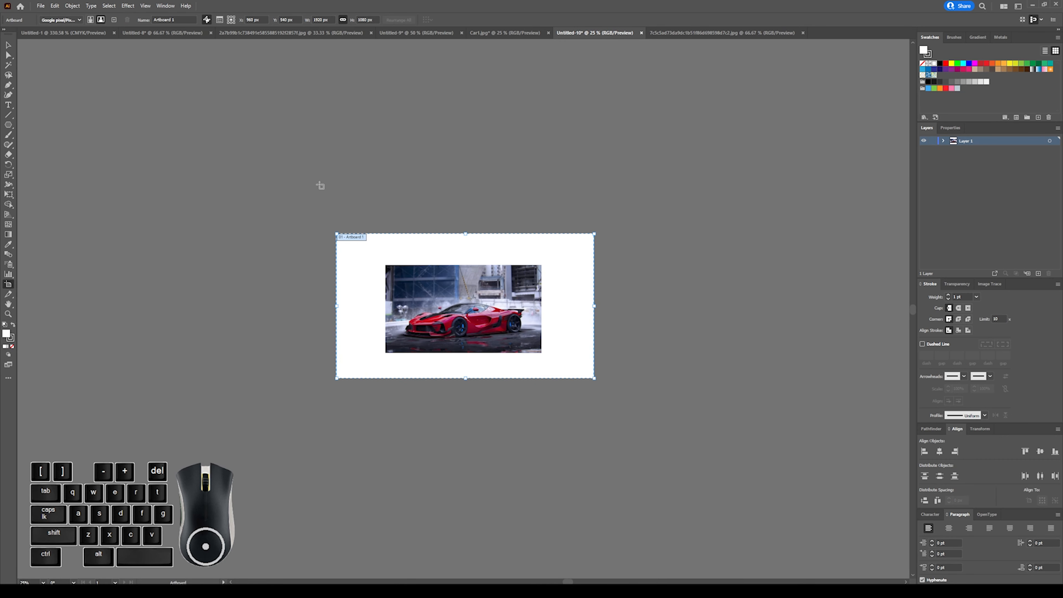
scroll(400, 218, right, 5)
scroll(388, 237, right, 2)
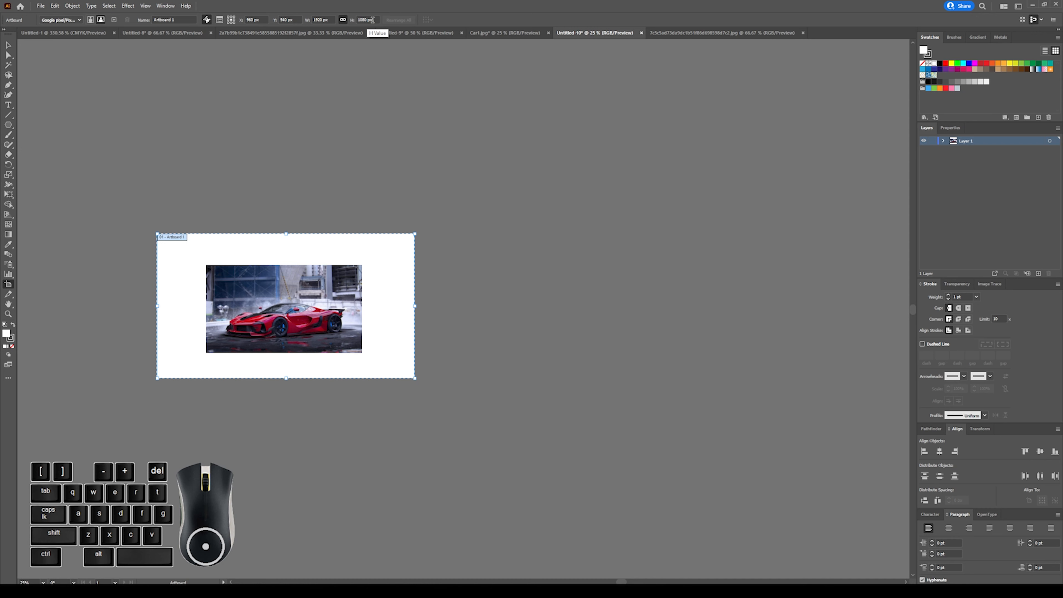
Show the rulers, set their units to inches and return to the Selection tool.
key(ctrl)
key(ctrl+r)
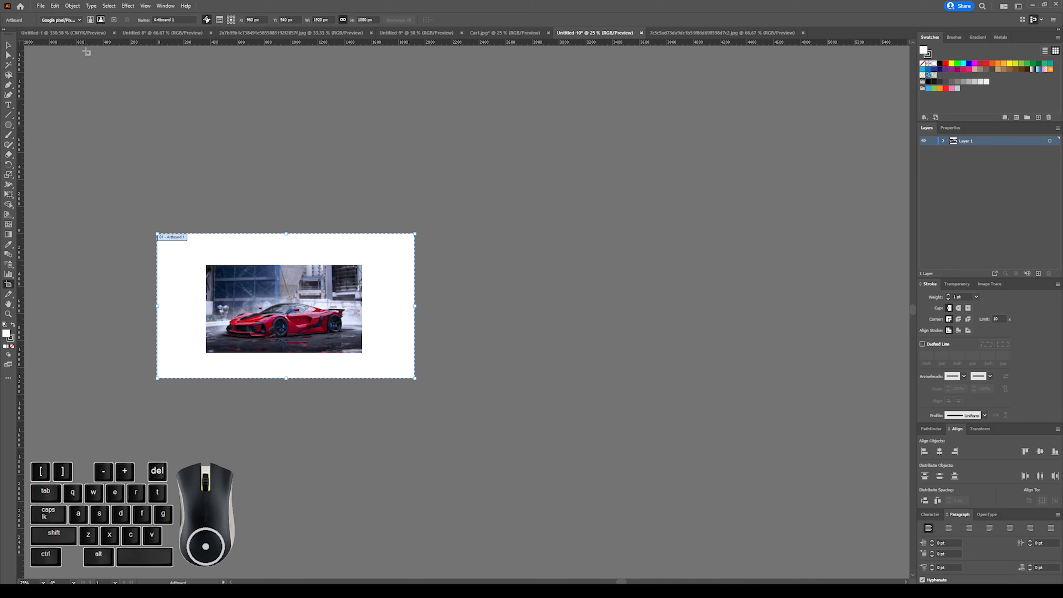
right_click(433, 46)
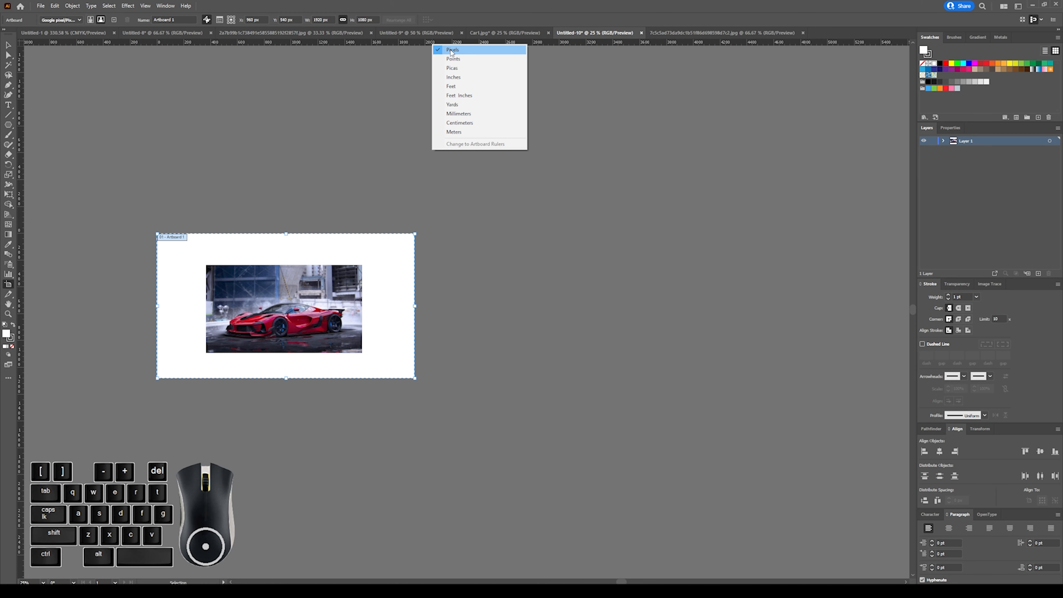
click(458, 80)
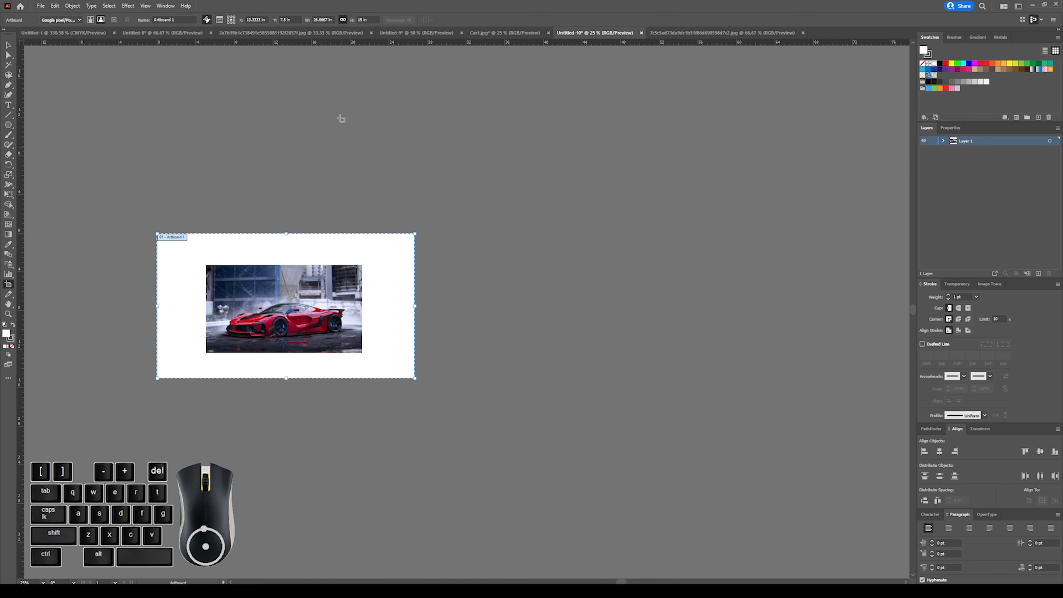
click(8, 48)
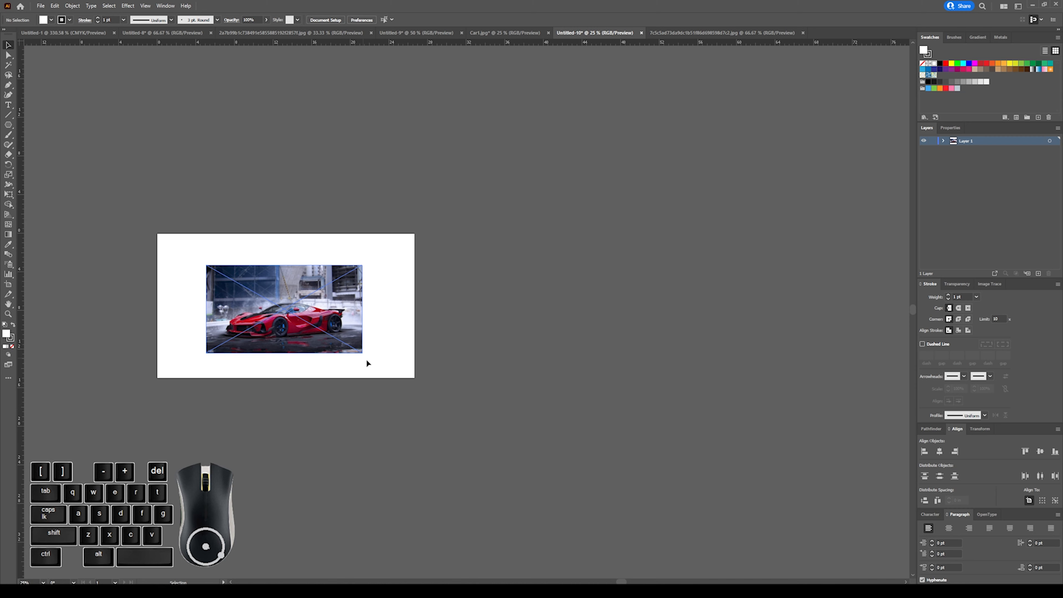
Embed the linked car image into the document and leave the image selected.
click(263, 282)
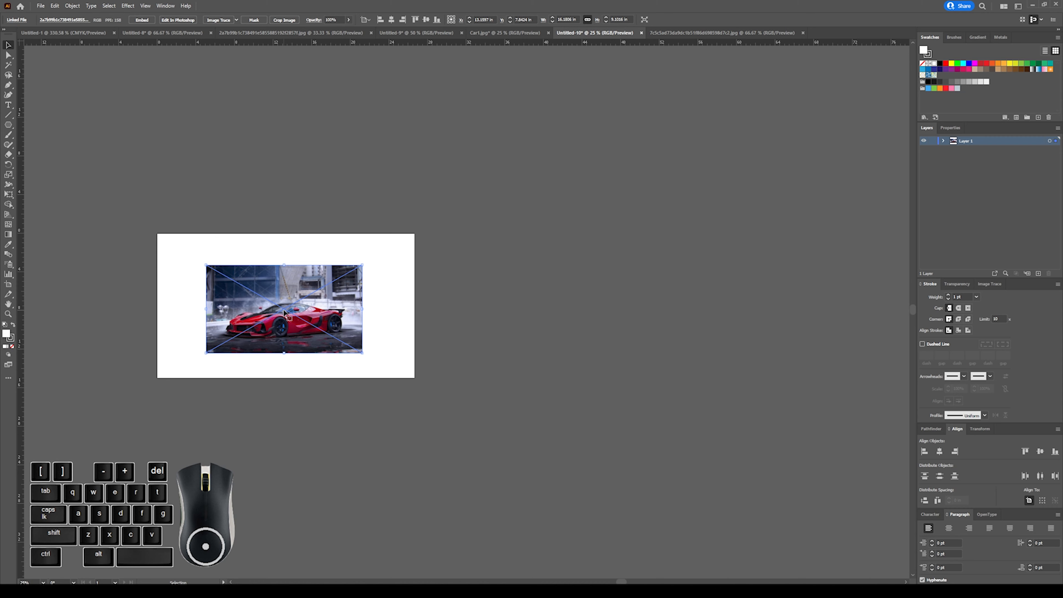
click(289, 214)
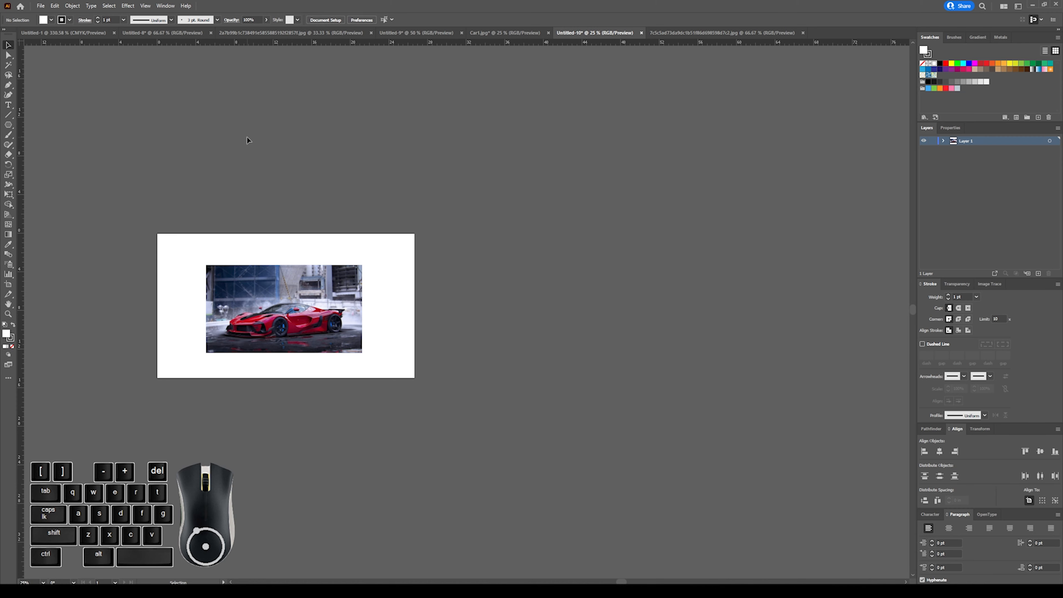
click(279, 275)
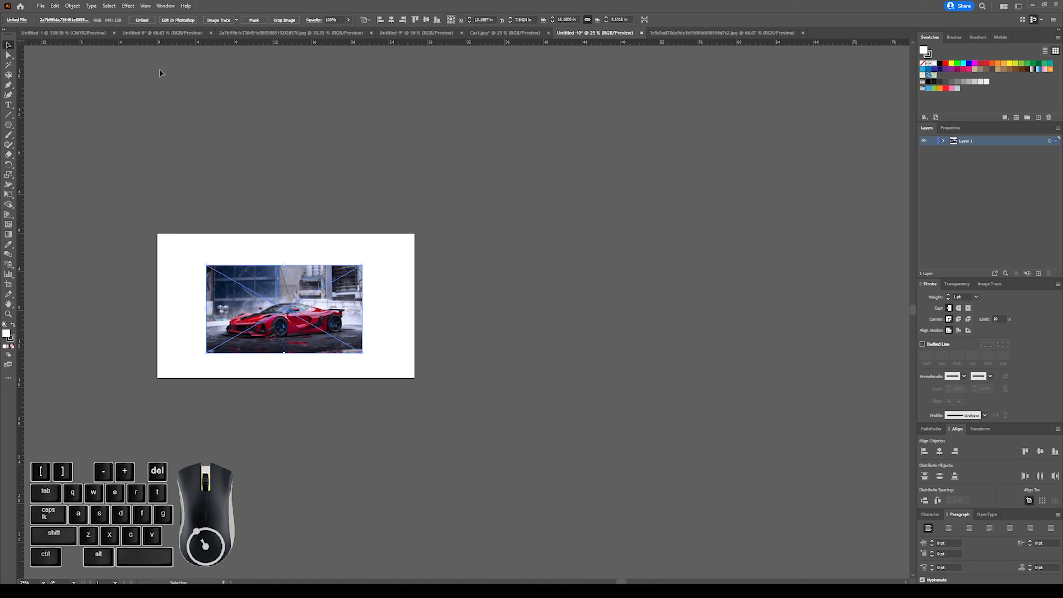
click(145, 22)
click(292, 221)
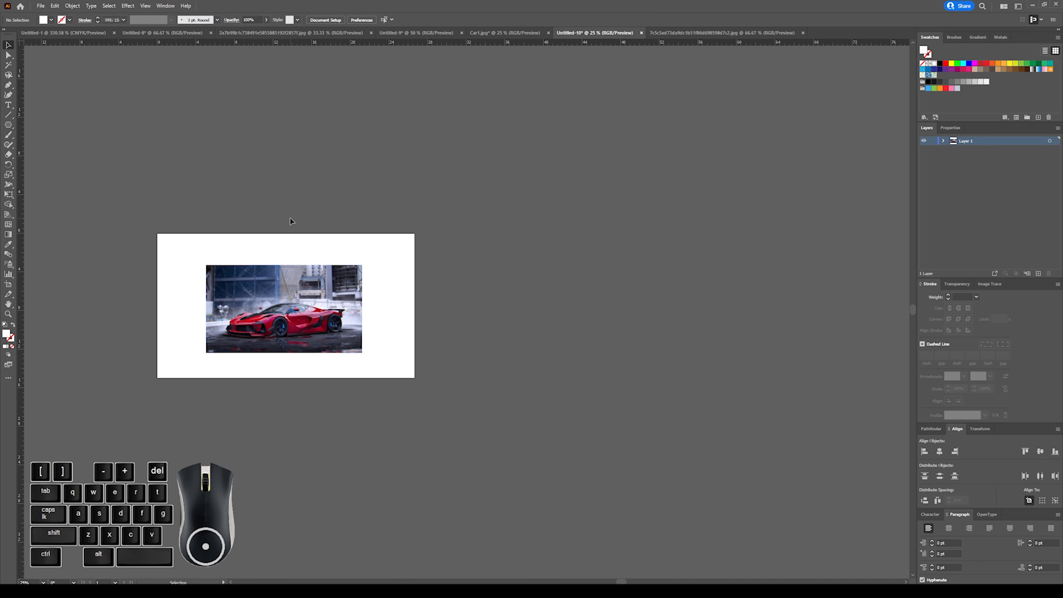
click(318, 314)
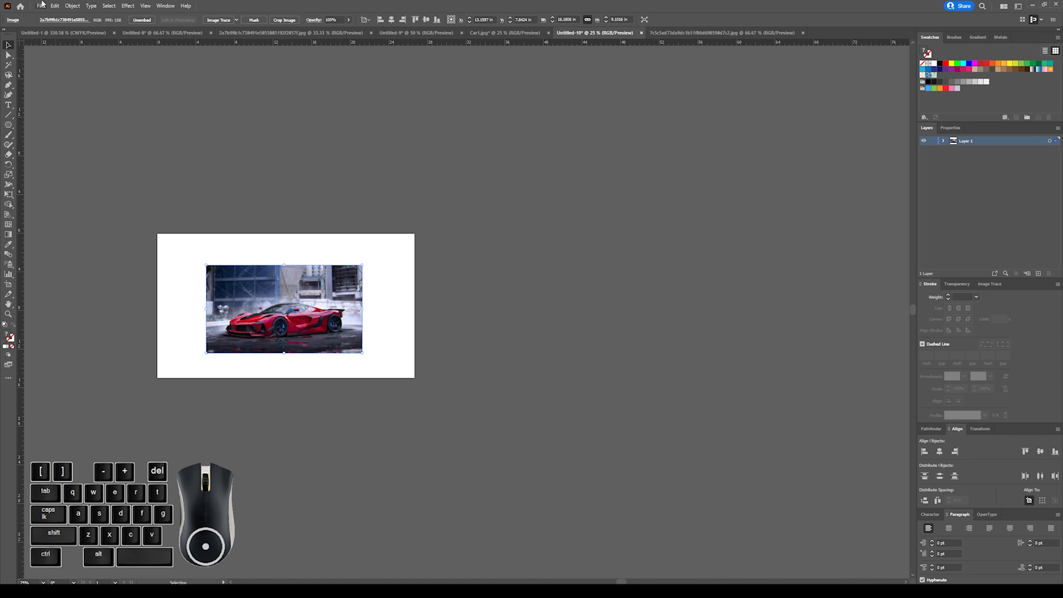
Save the document as TestDesign.ai on the Stickernaut (G:) drive with the default Illustrator 2020 options.
click(38, 6)
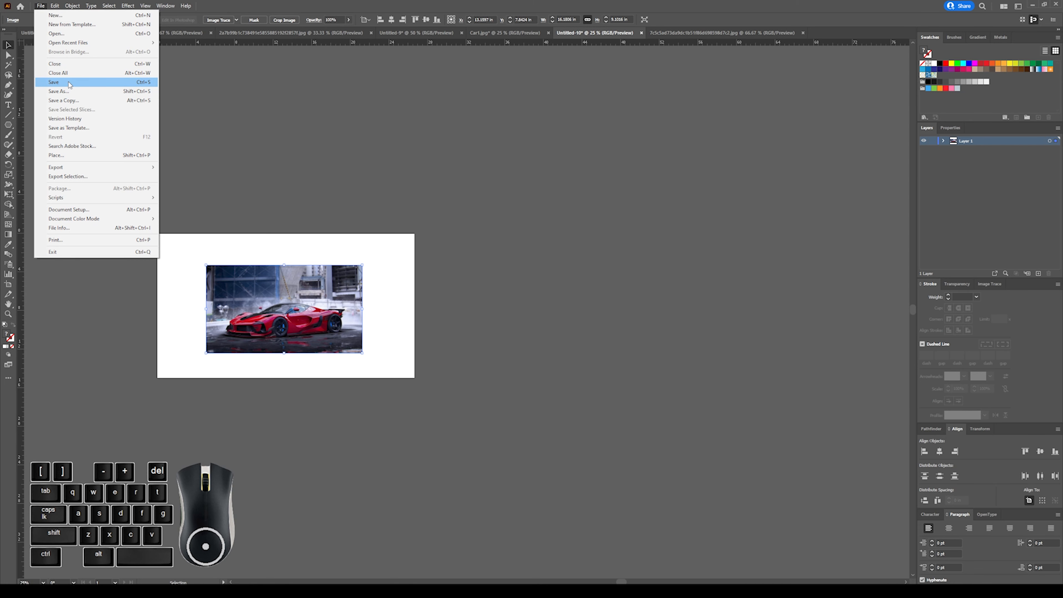
click(221, 111)
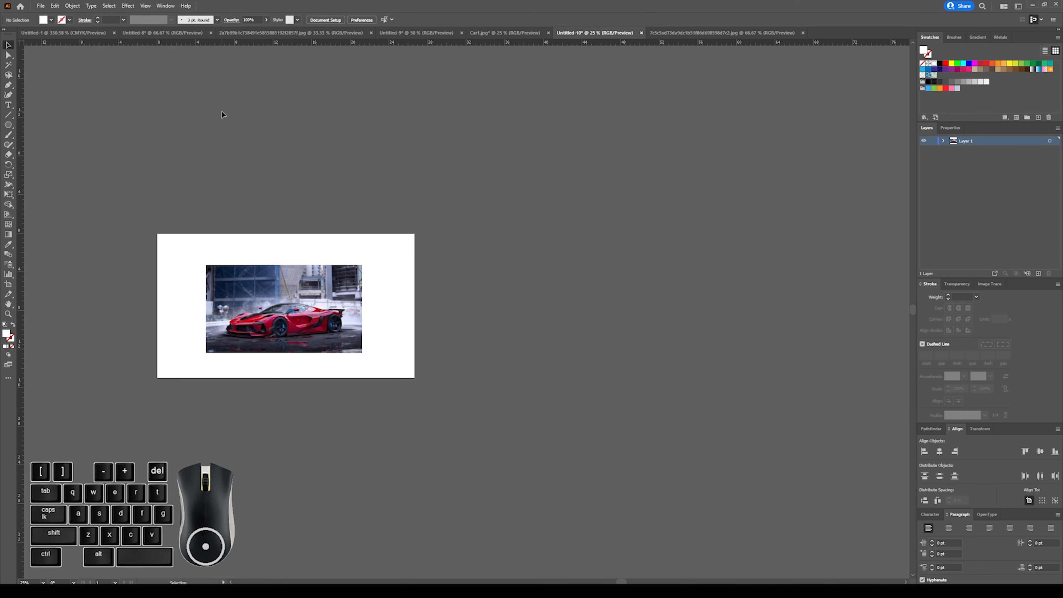
key(ctrl+s)
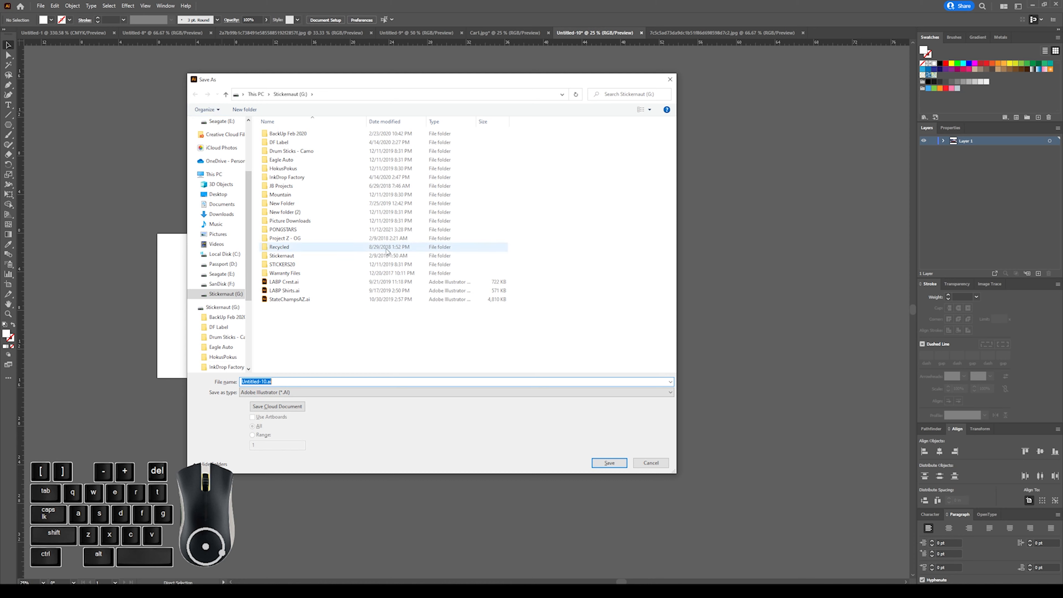
key(shift)
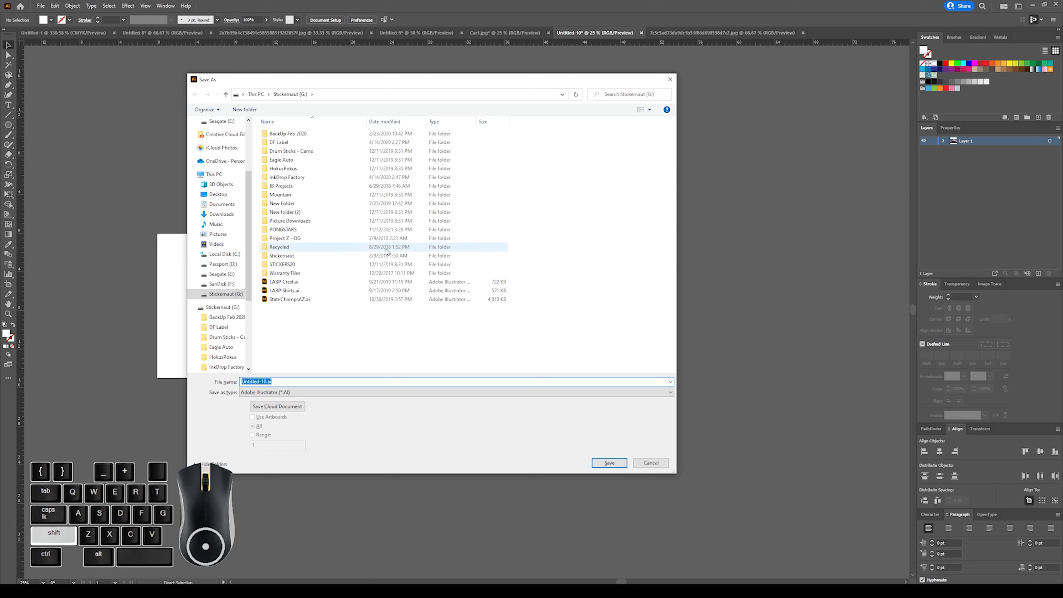
text(TestDesign)
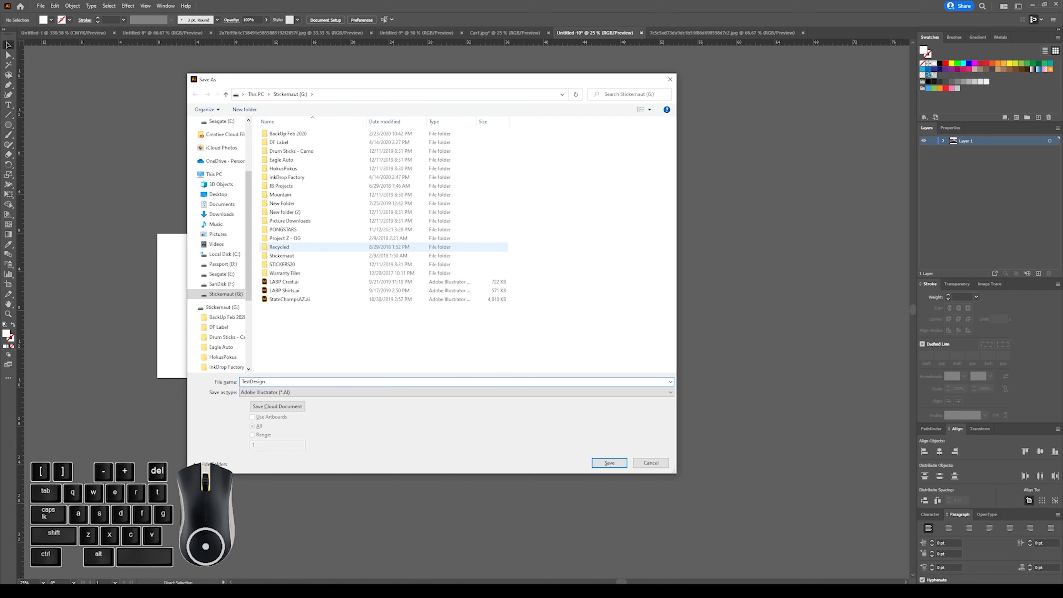
key(Return)
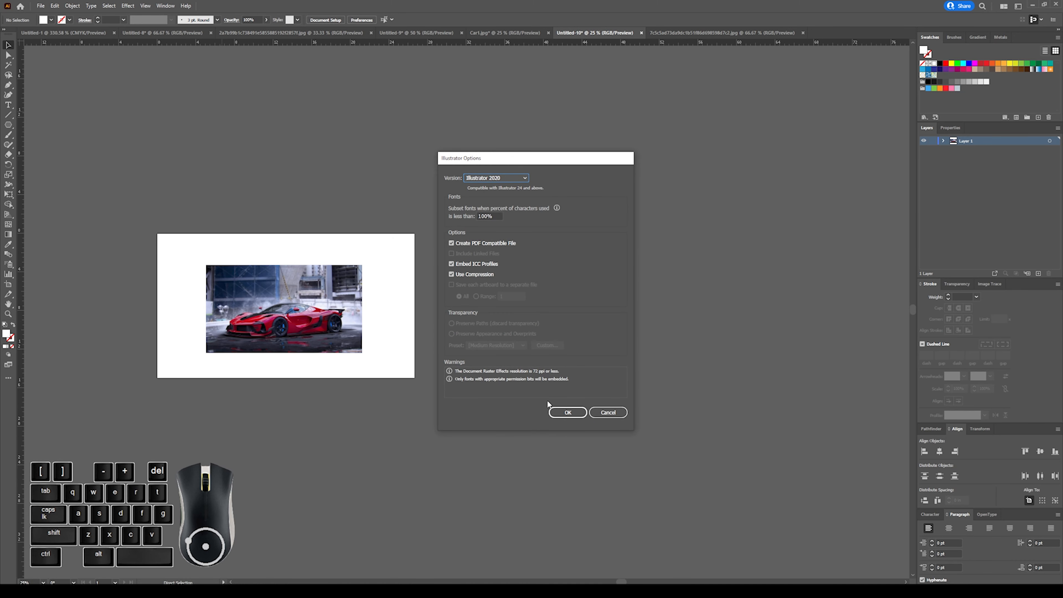
click(563, 413)
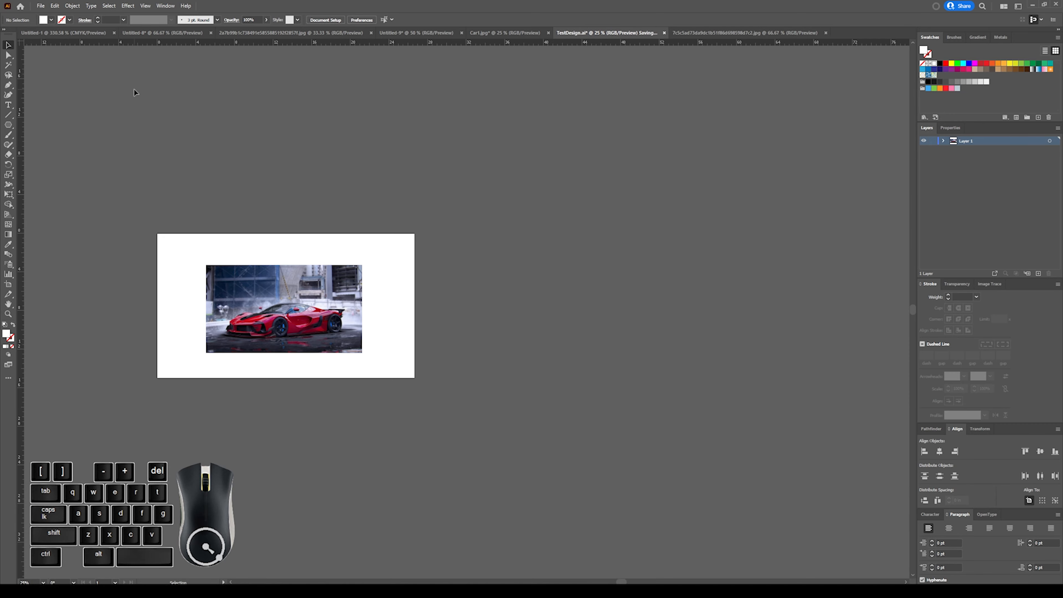
Examine the file formats available for saving the document under Save As.
click(41, 6)
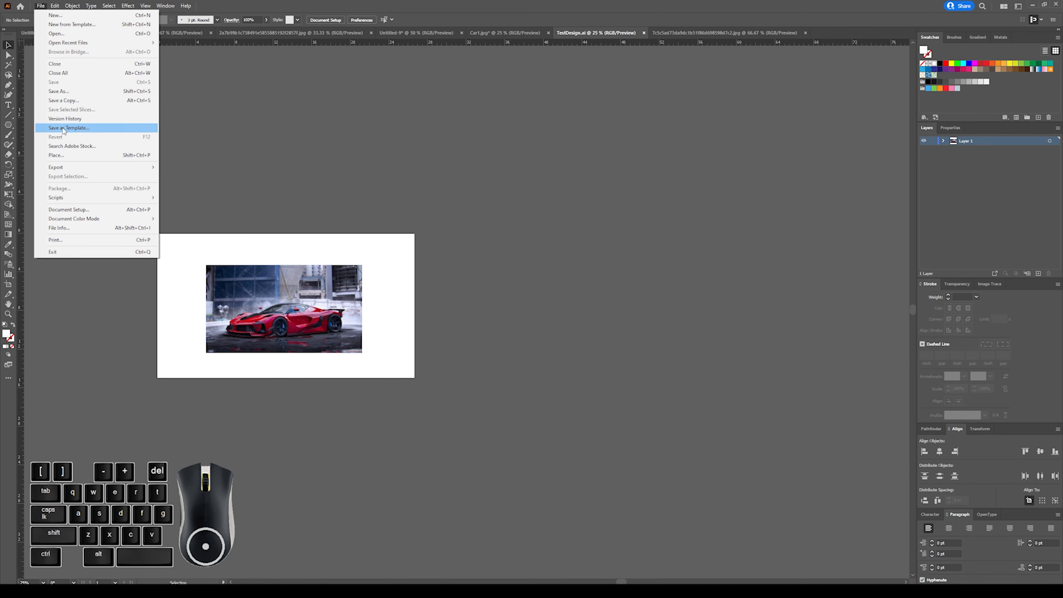
click(67, 92)
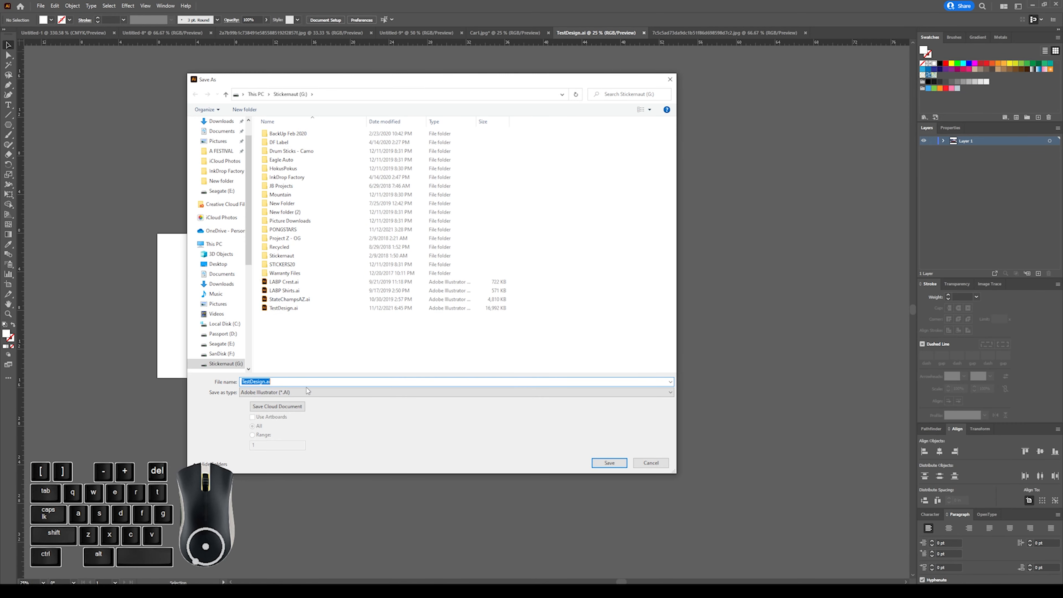
click(288, 393)
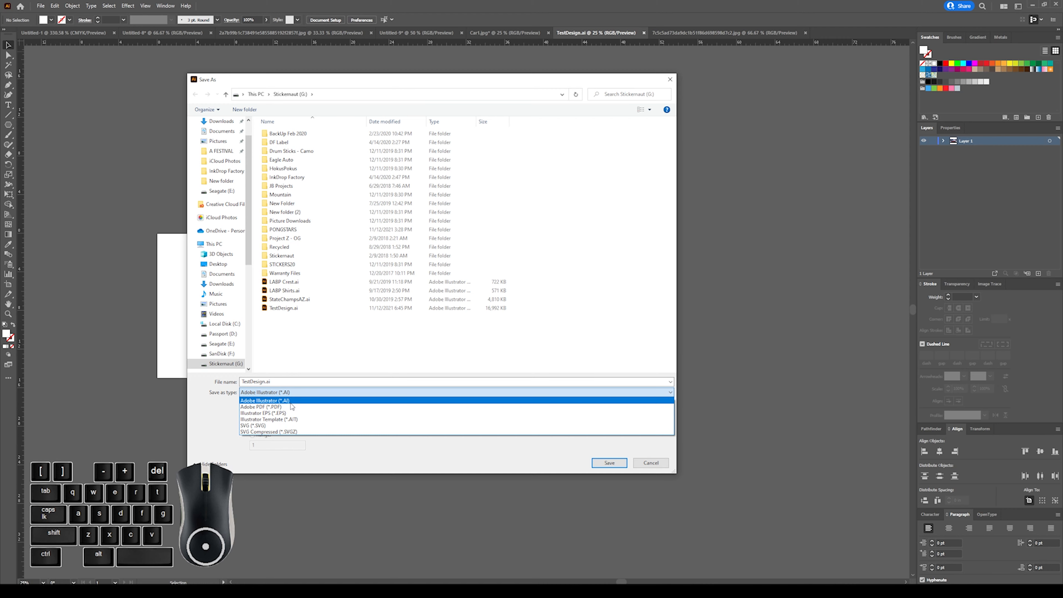
click(483, 455)
click(609, 463)
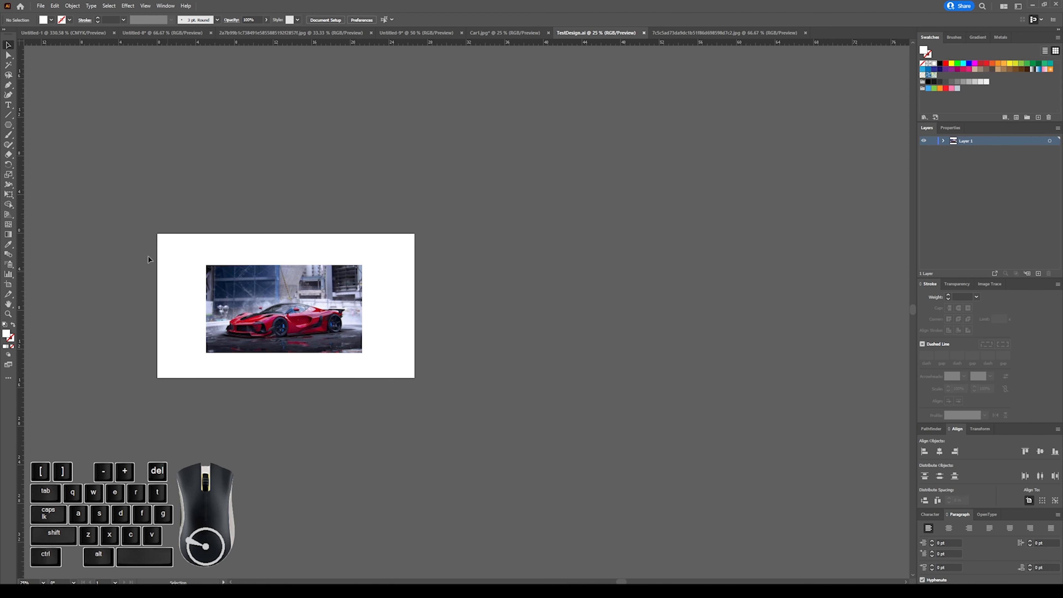
Examine the file formats available under Export As and leave without exporting.
key(ctrl+plus)
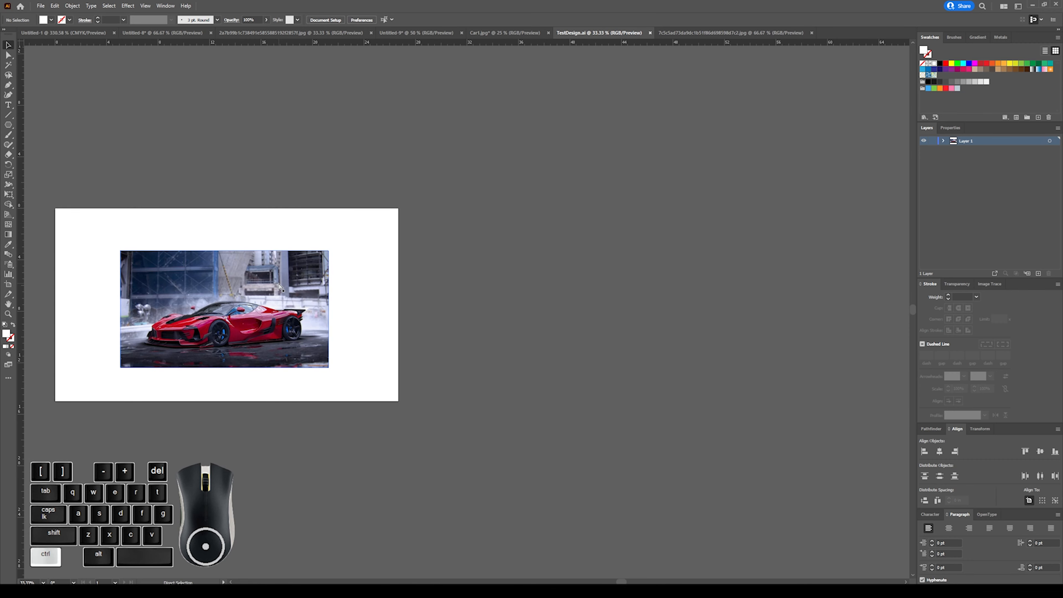
scroll(295, 283, left, 5)
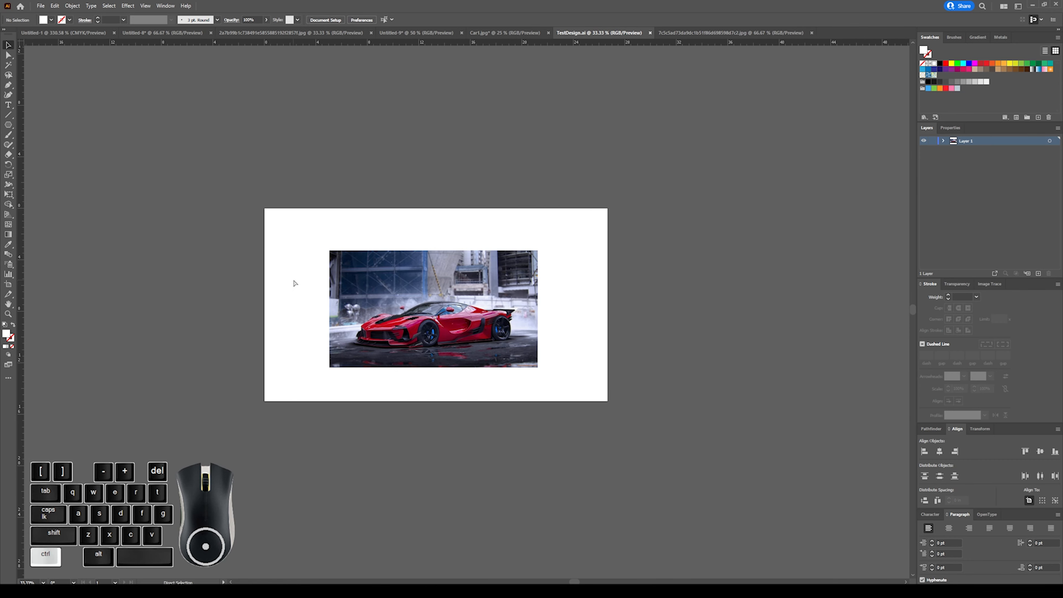
click(41, 5)
mouse_move(80, 173)
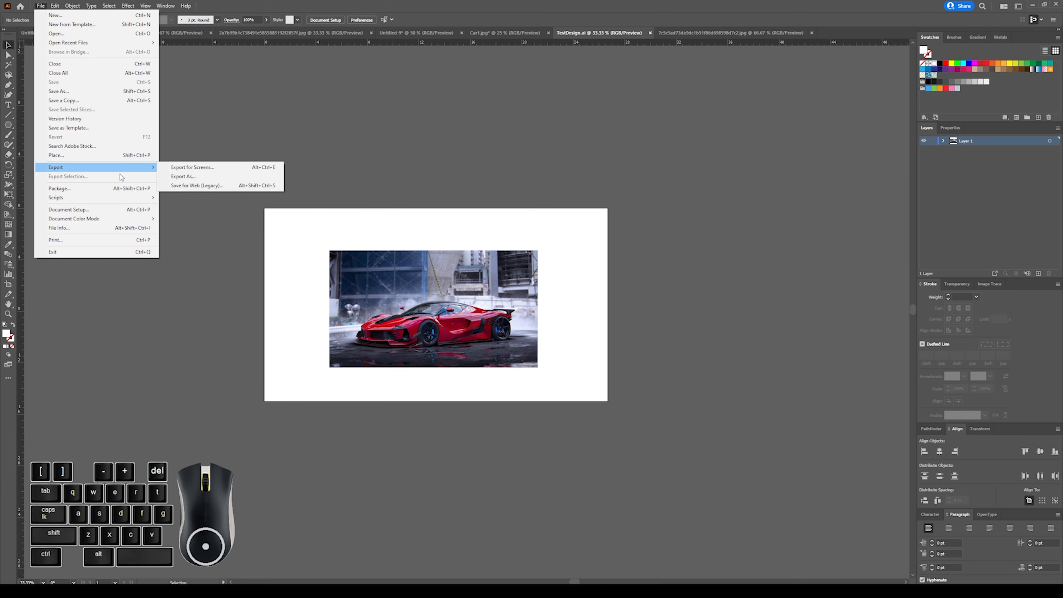
click(180, 174)
click(278, 392)
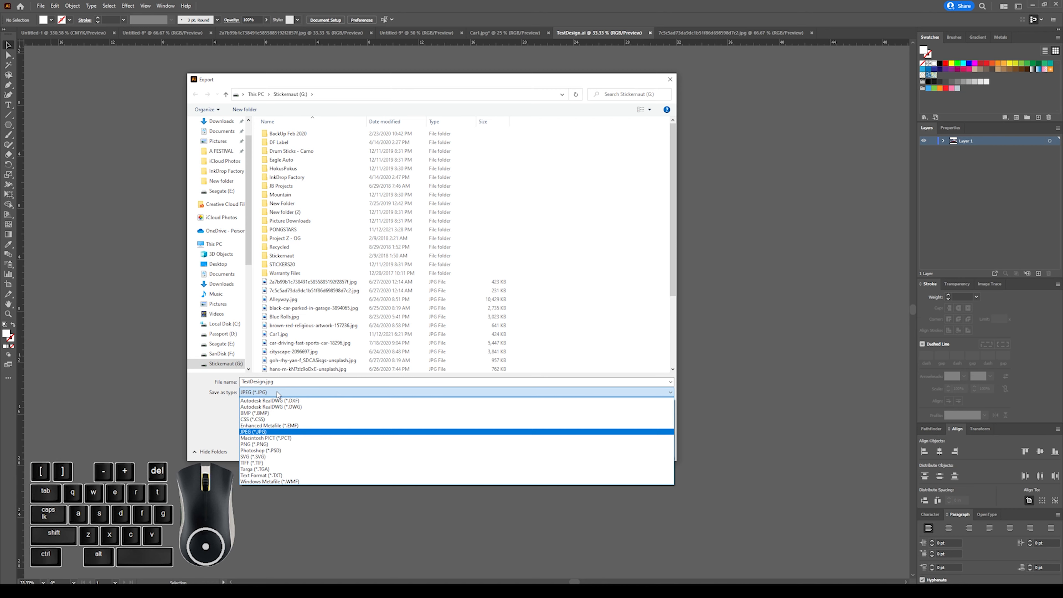
click(290, 510)
click(660, 452)
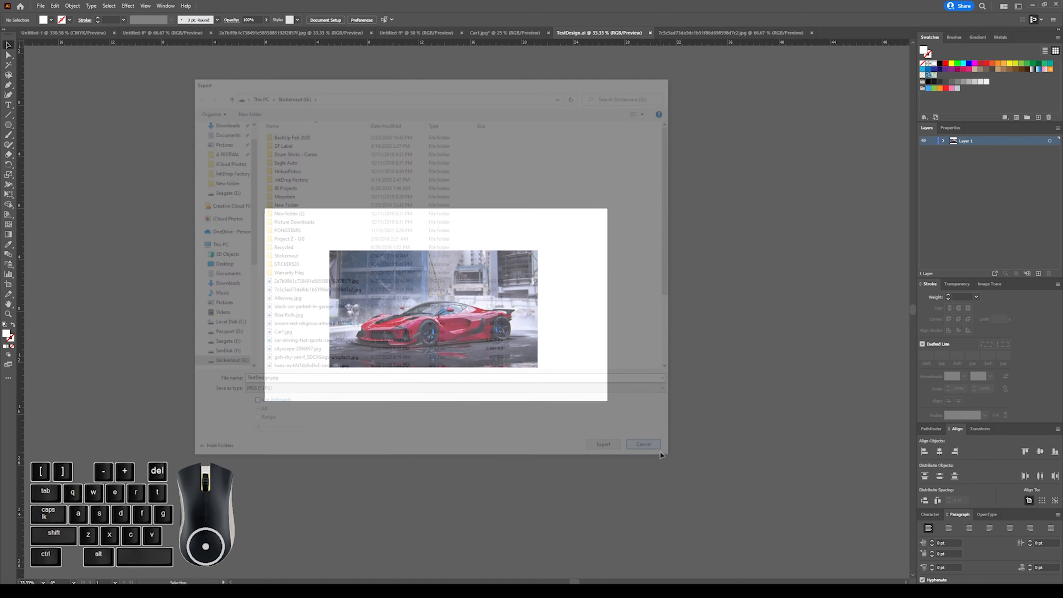
Scale the car image up from its centre to about 27.9 by 15.7 in and move it slightly to cover the artboard.
click(408, 259)
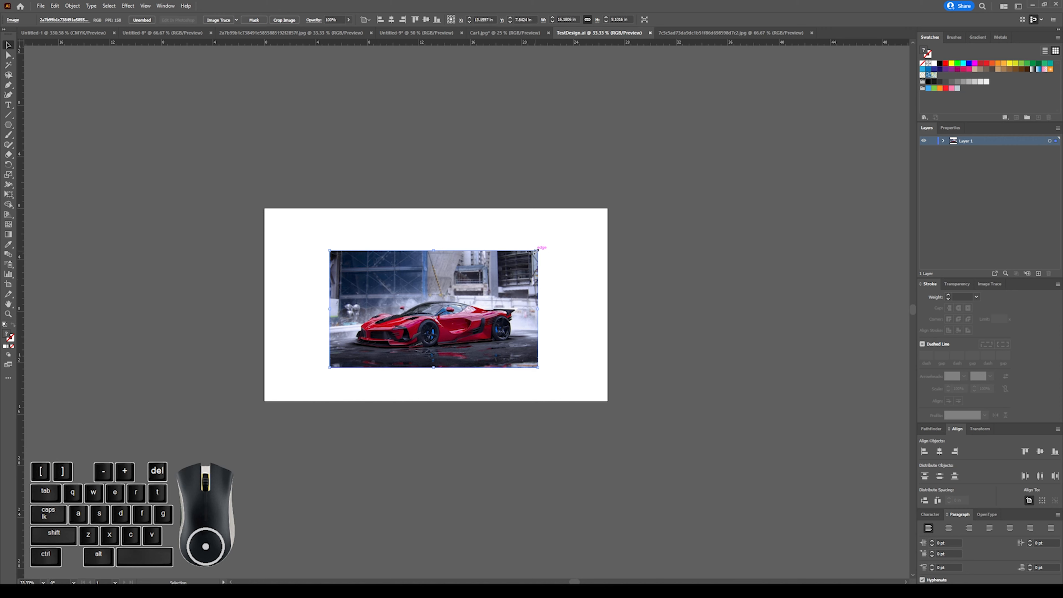
drag(536, 252, 622, 210)
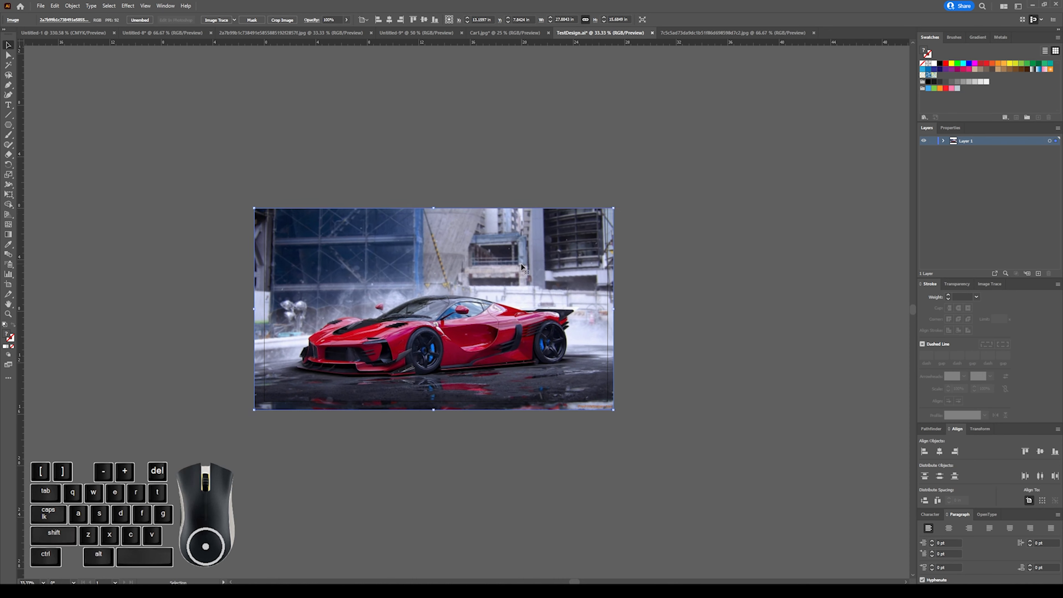
drag(521, 265, 524, 262)
key(ctrl)
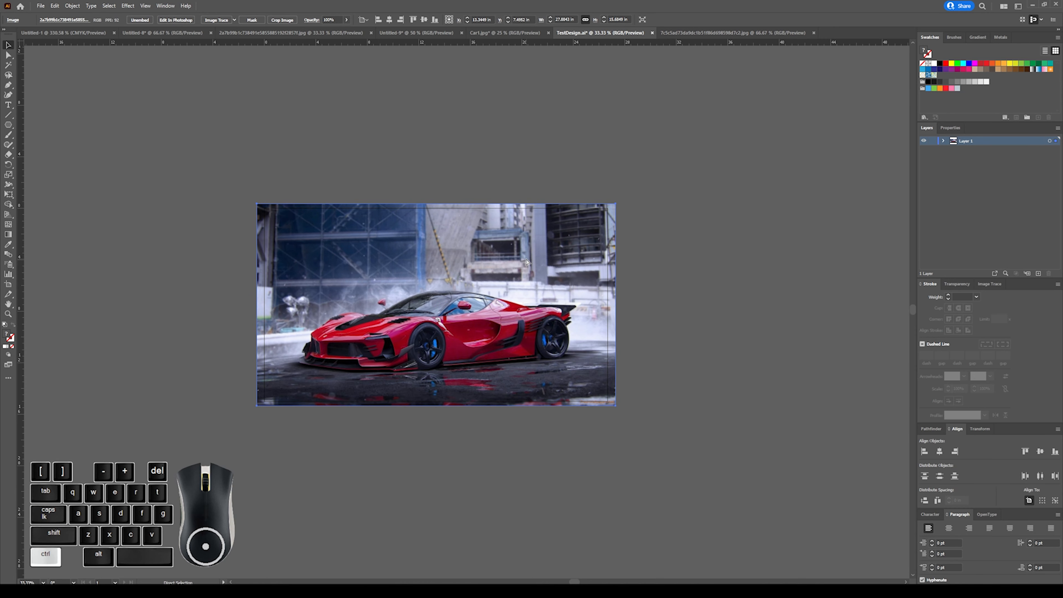
key(ctrl+plus)
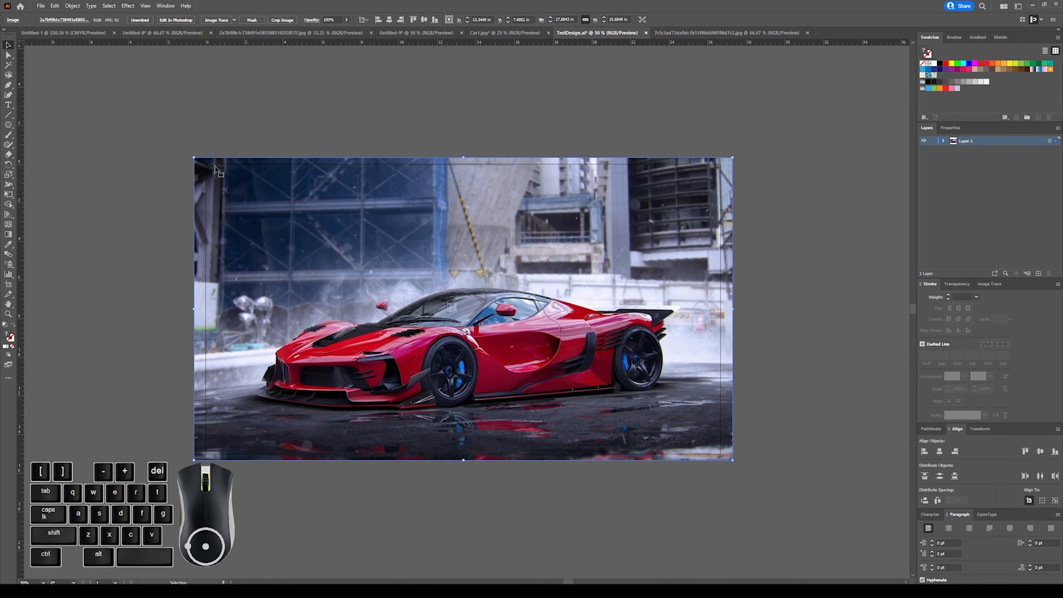
click(769, 214)
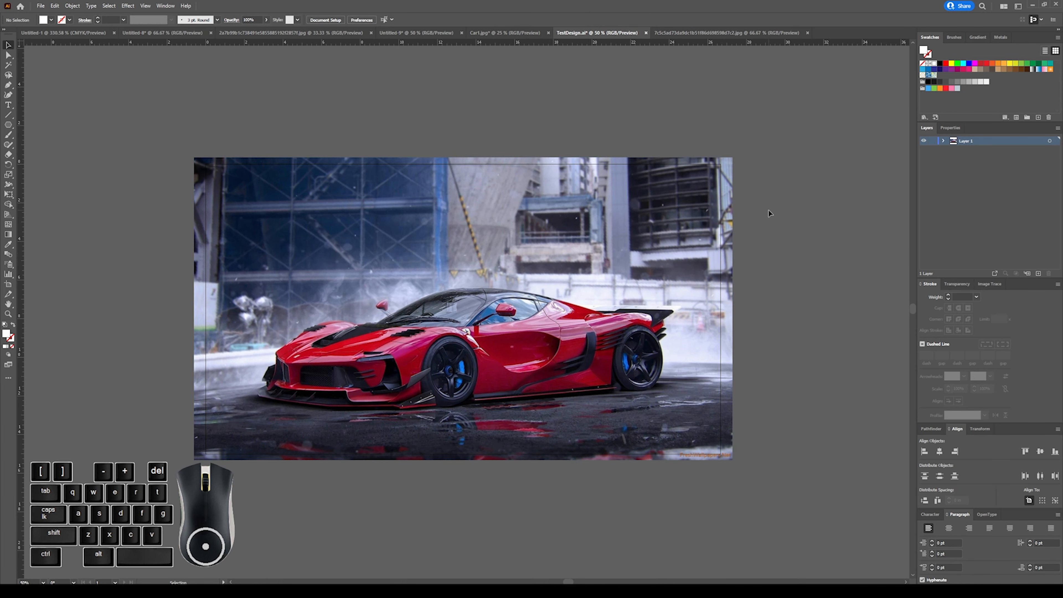
Fit the artboard to the selected car image and undo the artboard fit.
key(ctrl+minus)
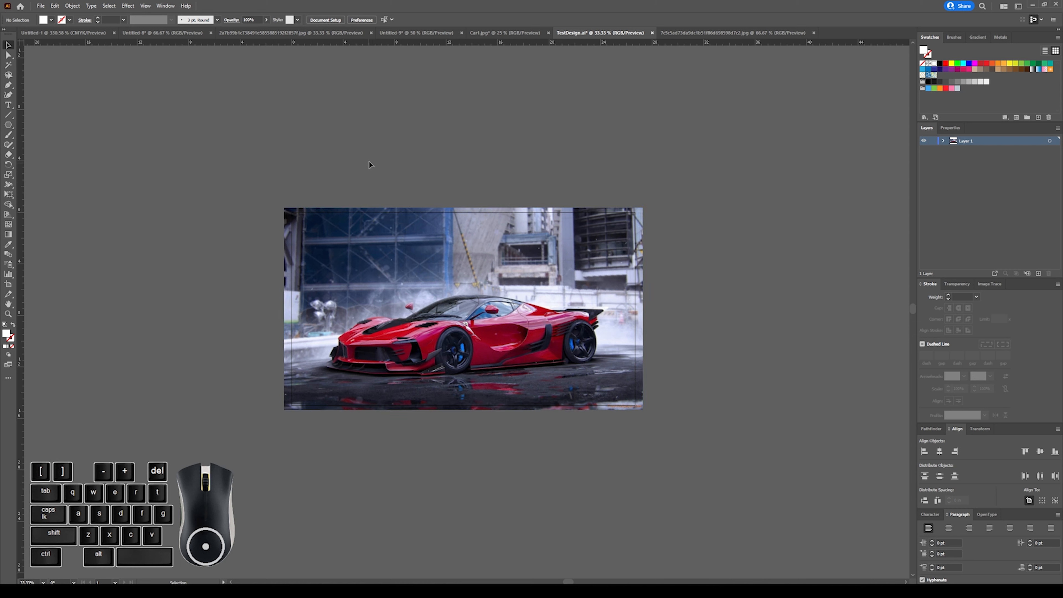
drag(368, 164, 322, 309)
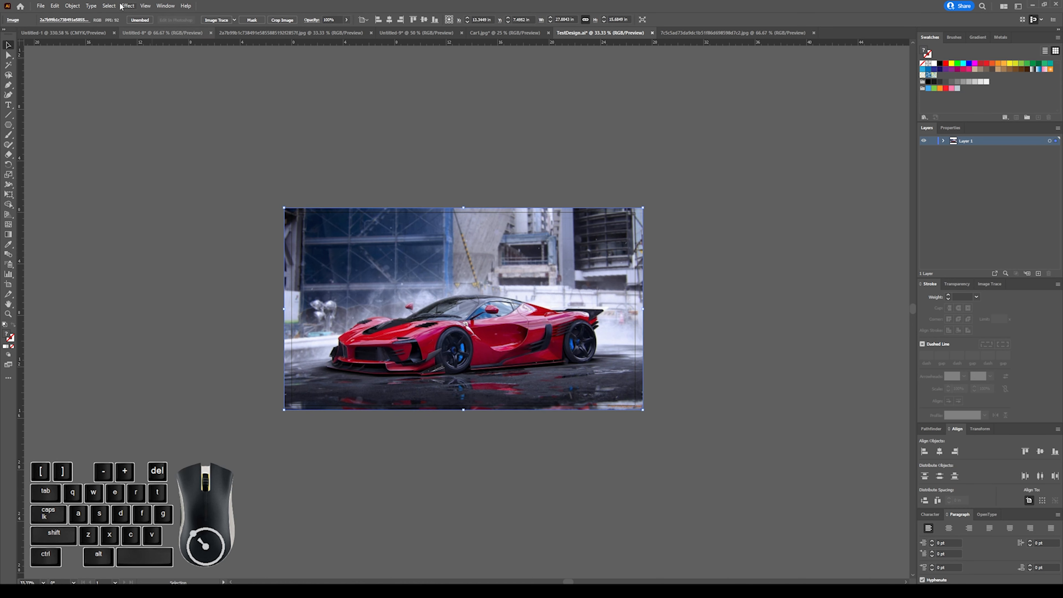
click(72, 5)
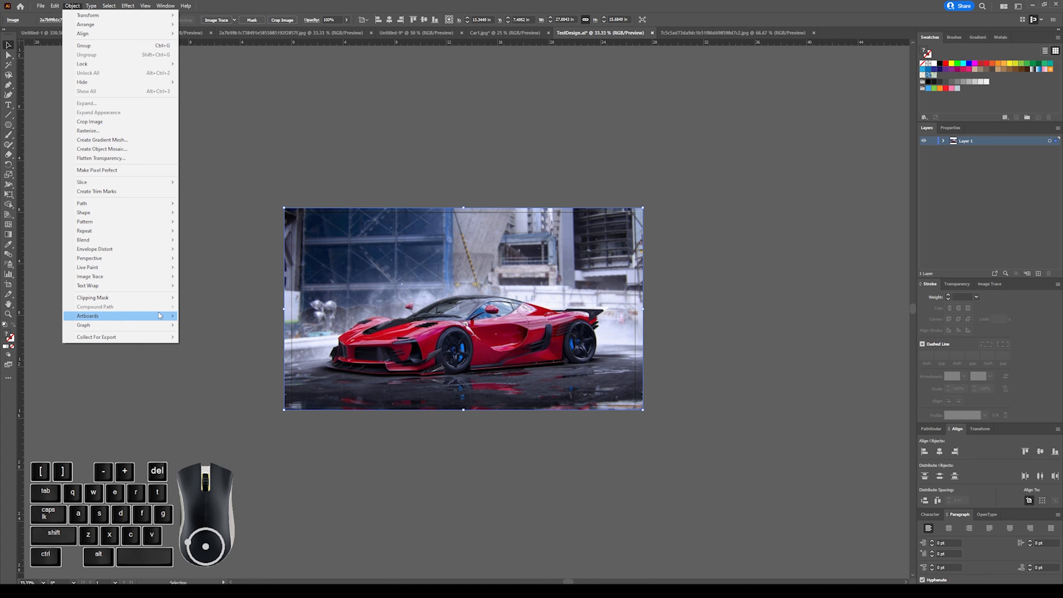
mouse_move(159, 316)
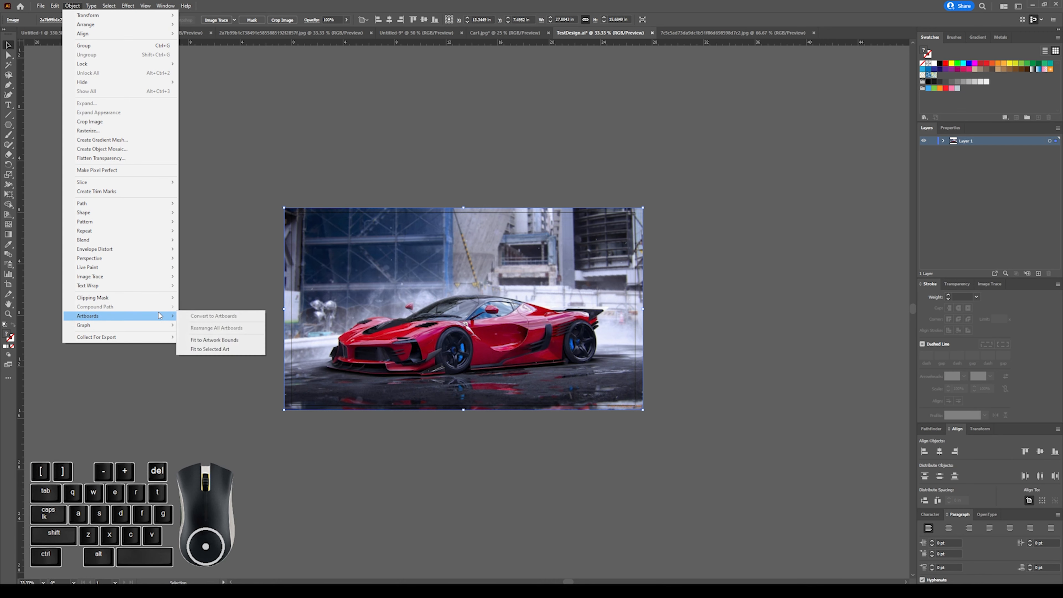
click(216, 352)
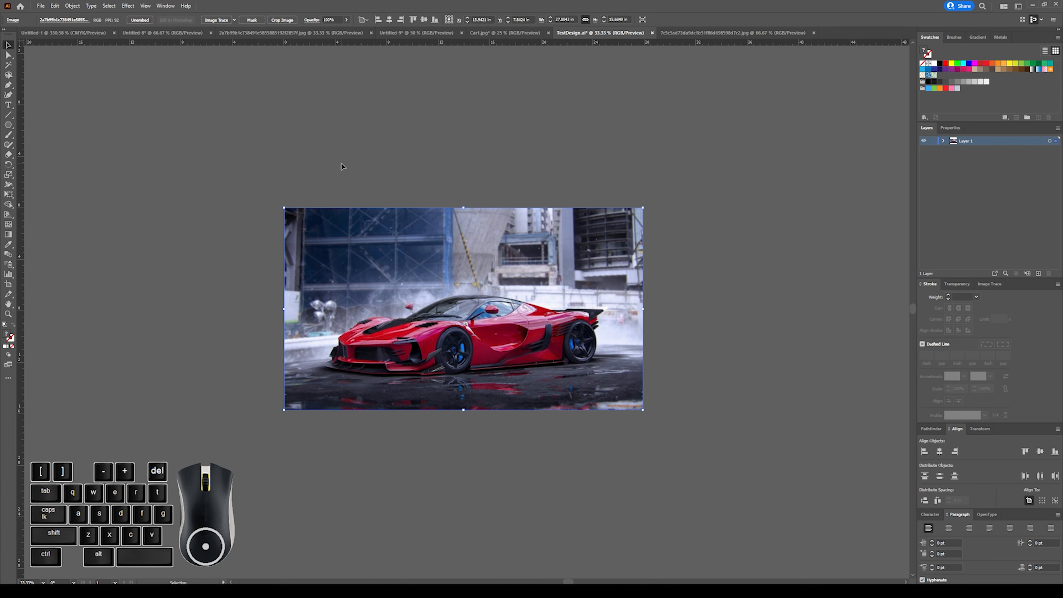
key(ctrl+z)
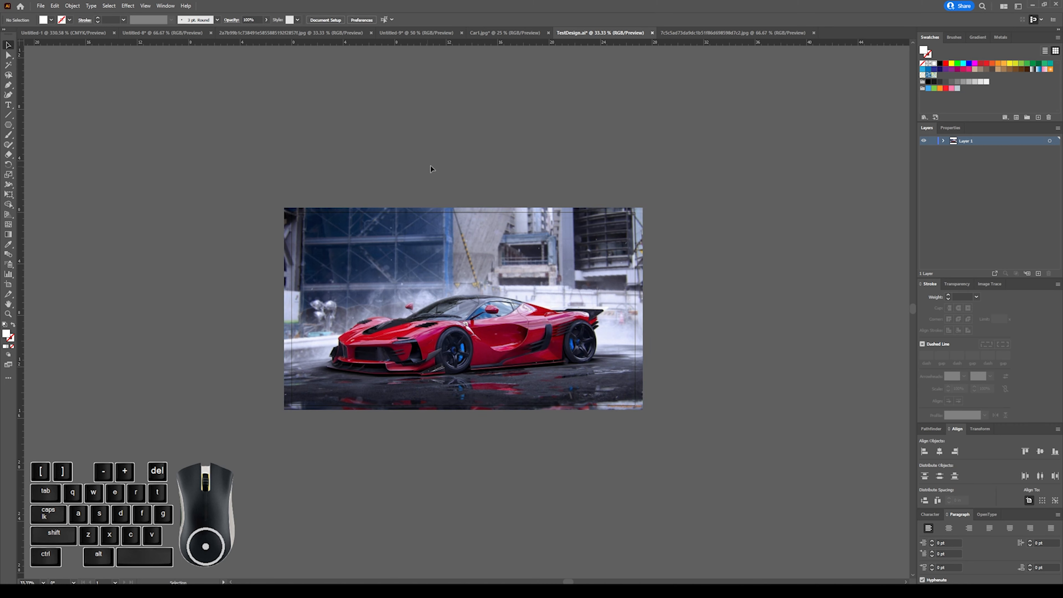
Scale the car image down to about 15.6 by 8.8 in and move it to the artboard's upper-left corner.
click(595, 214)
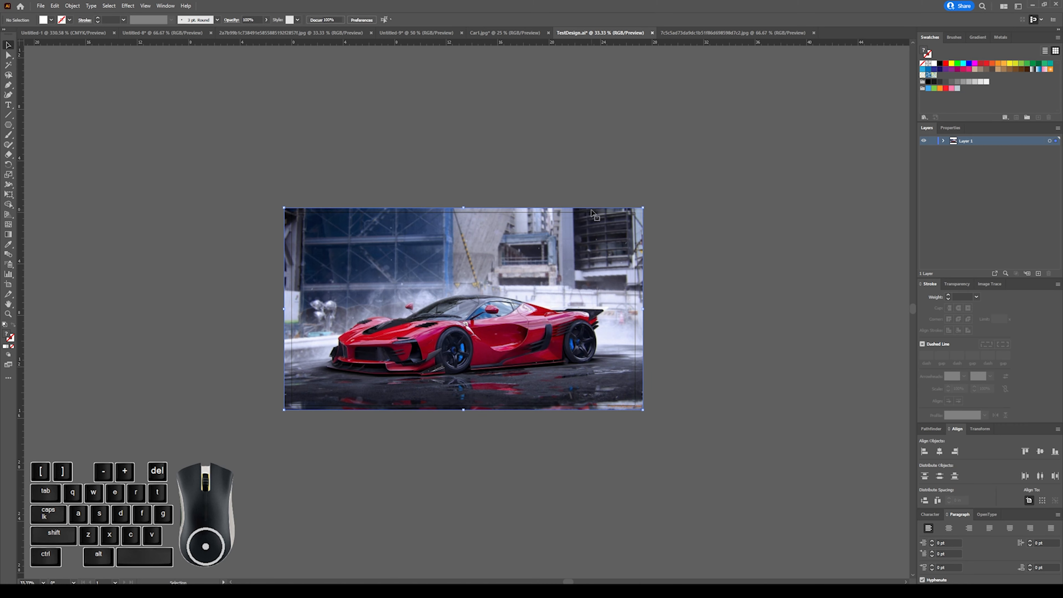
drag(644, 208, 565, 229)
click(541, 196)
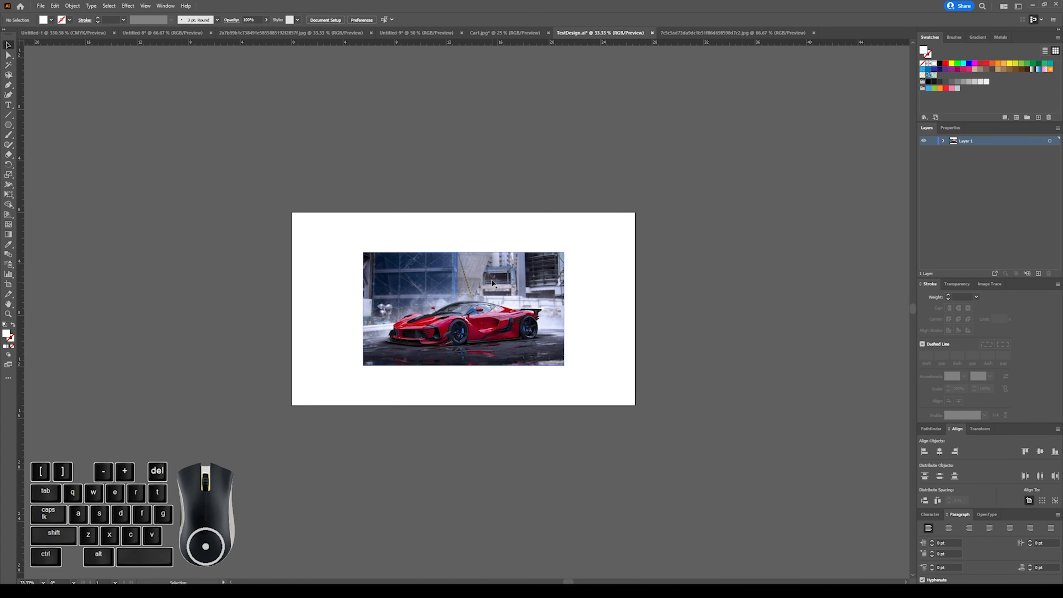
key(ctrl+plus)
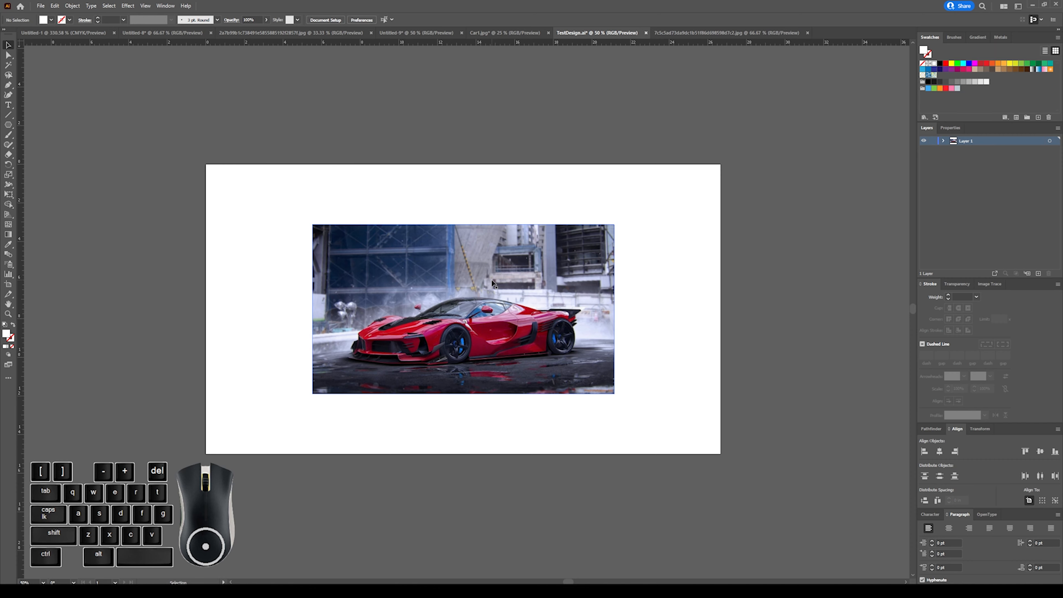
drag(493, 284, 382, 218)
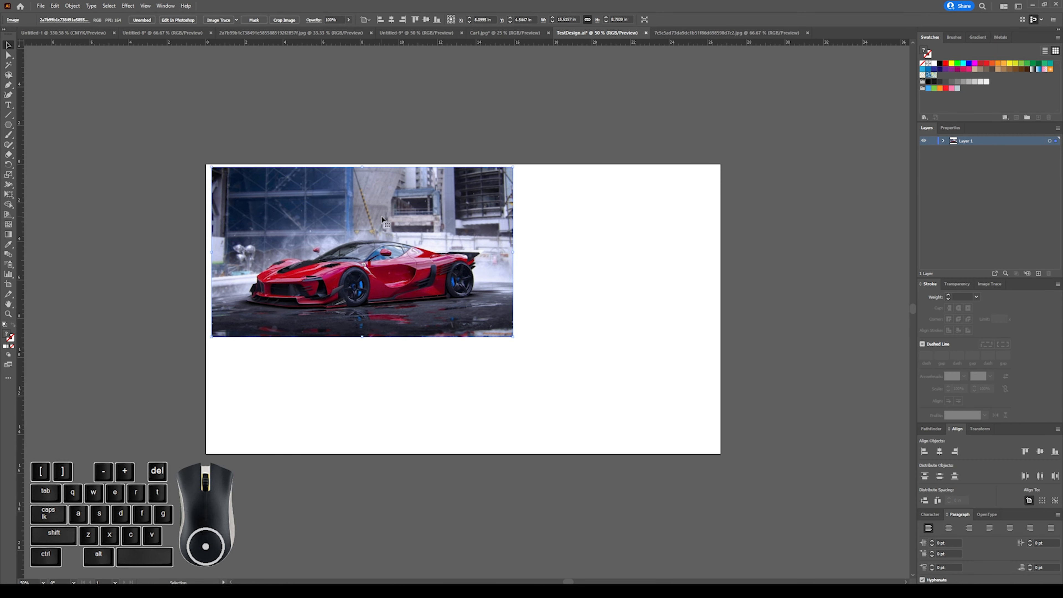
key(ctrl+minus)
key(ctrl+minus)
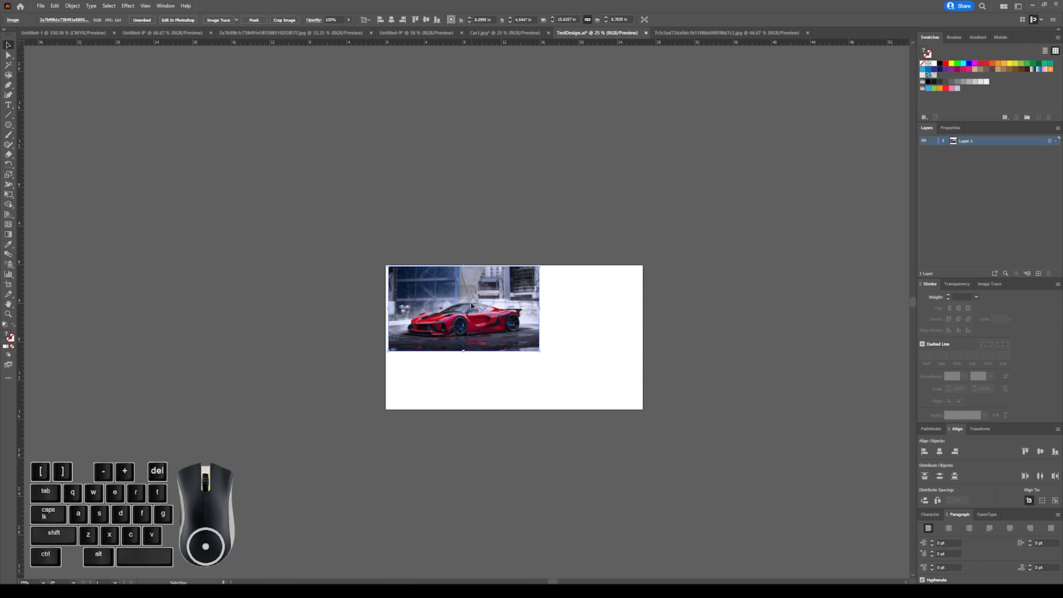
Draw a circle about 13.3 in wide above the artboard with the Ellipse tool and delete it.
click(10, 126)
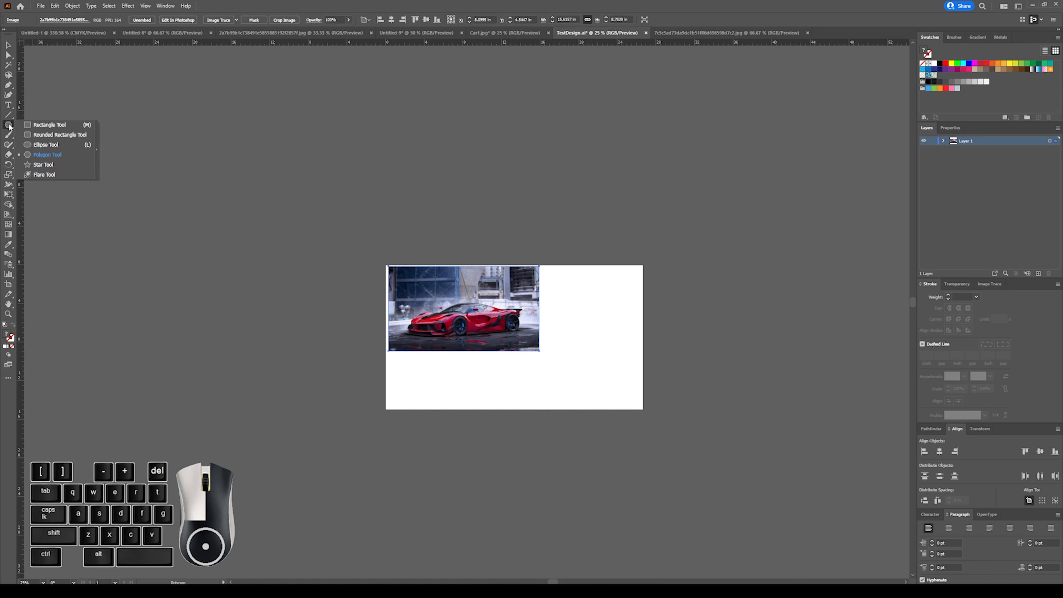
click(45, 146)
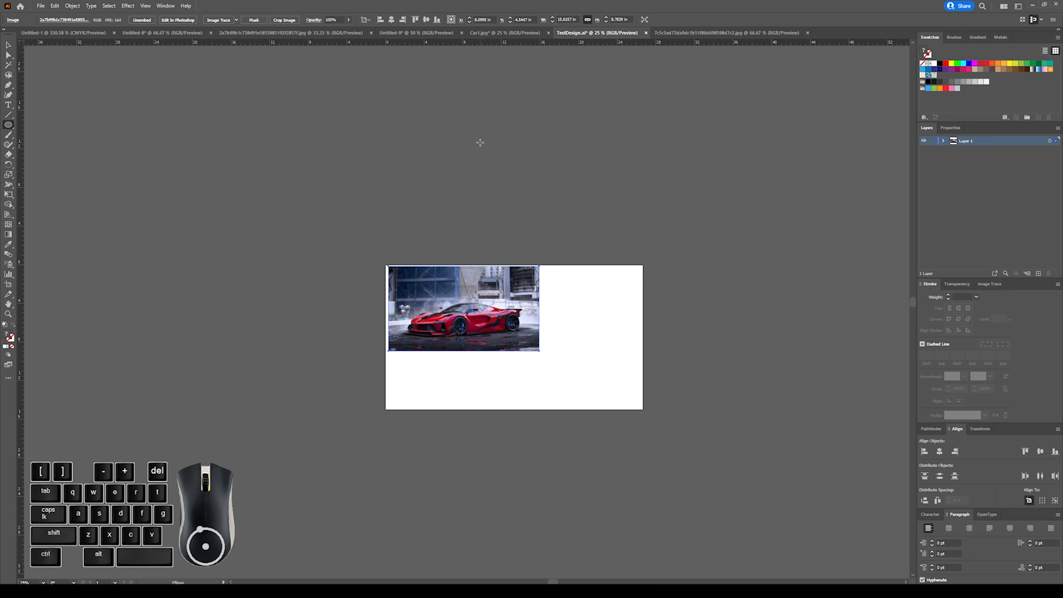
drag(480, 142, 545, 161)
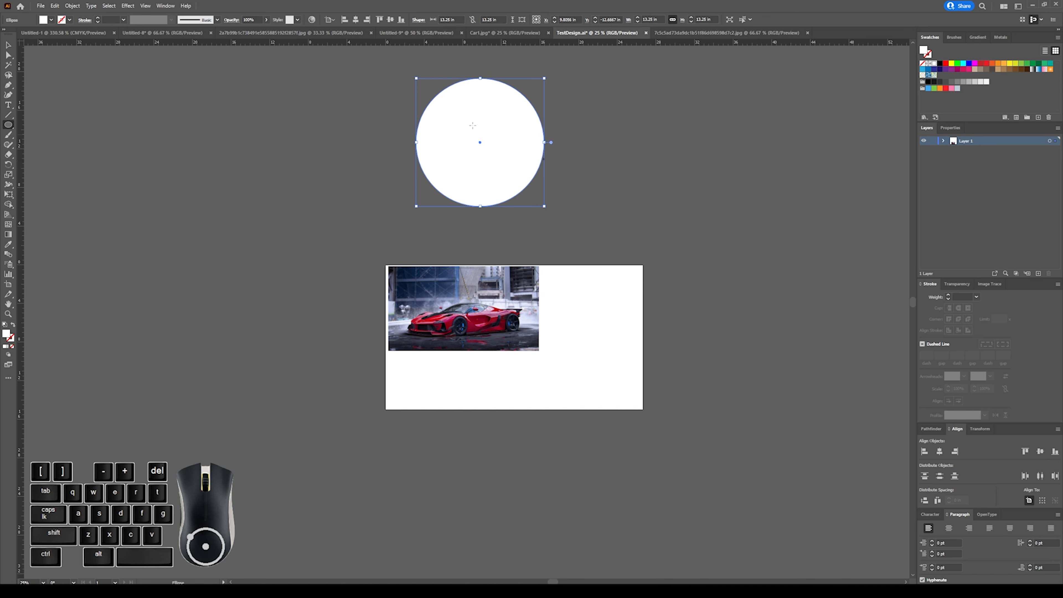
click(8, 45)
key(Delete)
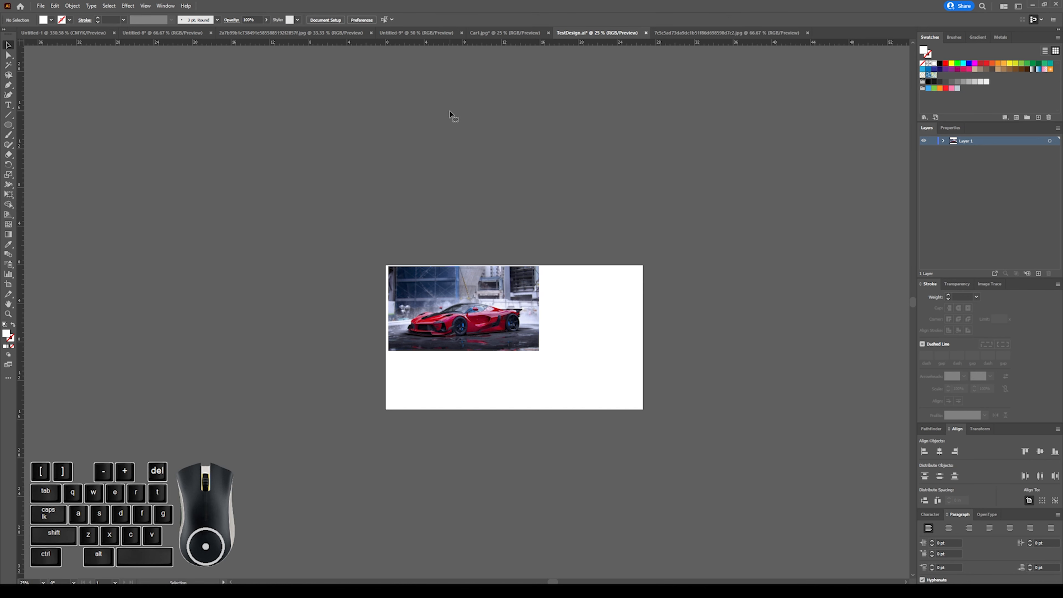
Draw a flat ellipse about 13.9 by 5.3 in above the car image and move it over the car.
click(8, 125)
drag(402, 214, 537, 264)
click(8, 45)
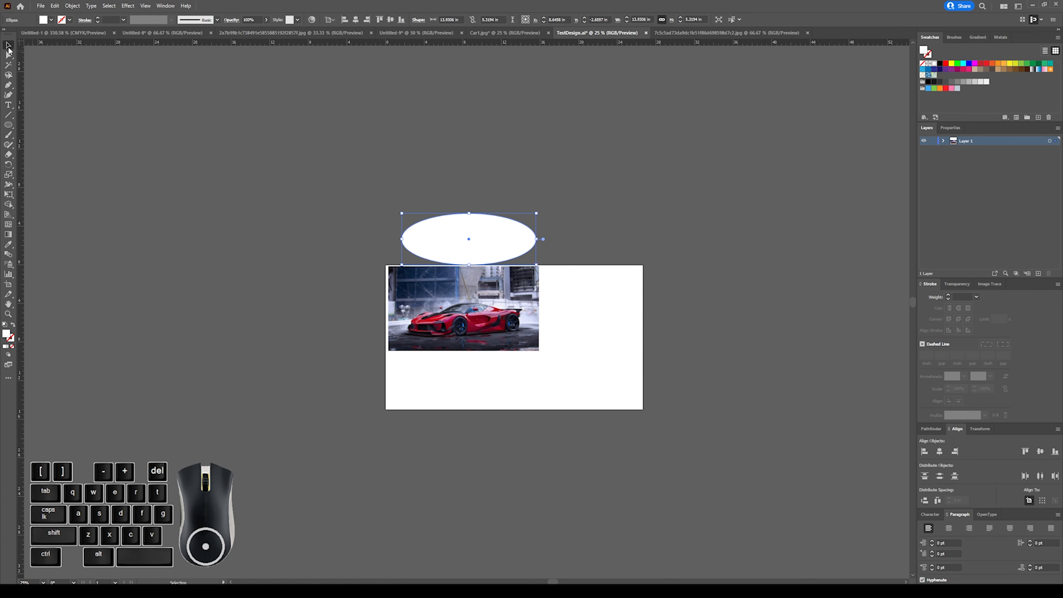
click(368, 197)
drag(478, 237, 472, 312)
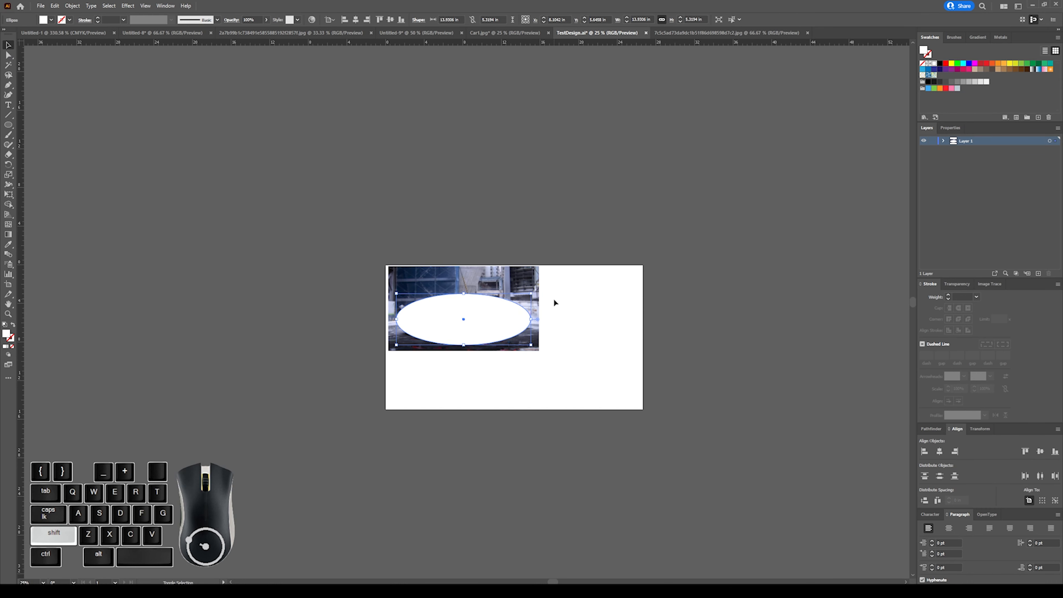
Enlarge the white ellipse proportionally from its centre to nearly the image's width and deselect it.
shift+click(533, 300)
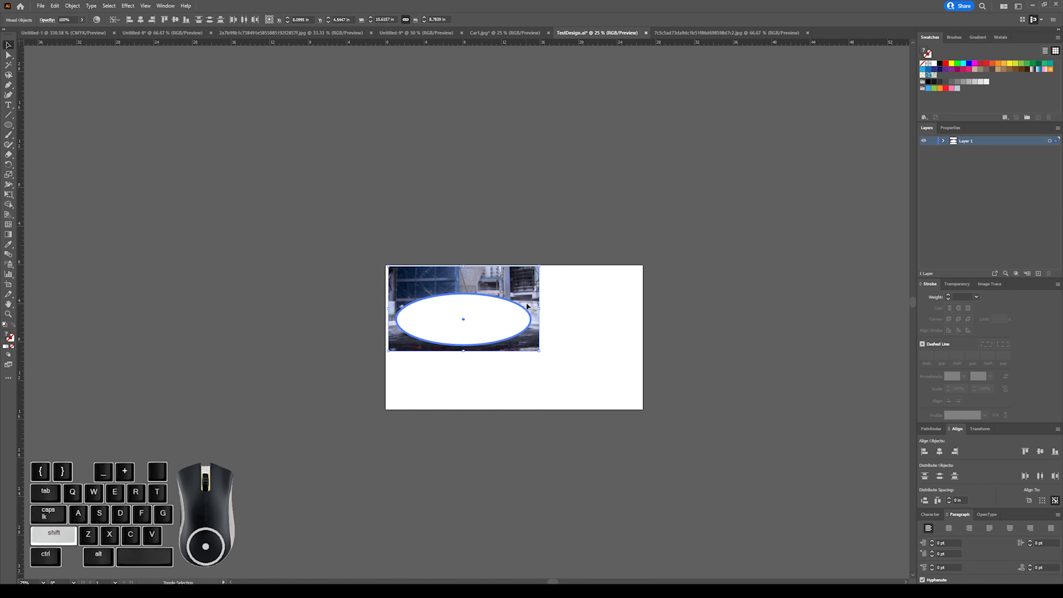
shift+click(533, 300)
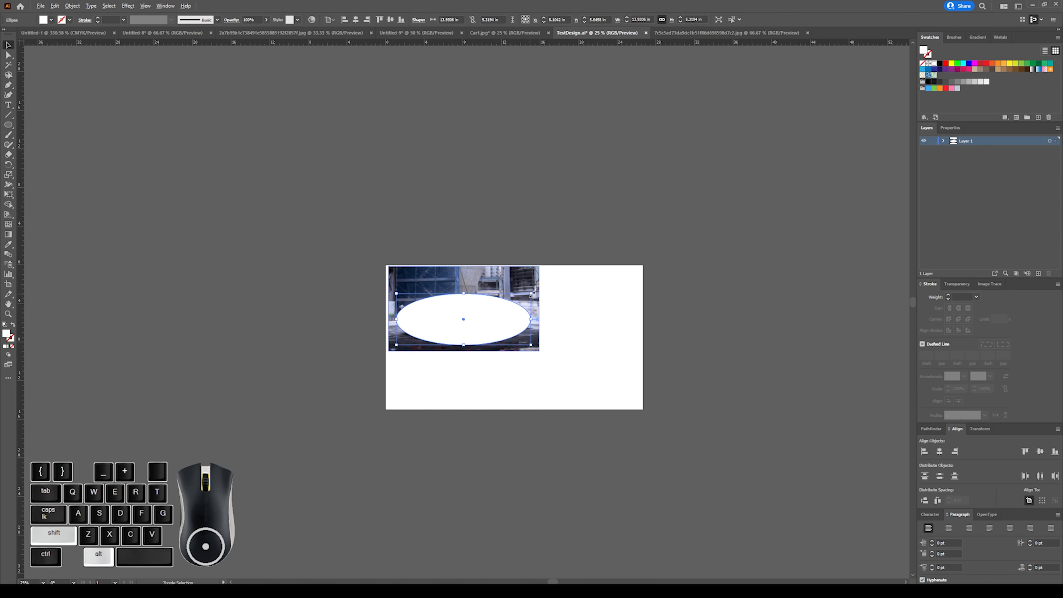
drag(531, 295, 536, 292)
click(568, 292)
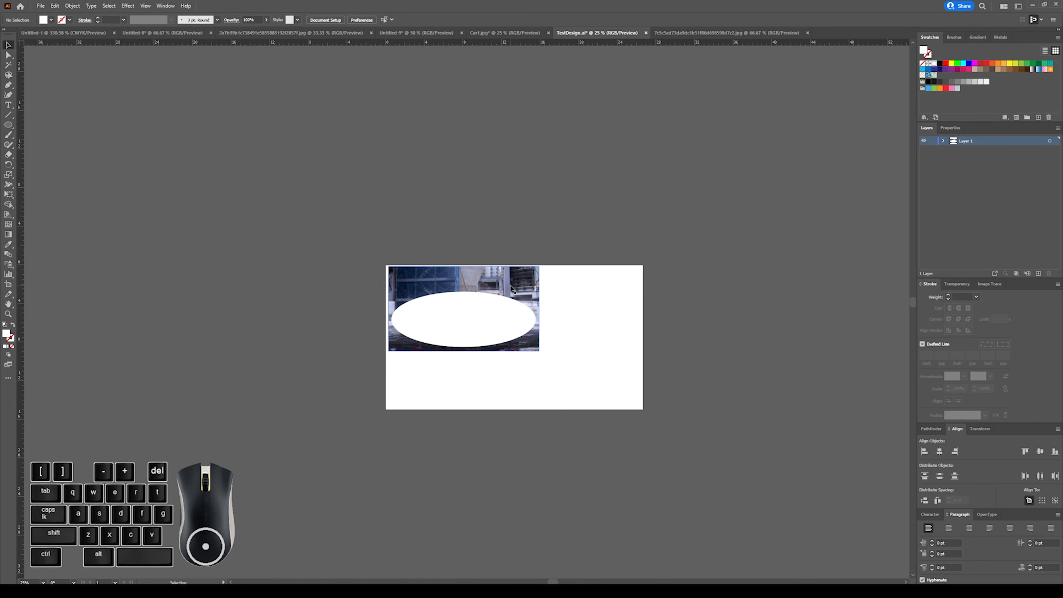
key(ctrl)
key(ctrl+plus)
key(ctrl+plus)
key(ctrl+plus)
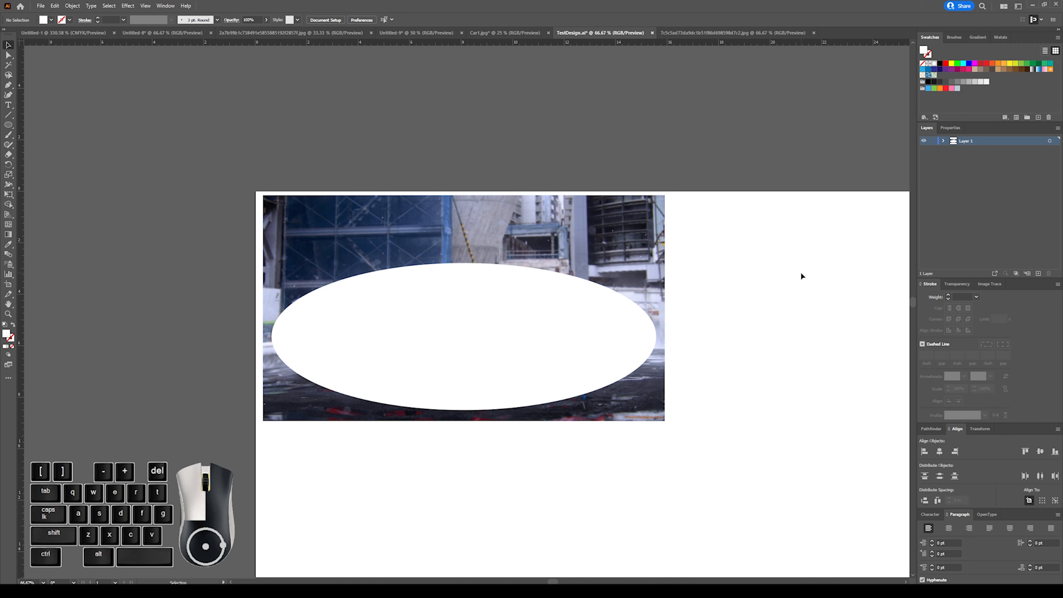
Select the white ellipse together with the car image, make a clipping mask from them and deselect.
click(476, 307)
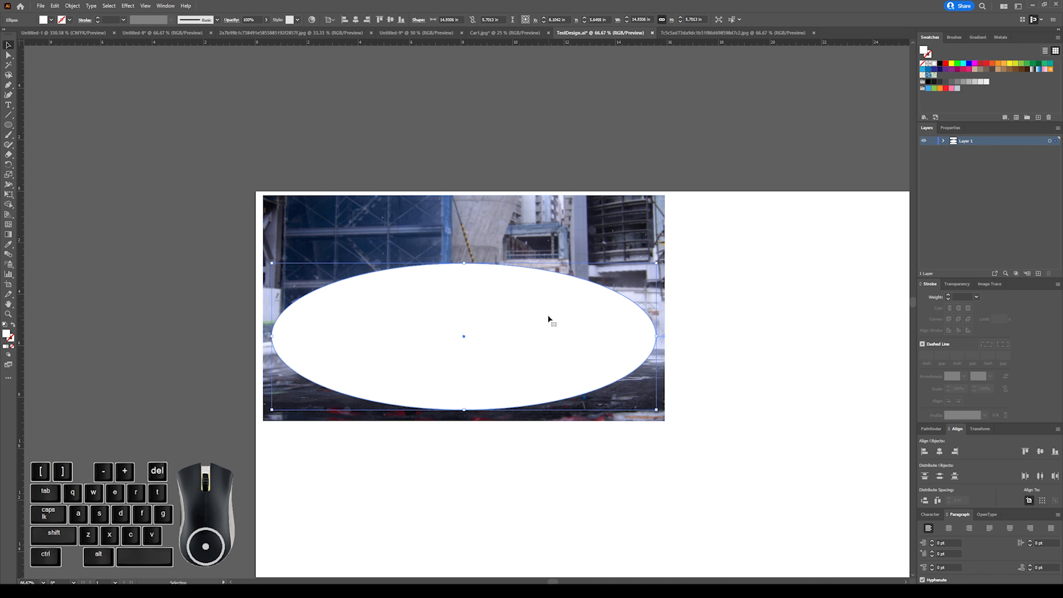
click(719, 275)
click(562, 245)
shift+click(535, 284)
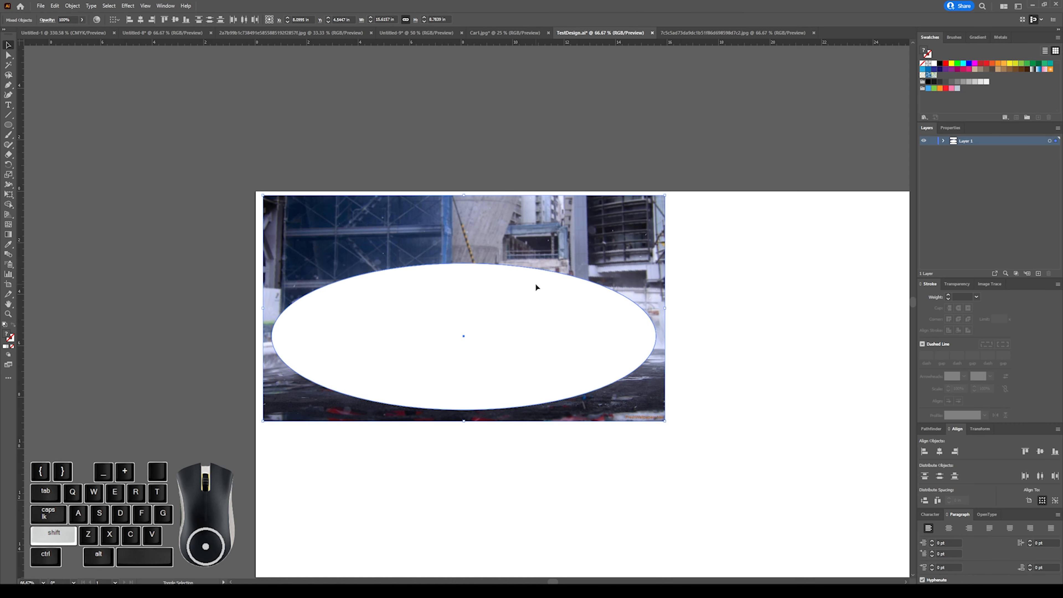
key(ctrl)
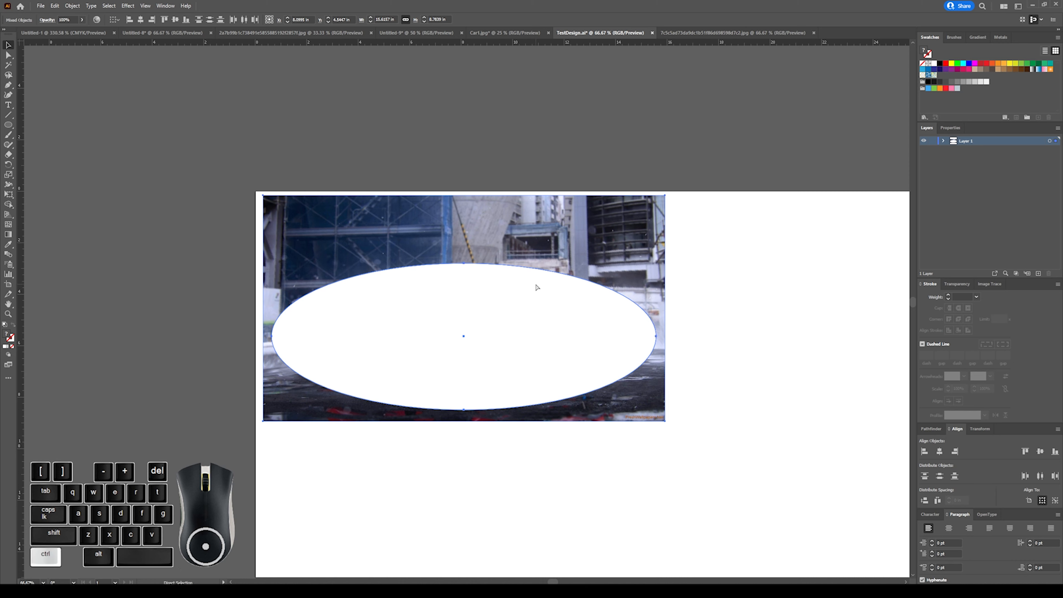
key(ctrl+7)
click(628, 240)
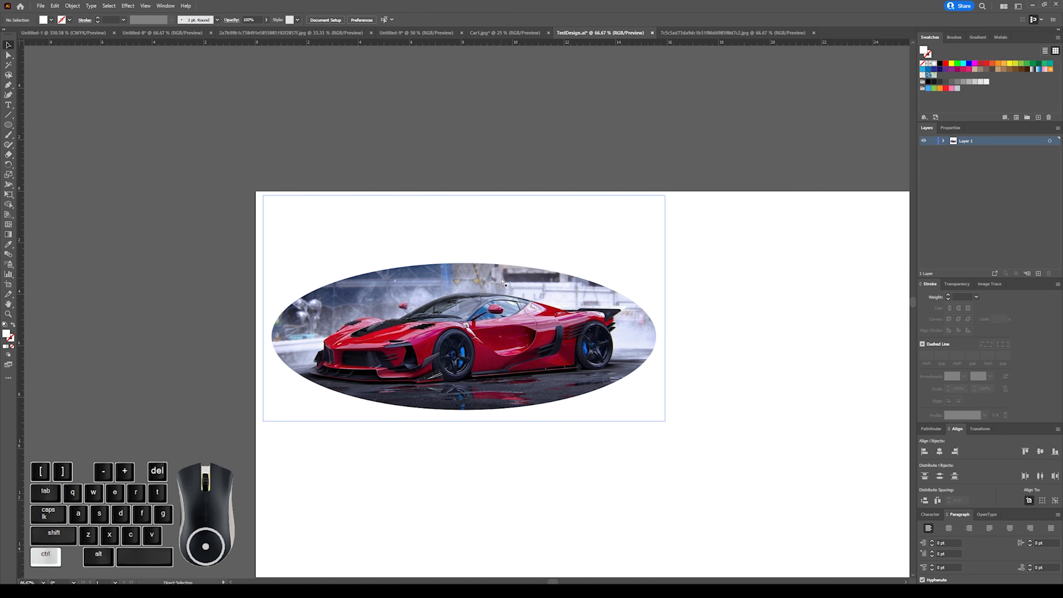
Isolate the clip group and shift the car image slightly up and left inside the ellipse mask.
key(ctrl+minus)
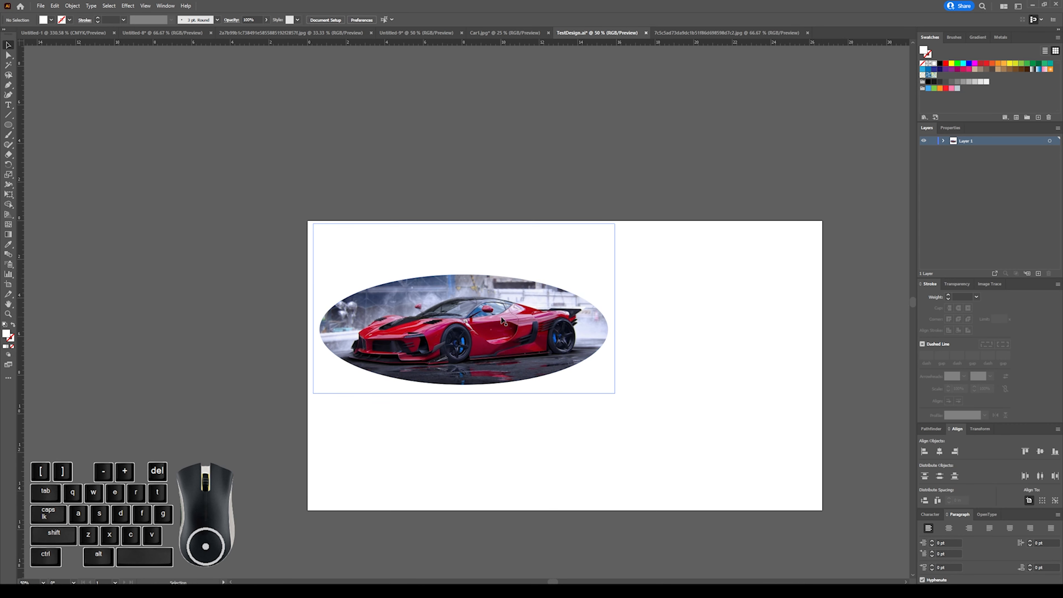
double_click(486, 302)
drag(481, 315, 473, 309)
click(478, 200)
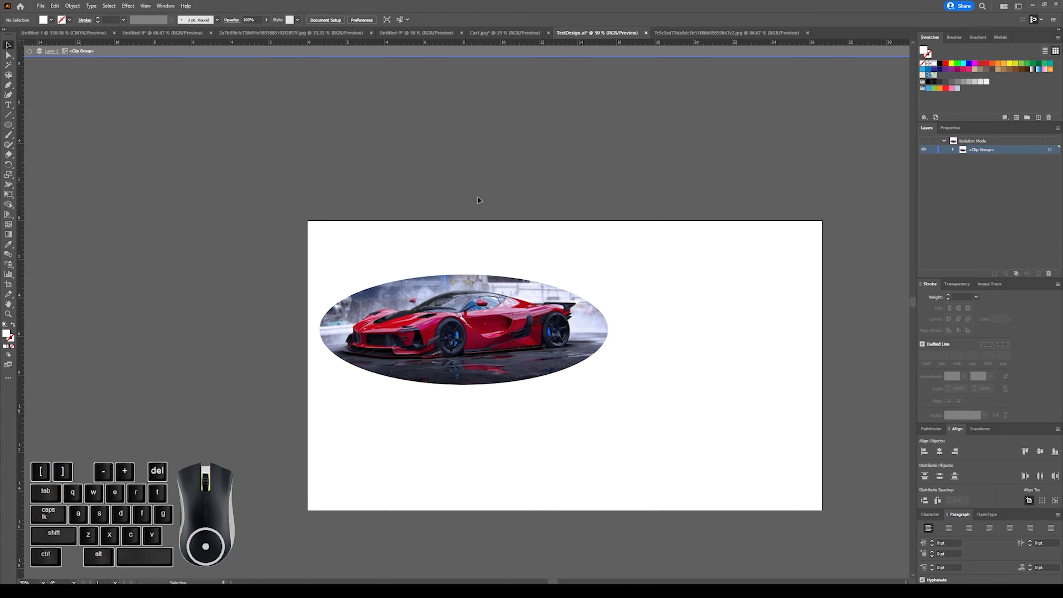
Exit isolation mode and move the whole ellipse-masked car right and slightly up on the artboard.
double_click(480, 200)
drag(523, 339, 602, 324)
click(565, 209)
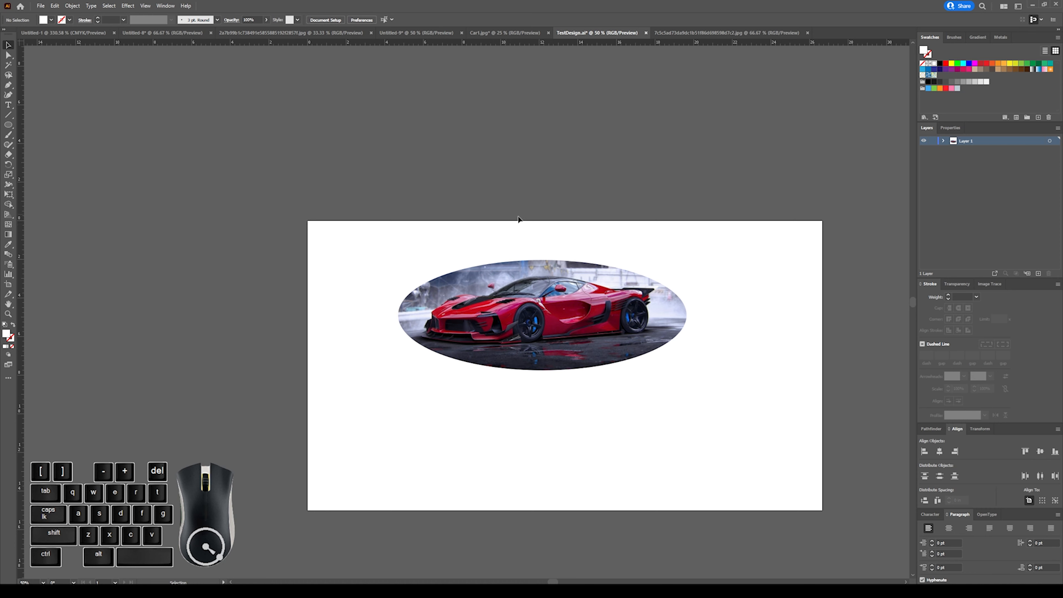
Delete the ellipse-masked car from the artboard.
click(519, 326)
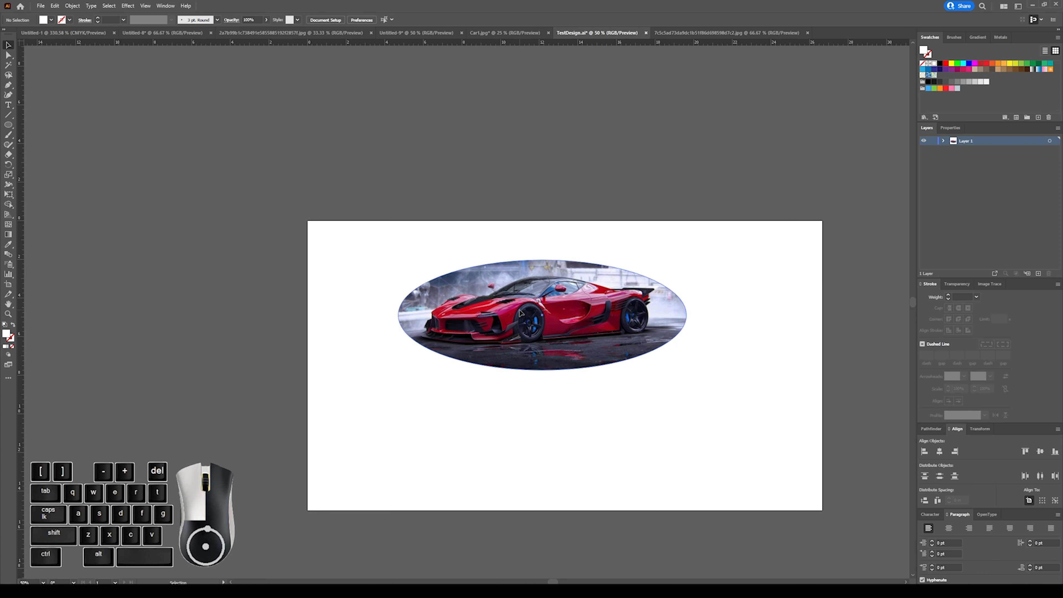
key(Delete)
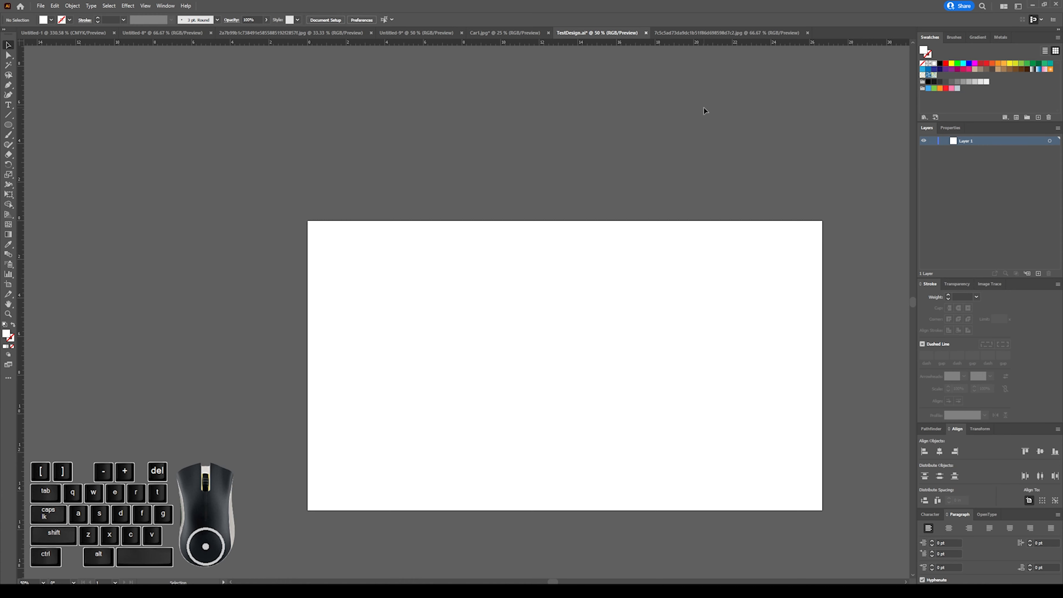
scroll(450, 239, down, 4)
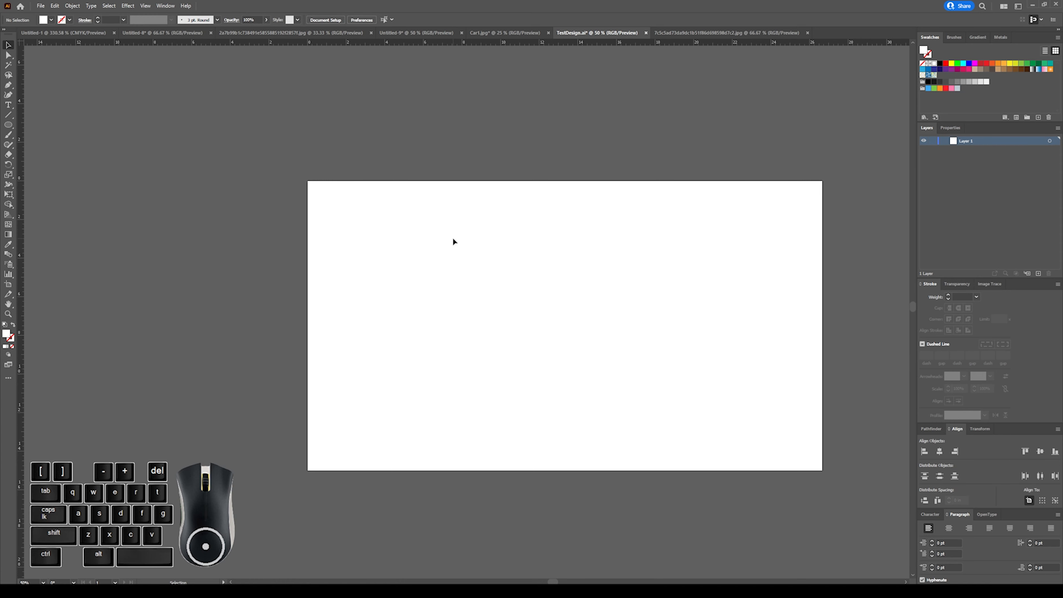
scroll(609, 246, right, 4)
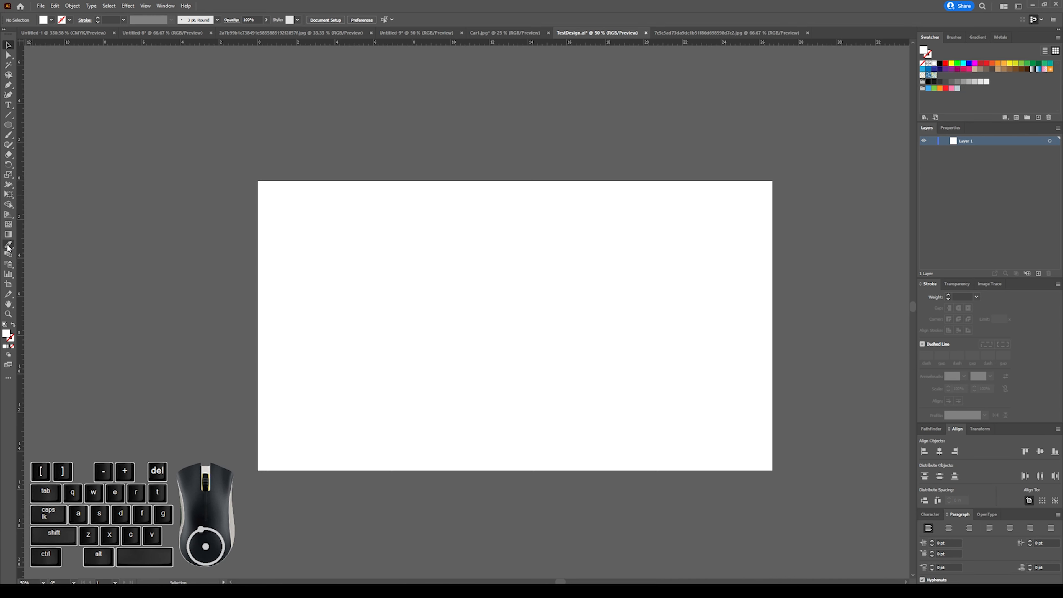
Begin a new document from the Print Letter preset and set its units to inches.
click(20, 6)
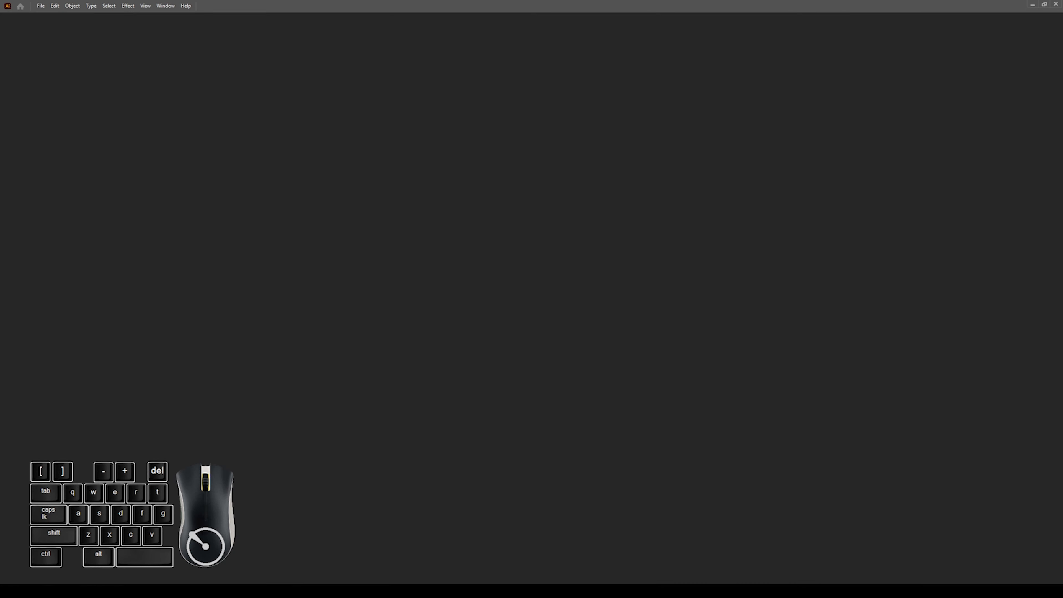
click(18, 62)
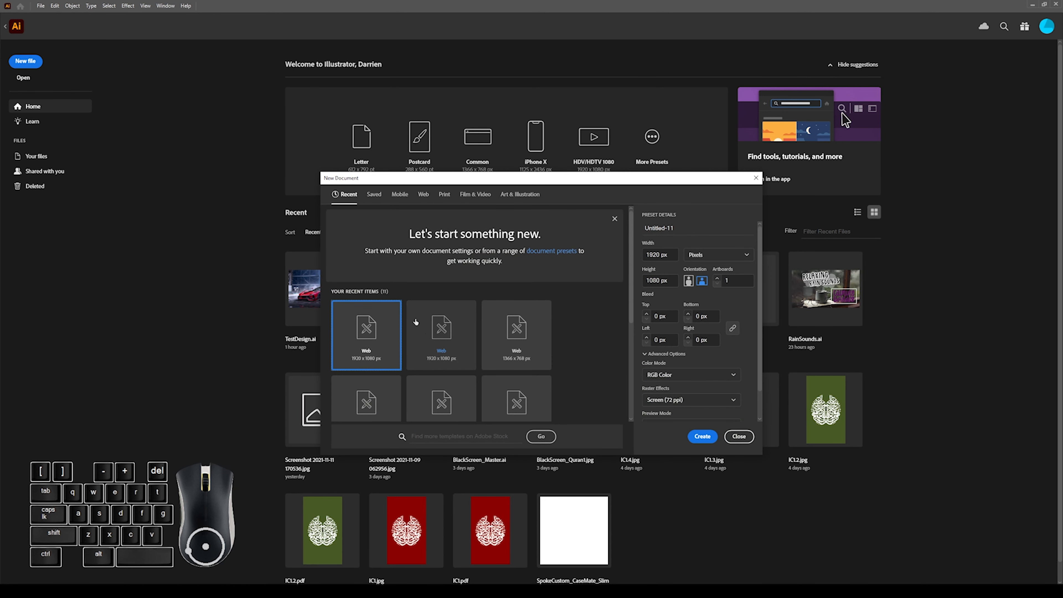
click(445, 196)
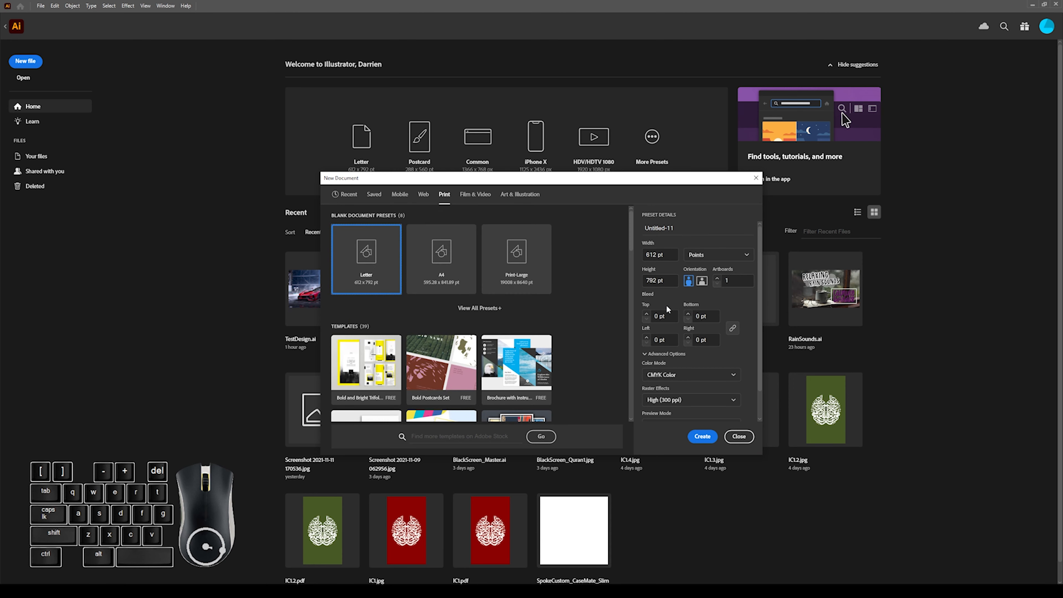
click(714, 255)
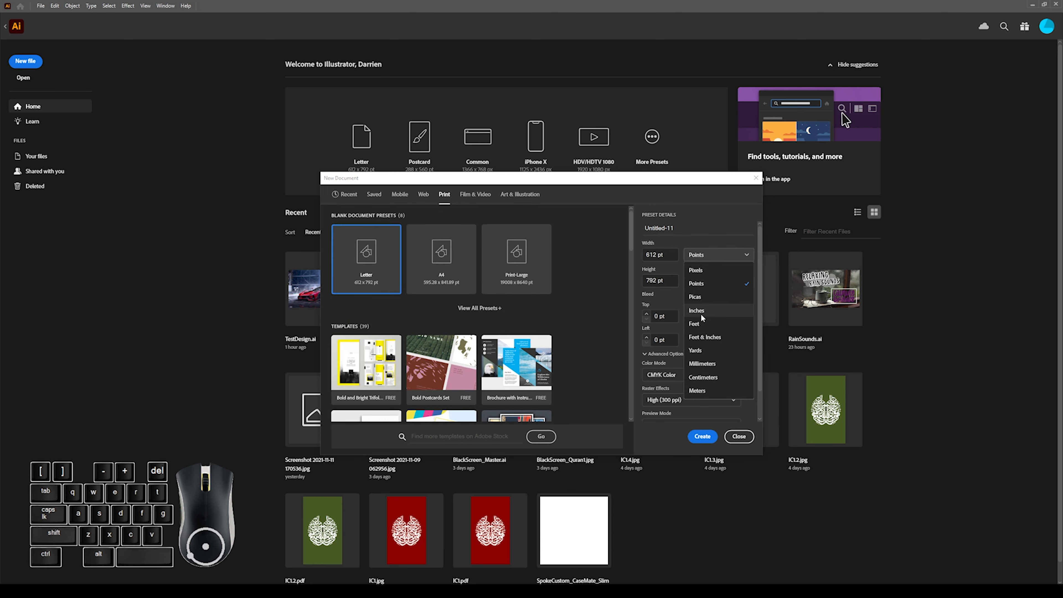
click(703, 299)
Set the new document's width to 24 in and height to 36 in, and create it.
click(669, 253)
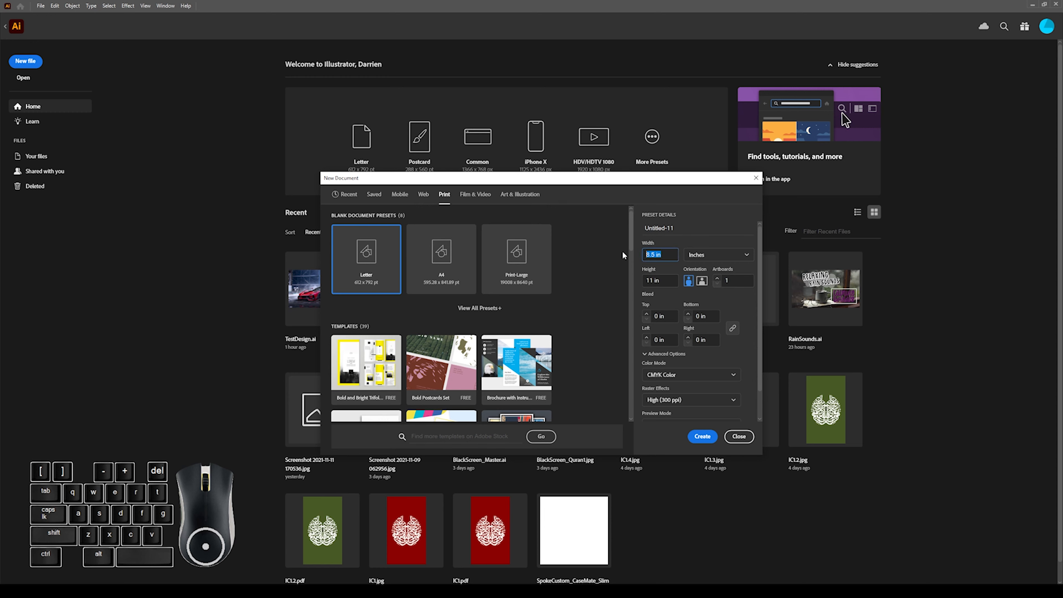
text(24)
click(669, 288)
click(664, 281)
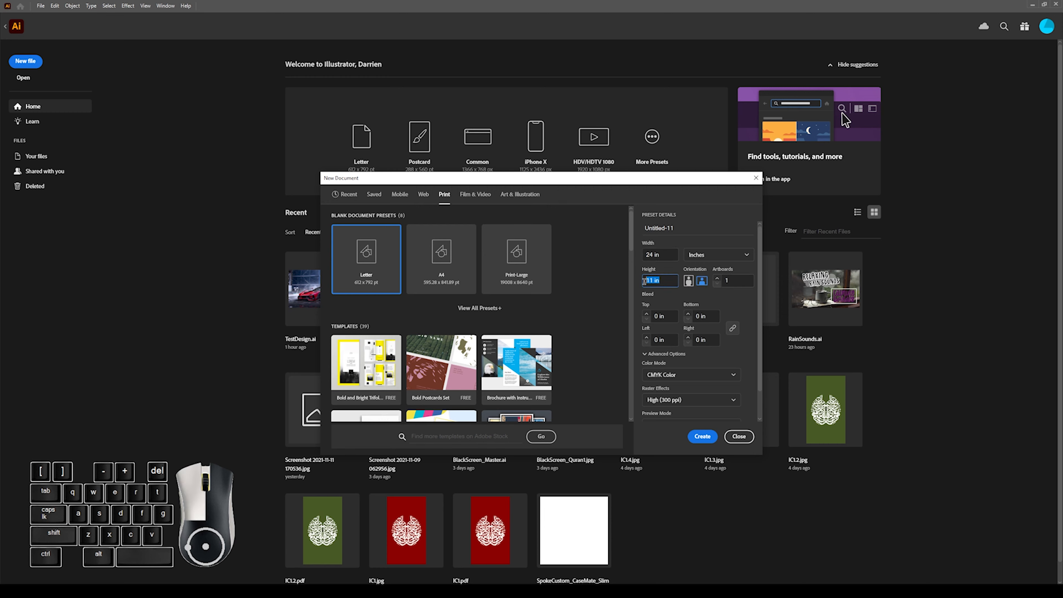
text(36)
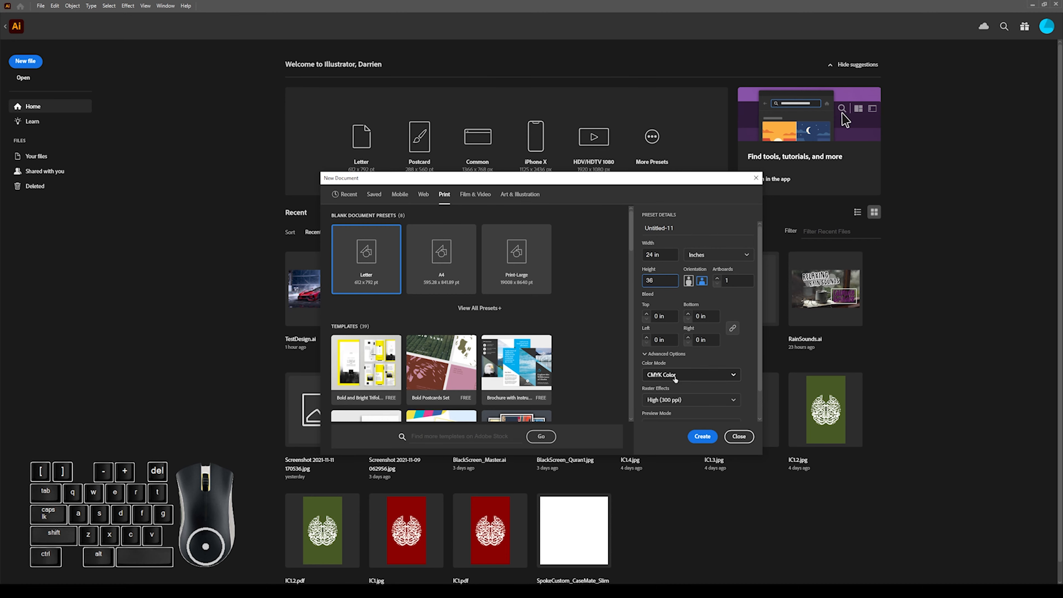
click(703, 437)
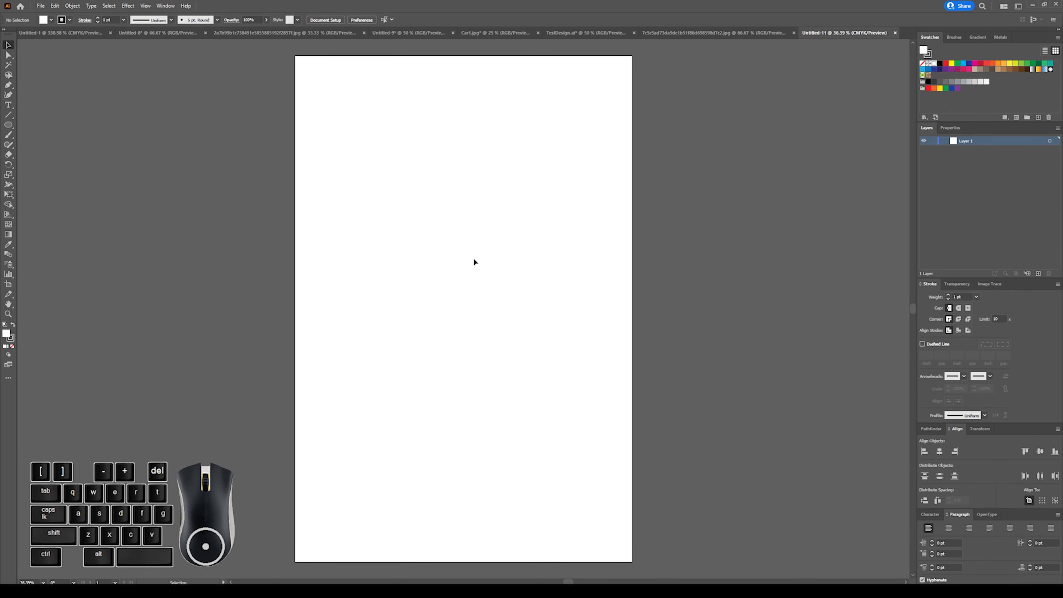
Draw a 24 by 36 in rectangle covering the whole artboard and remove its stroke.
key(ctrl+minus)
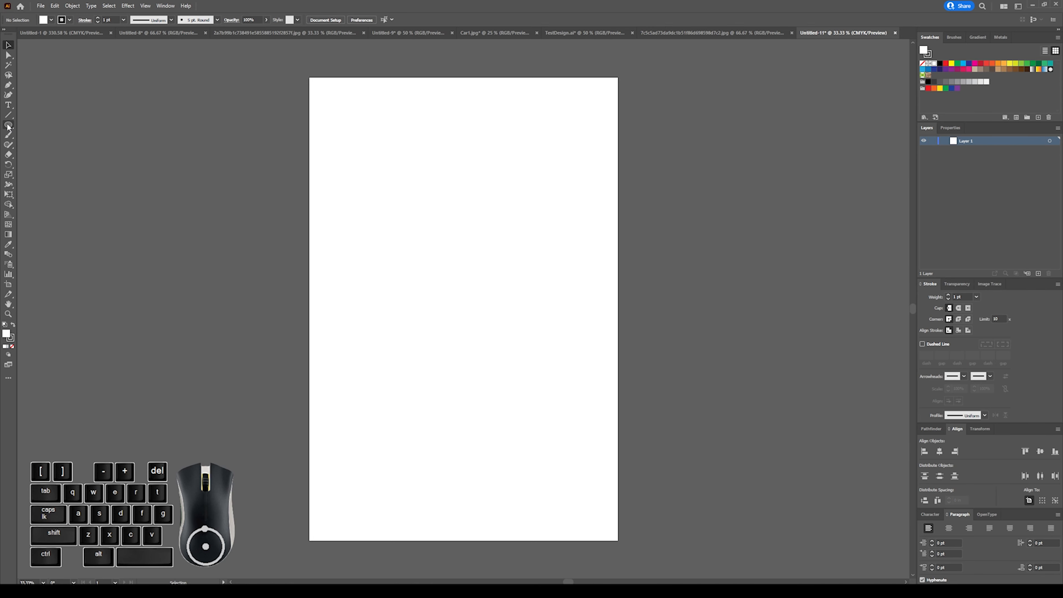
drag(8, 128, 40, 122)
drag(309, 76, 310, 77)
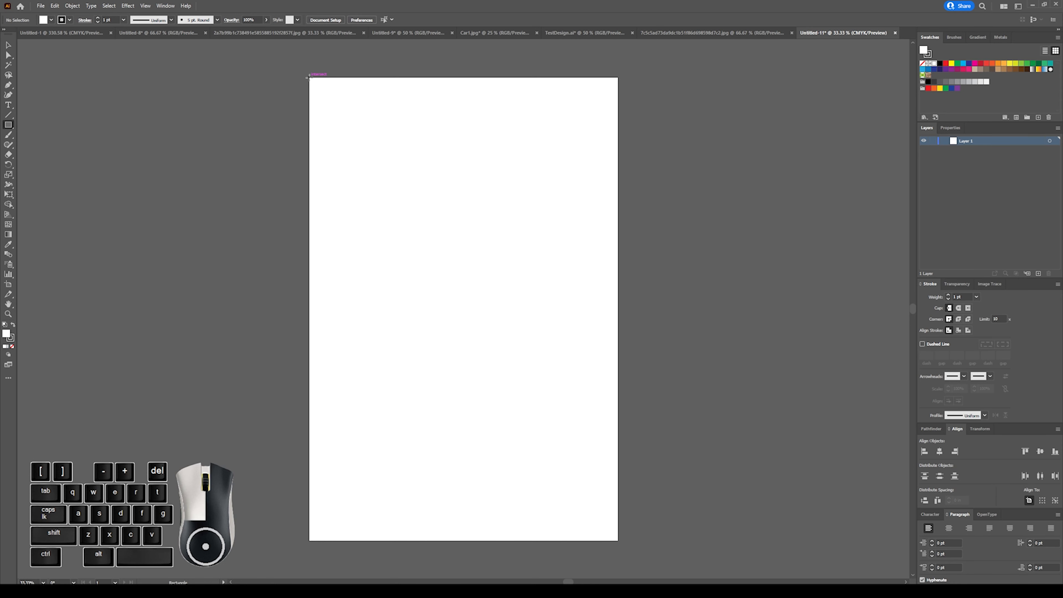
drag(309, 77, 618, 542)
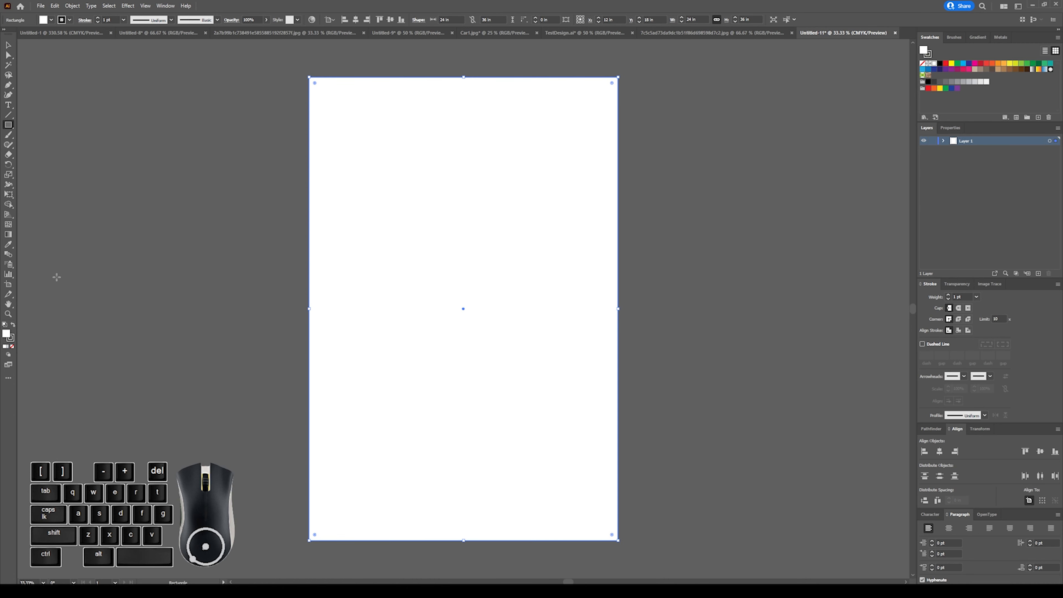
click(927, 55)
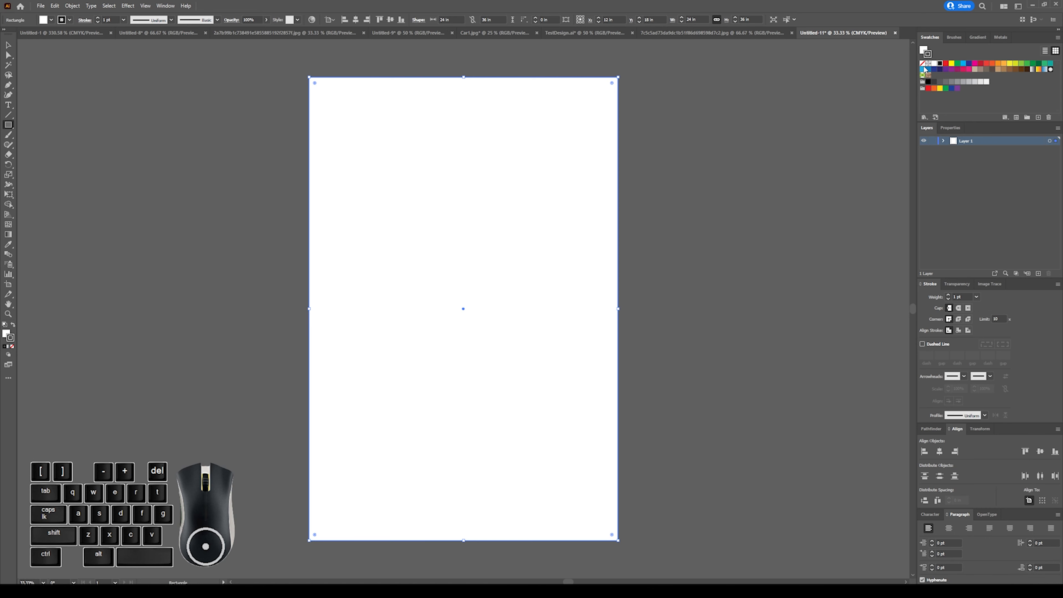
click(923, 64)
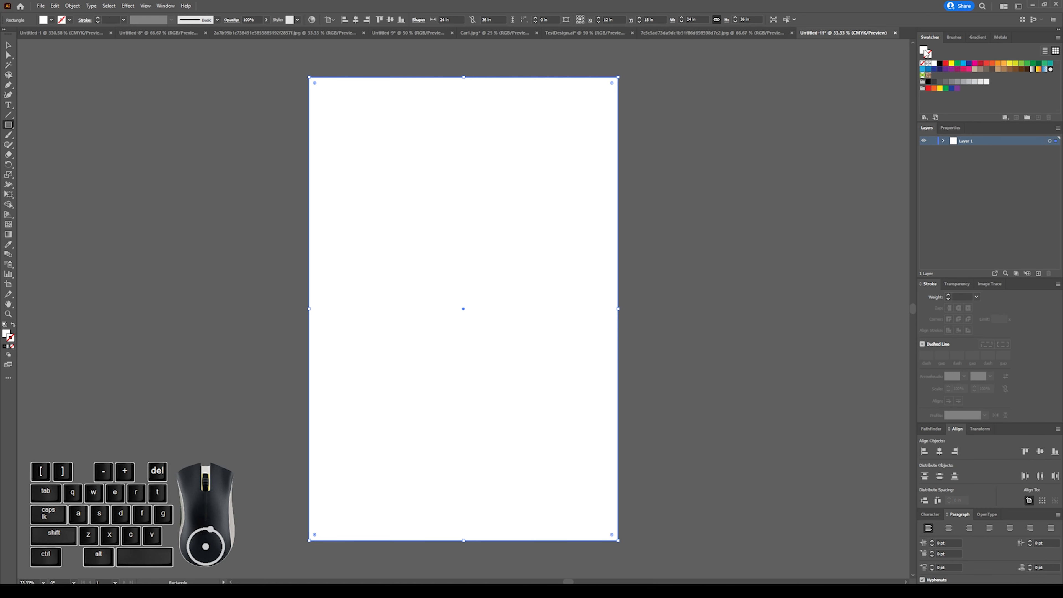
Try red, dark blue, orange and yellow-green swatches as the rectangle's fill.
click(946, 64)
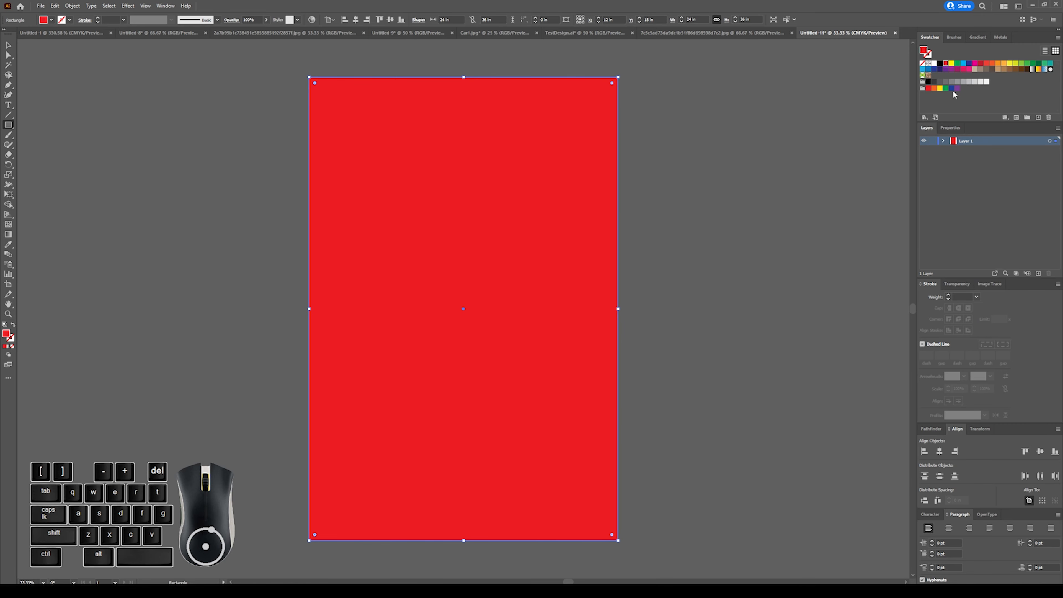
click(970, 64)
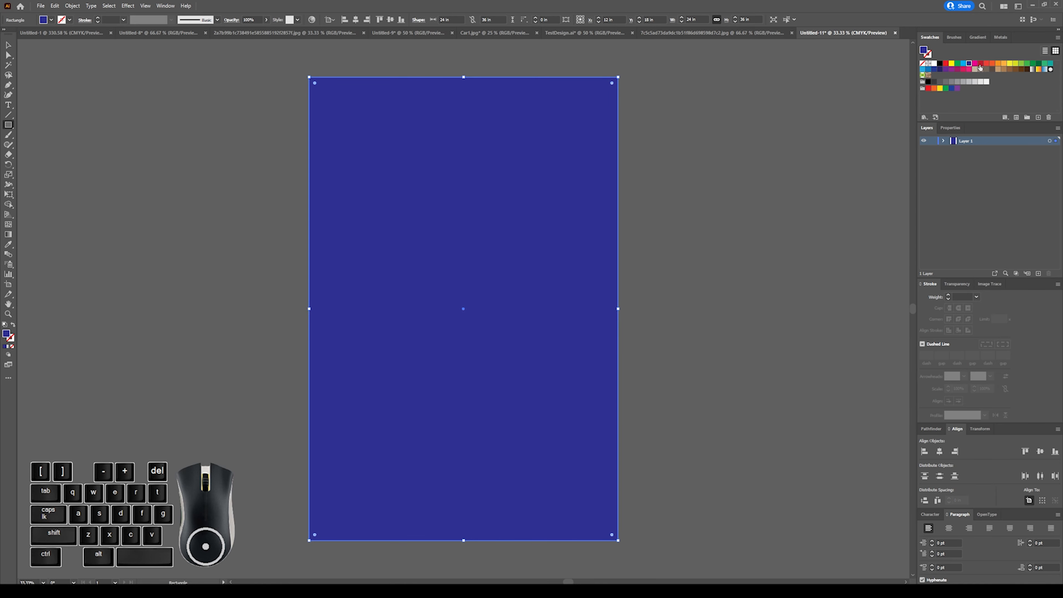
click(980, 64)
click(1004, 64)
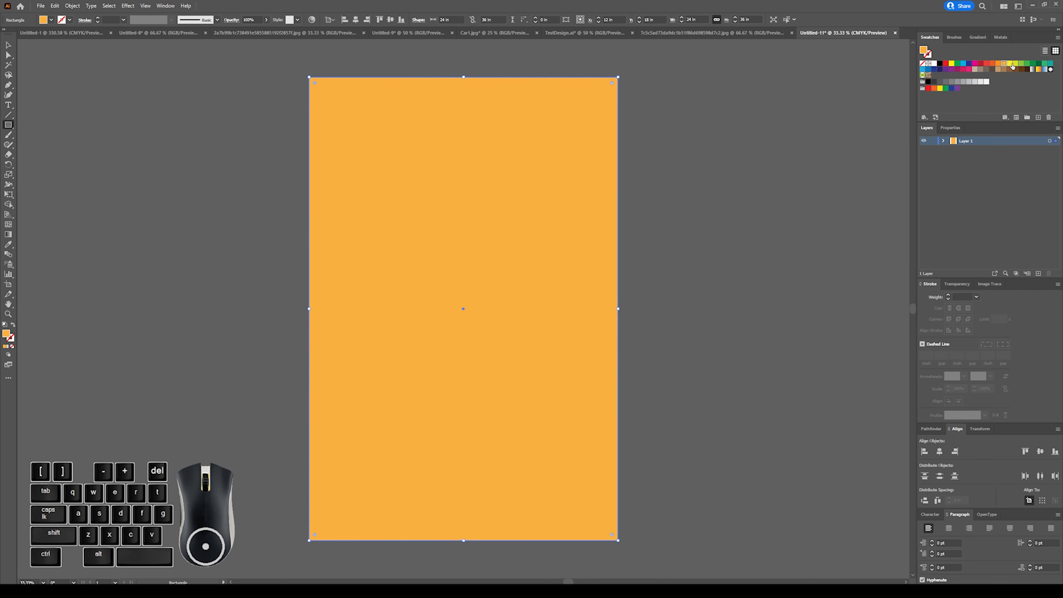
click(1016, 63)
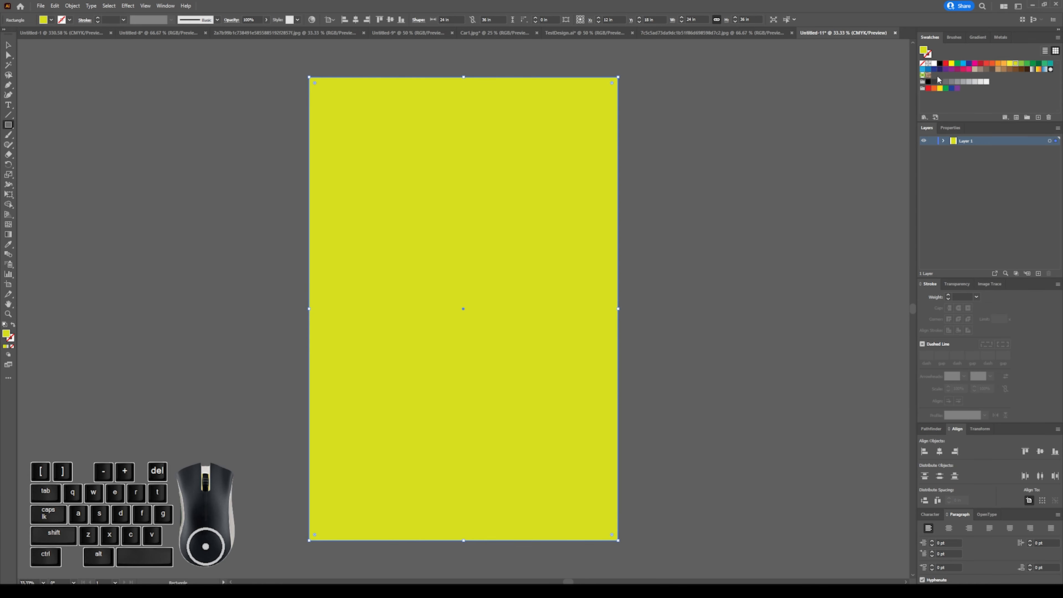
Fill the artboard-sized rectangle with black and deselect it.
click(929, 82)
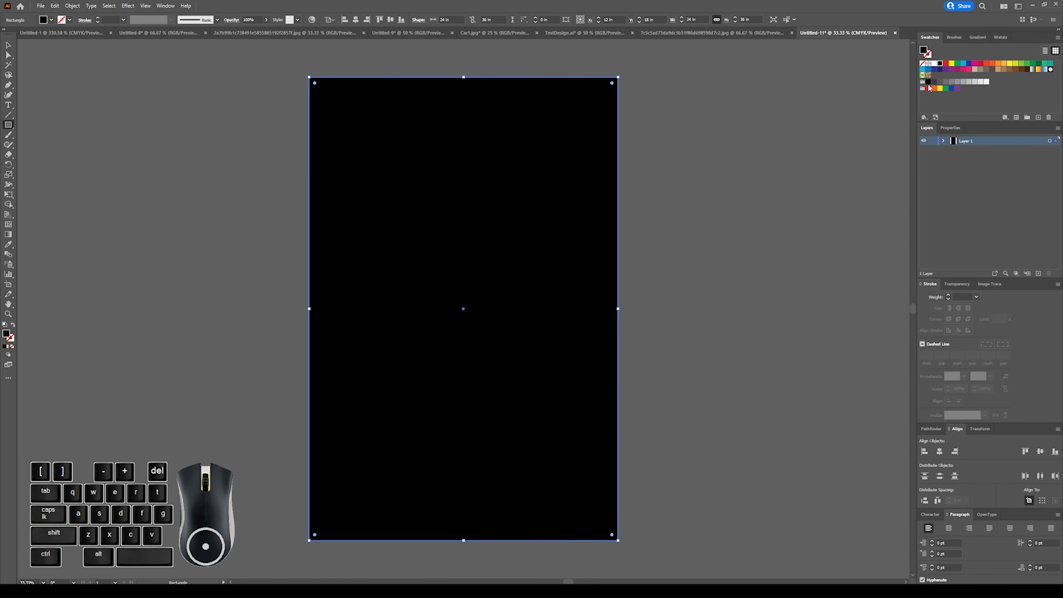
click(934, 82)
click(929, 82)
click(9, 45)
click(137, 80)
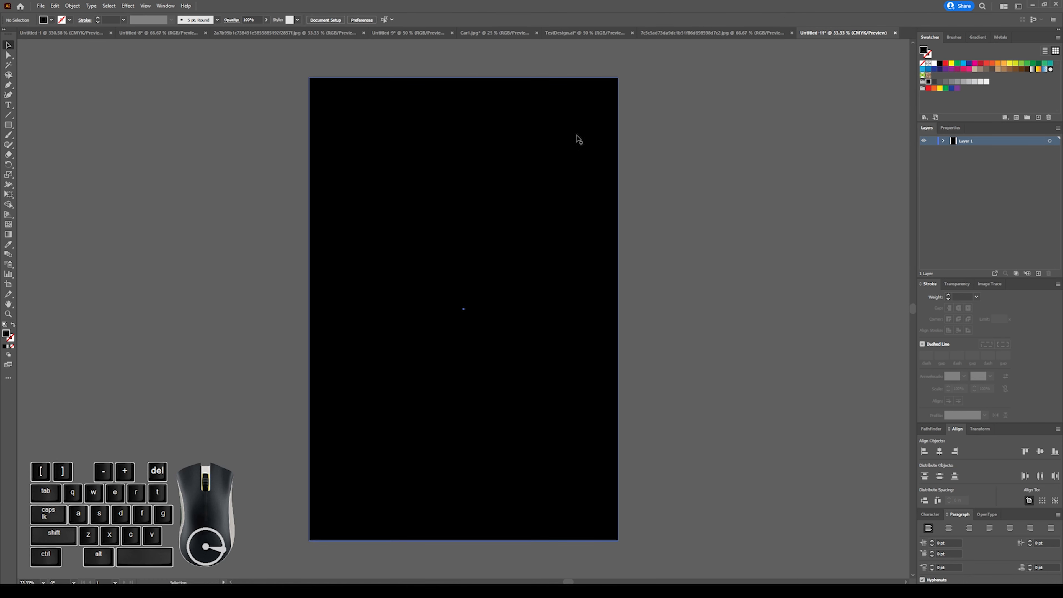
click(661, 157)
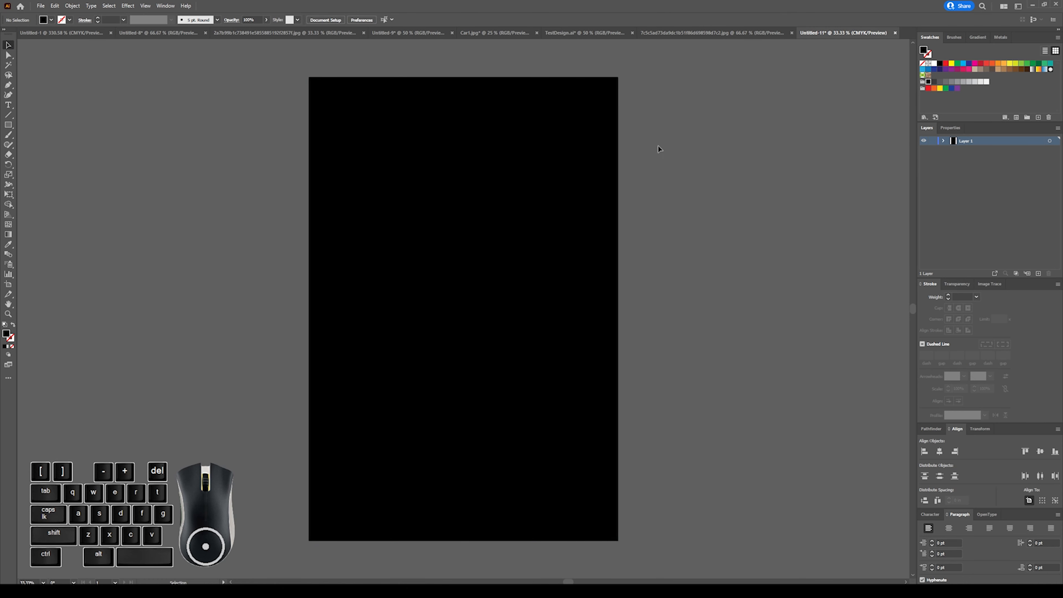
Place the linked red car JPG whose name begins with 7c5c5ad and move it over the black rectangle's middle.
click(45, 7)
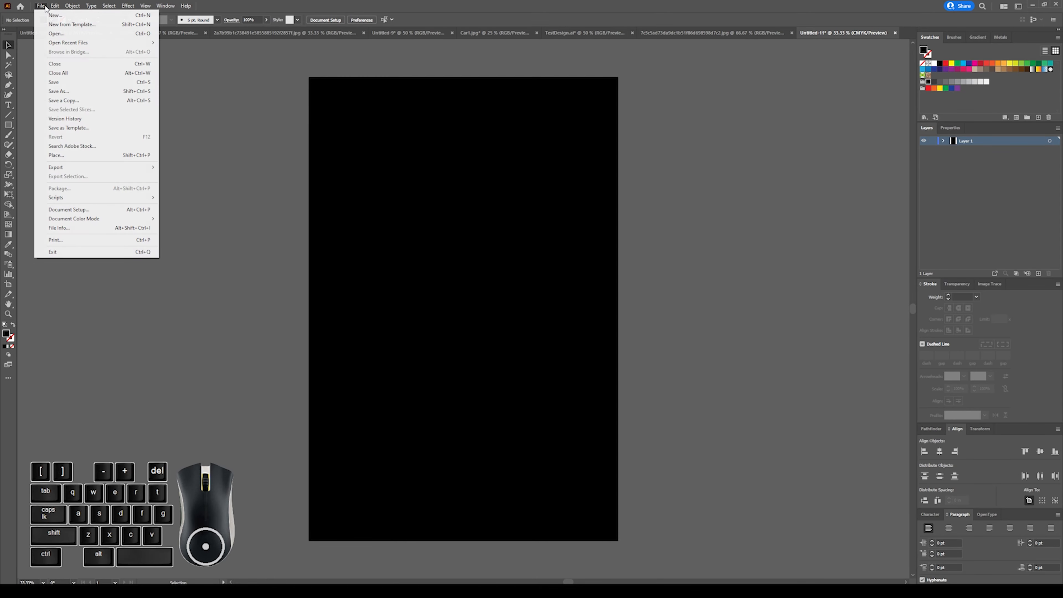
click(54, 156)
click(327, 283)
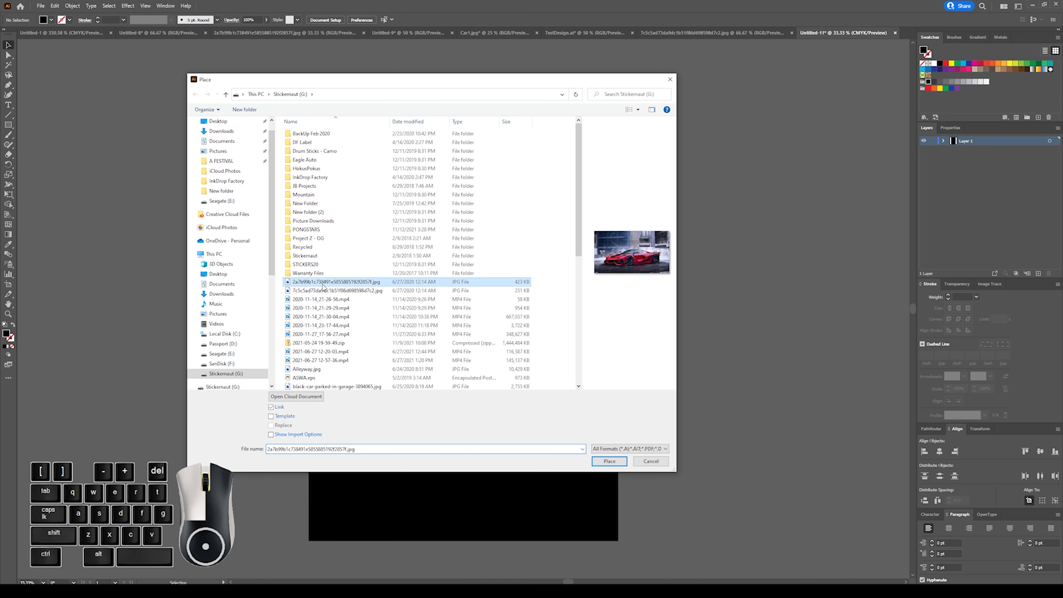
click(327, 291)
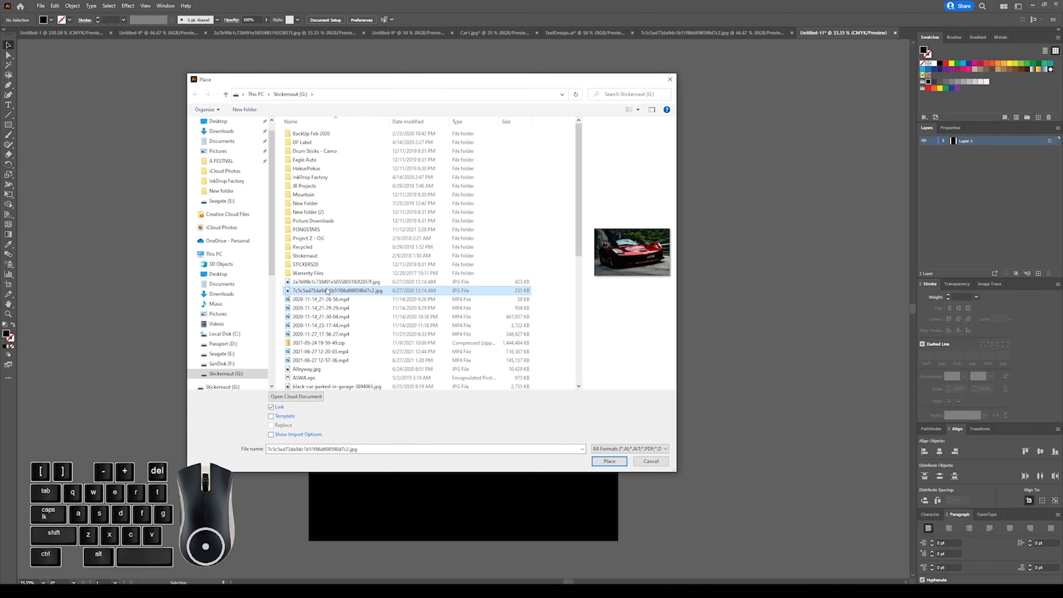
click(609, 461)
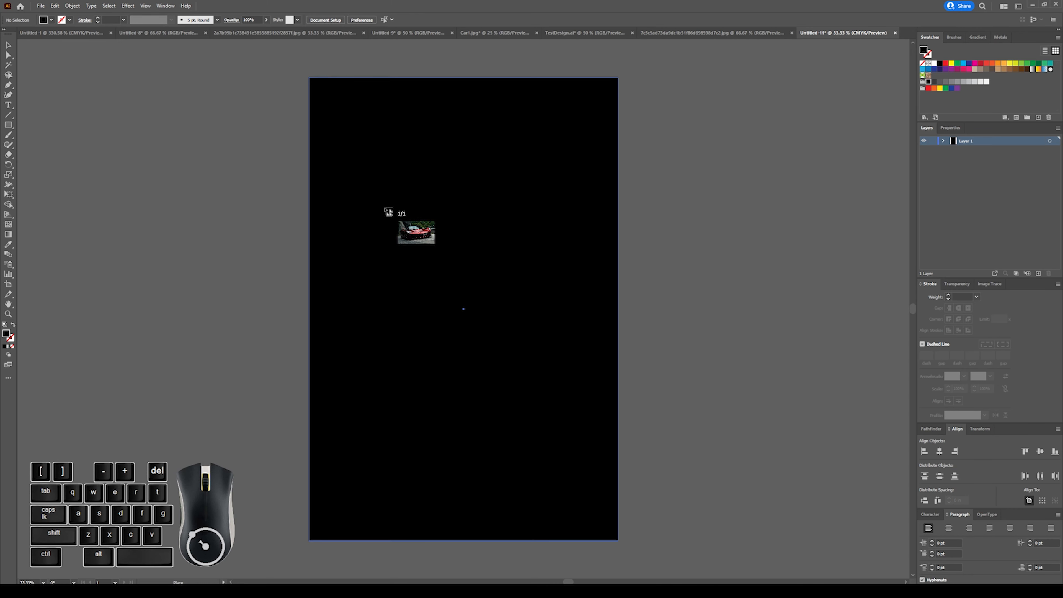
click(384, 207)
drag(630, 303, 549, 280)
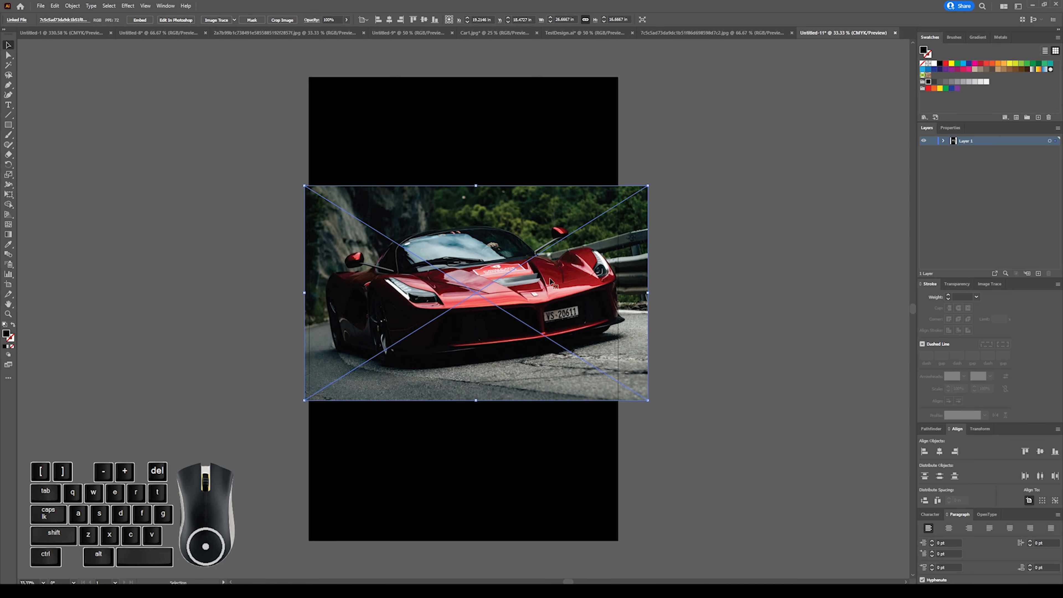
Embed the placed car photo and move it up into the upper half of the artboard.
click(145, 22)
drag(626, 242, 614, 179)
click(688, 159)
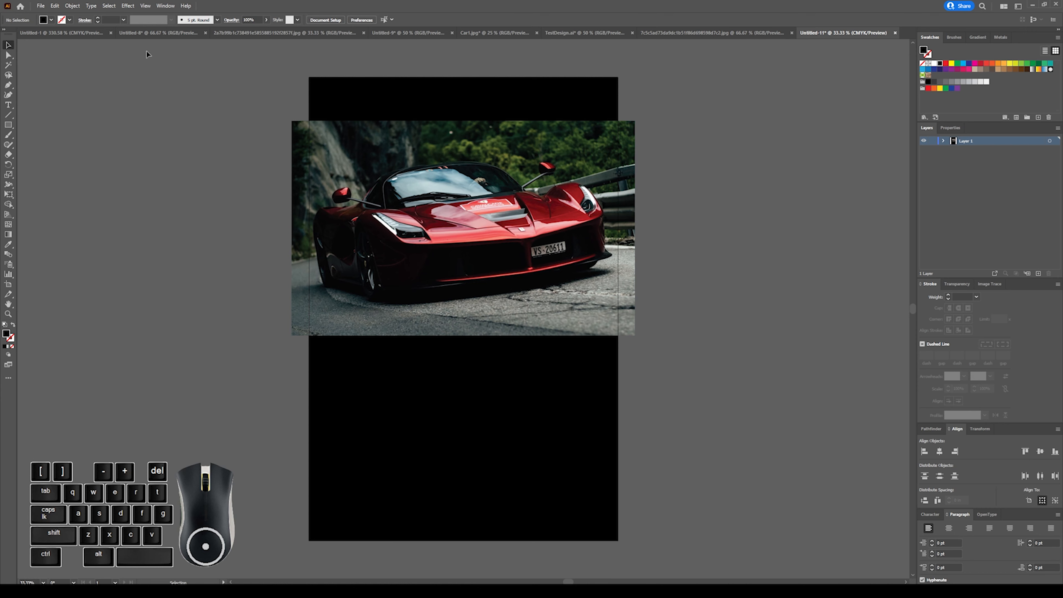
Add a placeholder text line on the empty canvas beside the car photo and set its font size to 25 pt.
click(9, 106)
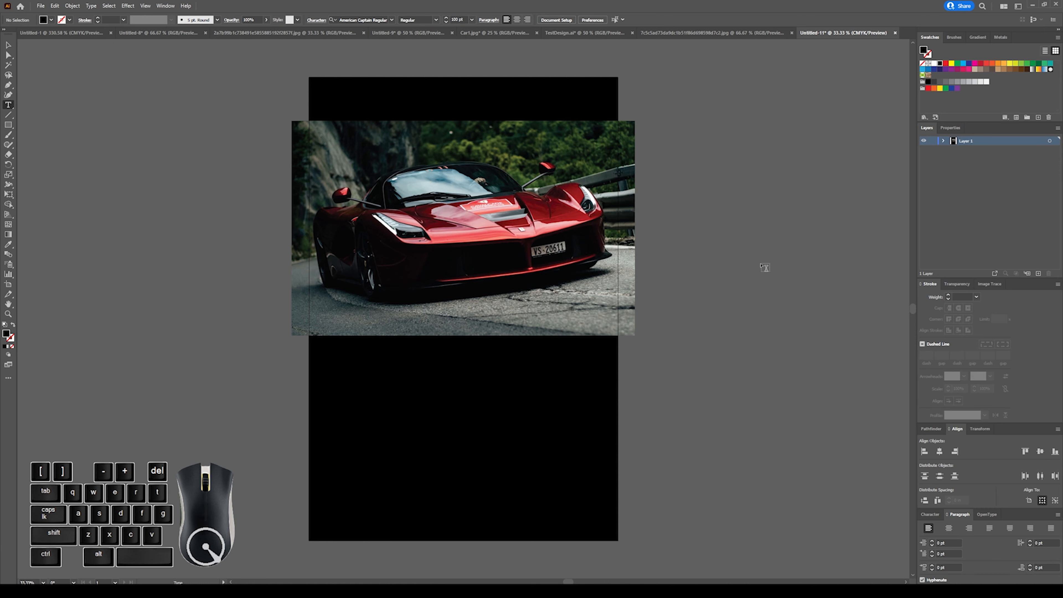
click(691, 278)
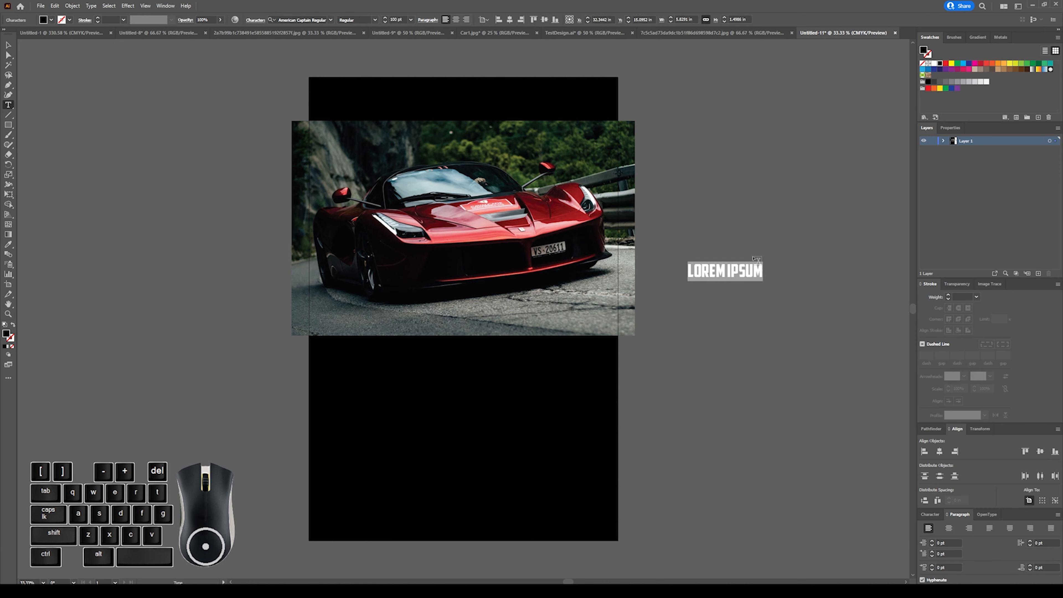
click(403, 16)
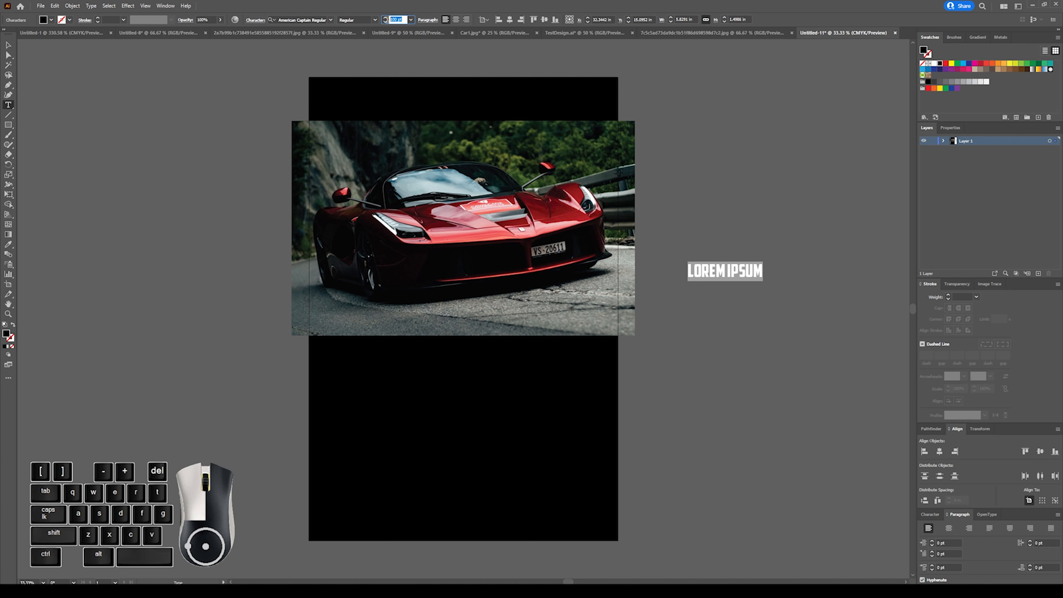
text(25)
key(Return)
key(Escape)
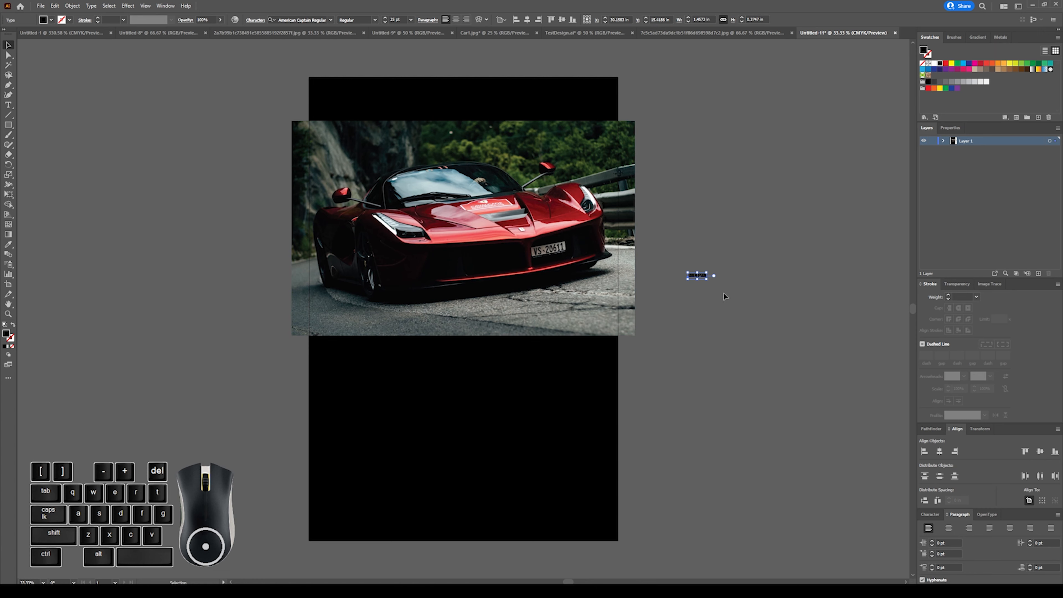
Scale the LOREM IPSUM text up proportionally to about 17 in wide and deselect it.
click(7, 46)
key(shift)
key(shift)
drag(710, 272, 877, 151)
drag(834, 256, 870, 234)
key(shift)
click(781, 204)
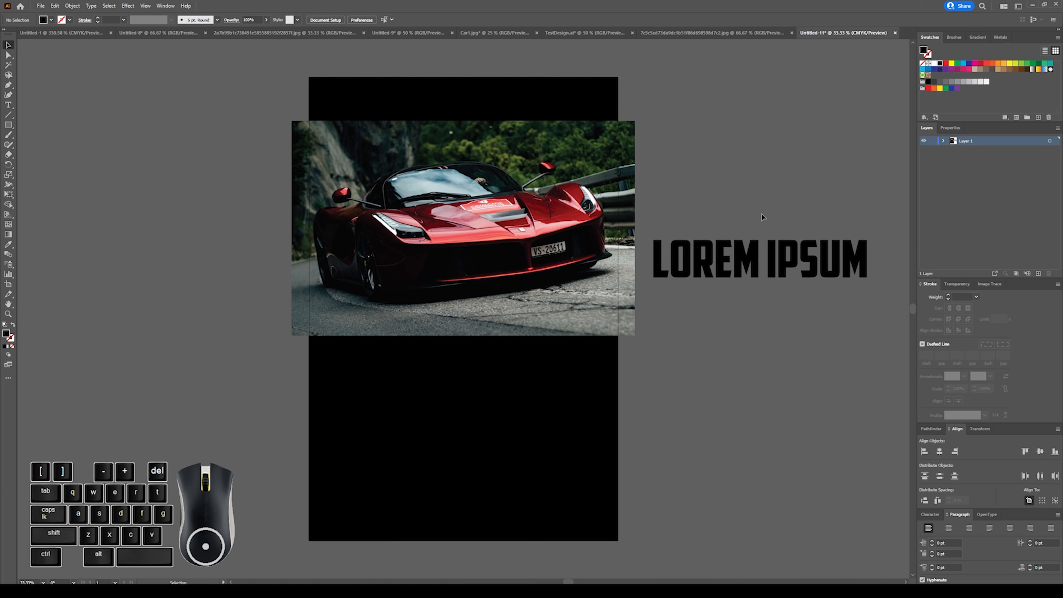
Duplicate the LOREM IPSUM text straight down, placing the copy just below the original.
click(753, 257)
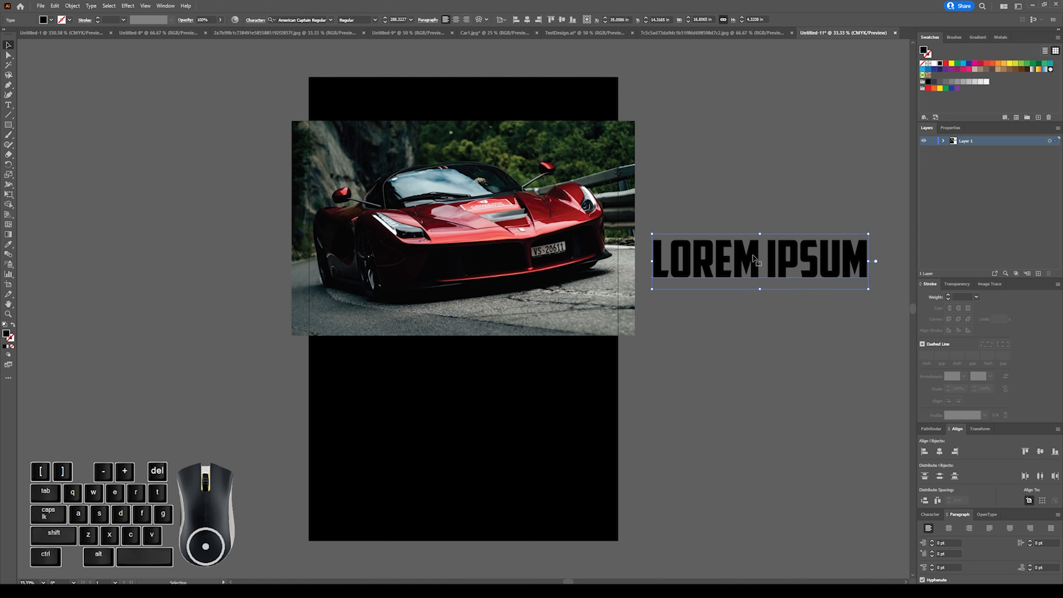
click(753, 257)
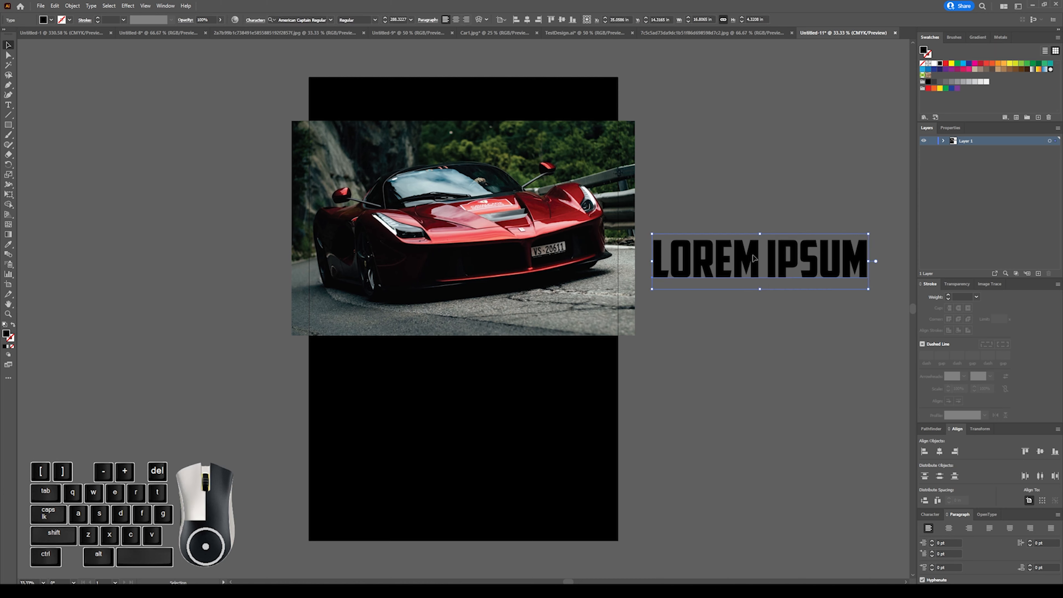
key(alt)
drag(752, 257, 753, 333)
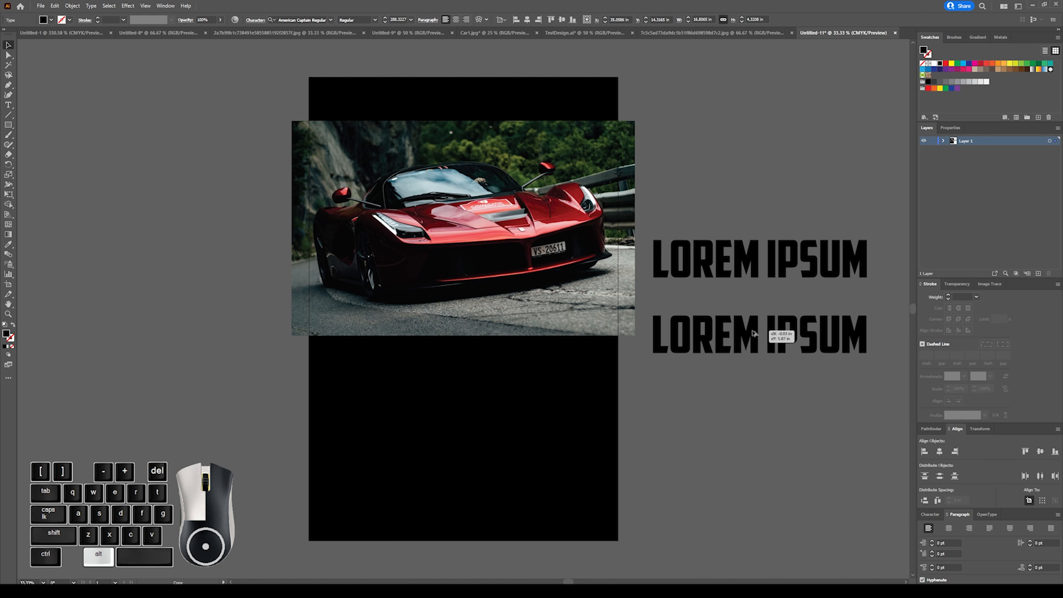
drag(753, 333, 754, 334)
key(shift)
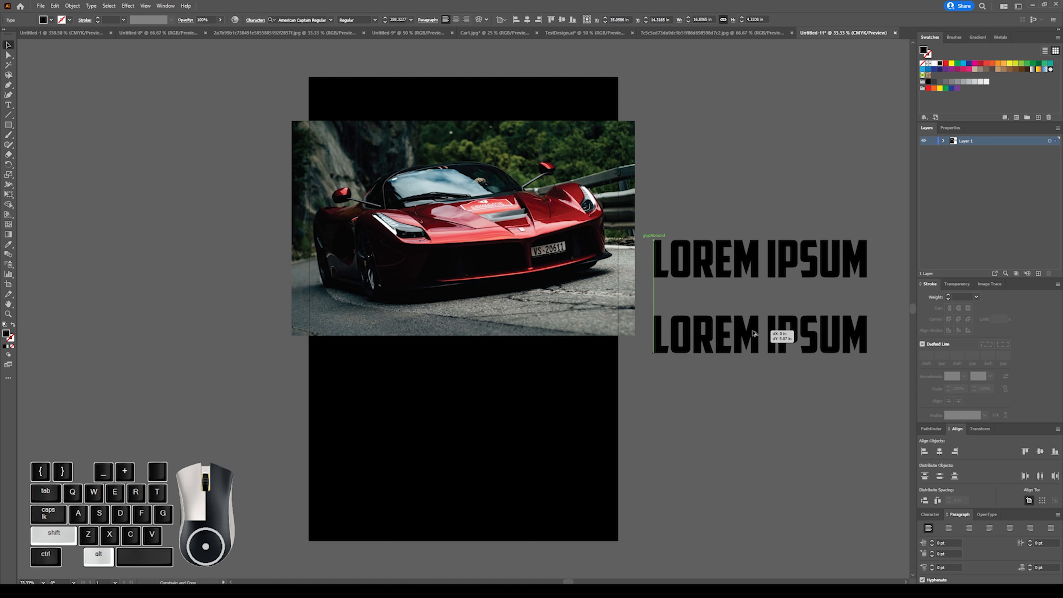
mouse_move(753, 333)
mouse_down()
mouse_move(737, 230)
mouse_move(539, 230)
mouse_move(666, 243)
mouse_move(554, 356)
mouse_move(609, 315)
mouse_move(543, 372)
mouse_move(755, 316)
mouse_move(737, 326)
mouse_up()
click(690, 161)
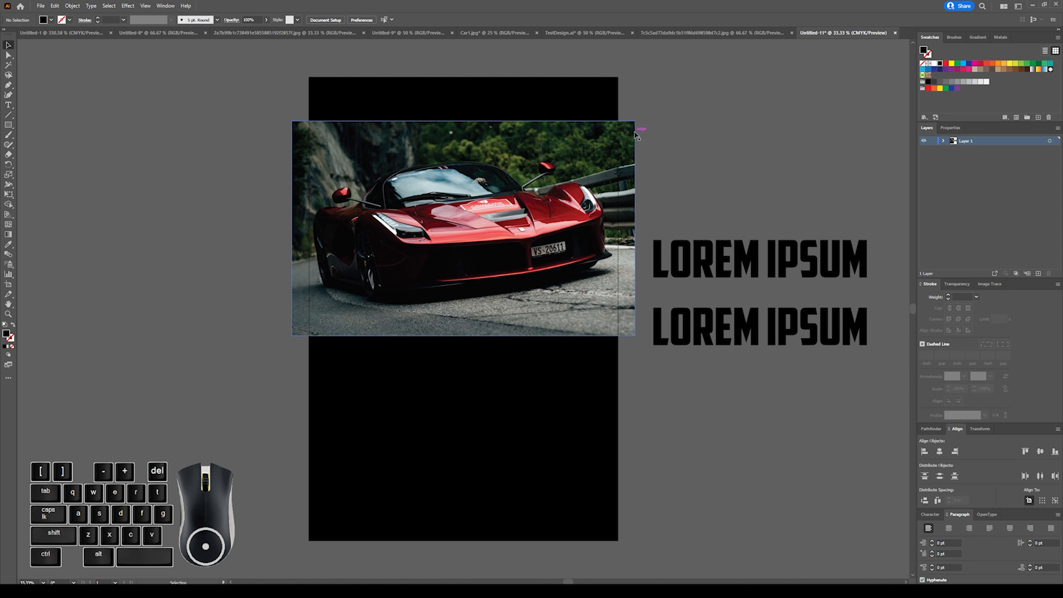
Change the lower LOREM IPSUM copy to PARTY and fill it with white.
click(731, 319)
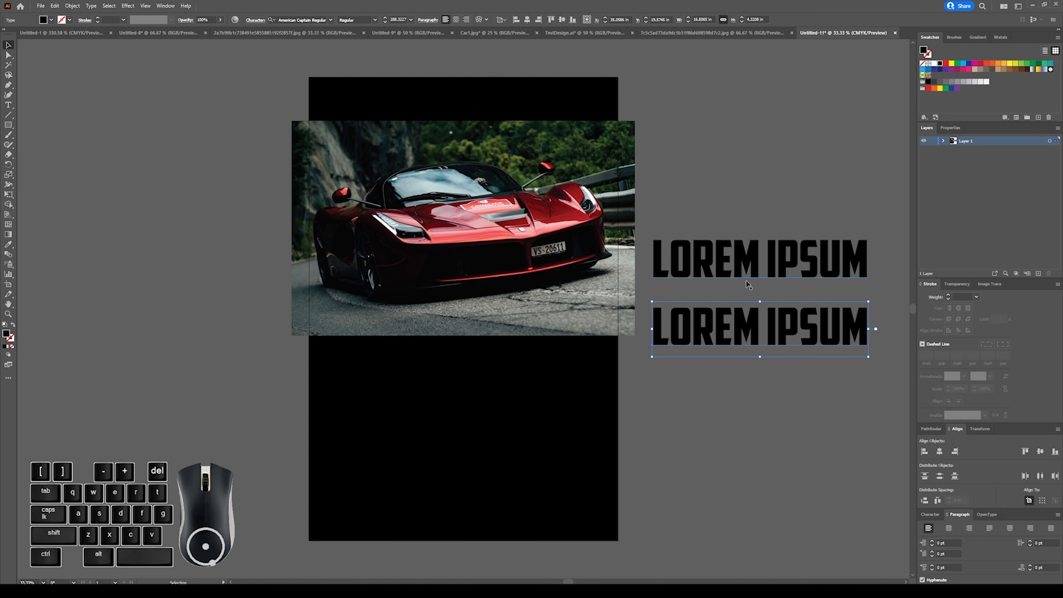
double_click(758, 327)
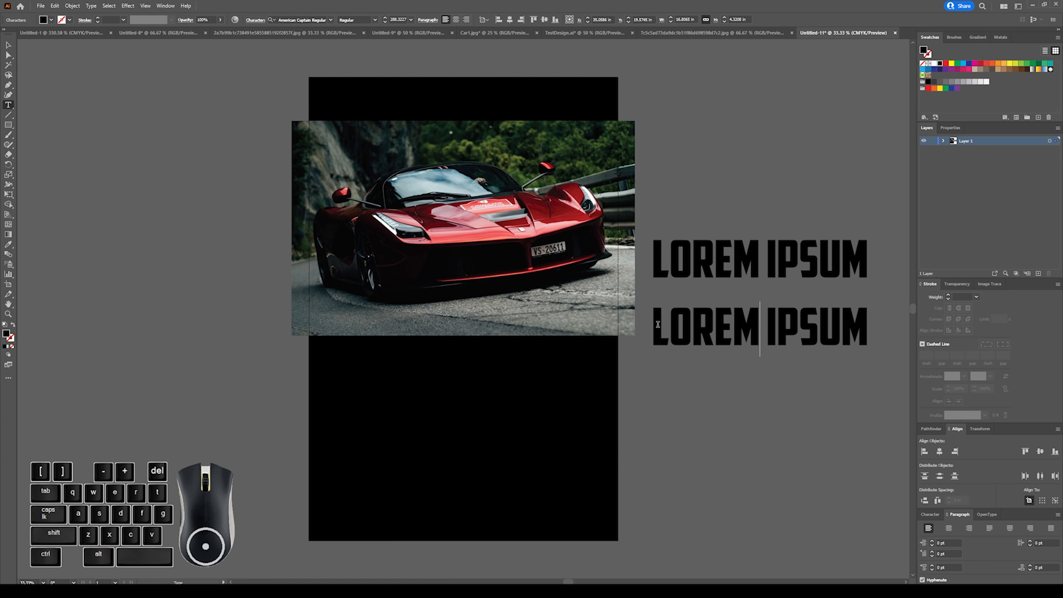
drag(660, 325, 893, 360)
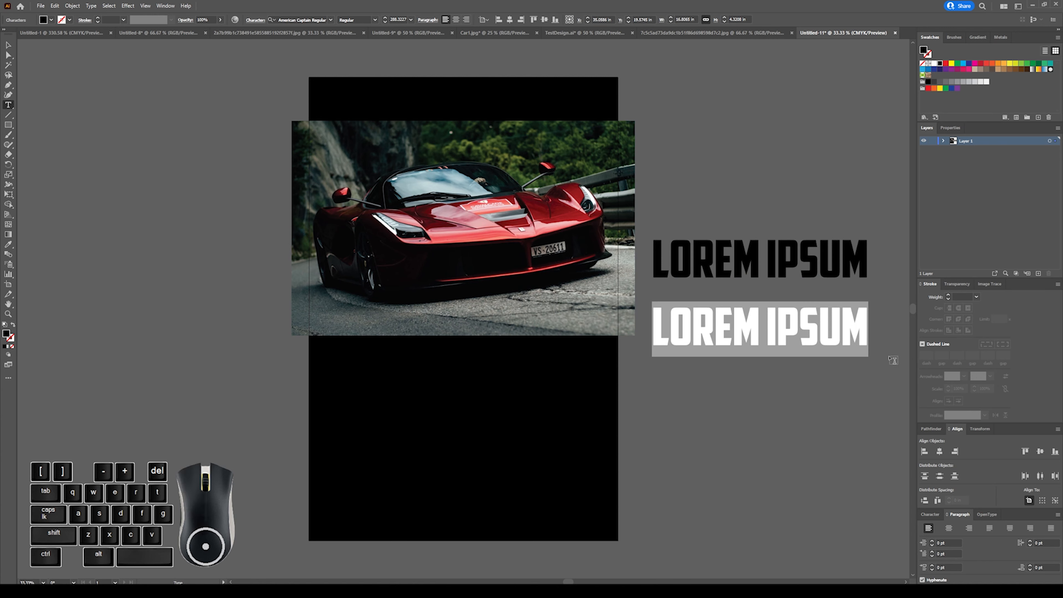
text(PARTY)
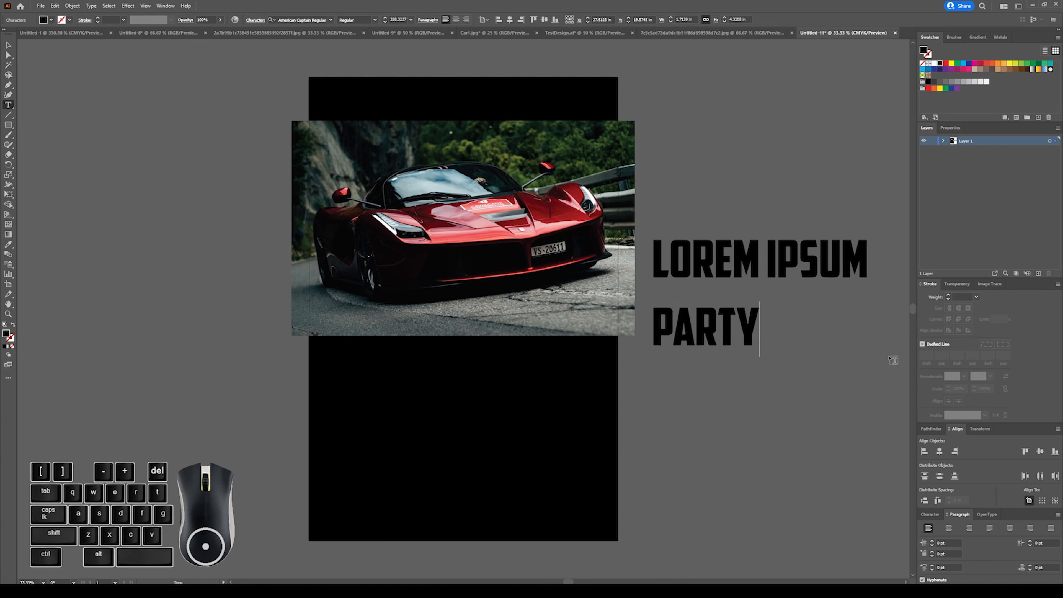
key(Escape)
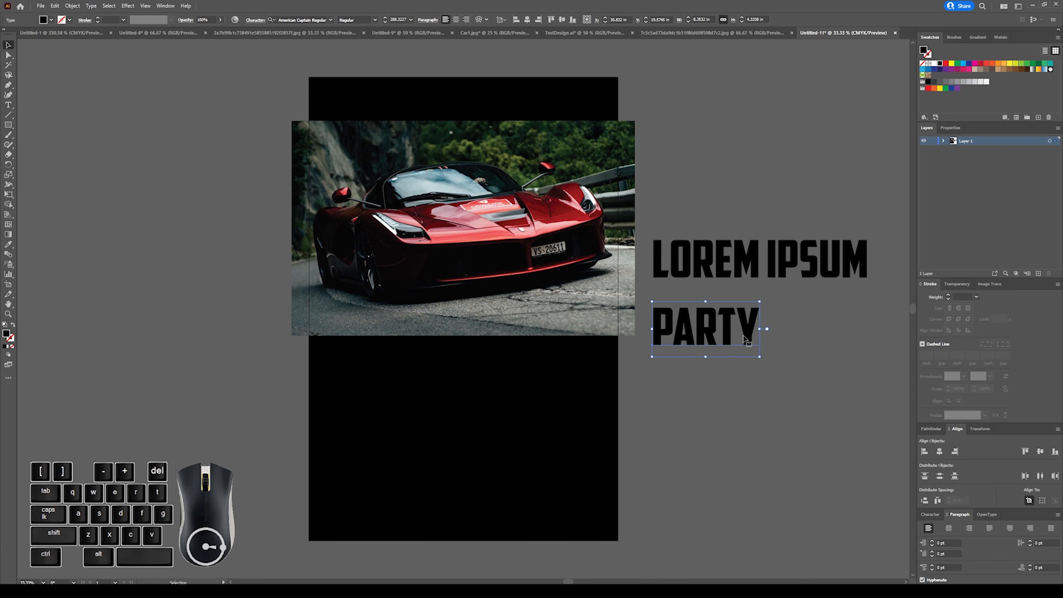
click(935, 63)
click(663, 193)
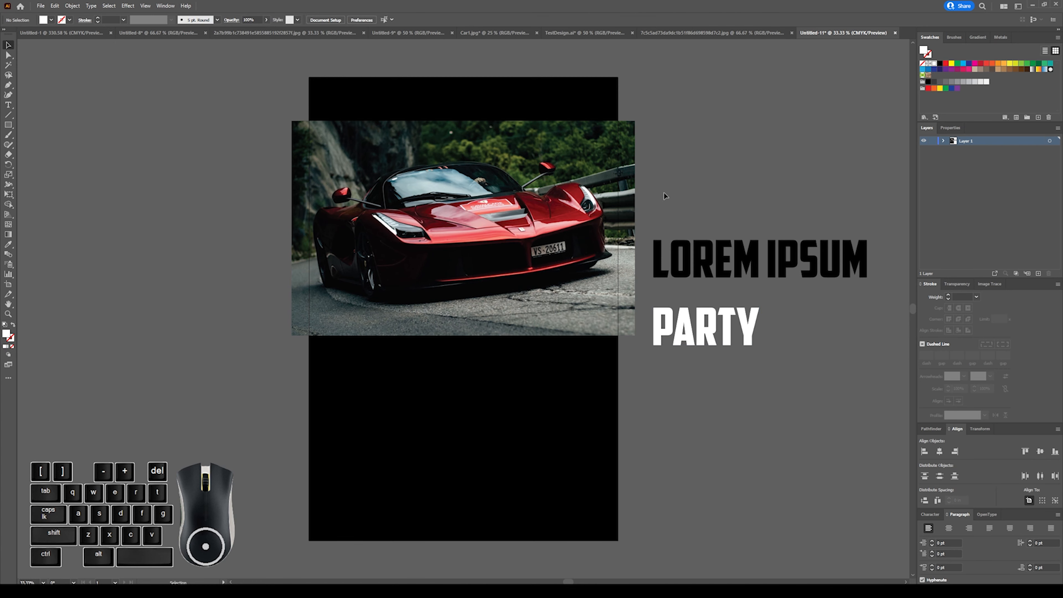
Change the remaining LOREM IPSUM text to CAR and move PARTY onto the black area below the photo.
click(754, 270)
double_click(829, 269)
drag(867, 260, 656, 254)
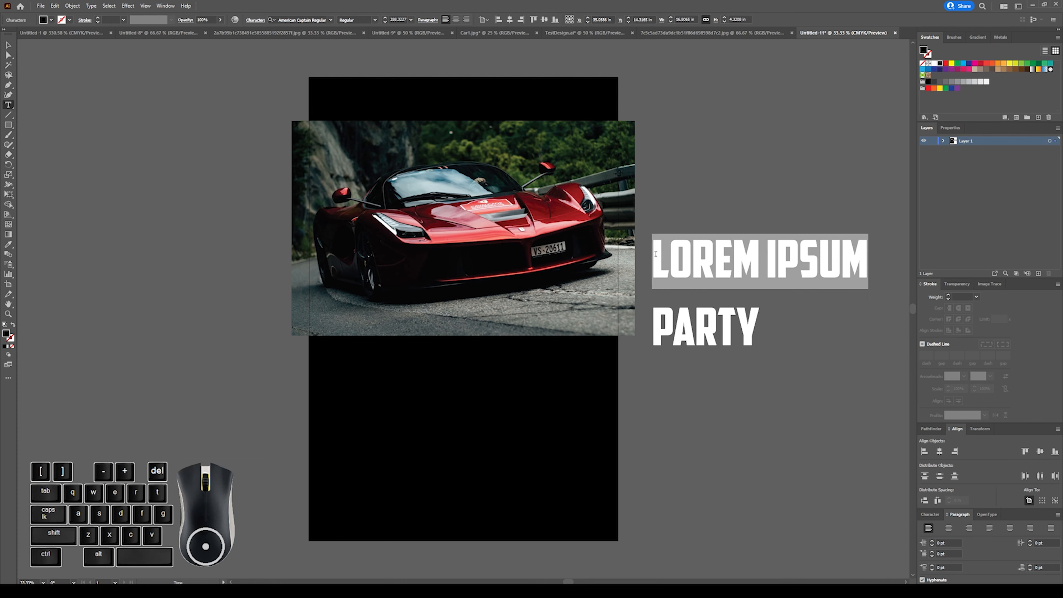
text(cars)
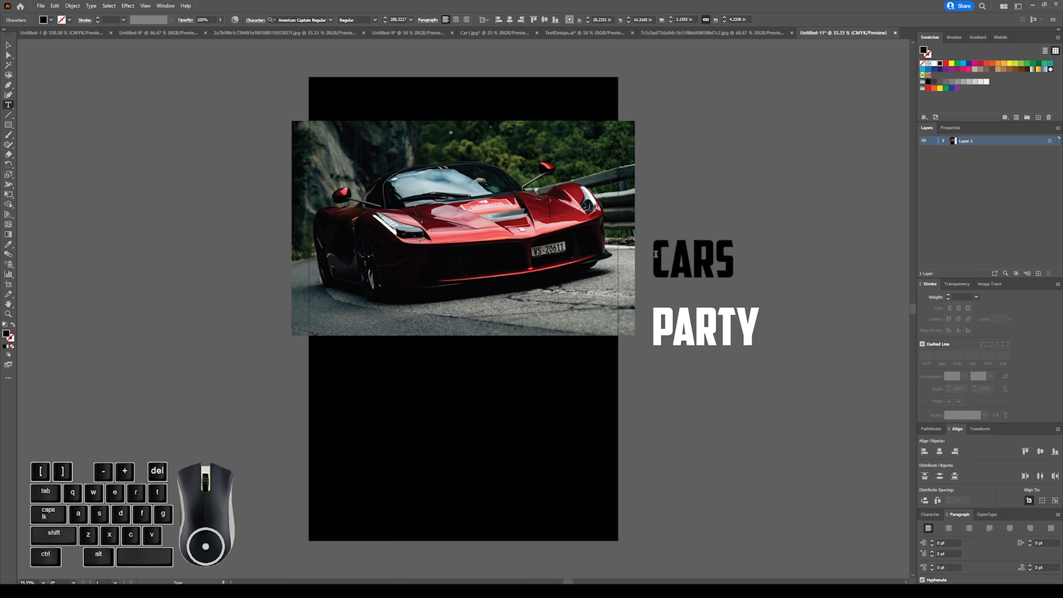
key(BackSpace)
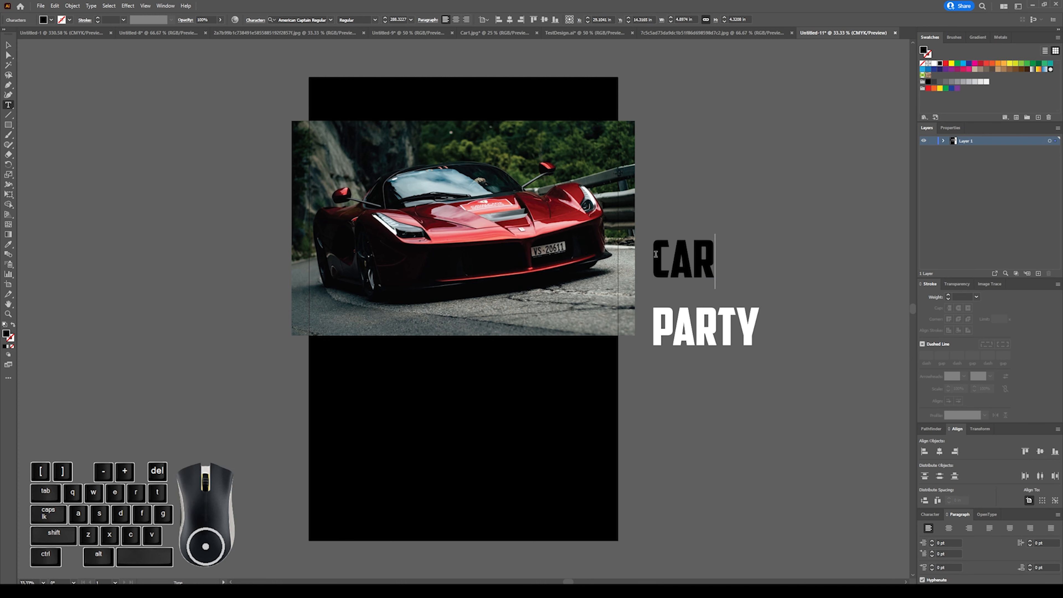
click(7, 44)
click(677, 198)
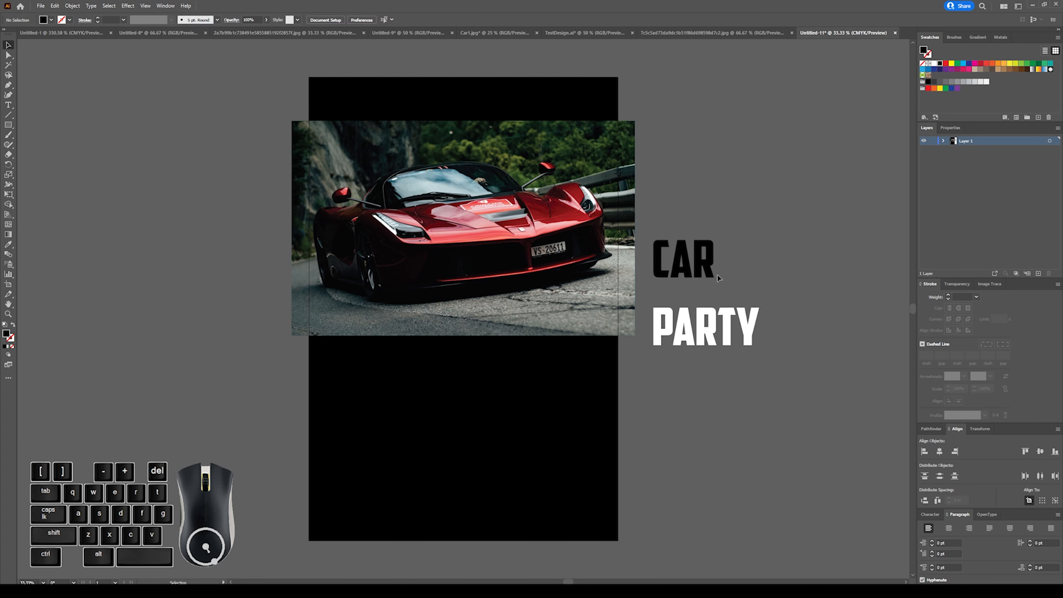
drag(718, 314, 480, 377)
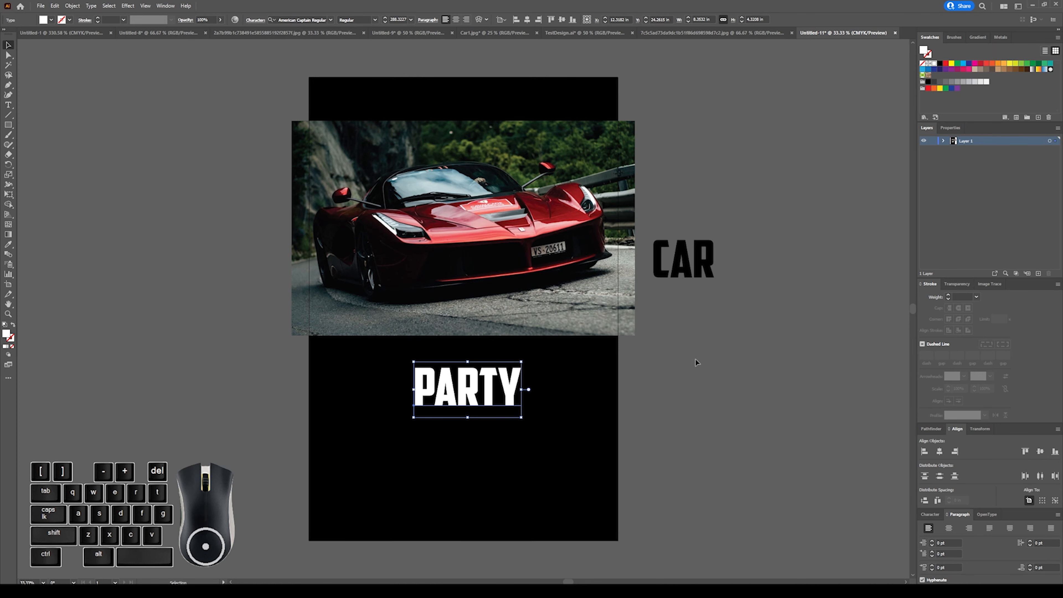
click(692, 325)
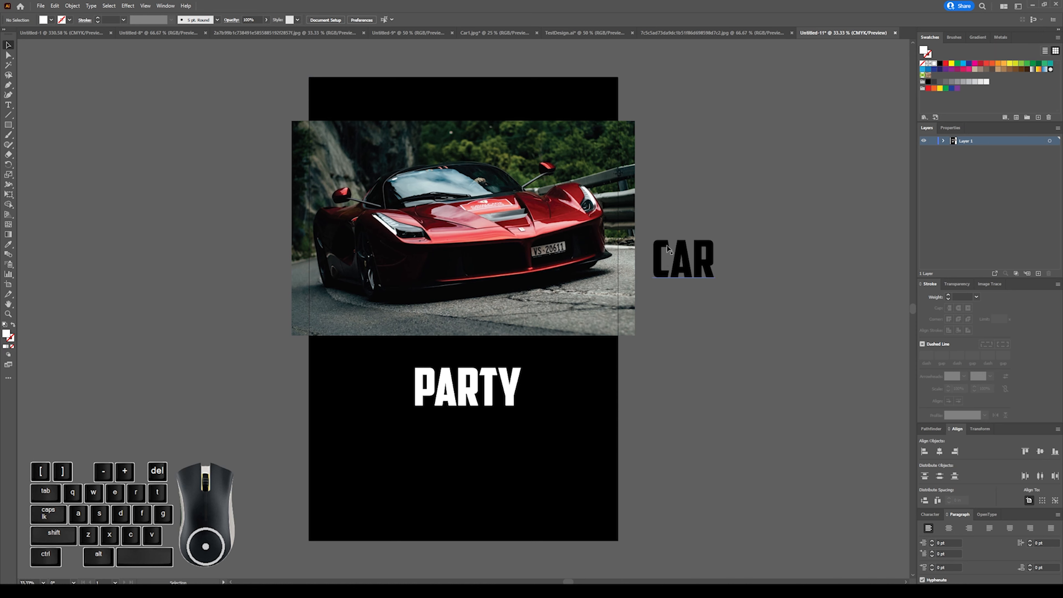
Enlarge the CAR text proportionally and shrink the car photo to fit within the artboard's width.
click(708, 257)
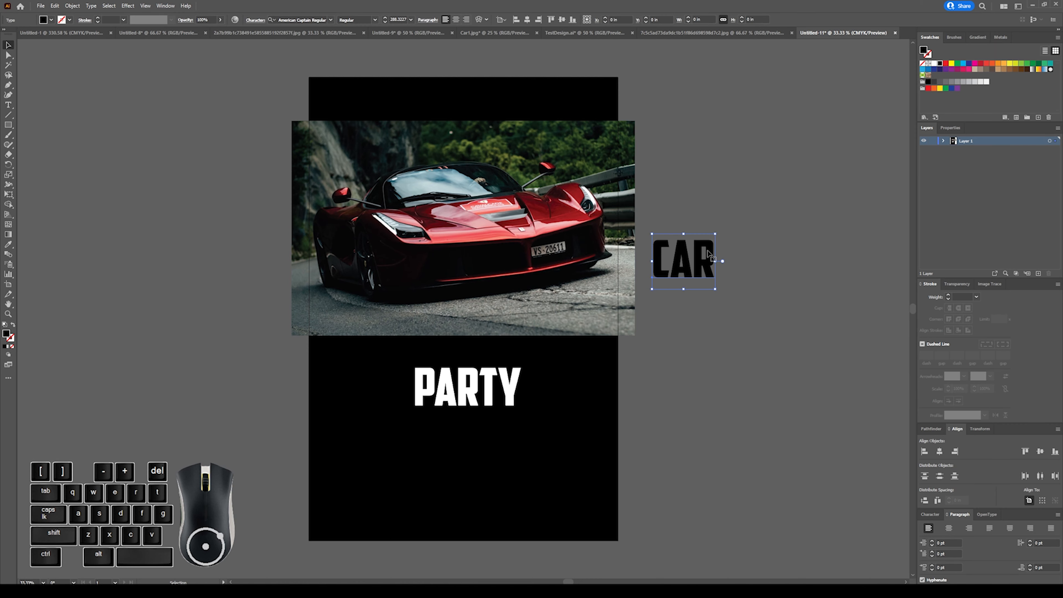
drag(715, 234, 810, 150)
click(531, 160)
drag(636, 121, 608, 147)
click(735, 150)
Place the CAR text in white in front of the car photo and scale it to about 20 in wide.
drag(727, 188, 418, 181)
key(ctrl+shift+bracketright)
drag(501, 282, 585, 343)
drag(544, 279, 537, 261)
drag(560, 327, 589, 353)
drag(565, 280, 568, 279)
click(704, 274)
Move the PARTY text up so it sits centred just below the car photo.
click(507, 292)
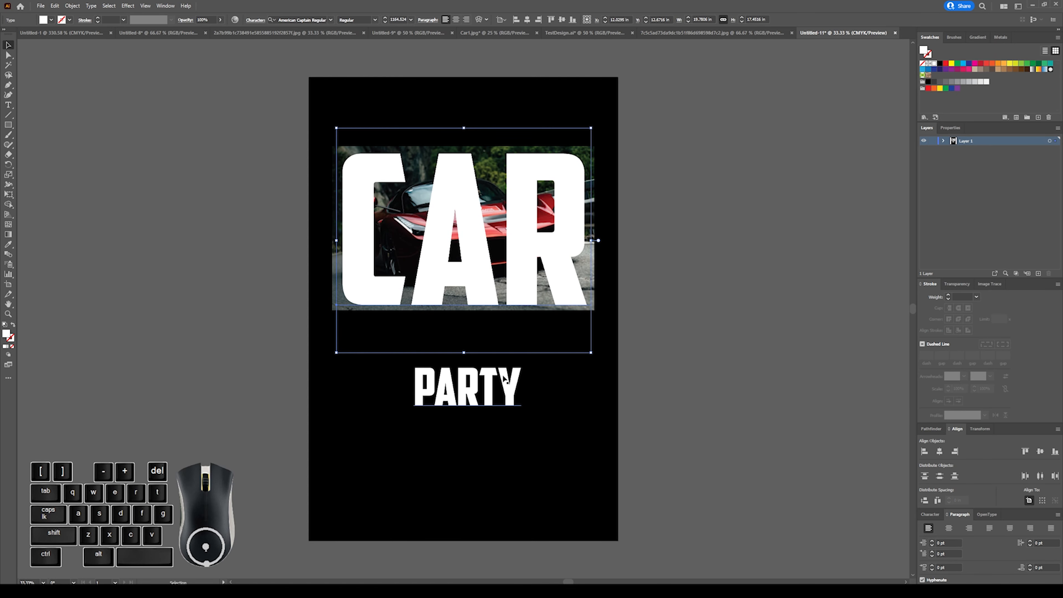
drag(504, 379, 501, 349)
click(669, 307)
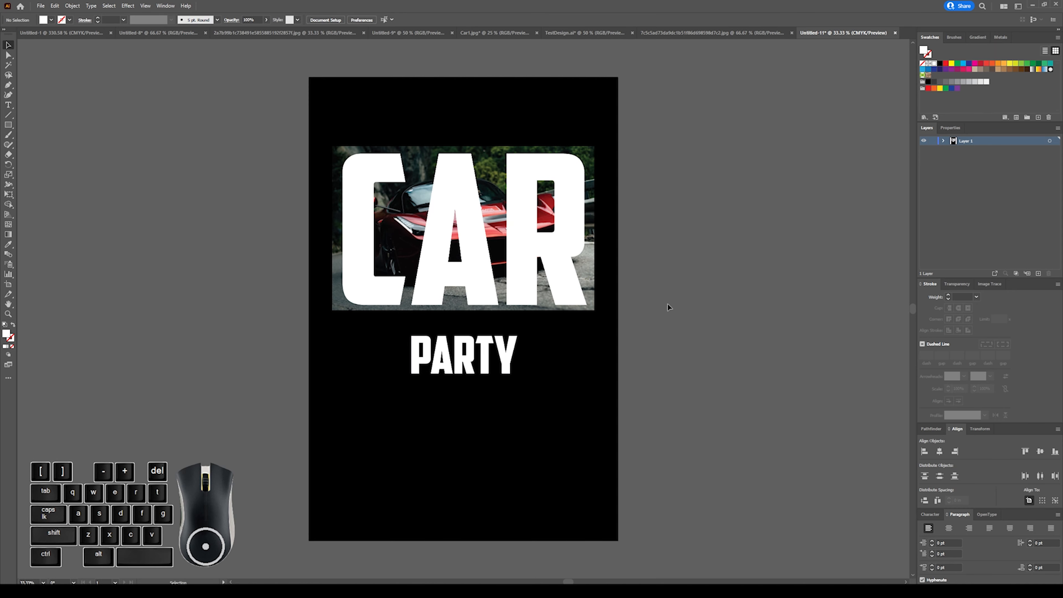
Convert the CAR text to outlines and deselect it.
click(484, 356)
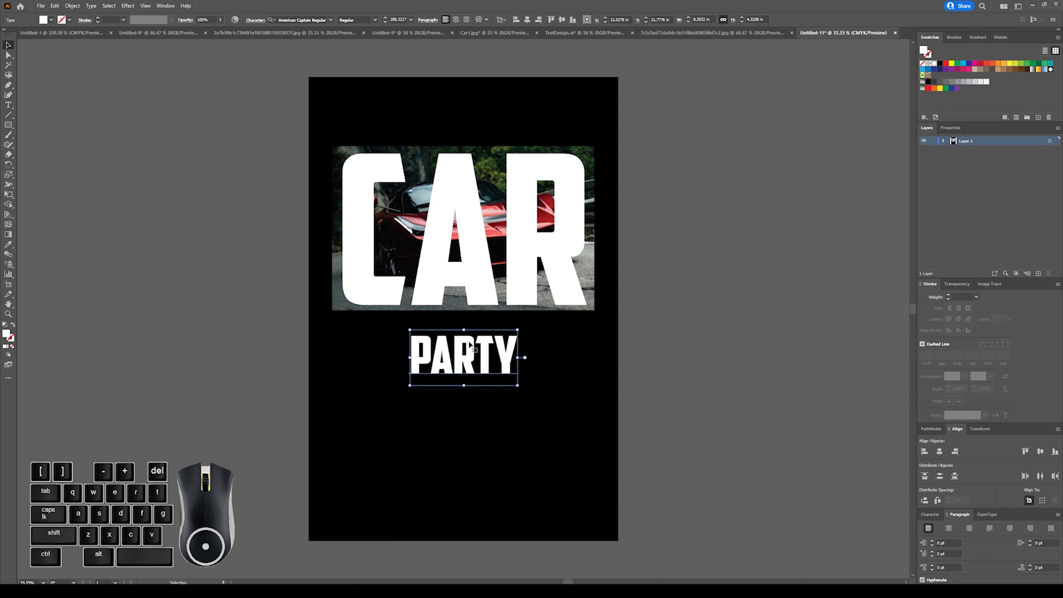
click(469, 258)
right_click(471, 259)
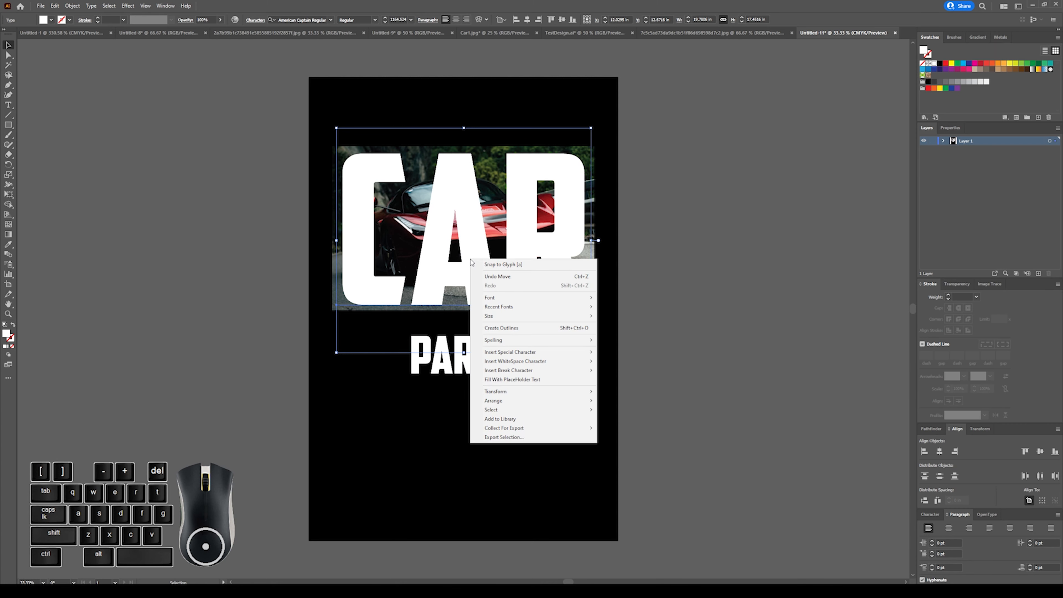
click(503, 330)
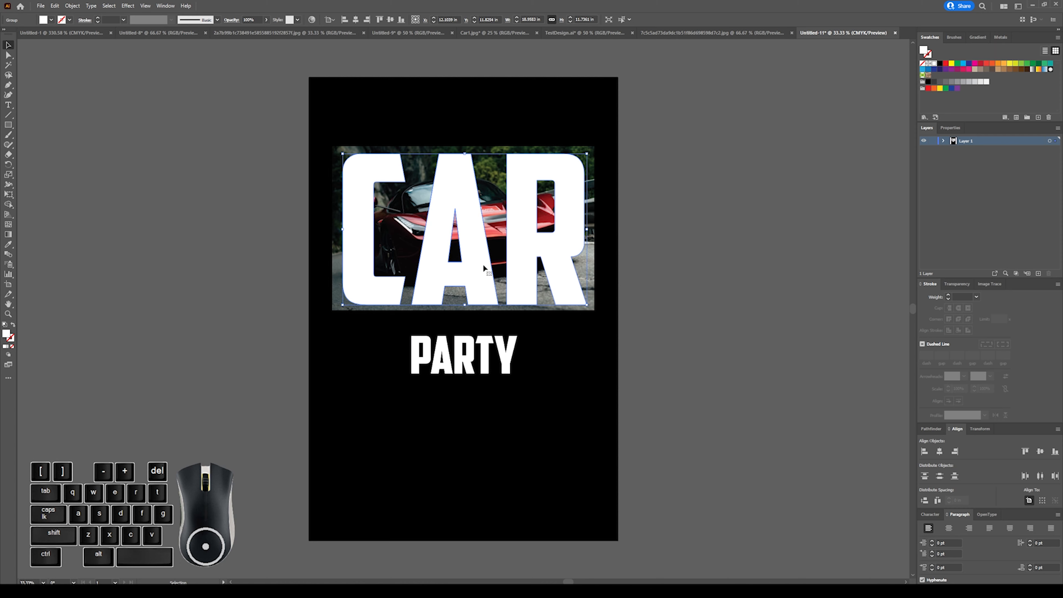
click(636, 277)
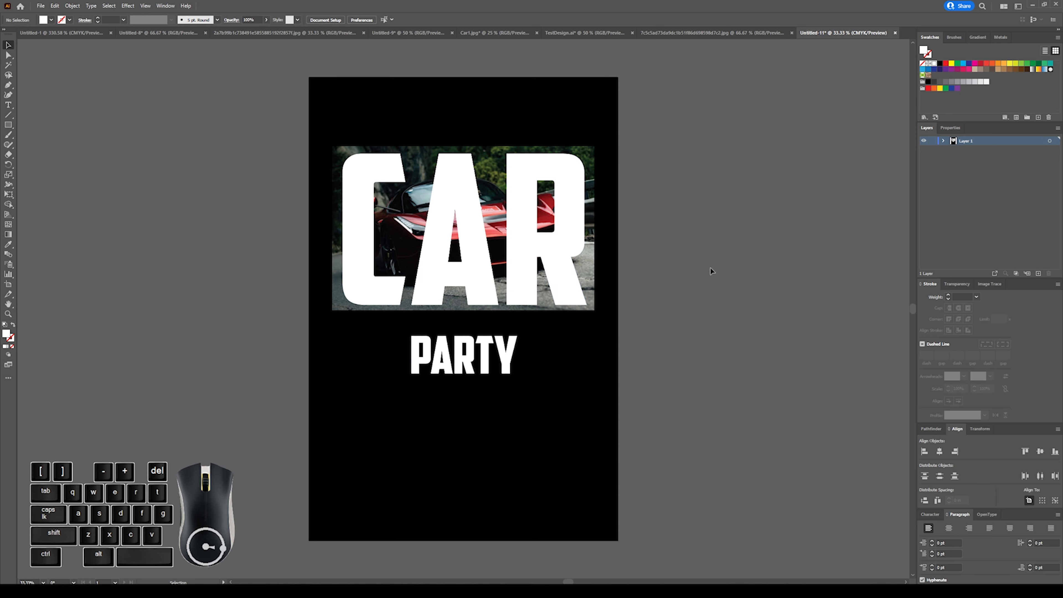
Paste a regular copy of the car photo onto the artboard and delete that copy.
click(351, 151)
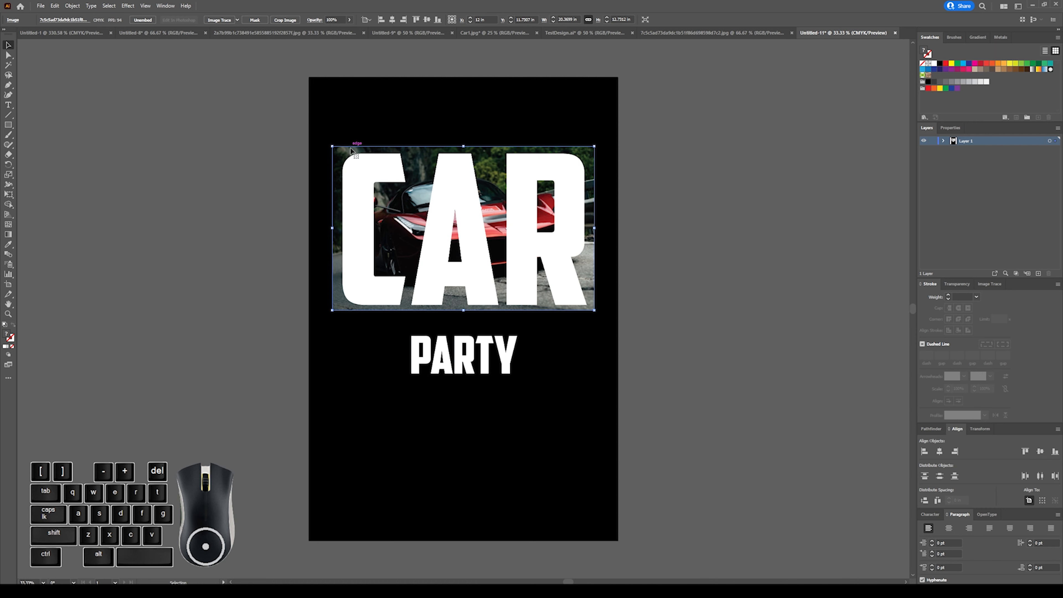
key(ctrl)
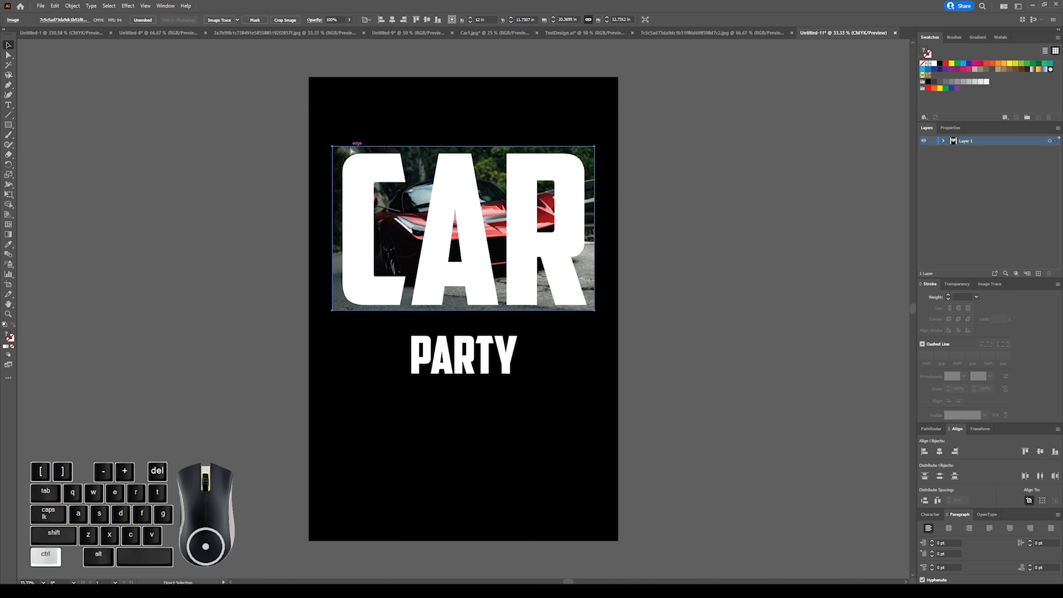
key(ctrl+v)
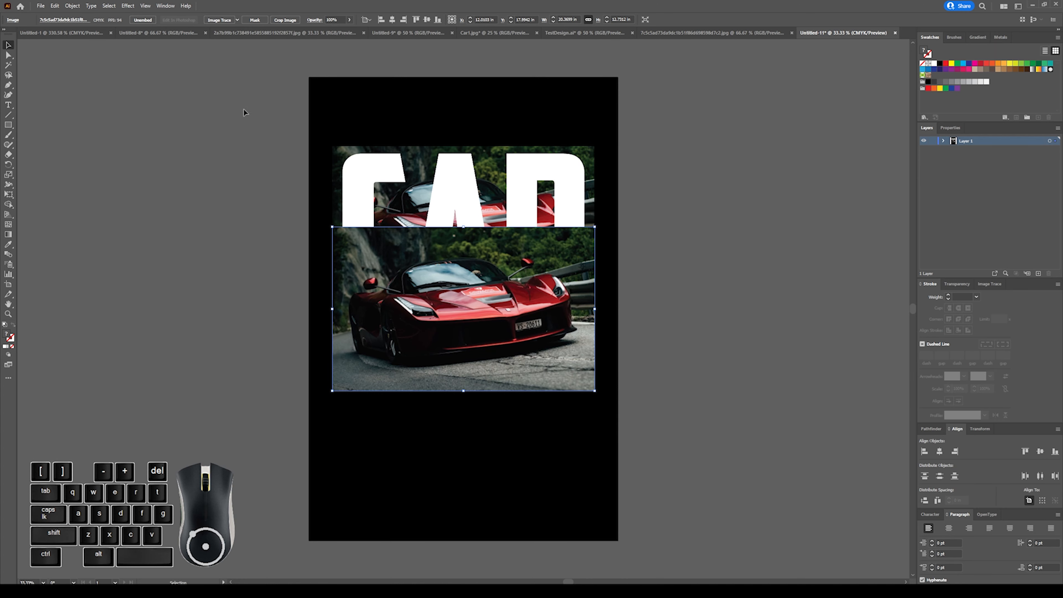
click(164, 136)
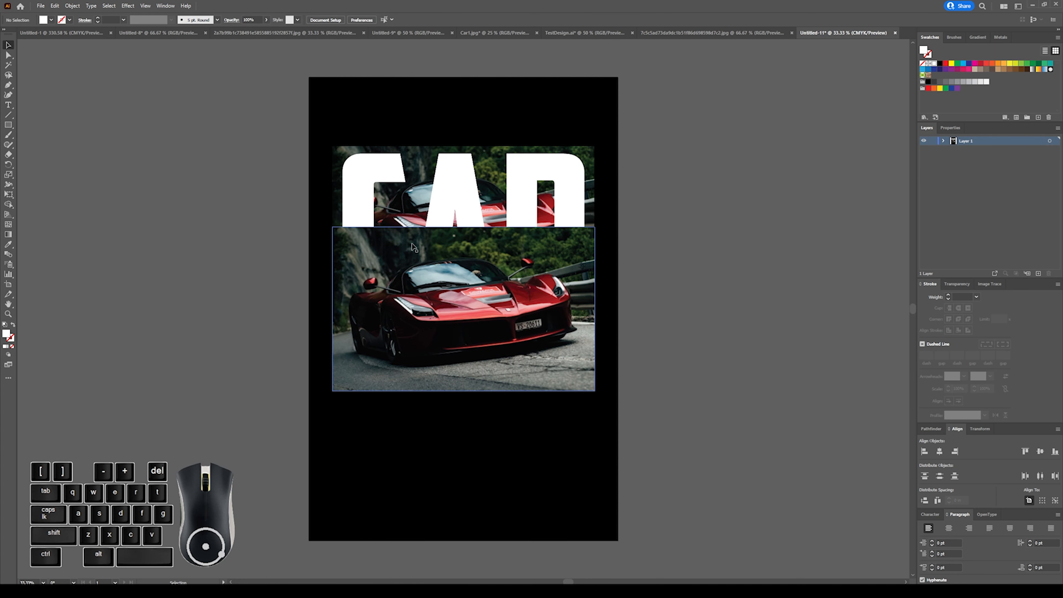
key(Delete)
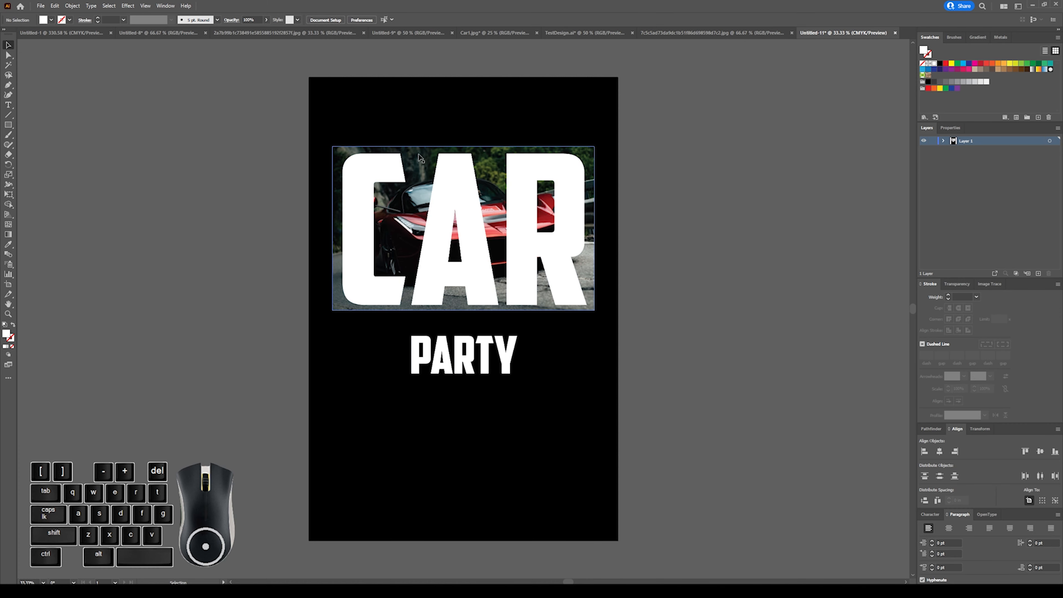
Copy the car photo and paste two duplicates in front at the same position, one photo for each CAR letter.
click(423, 170)
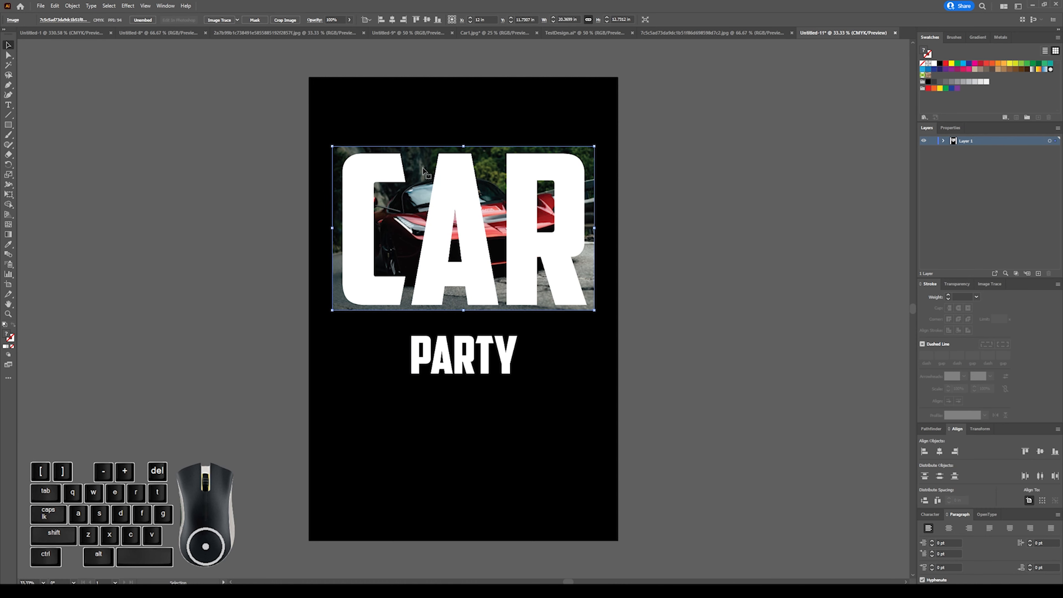
key(ctrl)
key(ctrl+c)
key(ctrl)
key(ctrl+f)
click(580, 144)
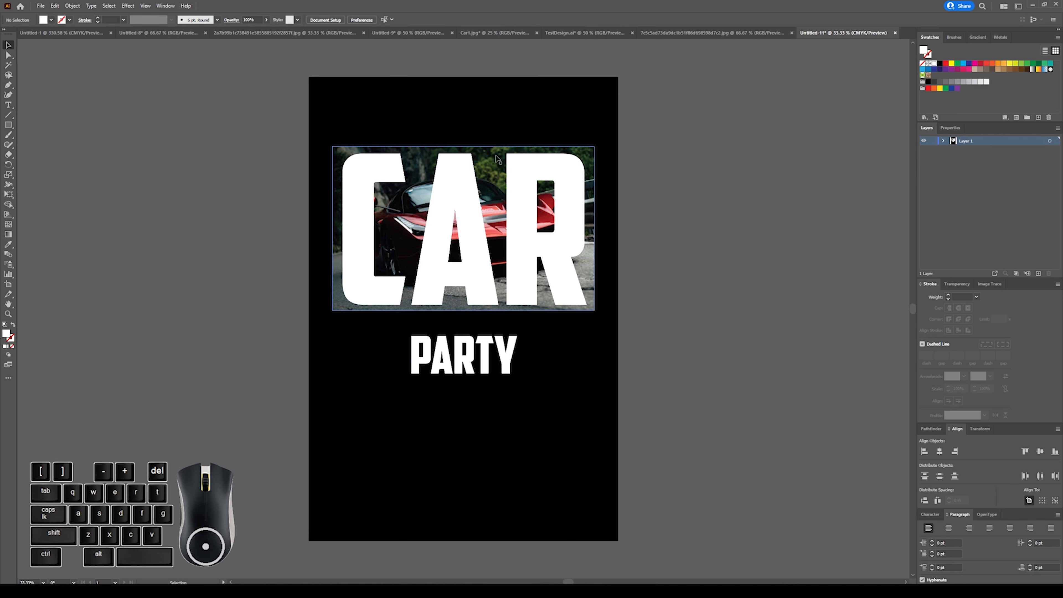
Move the top photo copy down to check the stacked duplicates, and undo the move.
drag(497, 145, 492, 184)
key(ctrl+z)
key(ctrl+z)
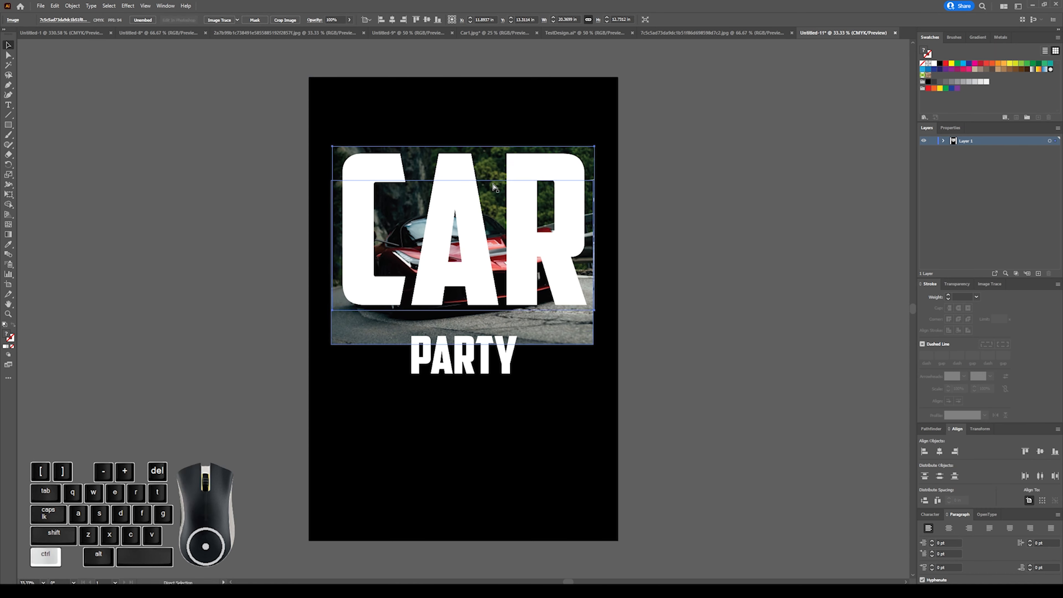
click(647, 201)
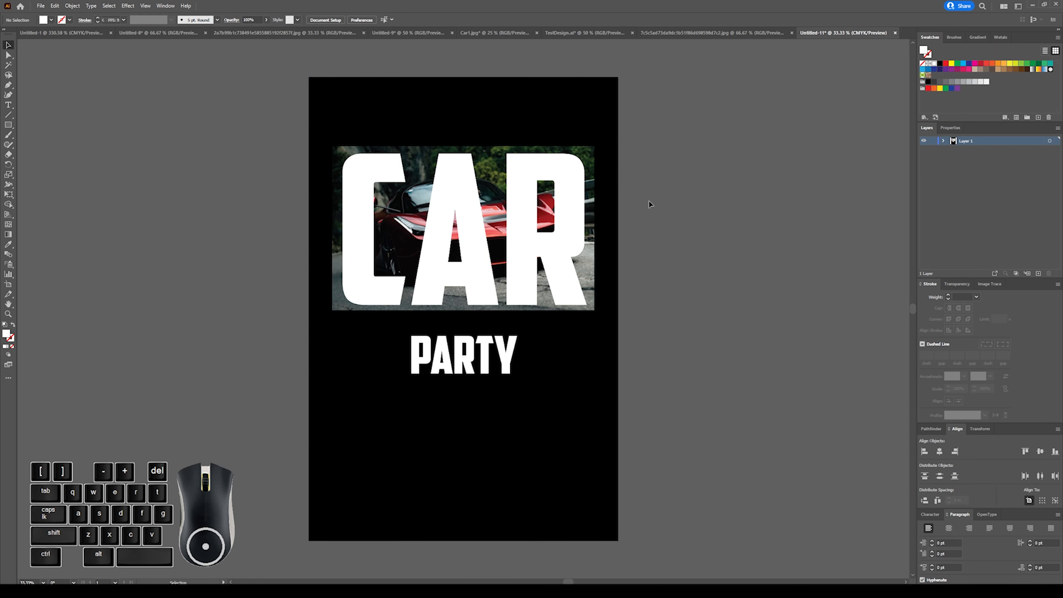
Ungroup the outlined CAR letters into separate shapes and deselect them.
click(388, 168)
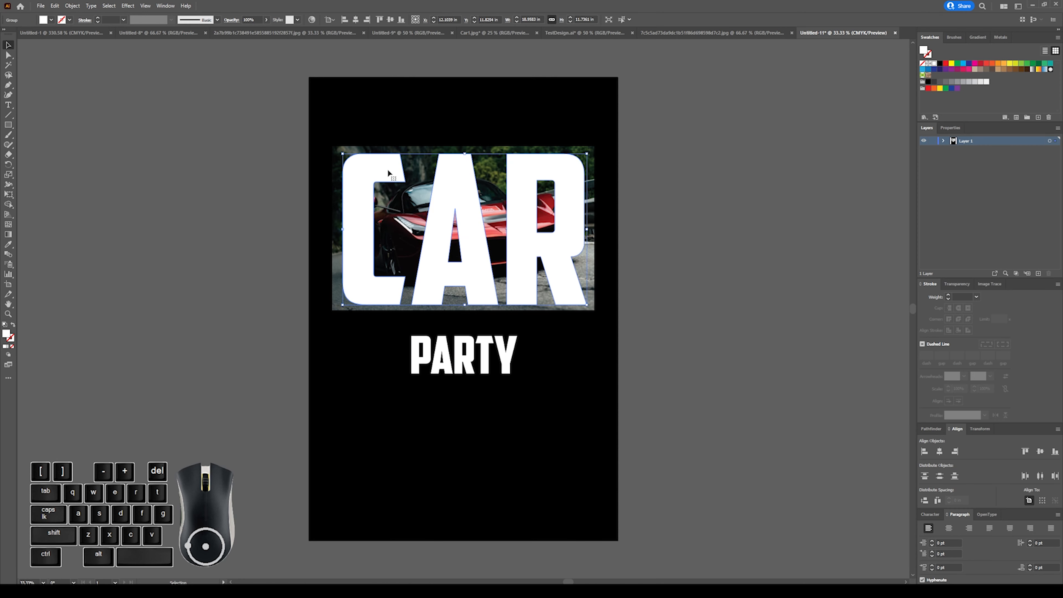
right_click(391, 169)
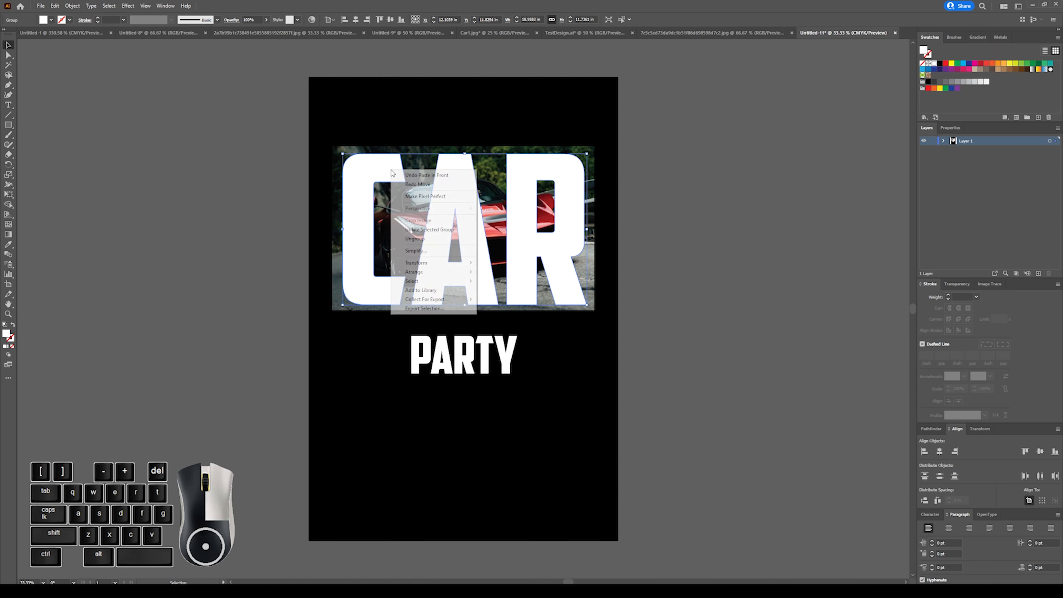
click(420, 242)
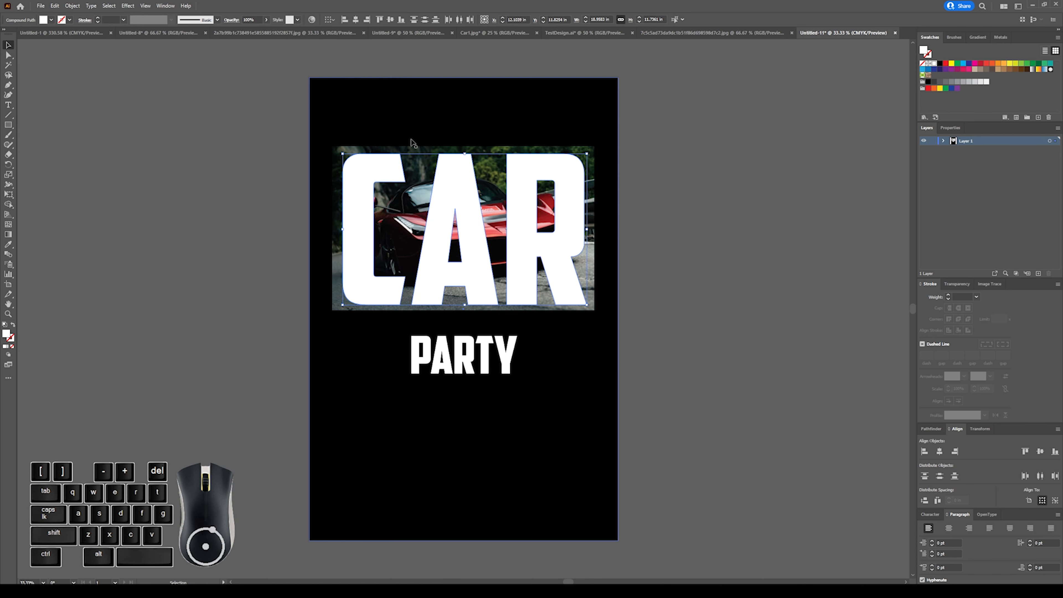
click(288, 135)
Make a clipping mask from the letter C and the top copy of the car photo.
click(376, 172)
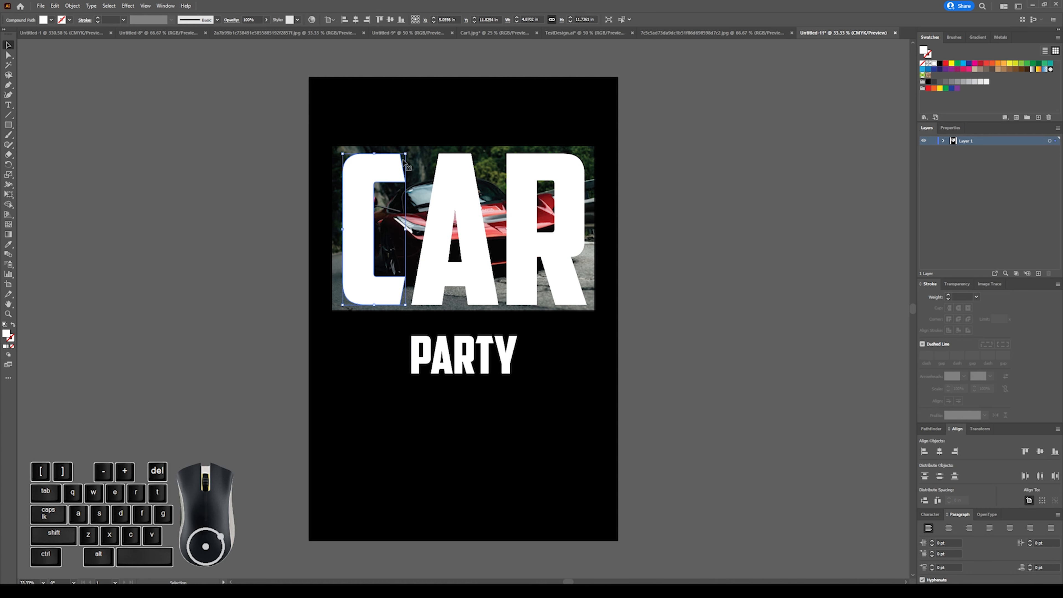
shift+click(418, 157)
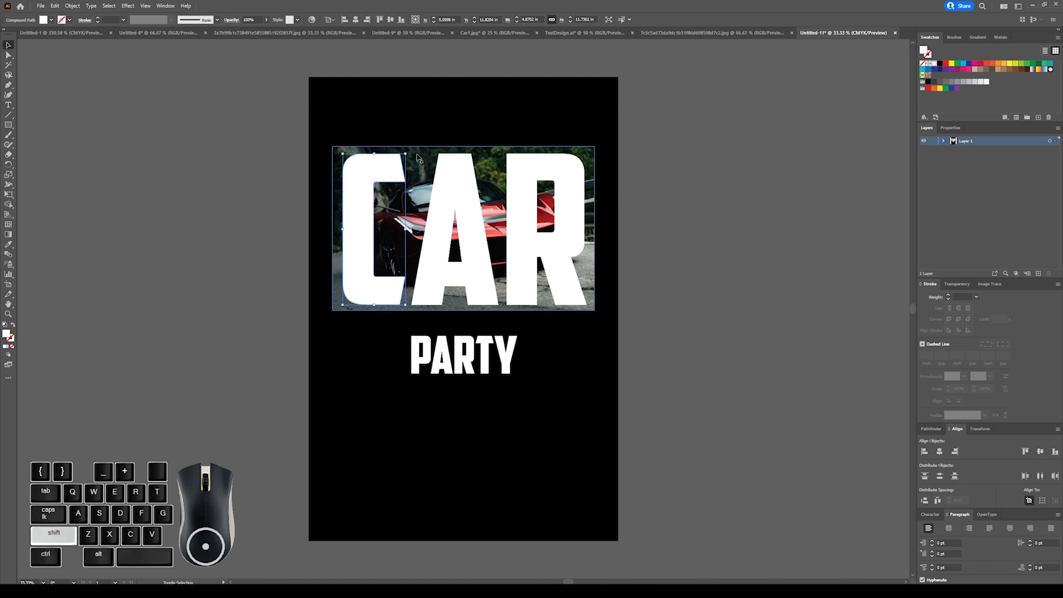
shift+click(418, 157)
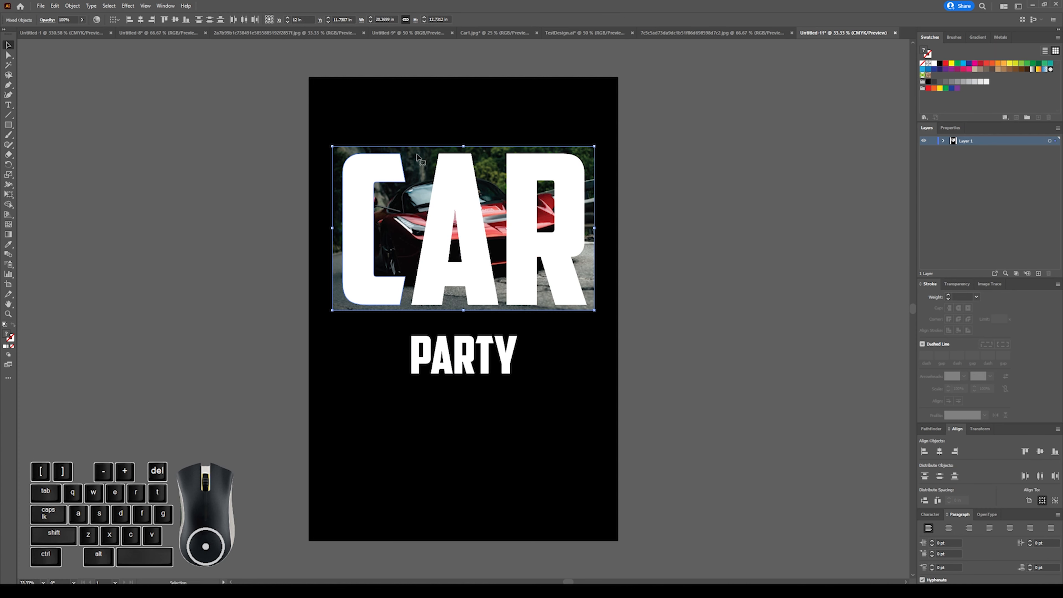
key(ctrl)
key(ctrl+7)
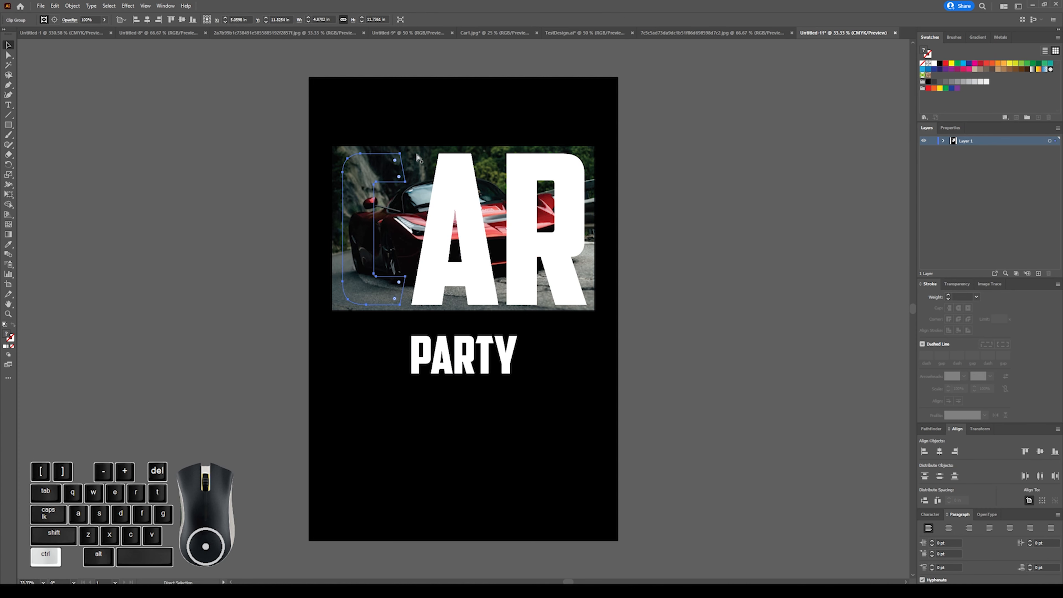
Make a clipping mask from the letter A and the next copy of the car photo.
click(407, 164)
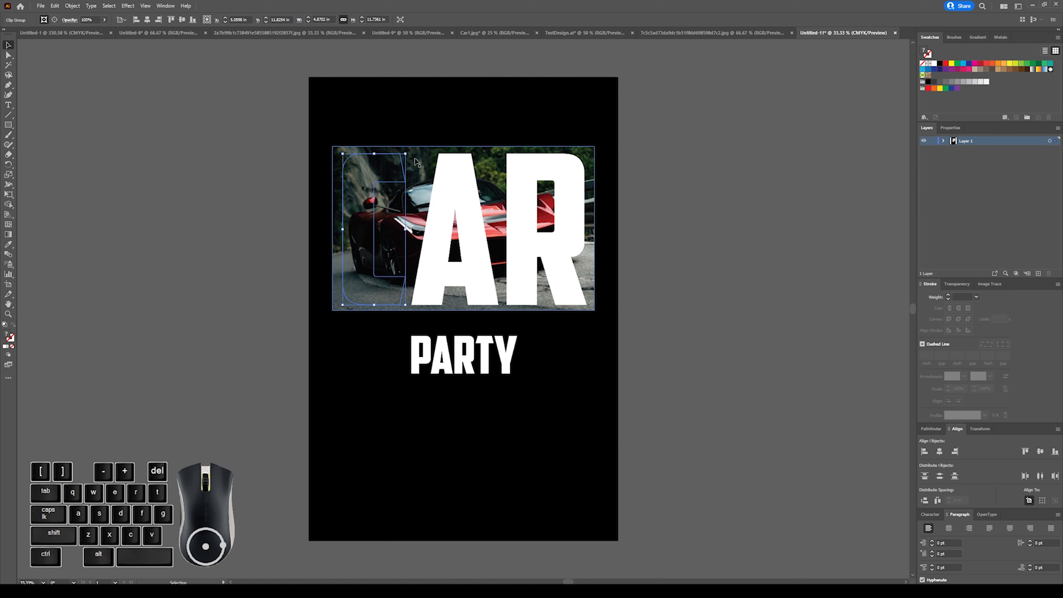
shift+click(441, 164)
key(ctrl)
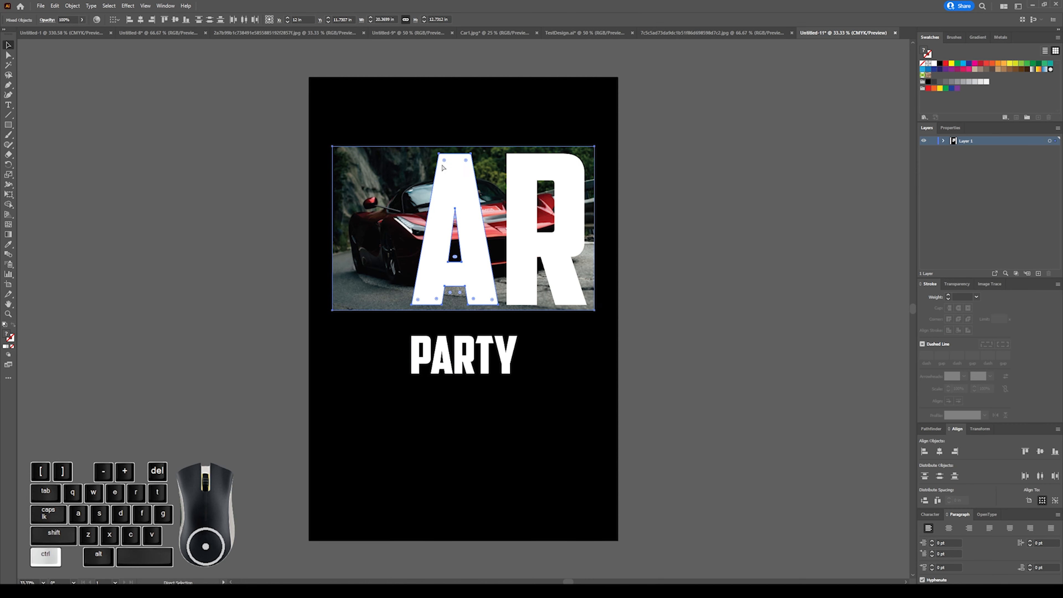
key(ctrl+7)
Make a clipping mask from the letter R and the last remaining car photo, and deselect it.
click(495, 166)
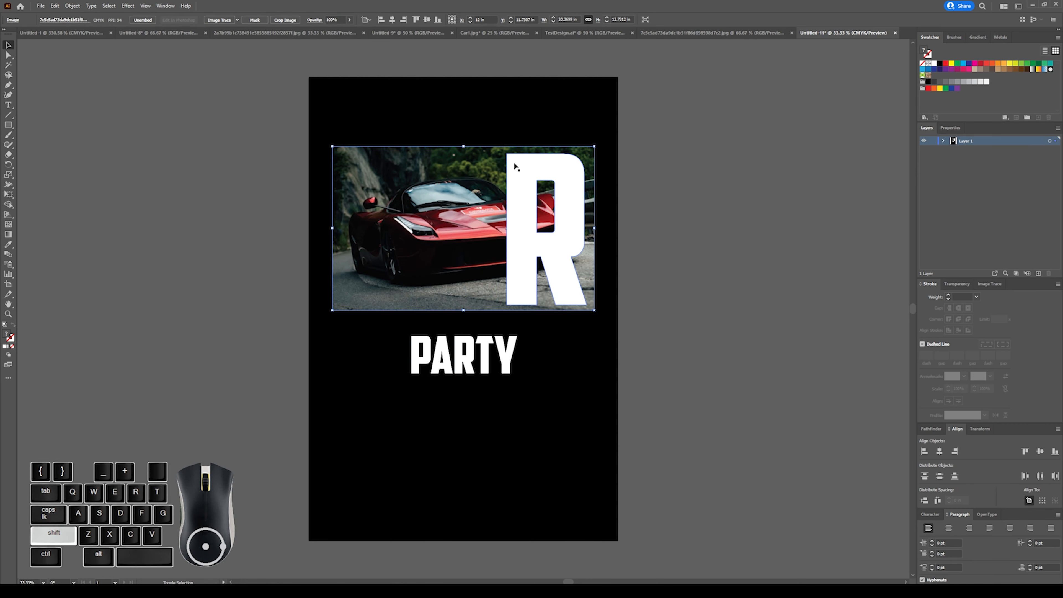
shift+click(515, 165)
key(ctrl+7)
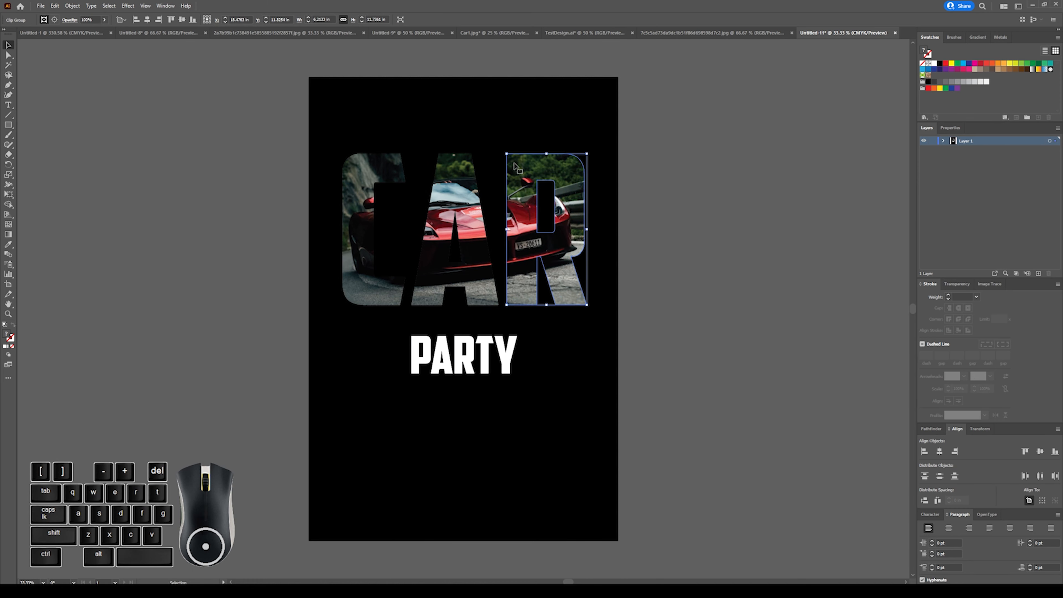
click(674, 245)
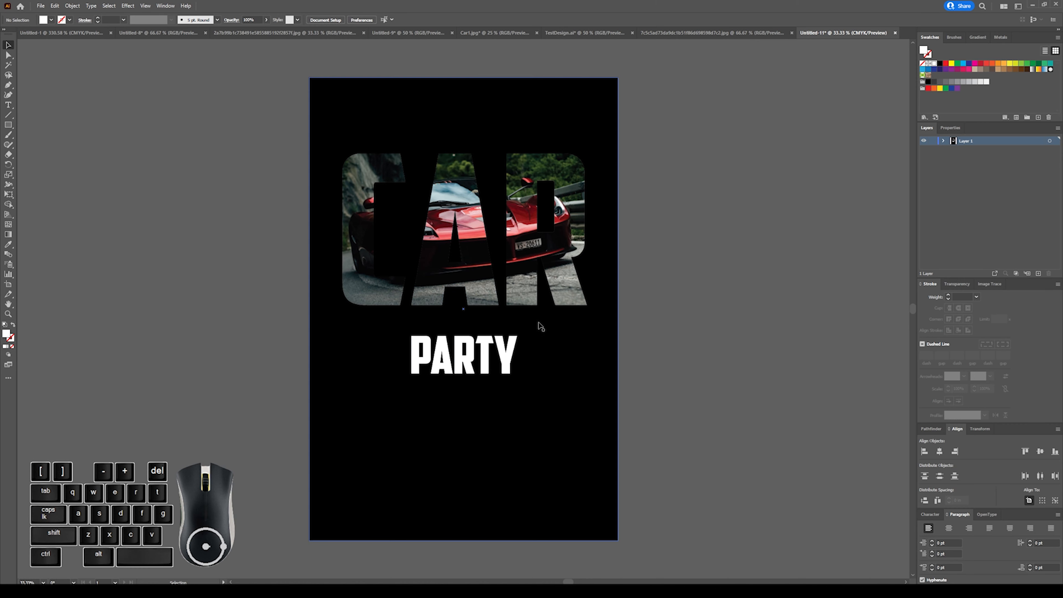
Enlarge the PARTY text proportionally from its centre until it sits just beneath the masked CAR letters.
click(496, 336)
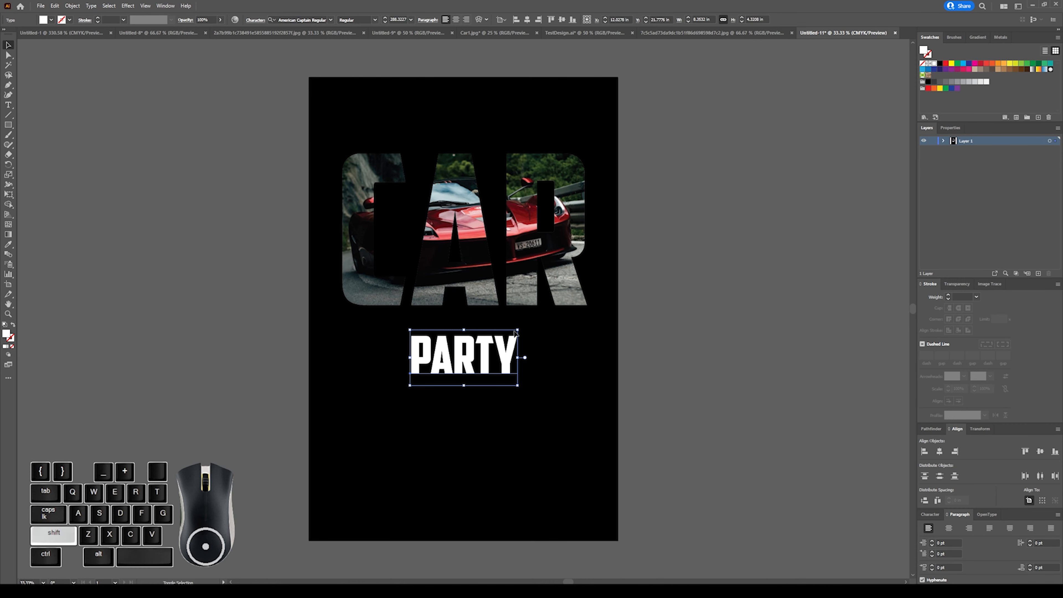
drag(518, 331, 554, 311)
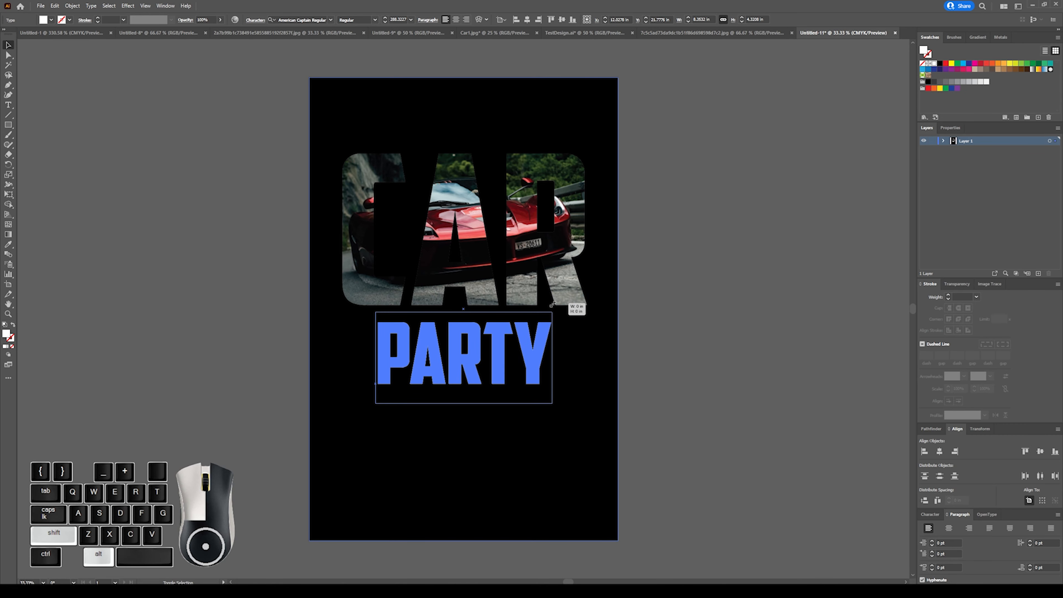
click(644, 283)
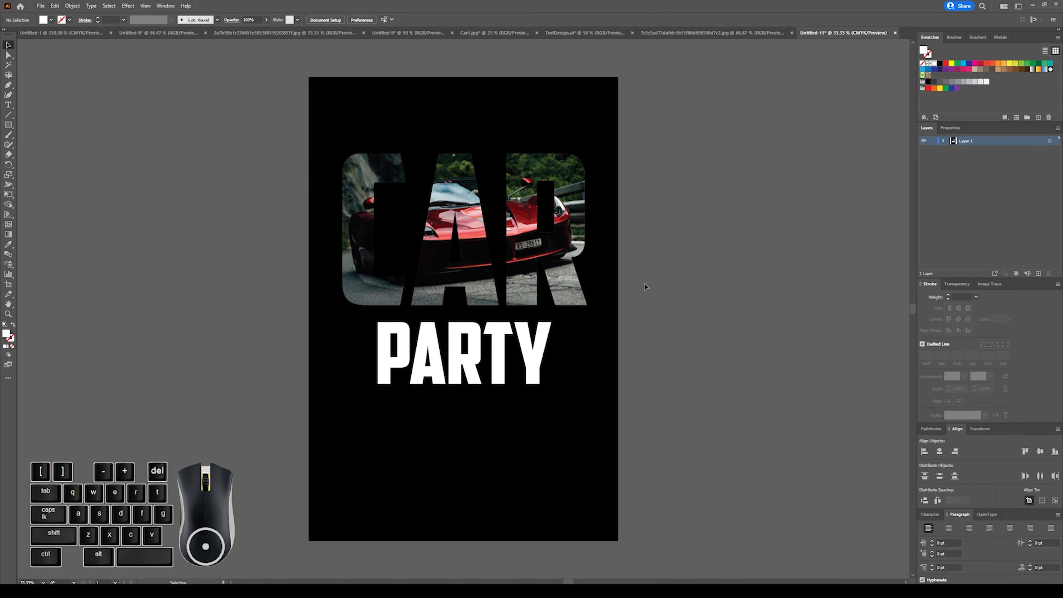
Apply a white stroke to the masked letter R and deselect it.
click(539, 157)
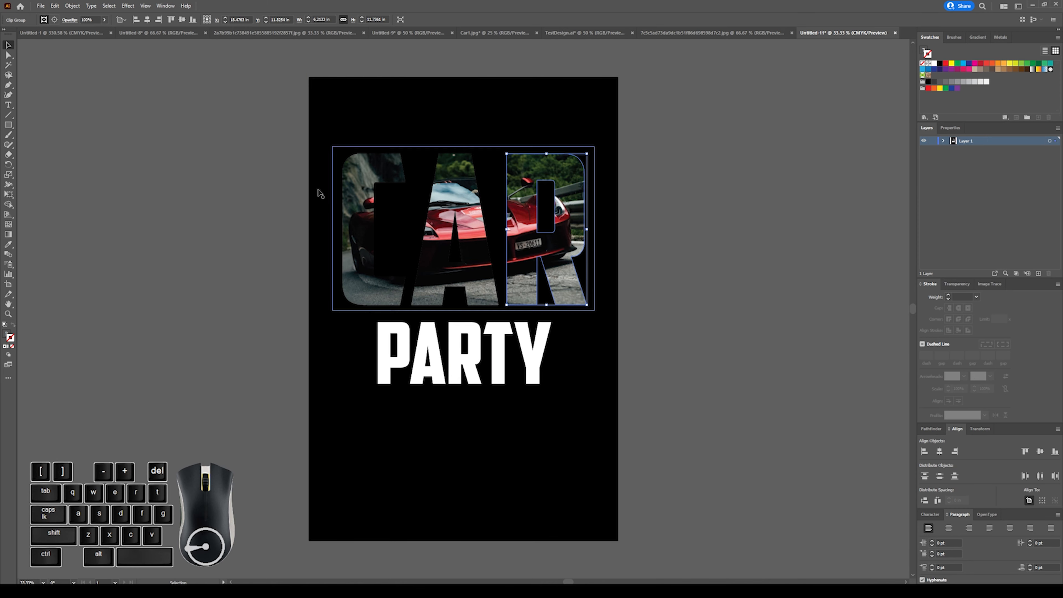
click(928, 54)
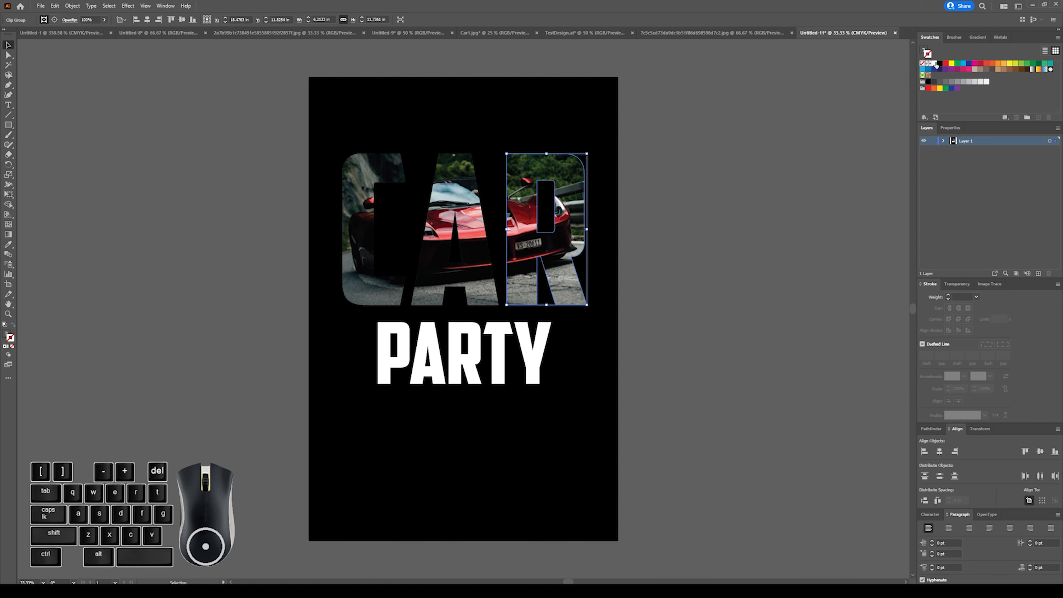
click(934, 63)
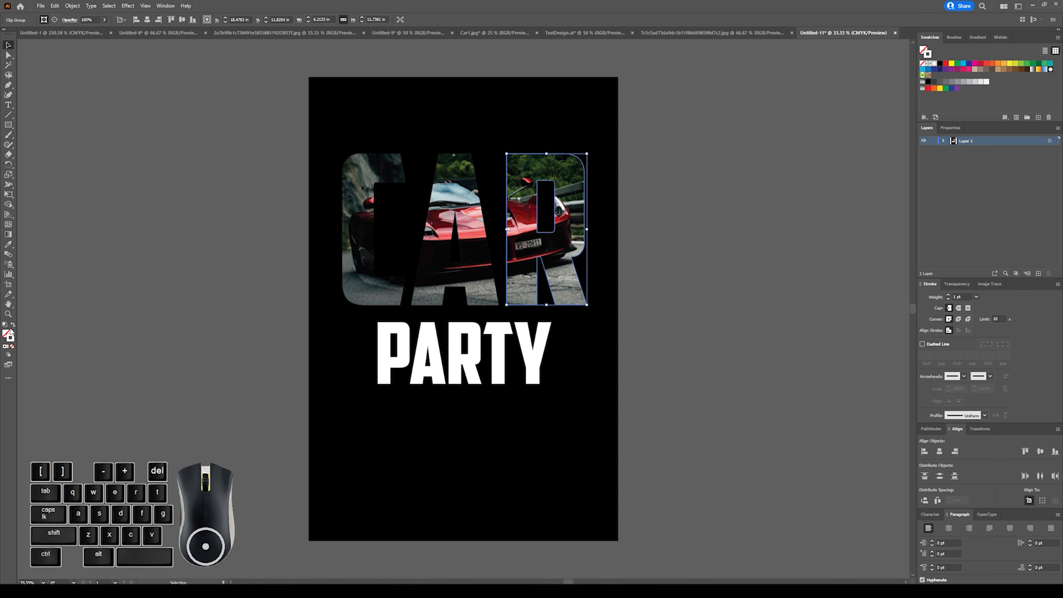
click(660, 204)
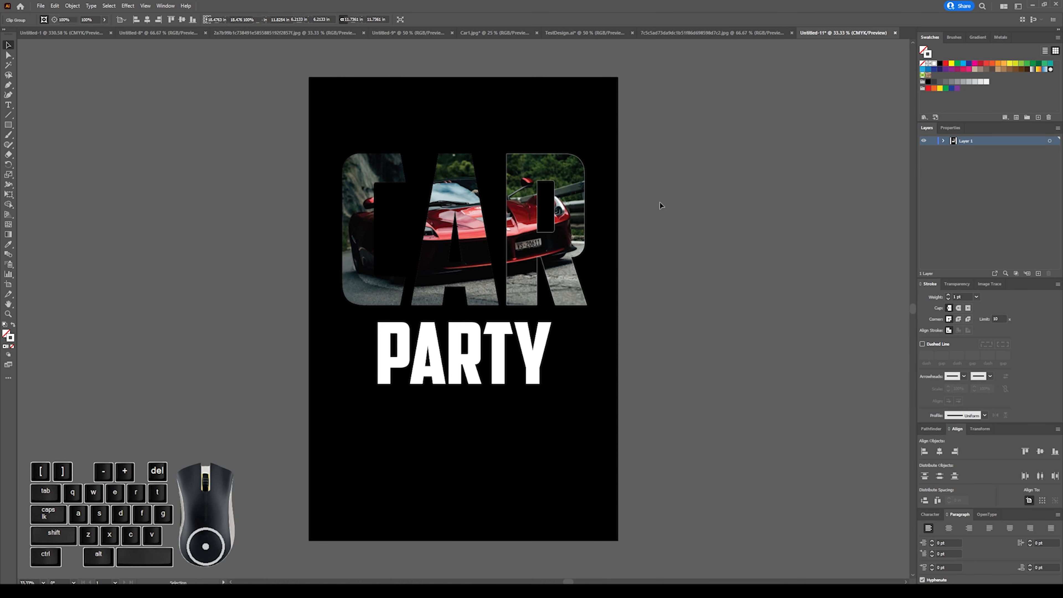
Set the white stroke weight of the masked letter R to 17 pt.
click(563, 157)
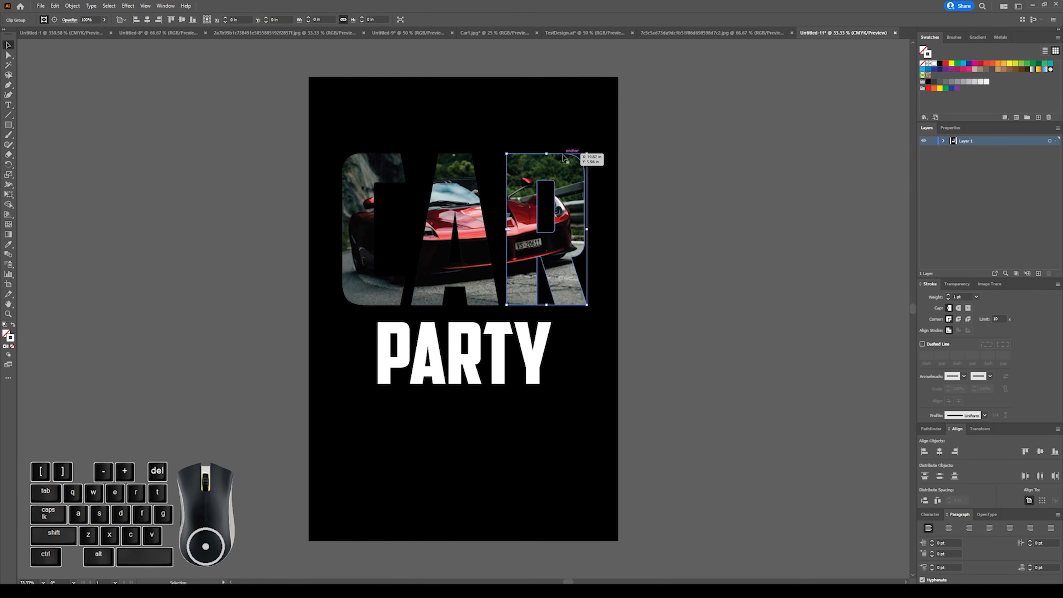
key(ctrl+plus)
key(ctrl+plus)
key(ctrl+plus)
key(ctrl+plus)
key(ctrl+plus)
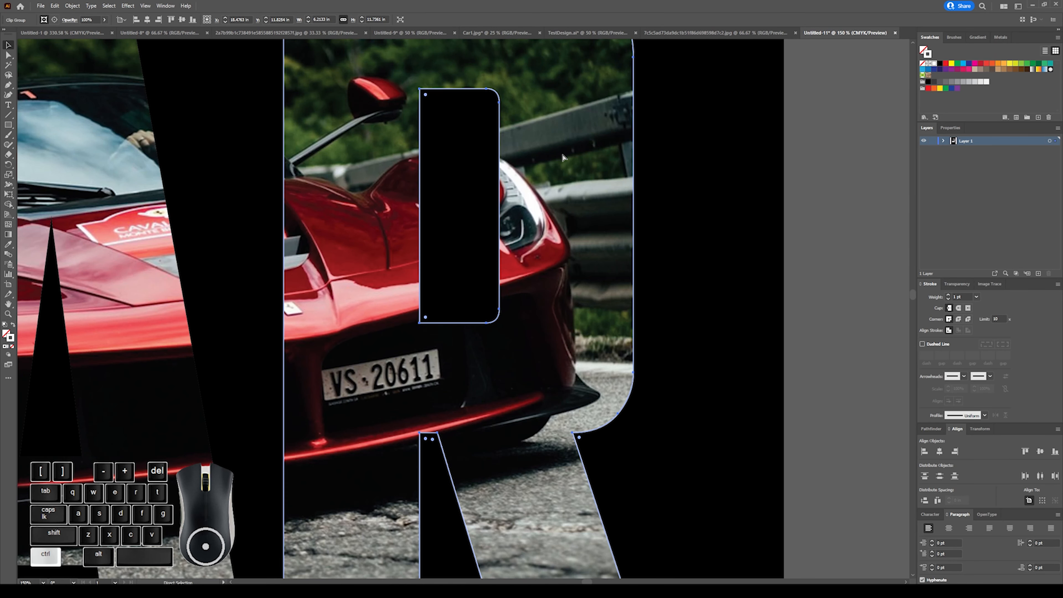
key(ctrl+minus)
key(ctrl+minus)
key(ctrl+minus)
key(ctrl+minus)
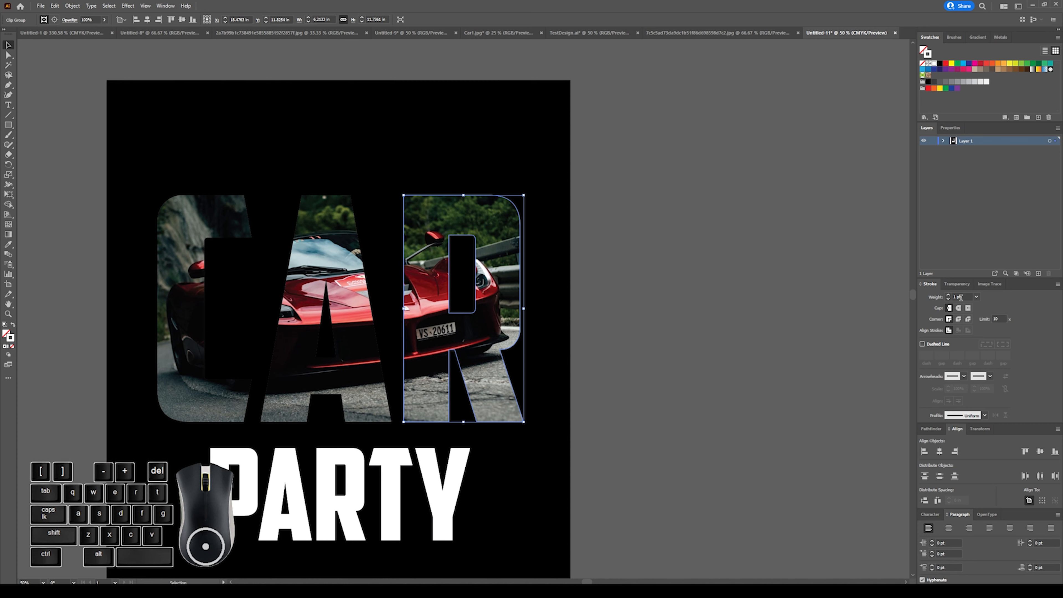
click(950, 295)
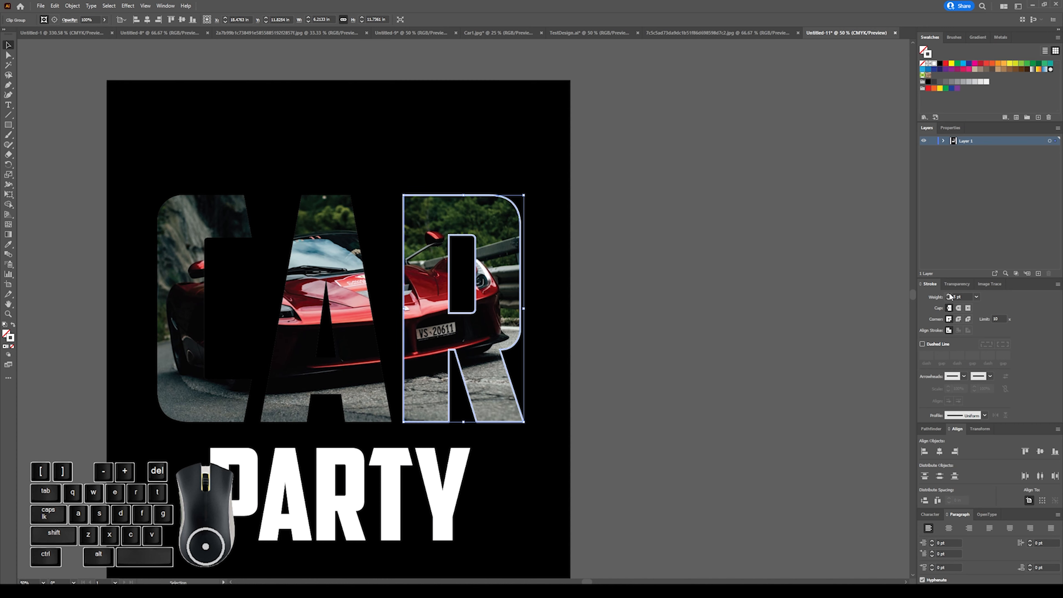
click(950, 295)
click(950, 296)
click(950, 295)
click(950, 296)
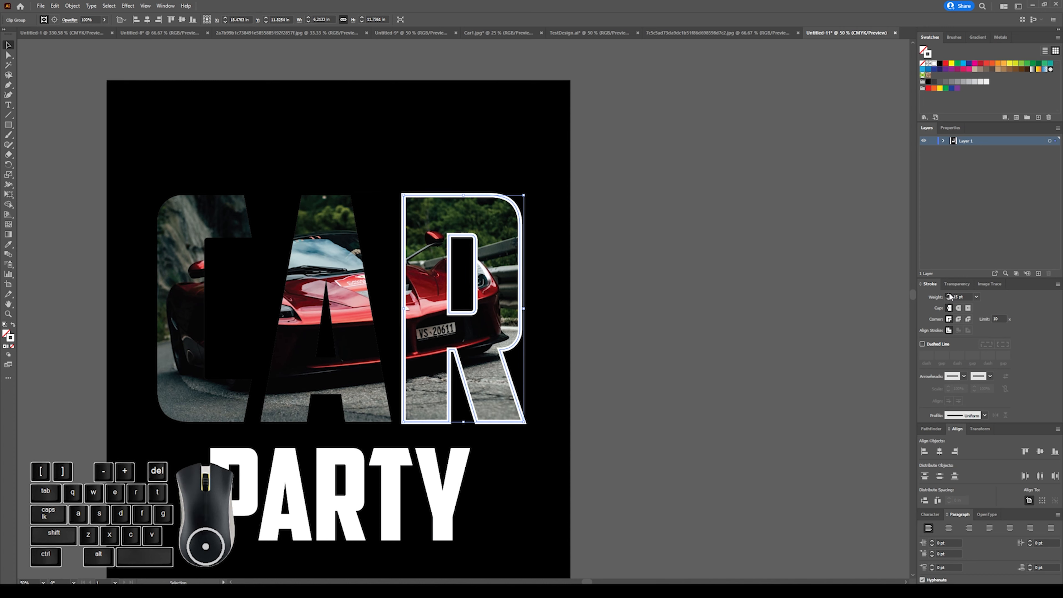
click(949, 296)
click(804, 310)
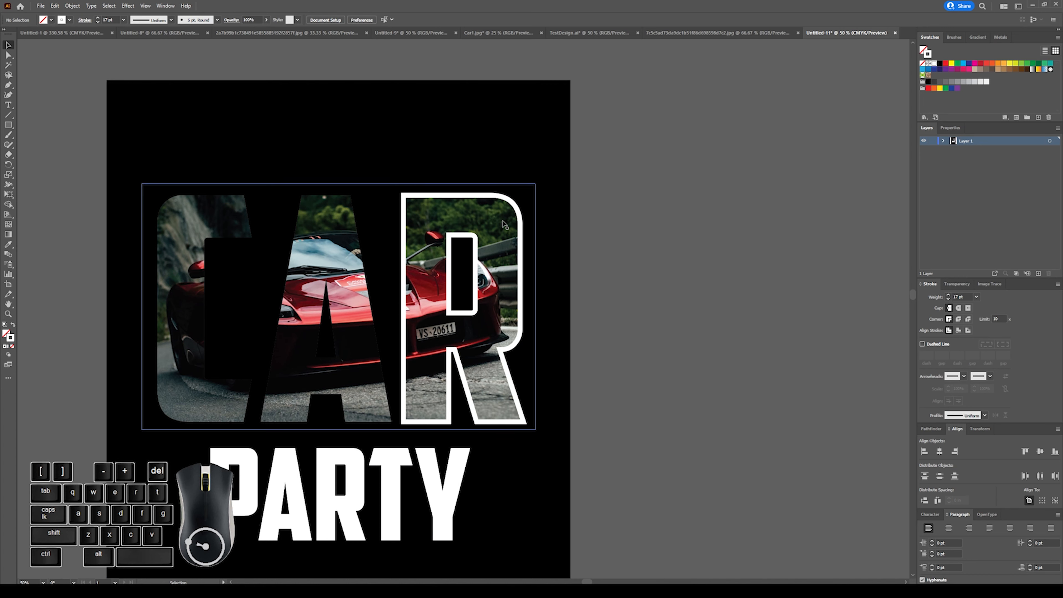
click(505, 205)
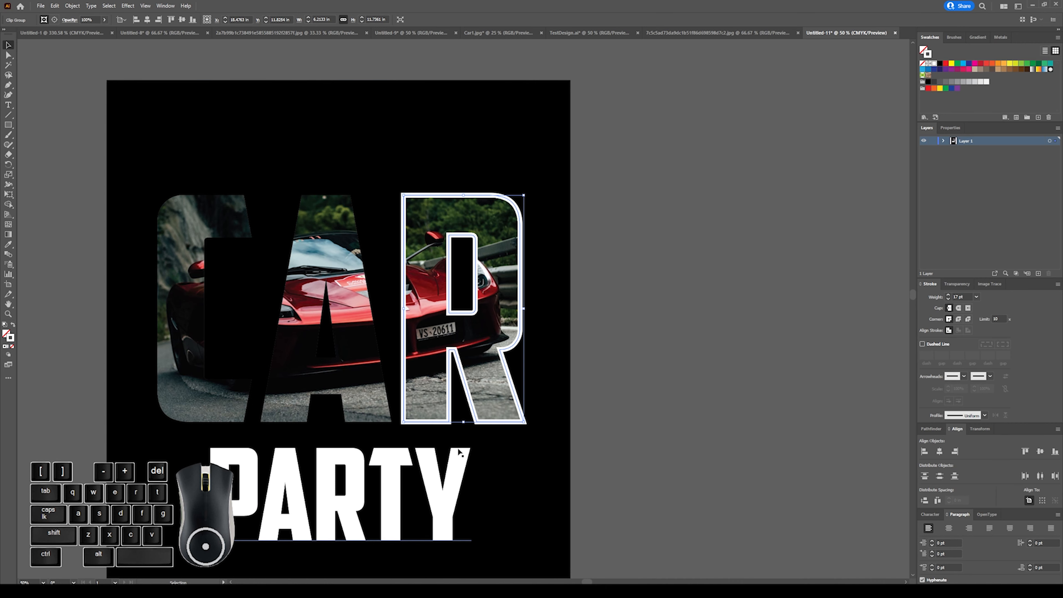
Convert the PARTY text to outlines and give it a red stroke.
click(457, 458)
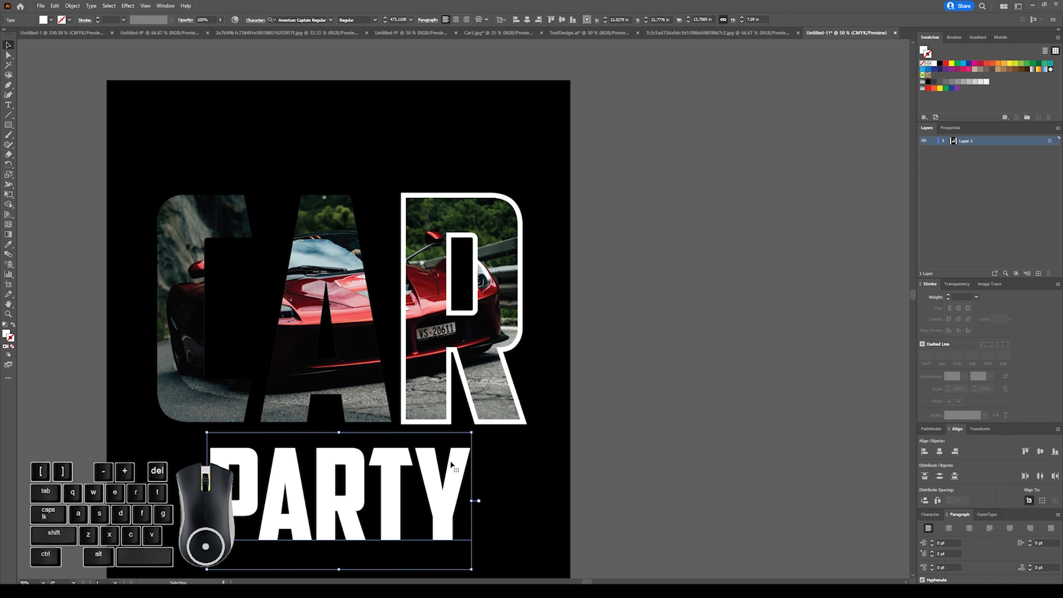
right_click(451, 463)
click(482, 349)
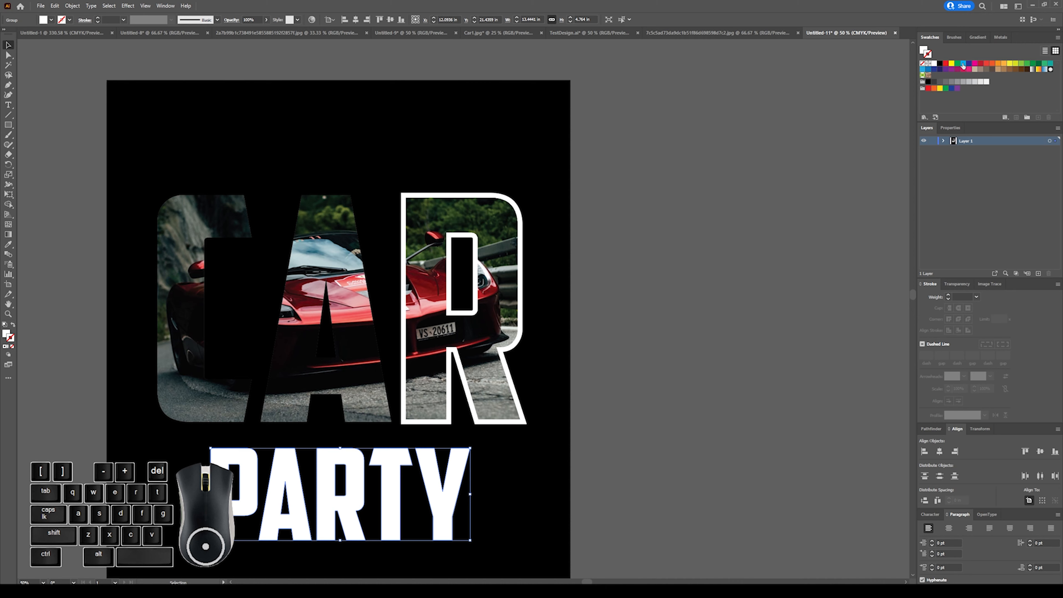
click(946, 63)
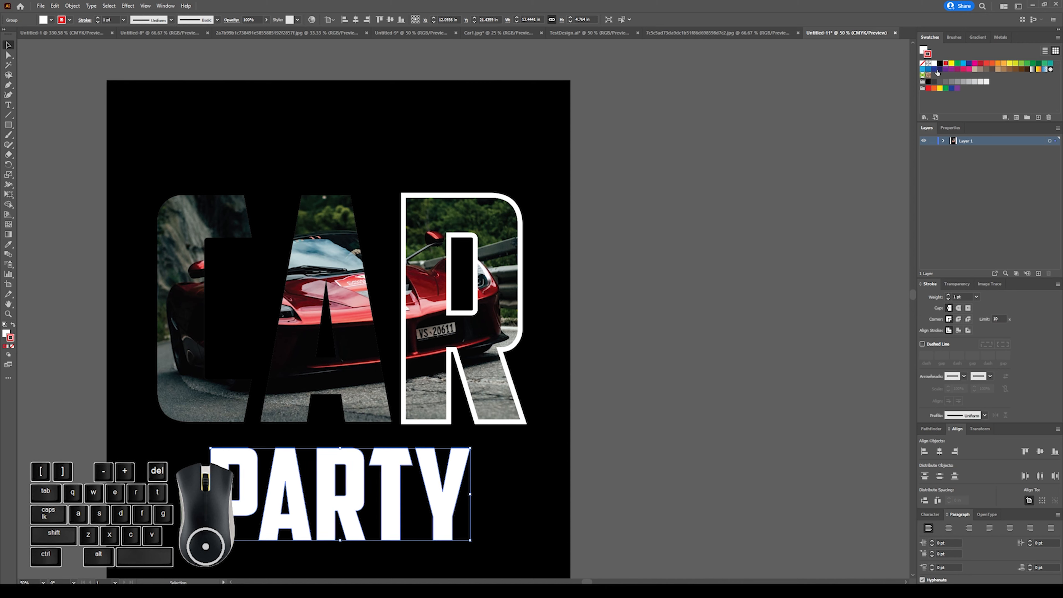
Set the stroke weight of the outlined PARTY lettering to 10 pt.
click(949, 296)
click(949, 296)
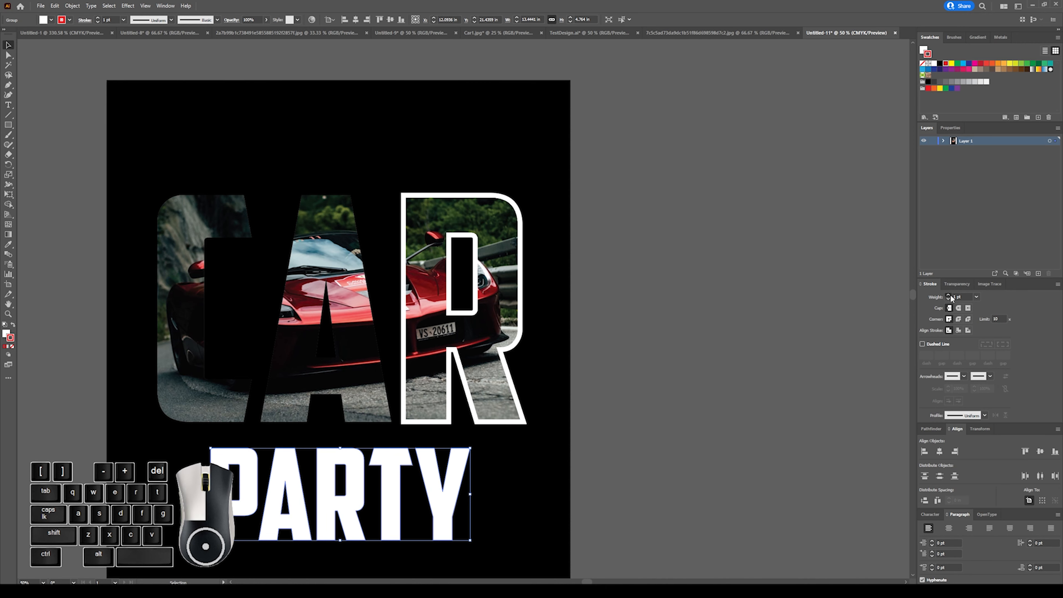
click(949, 296)
click(949, 296)
click(949, 295)
click(949, 295)
click(949, 295)
click(949, 296)
click(949, 296)
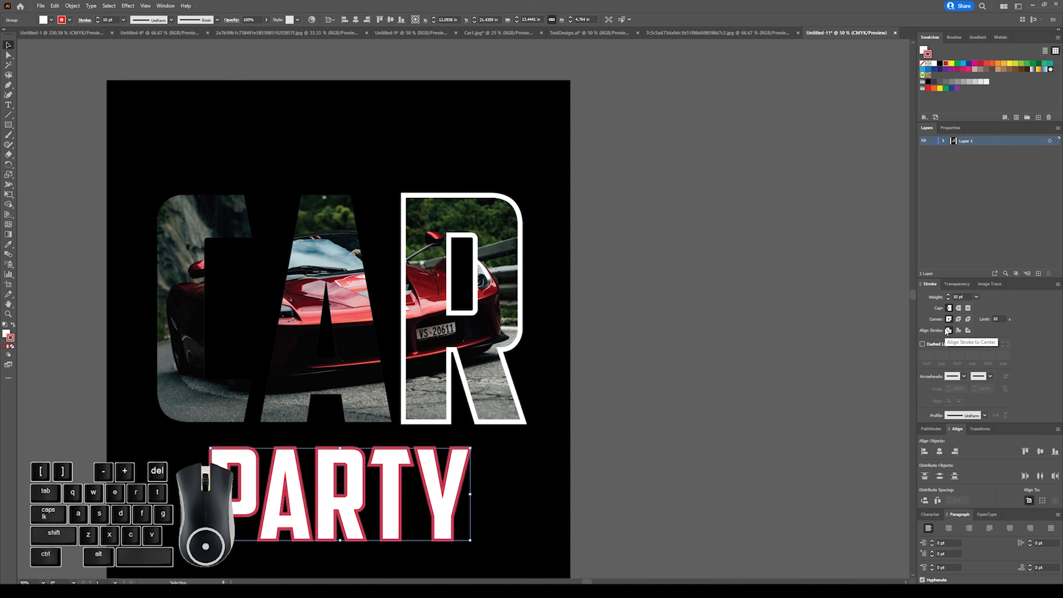
Try aligning the PARTY stroke to the inside, settle on outside alignment, and deselect the lettering.
click(958, 330)
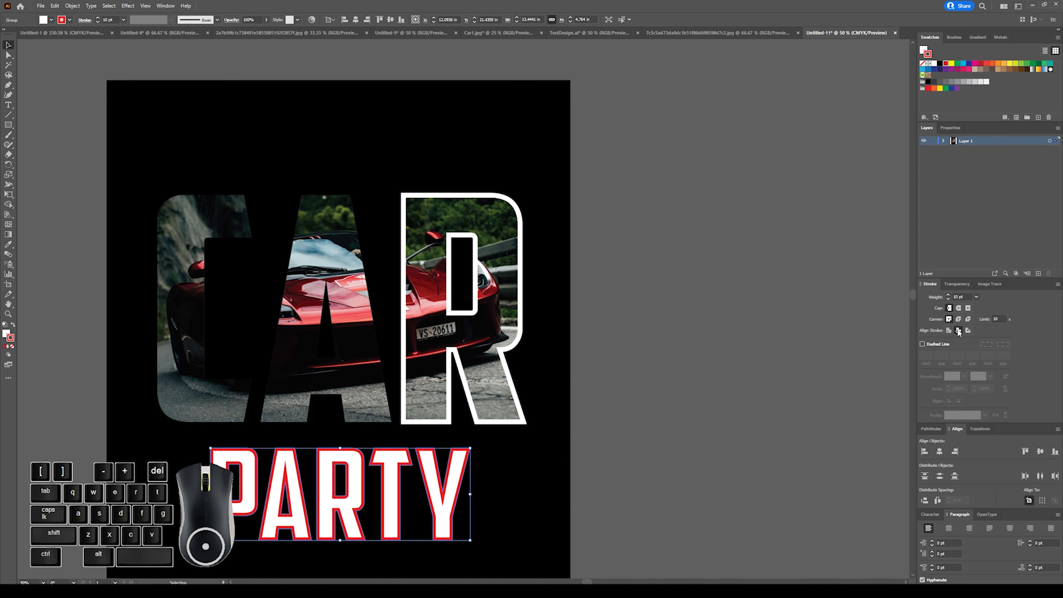
click(969, 330)
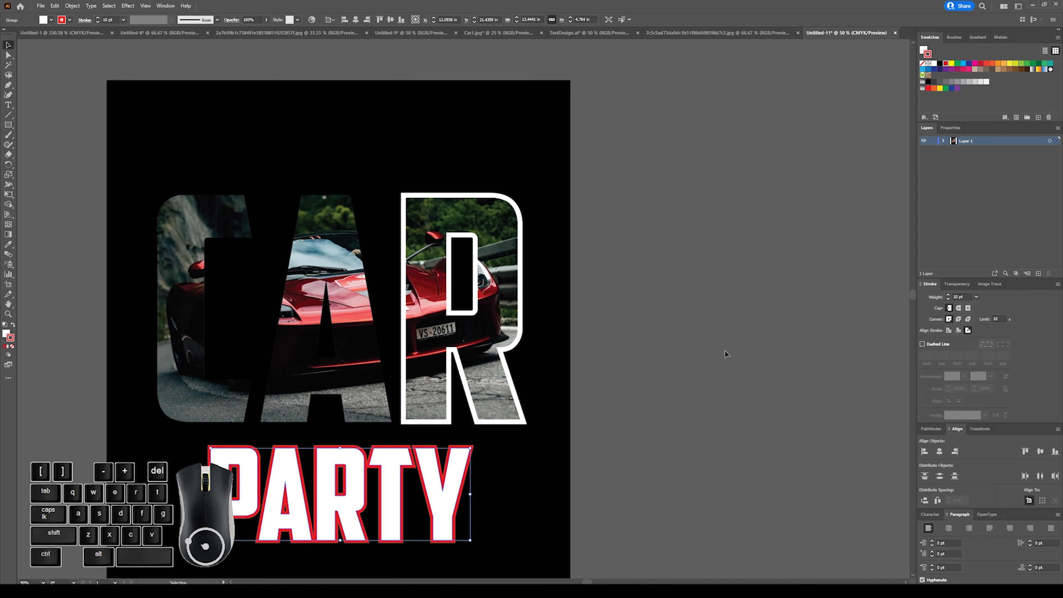
click(695, 430)
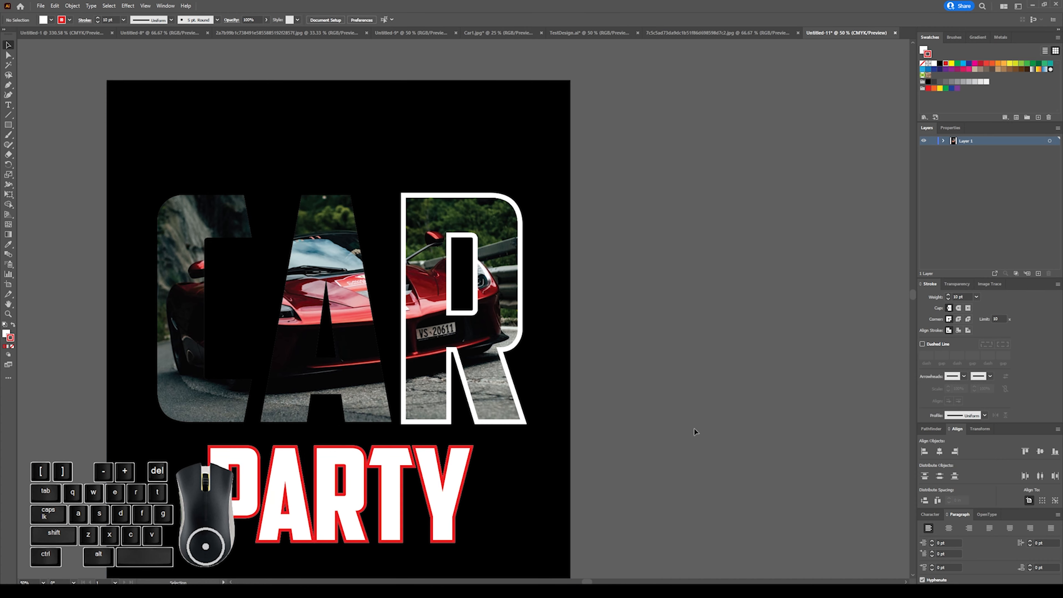
click(363, 251)
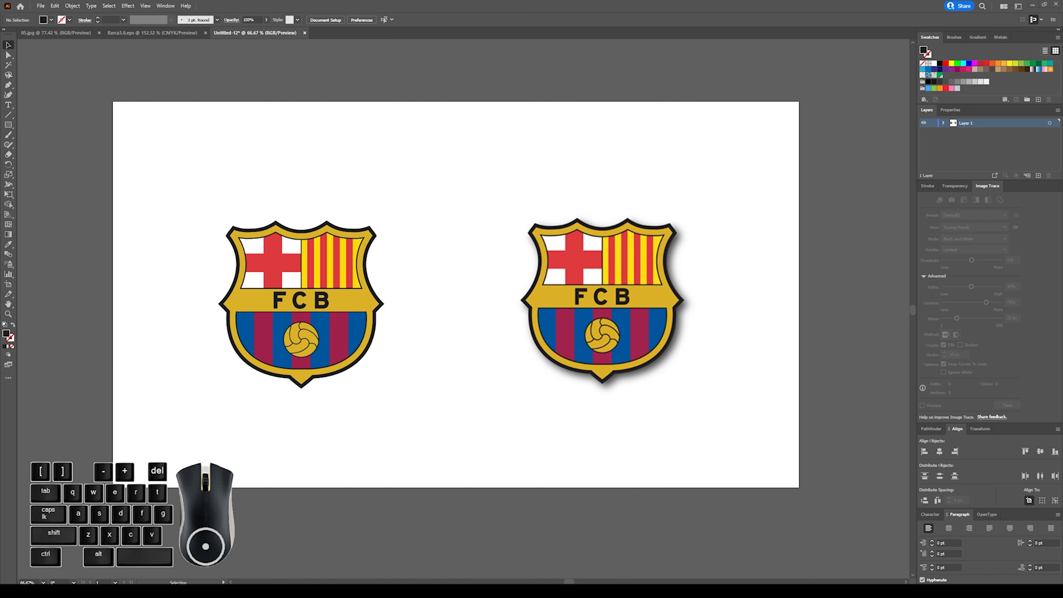
Move the JPG crest image off the artboard to the empty canvas below it.
click(529, 320)
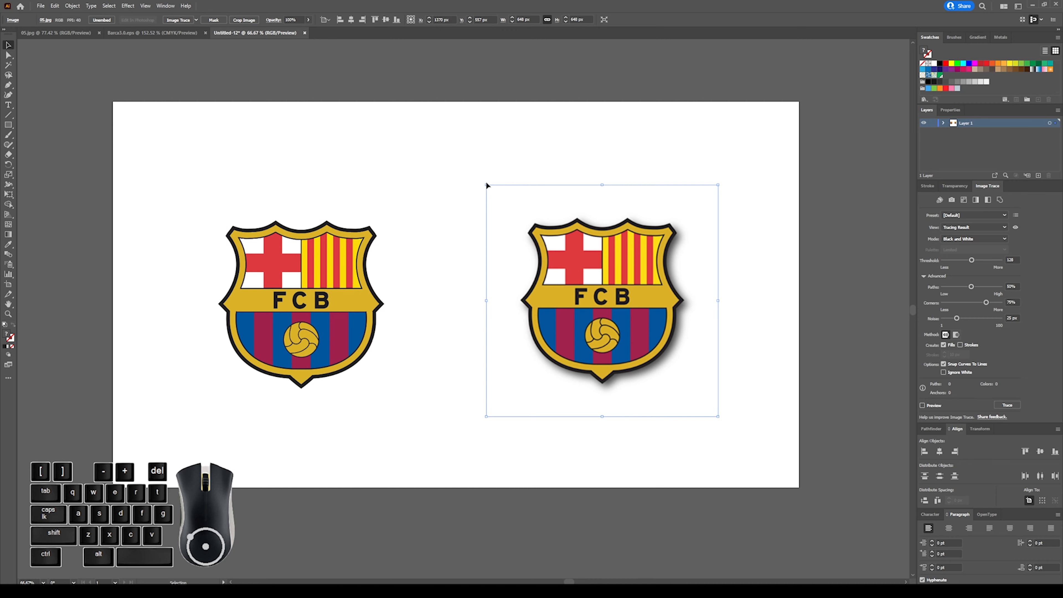
drag(523, 214, 576, 88)
scroll(571, 94, down, 3)
drag(677, 157, 624, 506)
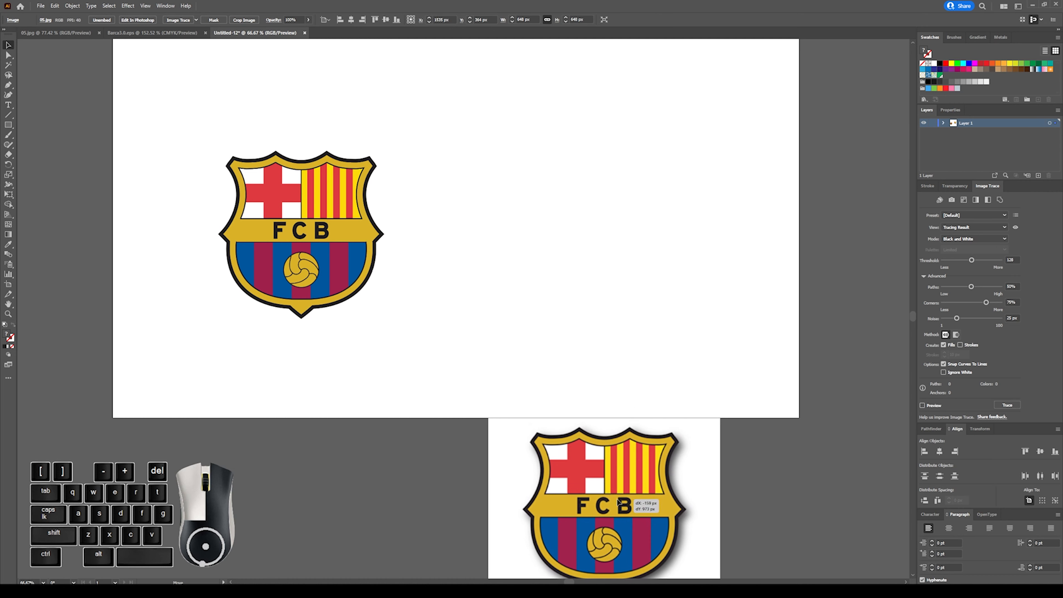
scroll(624, 506, down, 6)
drag(610, 368, 658, 429)
scroll(607, 396, up, 5)
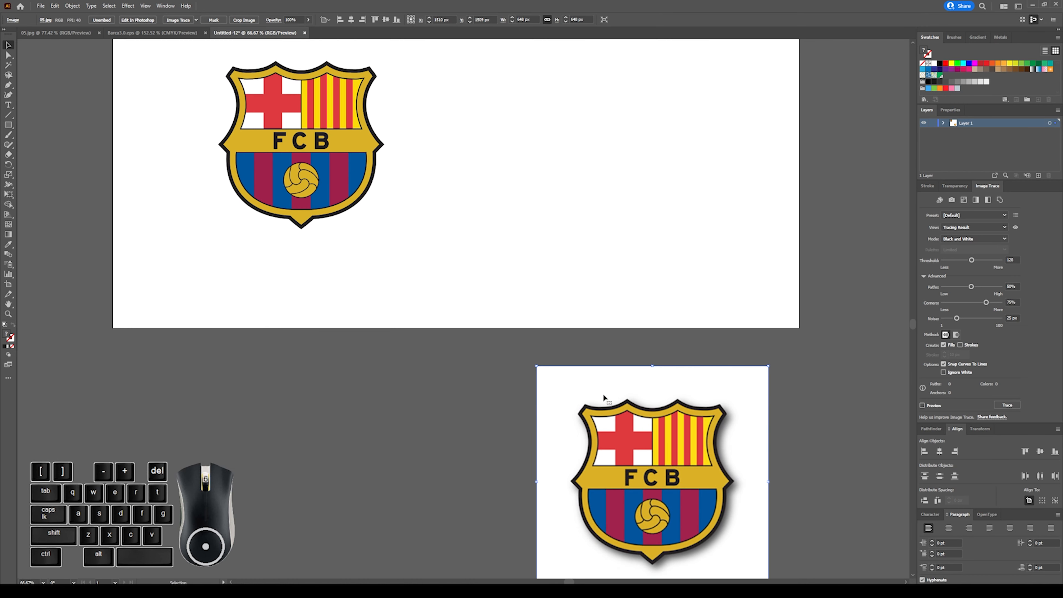
Move the vector crest group below the artboard, beside the JPG crest image.
drag(186, 88, 425, 340)
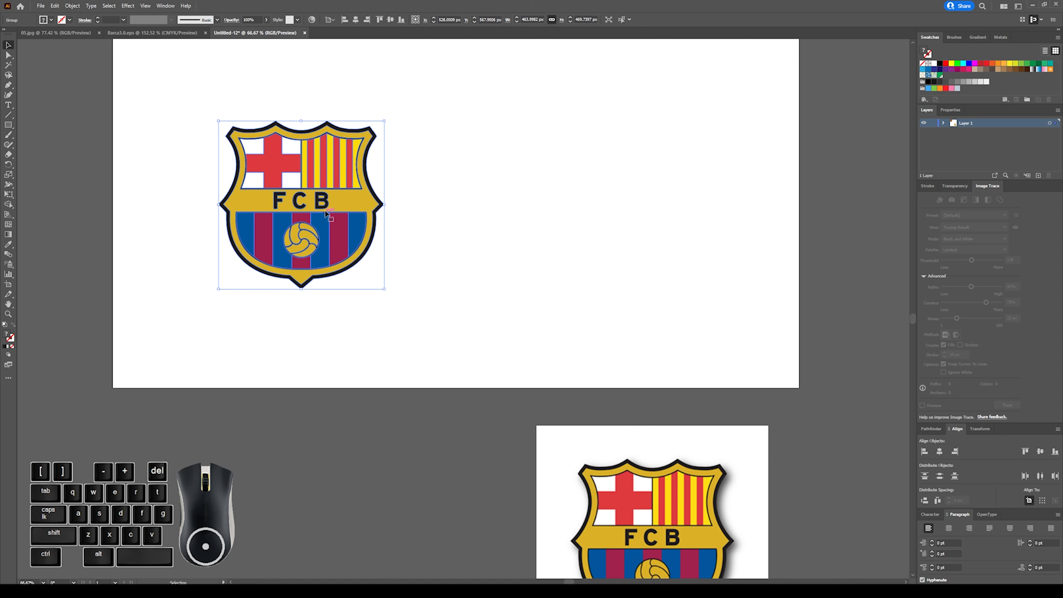
drag(327, 212, 341, 520)
scroll(342, 503, down, 3)
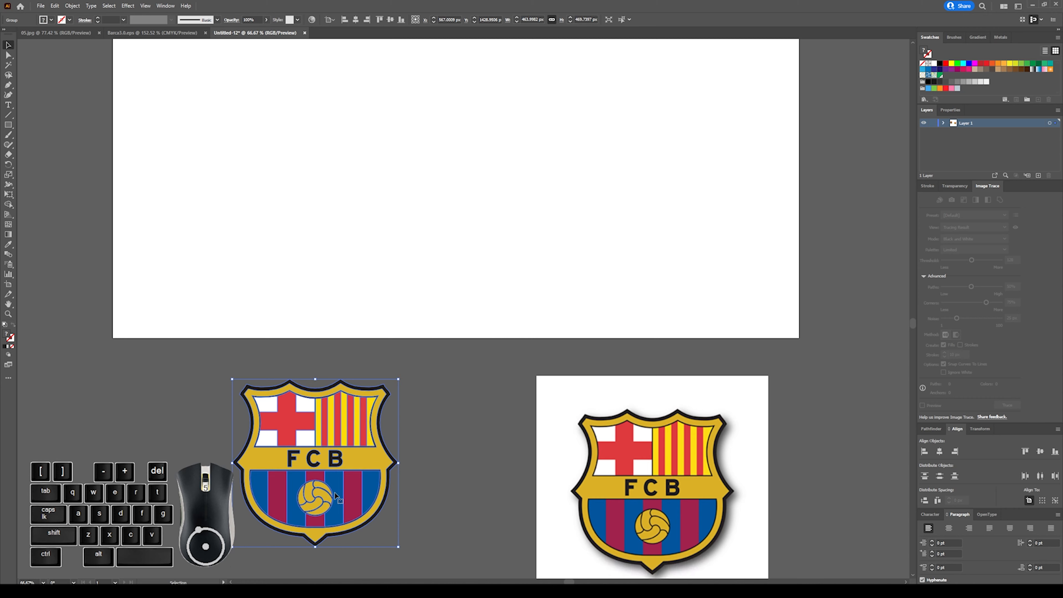
drag(345, 451, 351, 466)
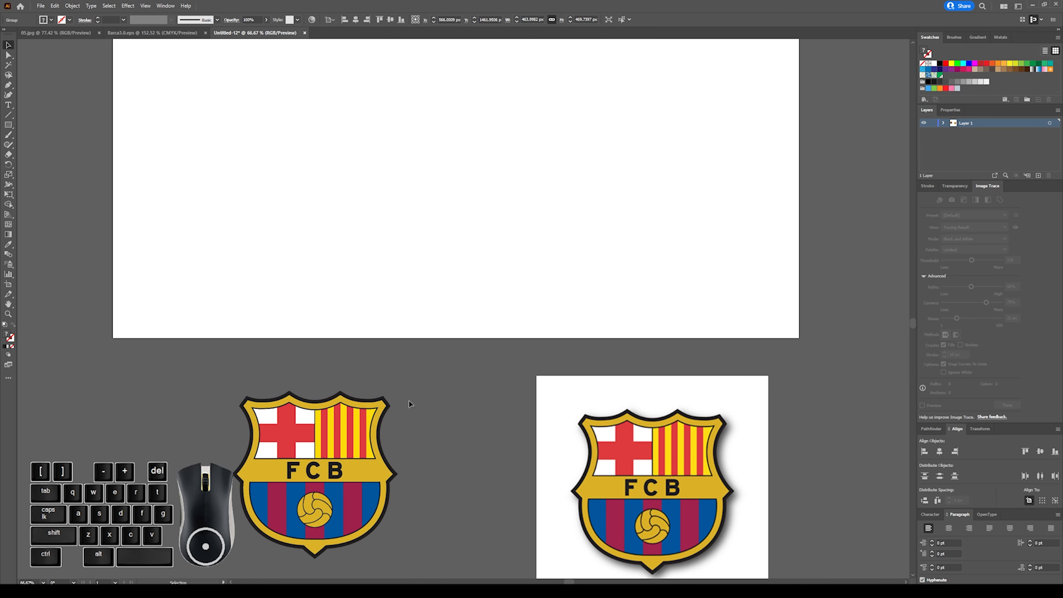
Isolate the vector crest group, try moving its gold shield path away, undo the move, and exit isolation.
double_click(334, 397)
click(332, 406)
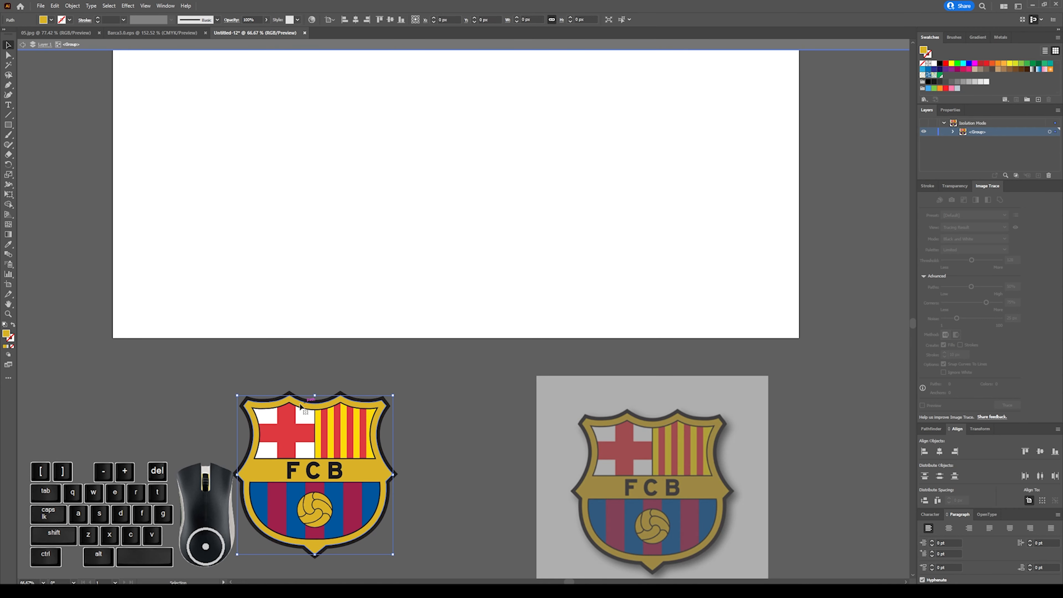
drag(275, 407, 156, 415)
key(ctrl+z)
double_click(413, 401)
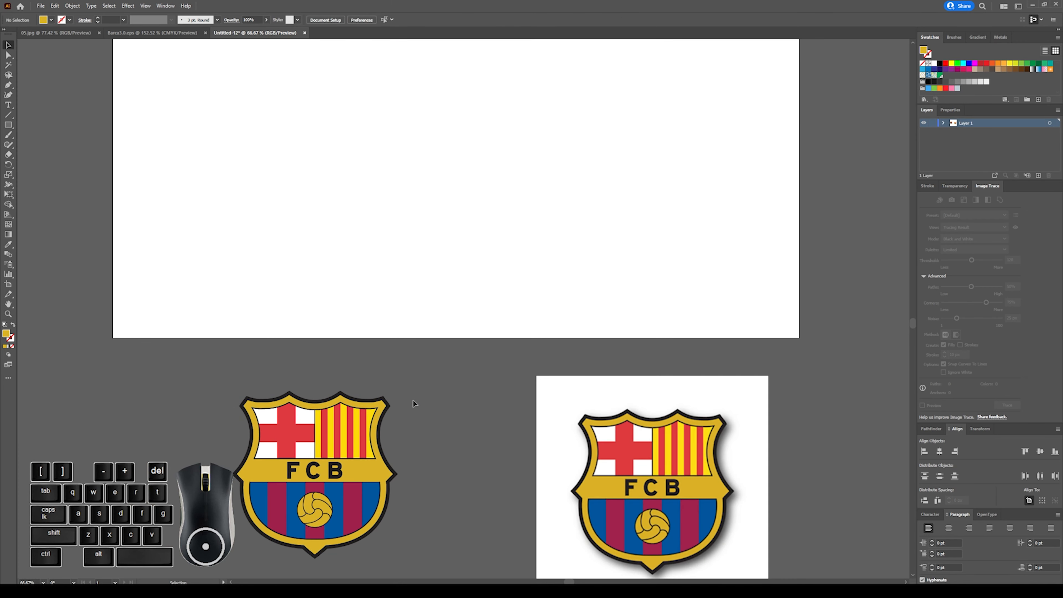
Enlarge the JPG crest image proportionally to about 8795 px square.
key(ctrl)
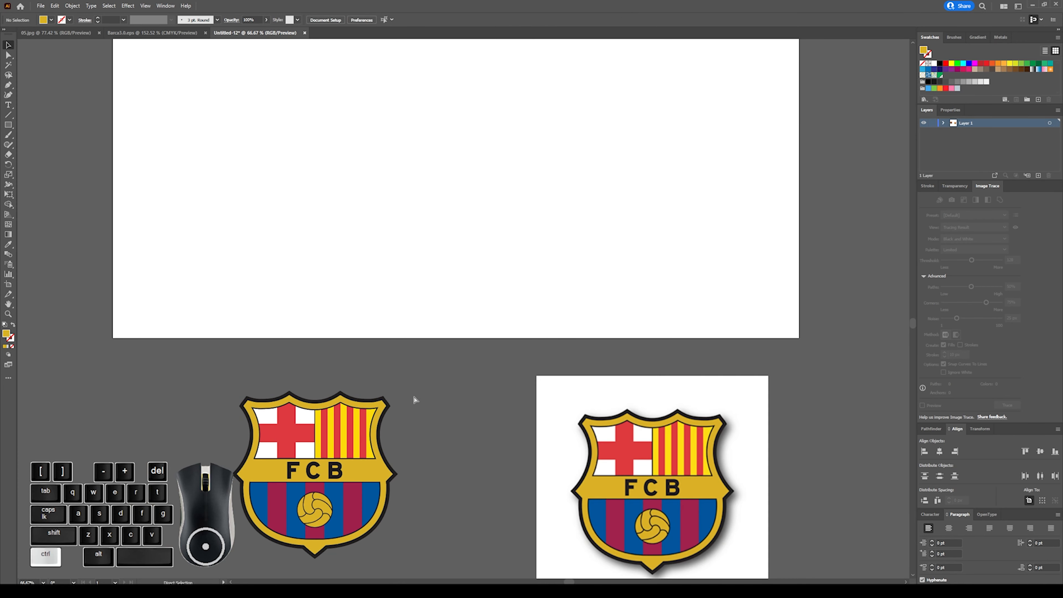
key(ctrl+minus)
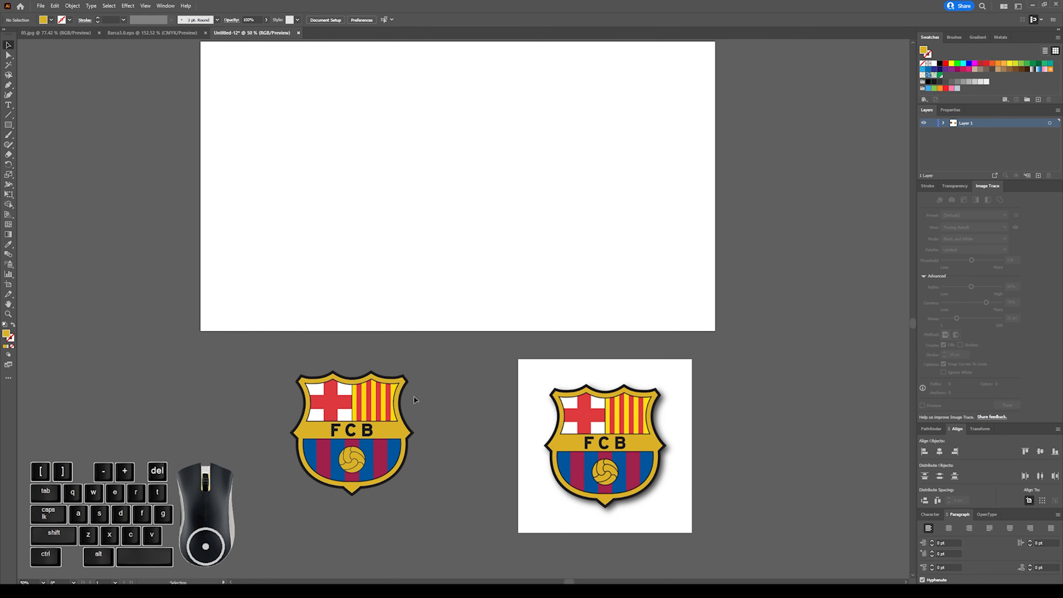
click(585, 399)
key(ctrl+minus)
key(ctrl+minus)
key(ctrl+minus)
key(ctrl+minus)
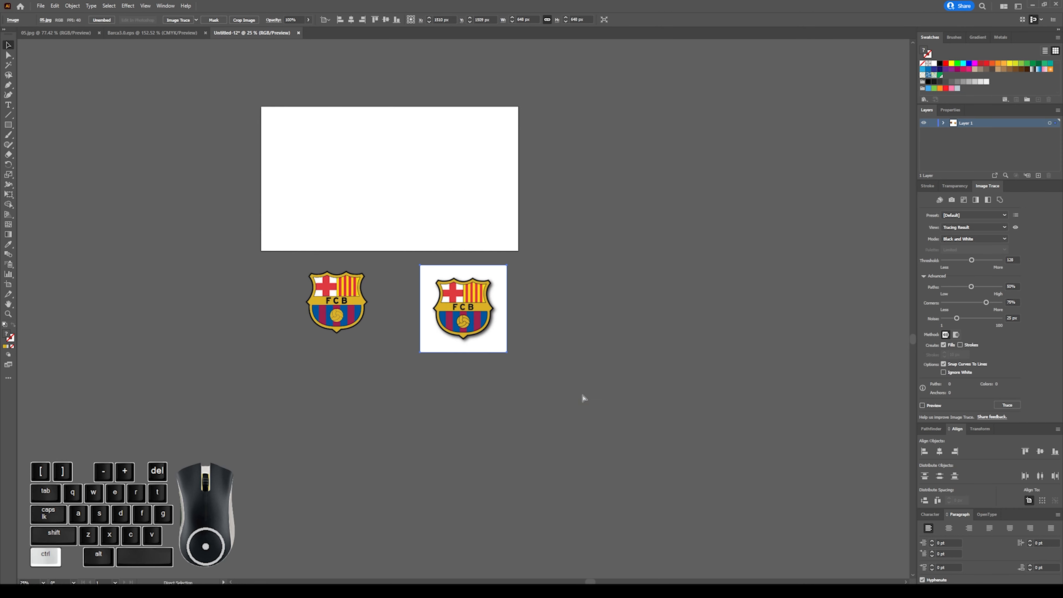
key(ctrl+minus)
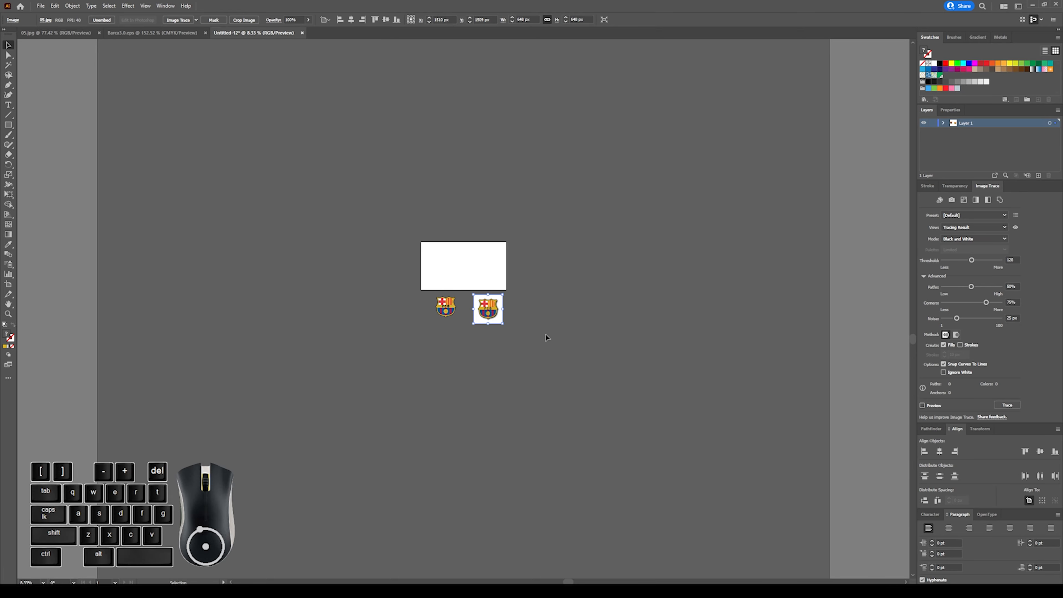
drag(504, 309, 865, 284)
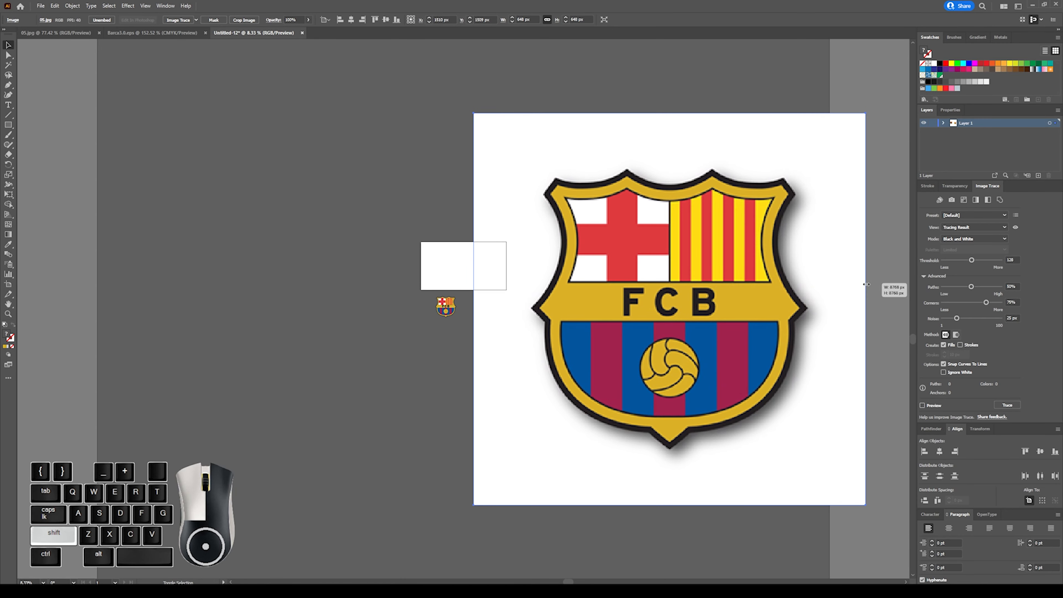
drag(866, 284, 867, 284)
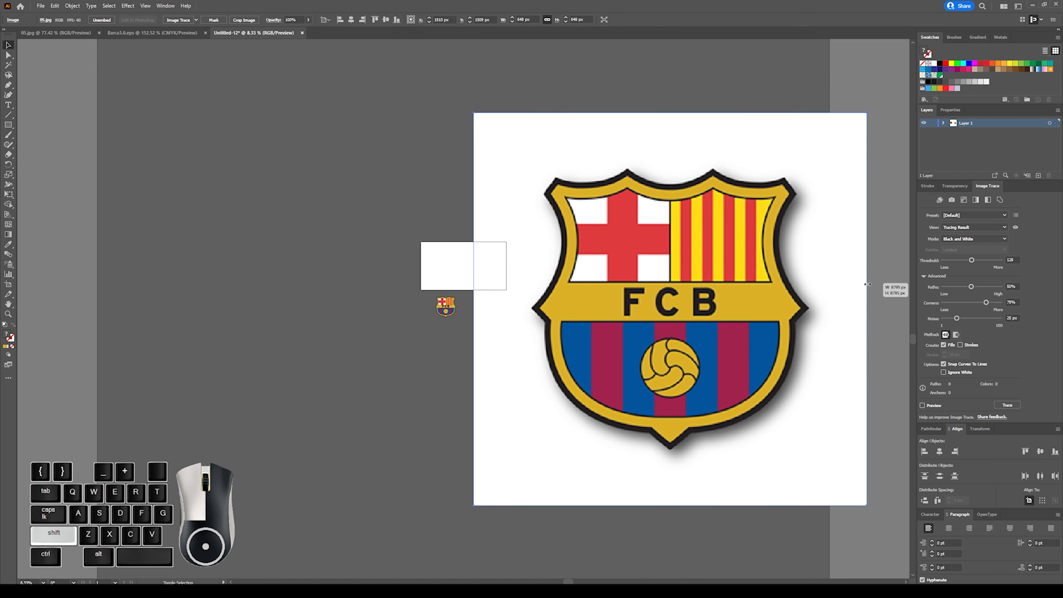
drag(867, 284, 868, 285)
Undo a non-proportional stretch of the vector crest and enlarge it proportionally to about 7511 px wide.
click(440, 306)
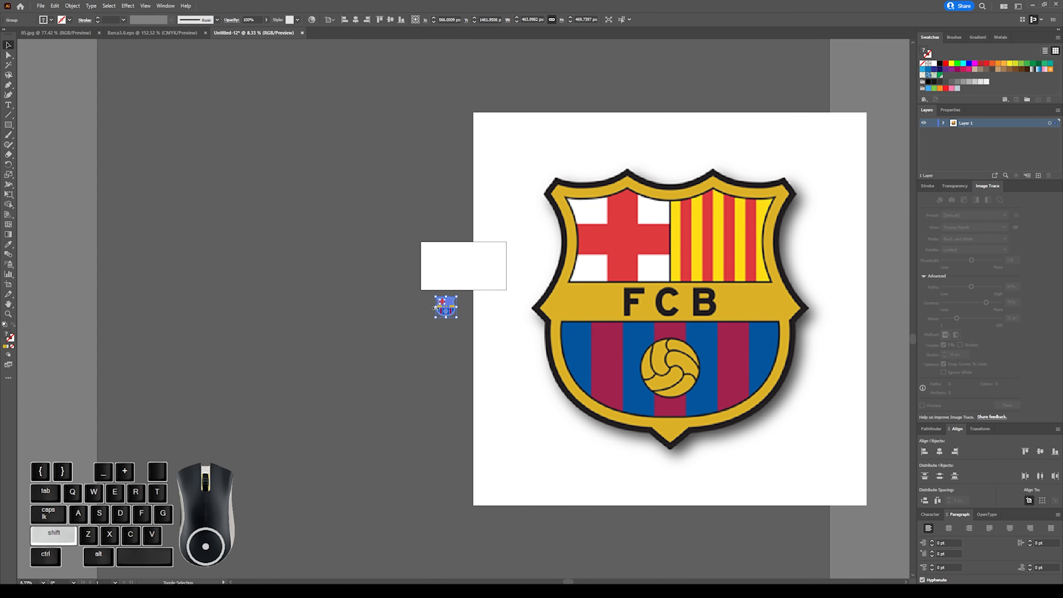
drag(436, 308, 121, 328)
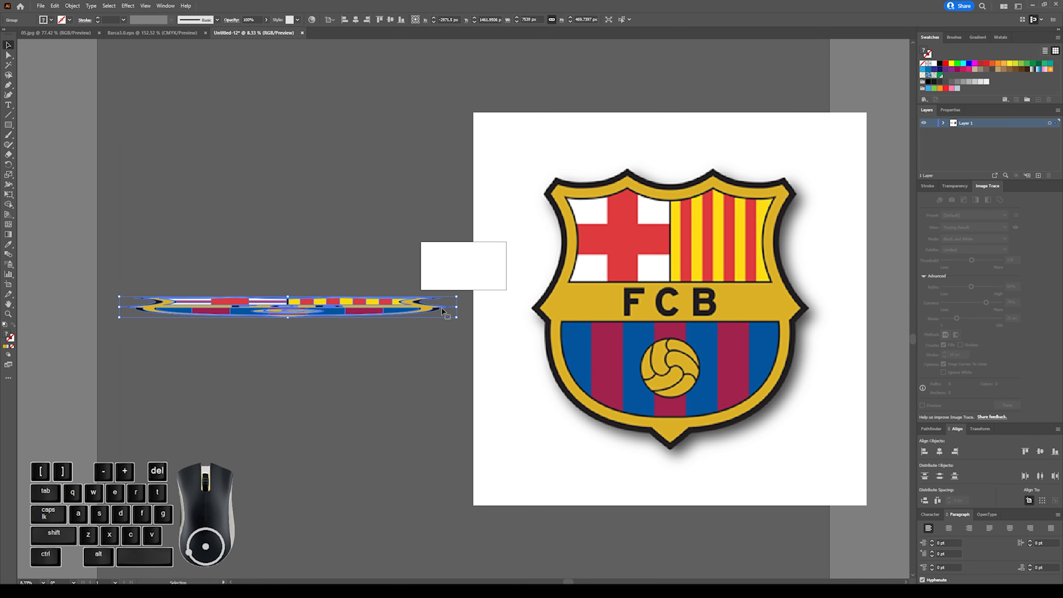
key(ctrl+z)
drag(436, 308, 98, 319)
Examine the edges of the FCB lettering on the enlarged vector crest up close.
key(ctrl+plus)
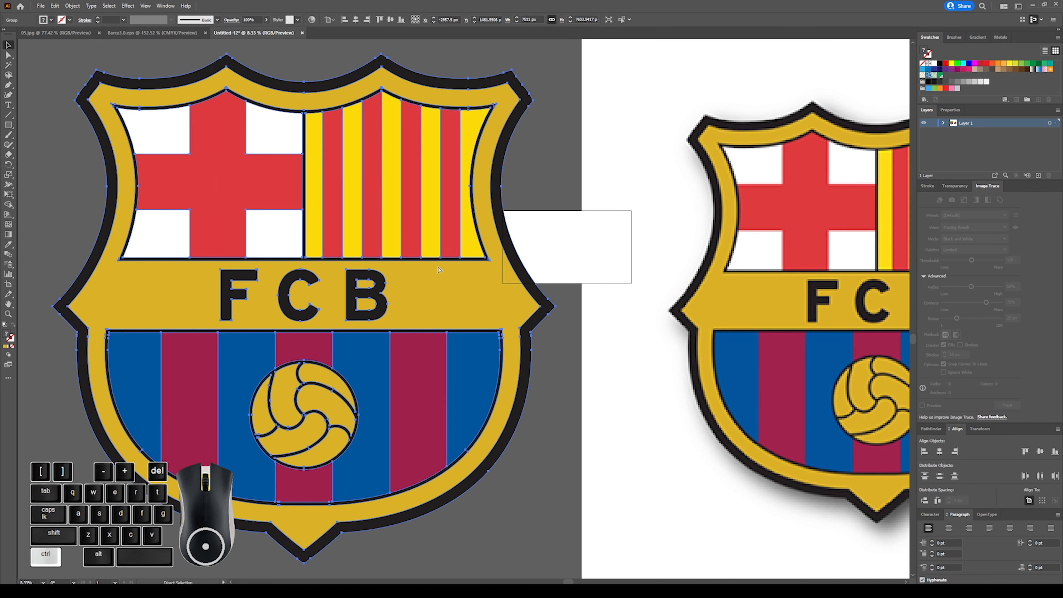
key(ctrl+plus)
key(ctrl+plus)
key(ctrl+plus)
key(ctrl+plus)
key(ctrl+plus)
key(ctrl+plus)
key(ctrl+plus)
key(ctrl+plus)
key(ctrl+plus)
key(ctrl+plus)
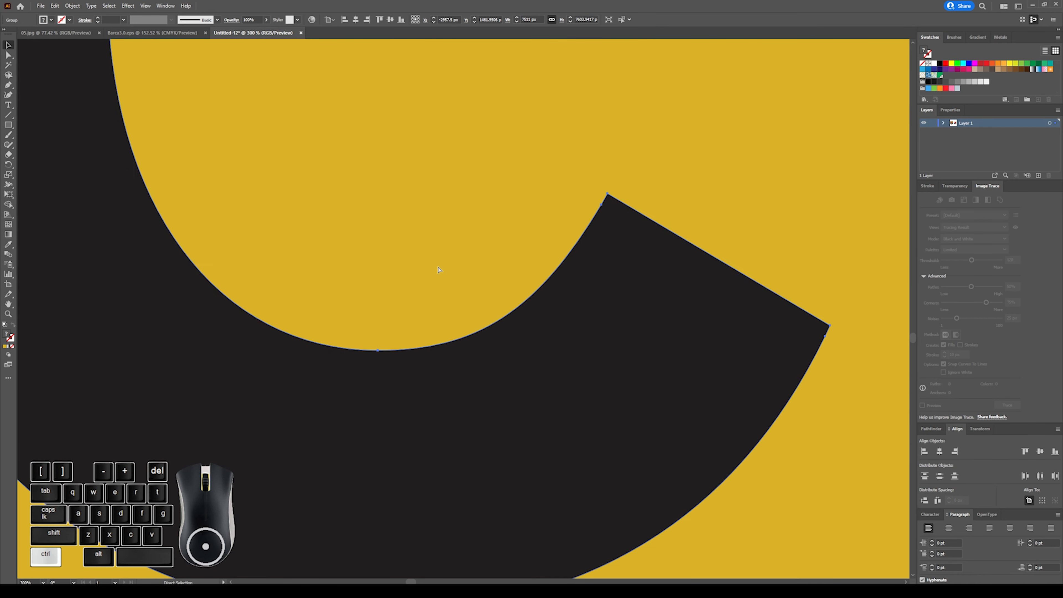
key(ctrl+minus)
key(ctrl+minus)
key(ctrl+minus)
key(ctrl+minus)
key(ctrl+minus)
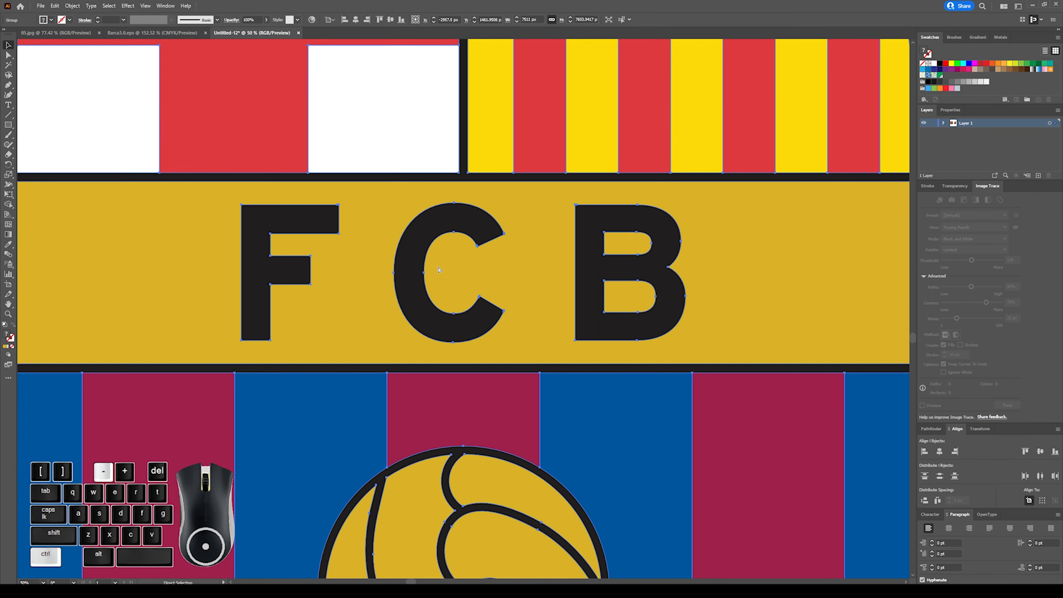
key(ctrl+minus)
key(ctrl+minus)
key(ctrl+minus)
key(ctrl+minus)
key(ctrl+minus)
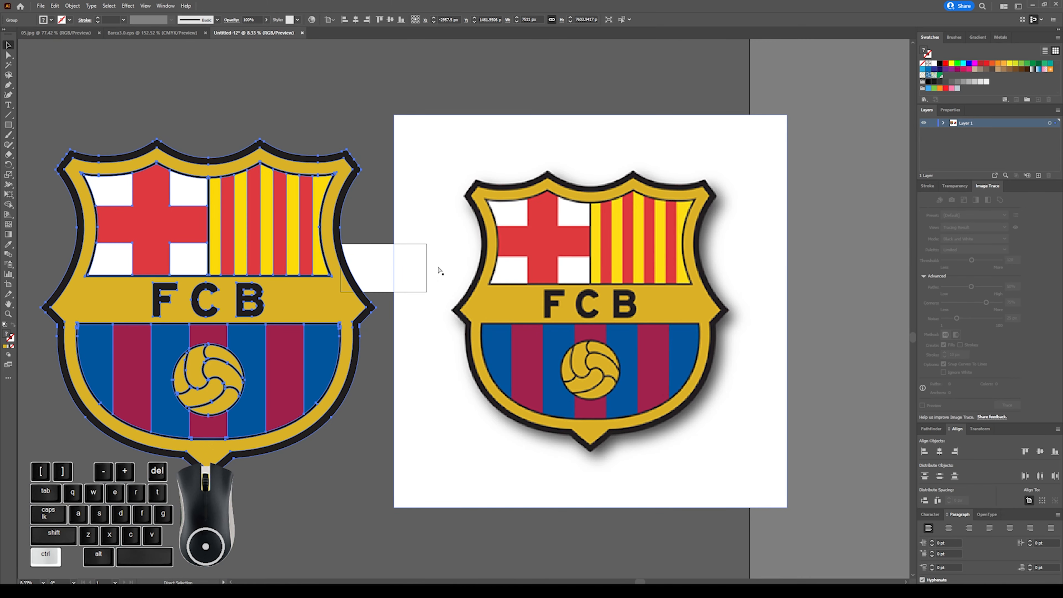
Examine the edges of the FCB lettering on the enlarged JPG crest up close for comparison.
ctrl+click(556, 249)
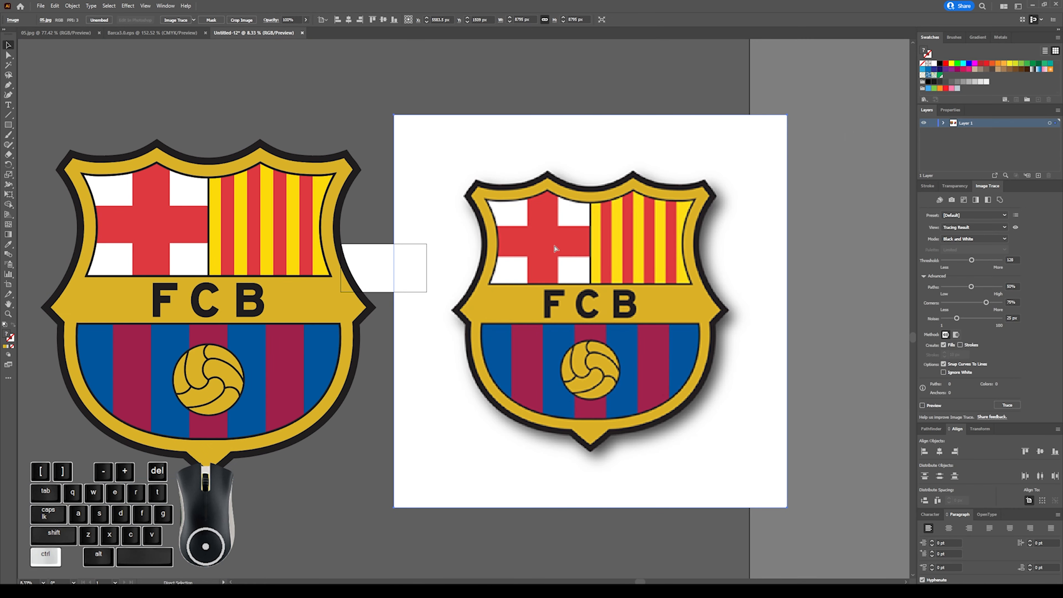
key(ctrl+plus)
key(ctrl+plus)
key(ctrl+plus)
key(ctrl+plus)
key(ctrl+plus)
key(ctrl+plus)
key(ctrl+plus)
key(ctrl+plus)
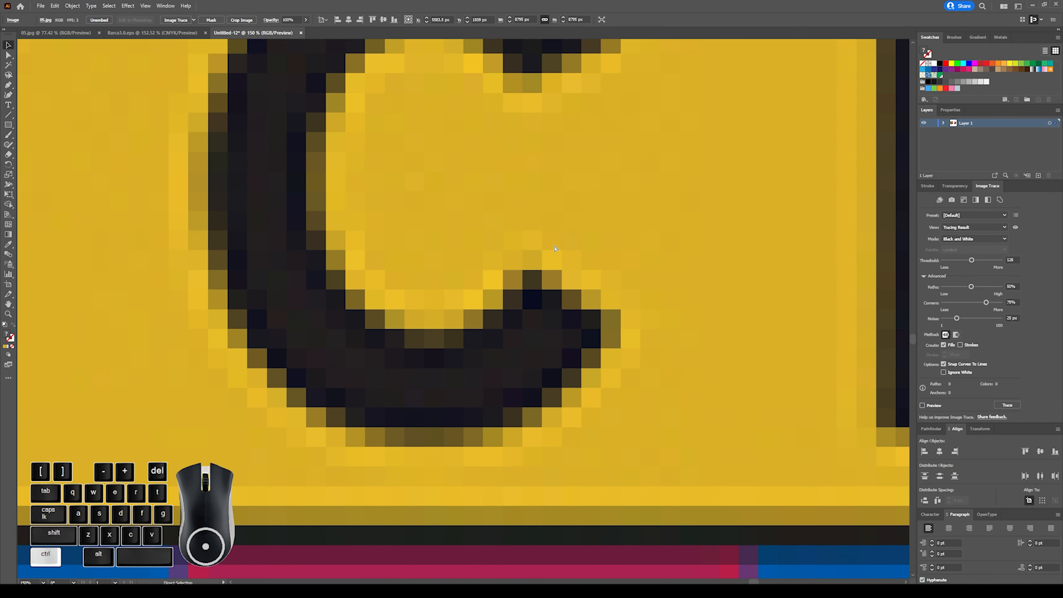
key(ctrl+minus)
key(ctrl+minus)
key(ctrl+minus)
key(ctrl+minus)
key(ctrl+minus)
key(ctrl+minus)
key(ctrl+minus)
key(ctrl+minus)
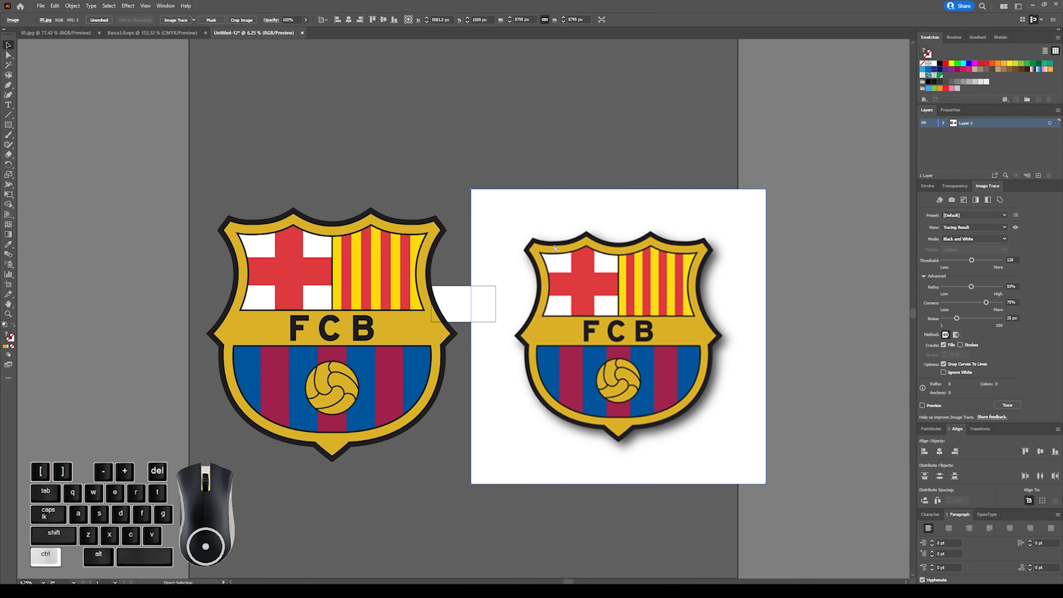
Undo the enlargements and moves of both crests, restoring their original sizes and places on the artboard.
key(ctrl+z)
key(ctrl+z)
key(ctrl+z)
key(ctrl+z)
key(ctrl+z)
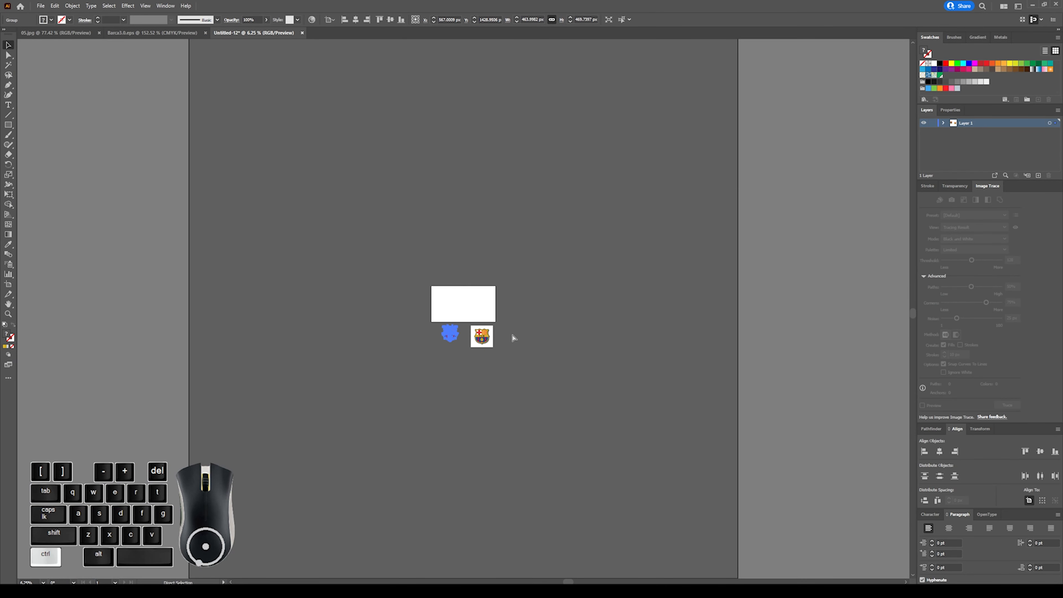
key(ctrl+plus)
key(ctrl+plus)
key(ctrl+plus)
key(ctrl+plus)
key(ctrl+plus)
key(ctrl+plus)
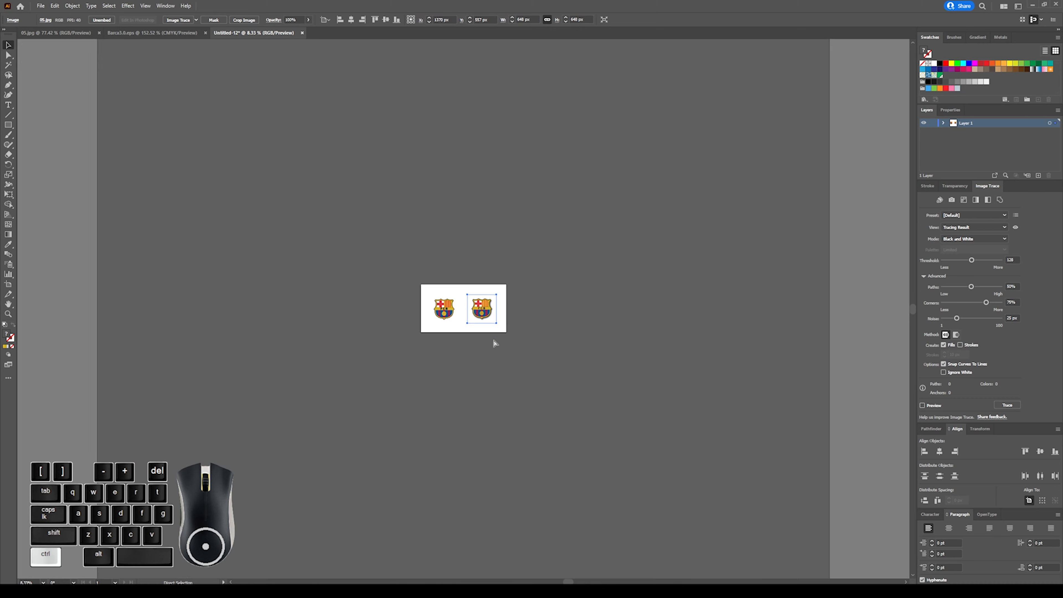
key(ctrl+plus)
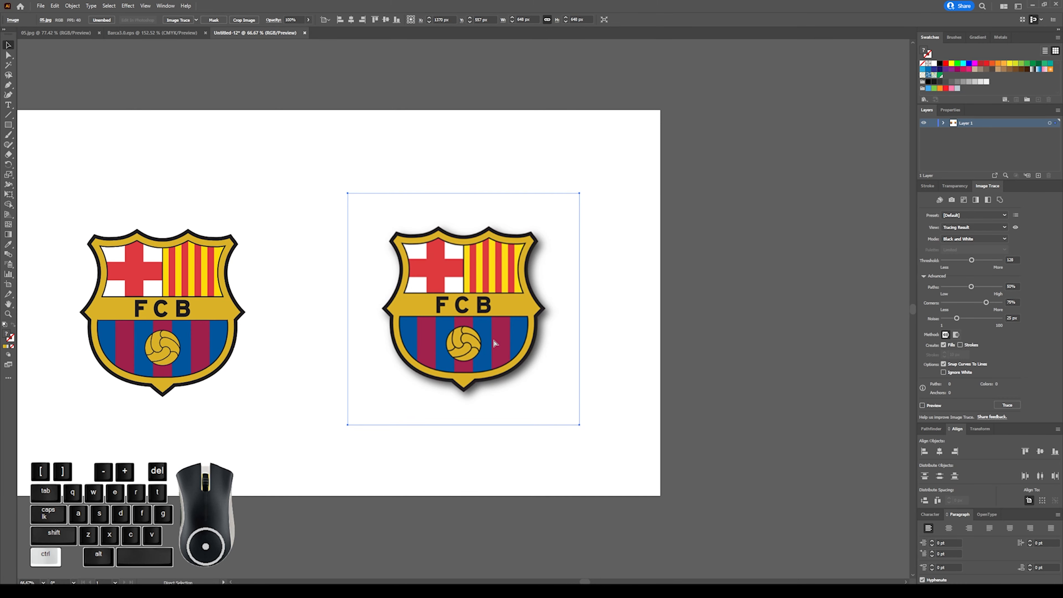
Convert the JPG crest with the drop shadow to a tracing using Image Trace with the default preset.
scroll(503, 339, left, 1)
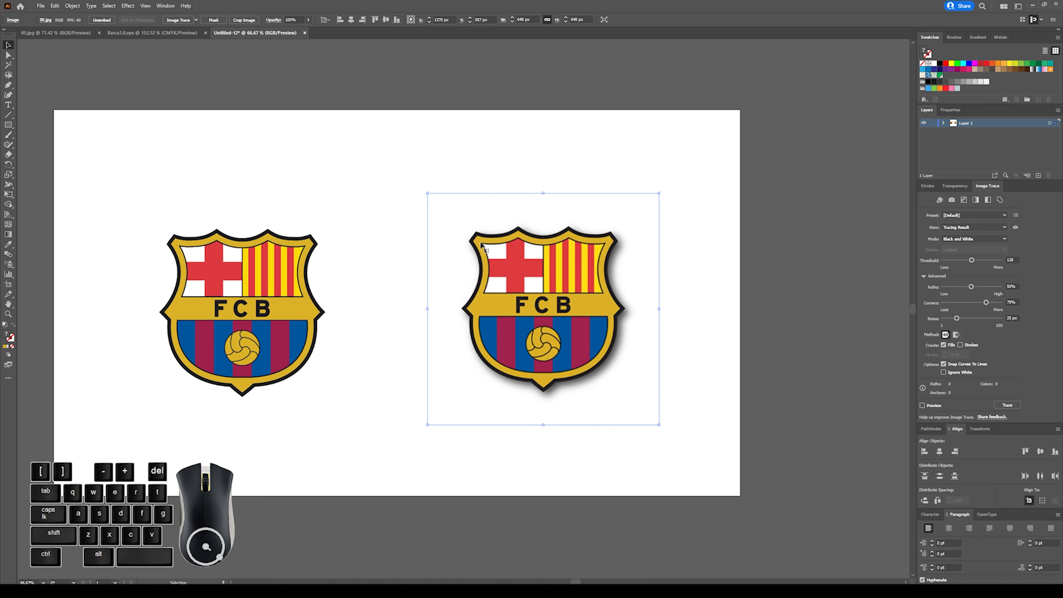
click(486, 98)
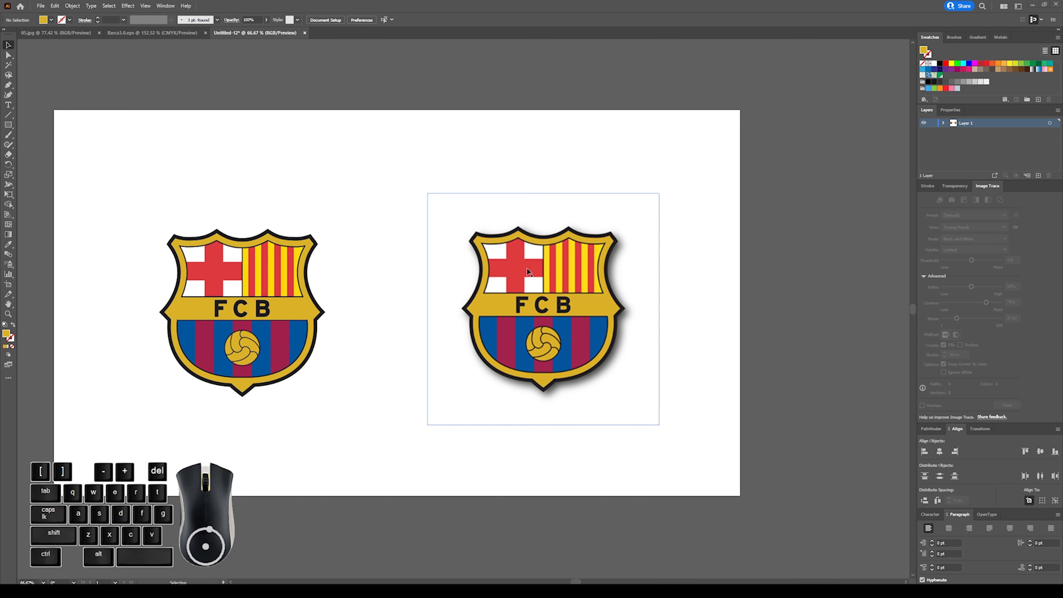
click(530, 224)
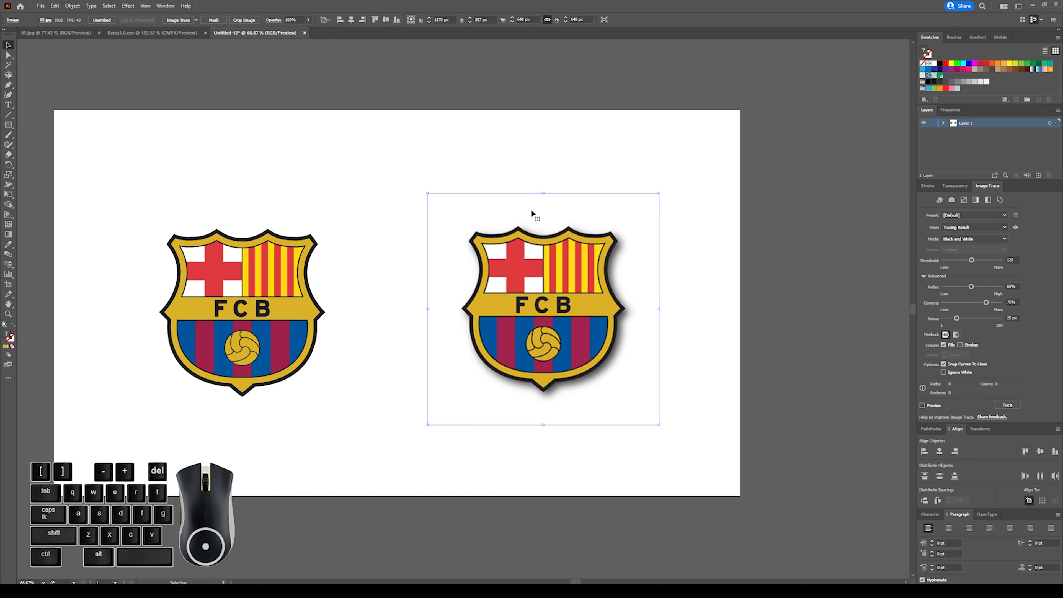
click(178, 20)
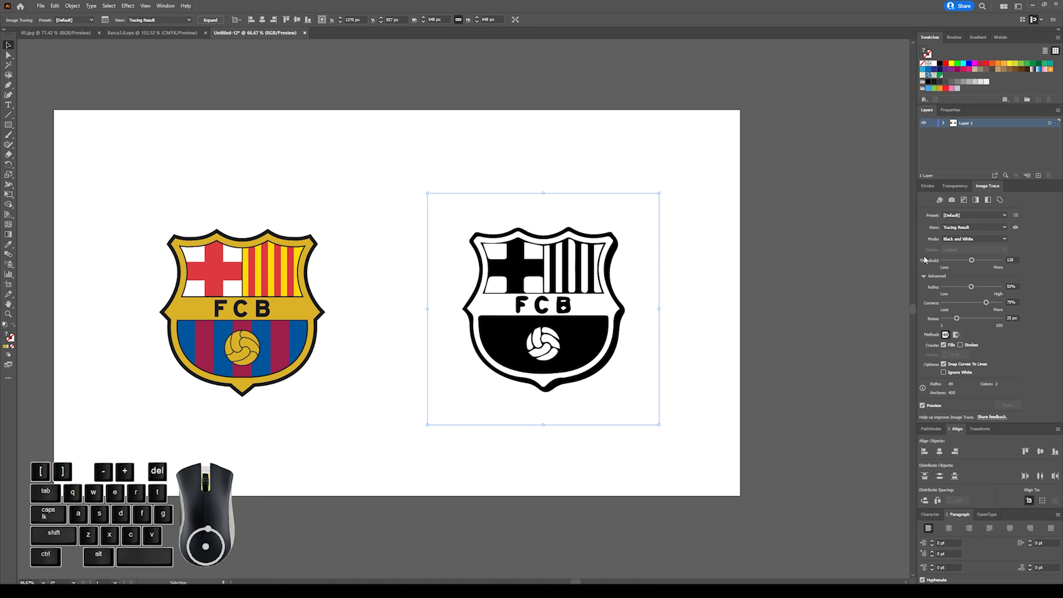
Change the traced crest's colour mode to Grayscale.
click(92, 19)
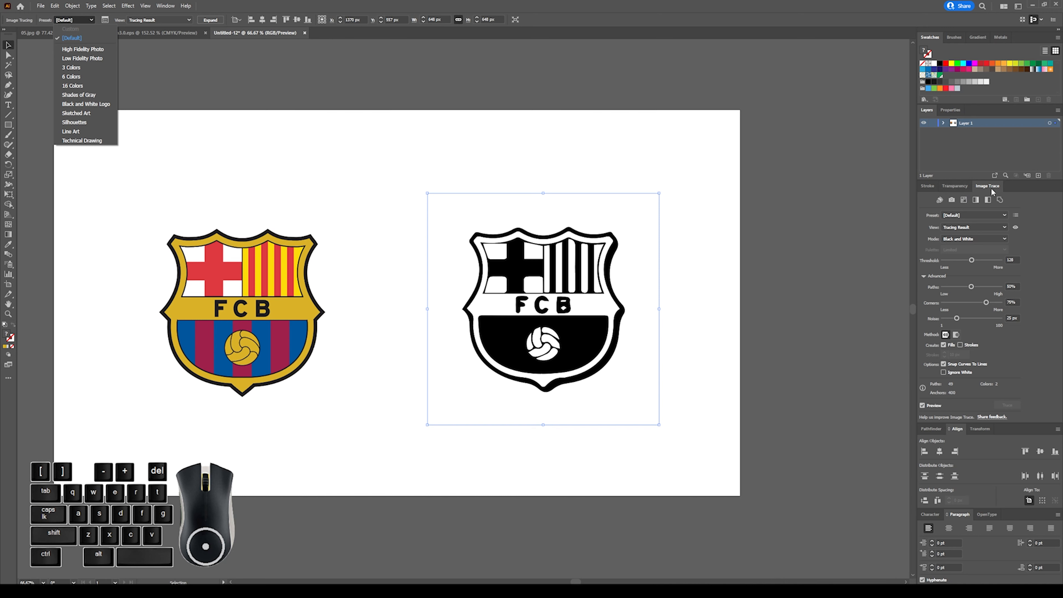
click(977, 239)
click(977, 239)
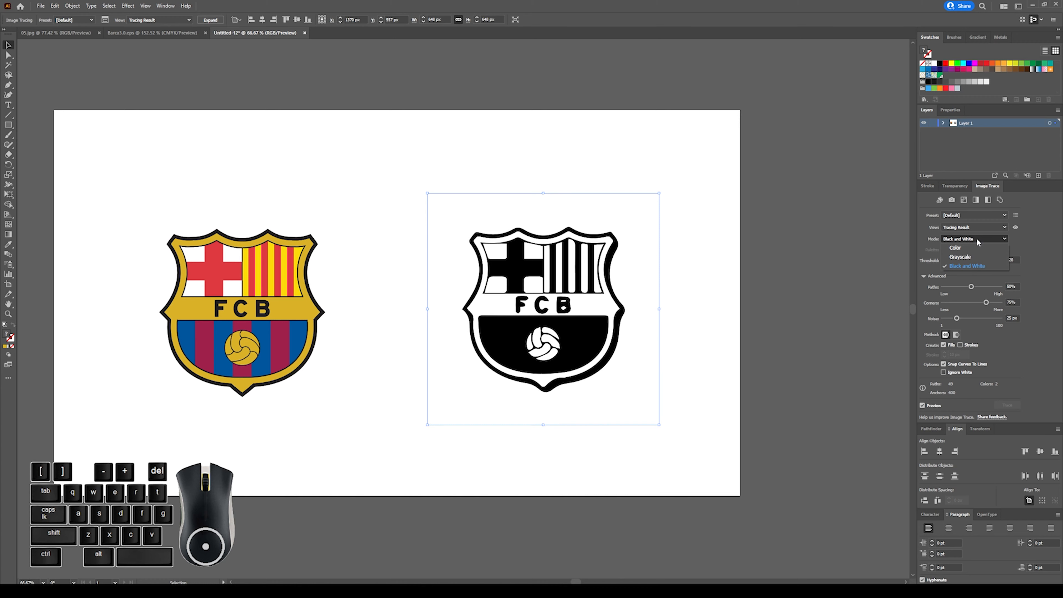
click(972, 258)
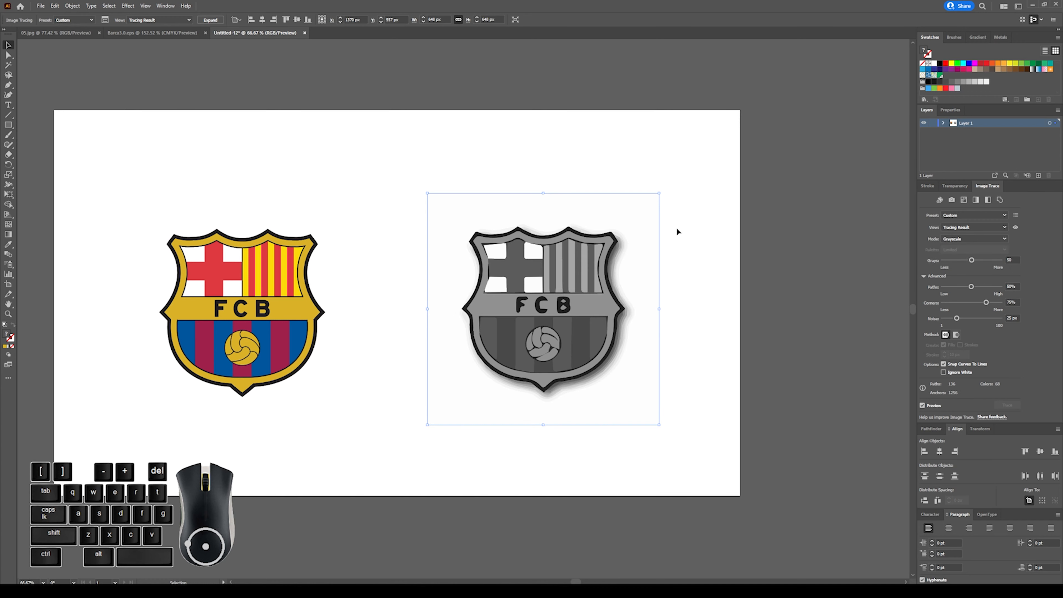
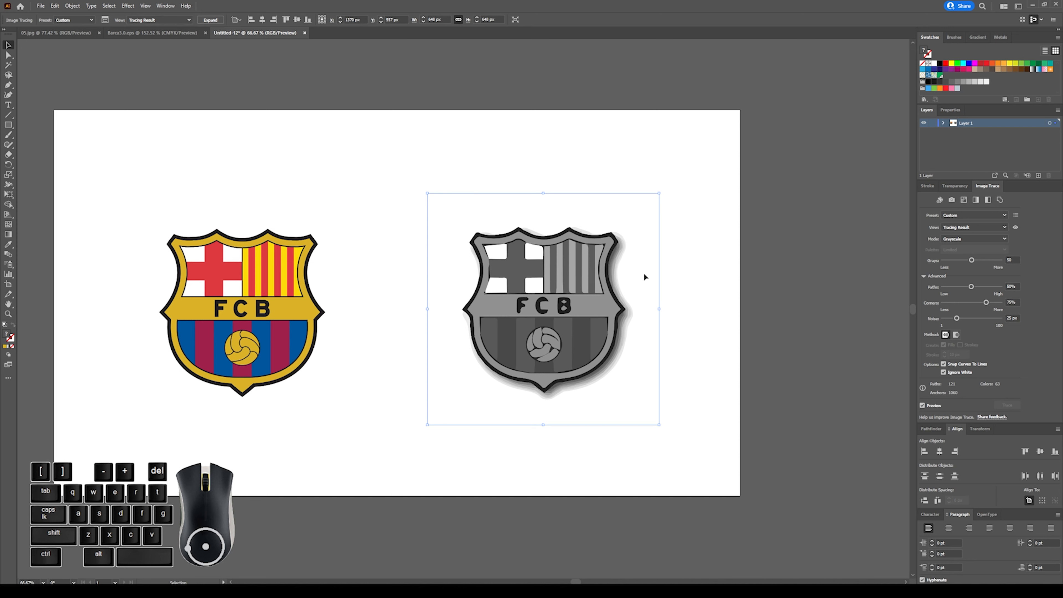
Expand the grayscale tracing of the crest into editable vector paths and deselect it.
click(208, 20)
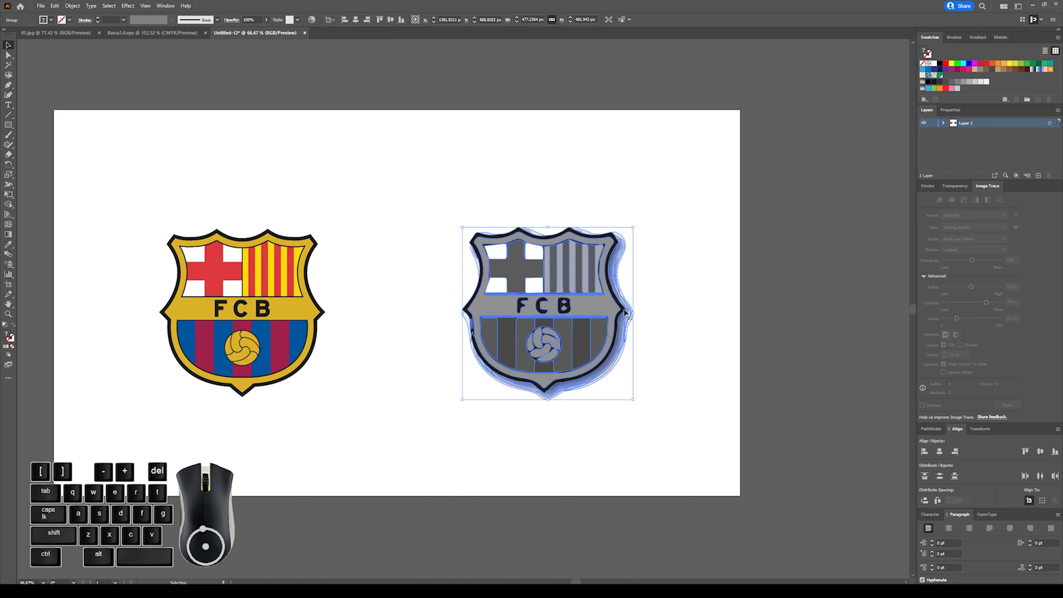
click(657, 277)
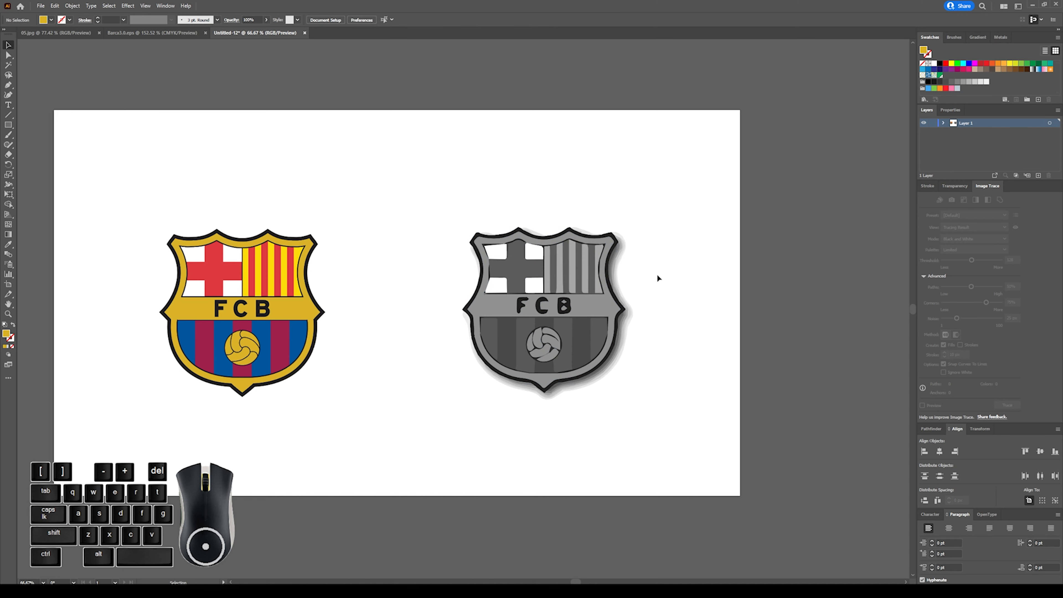
Isolate the colour crest's group, try moving its yellow shield shape aside, and undo the move.
double_click(315, 247)
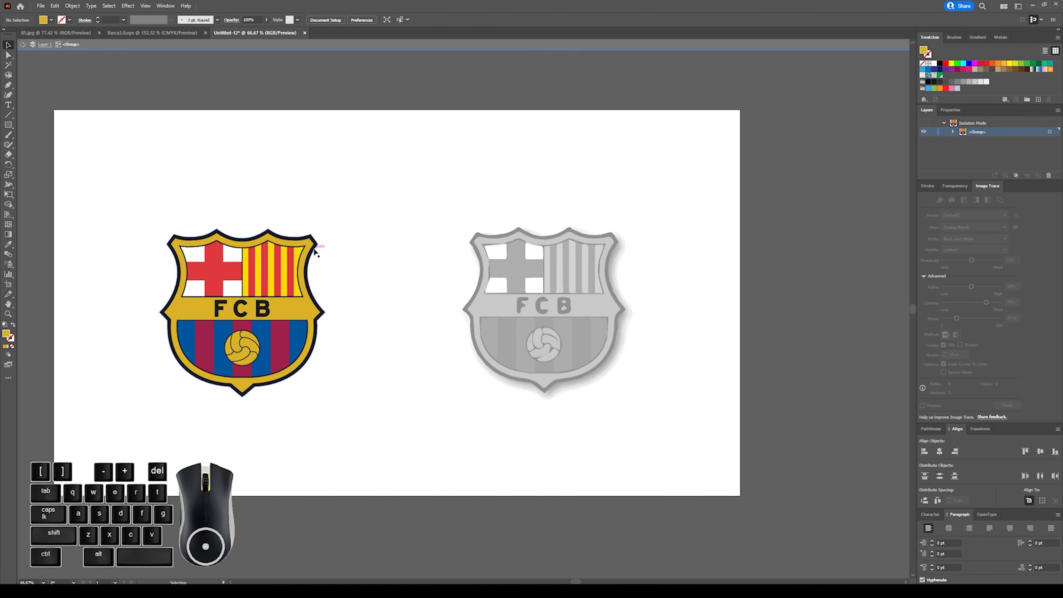
drag(314, 250, 392, 241)
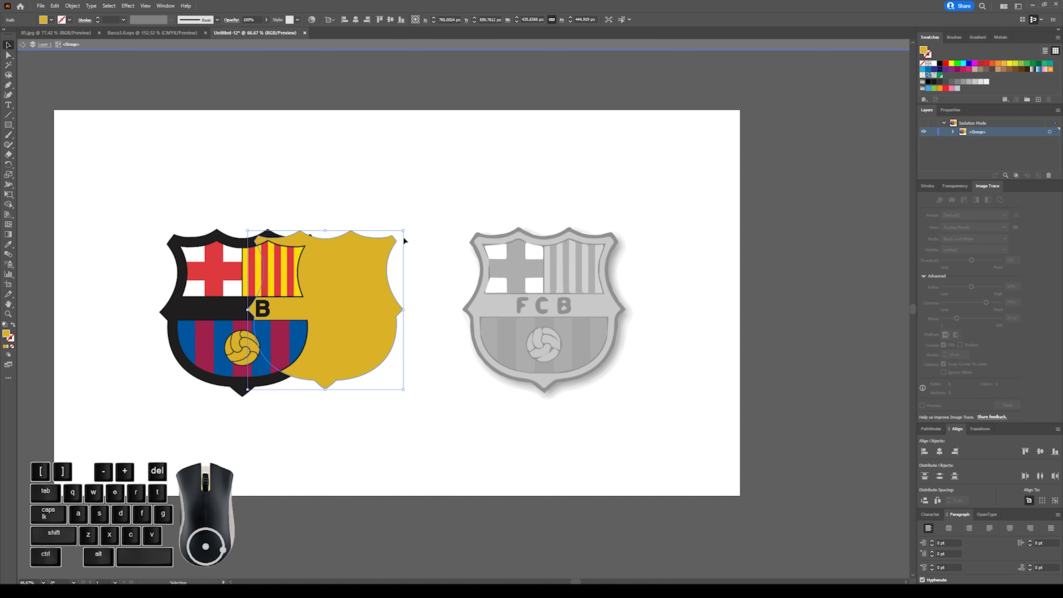
key(ctrl+z)
double_click(419, 244)
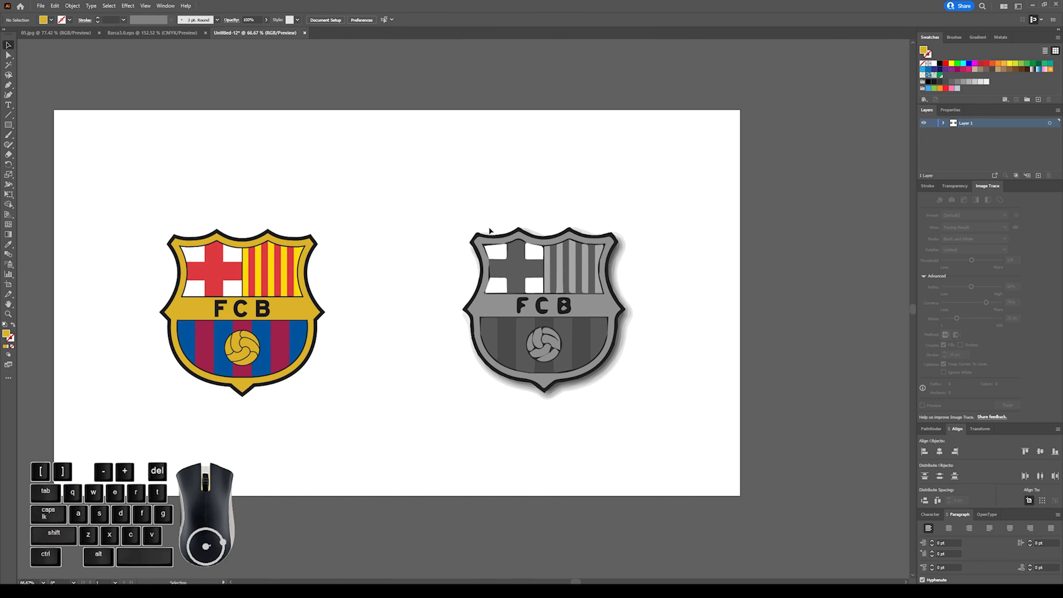
Isolate the traced crest's group, try moving its light grey frame shape aside, and undo the move.
double_click(610, 243)
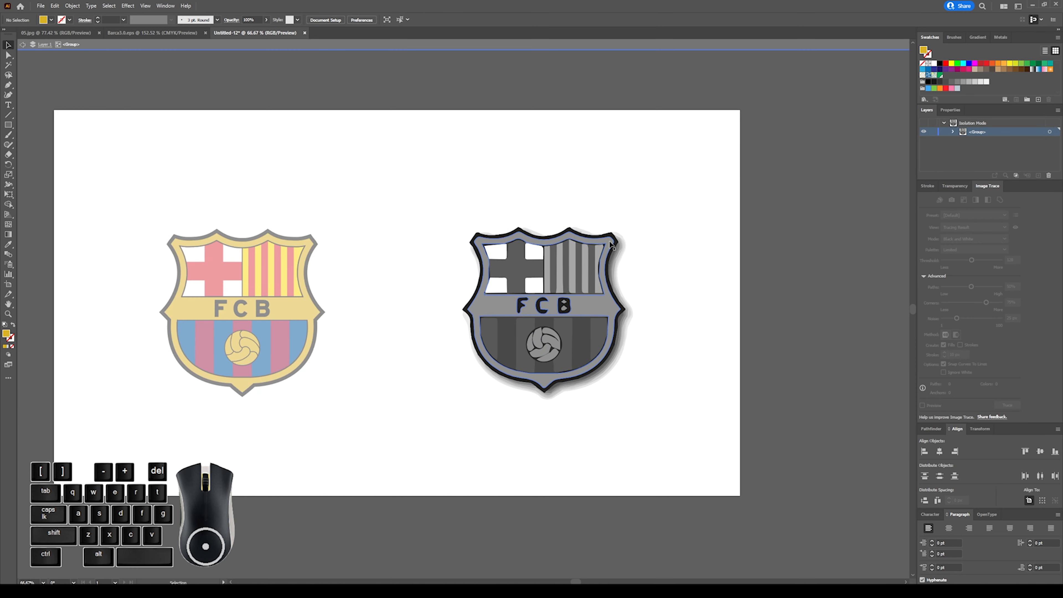
drag(612, 244, 730, 261)
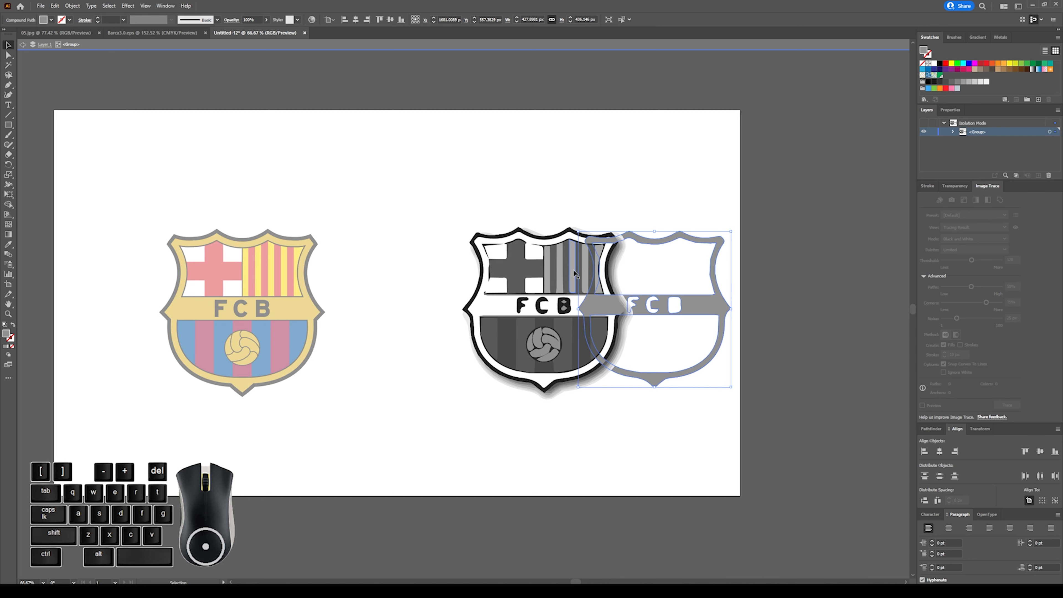
key(ctrl+z)
double_click(560, 193)
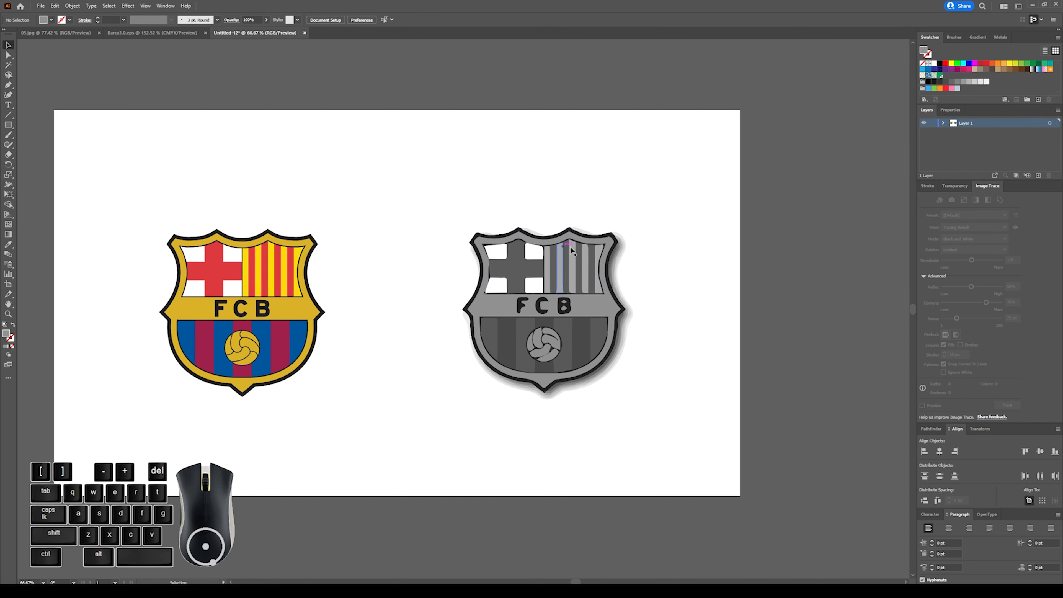
click(628, 256)
double_click(628, 255)
drag(646, 256, 612, 269)
click(636, 230)
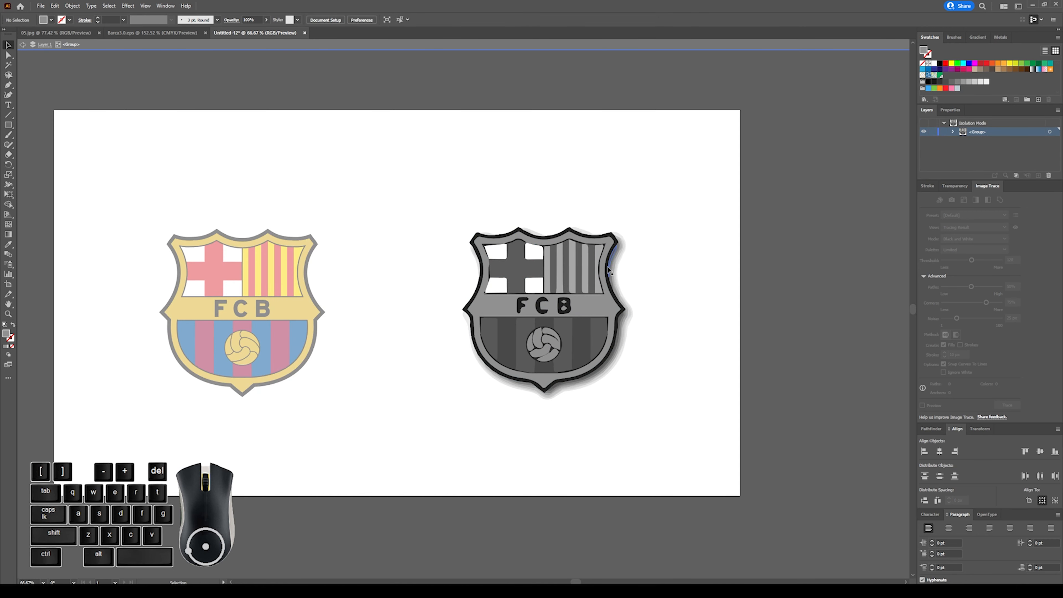
double_click(594, 197)
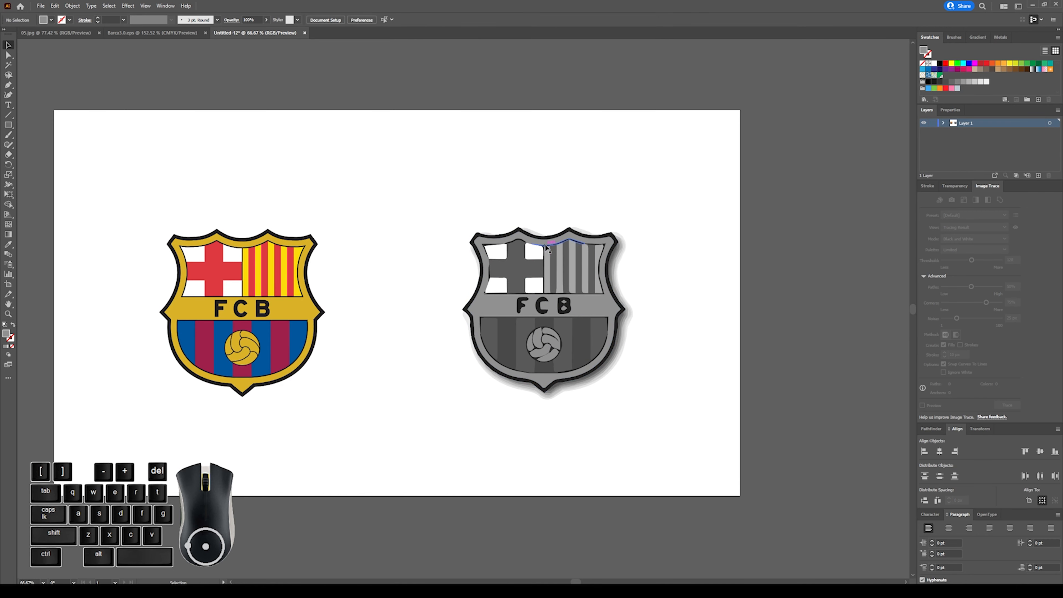
Isolate the traced crest's group and delete the drop-shadow bands along its upper right edge.
click(572, 244)
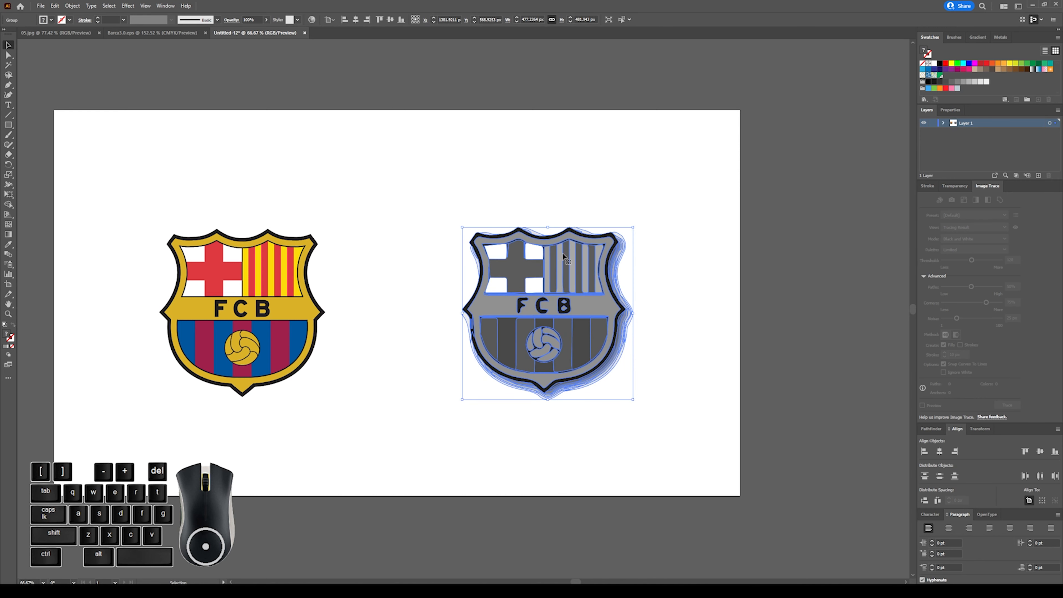
double_click(597, 250)
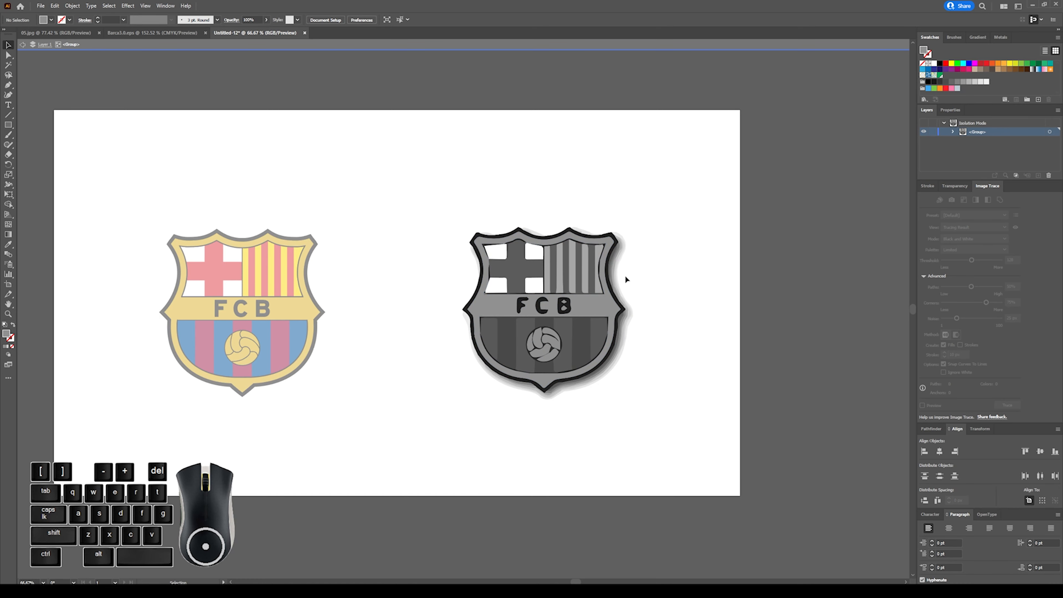
key(ctrl+plus)
key(ctrl+plus)
key(ctrl+plus)
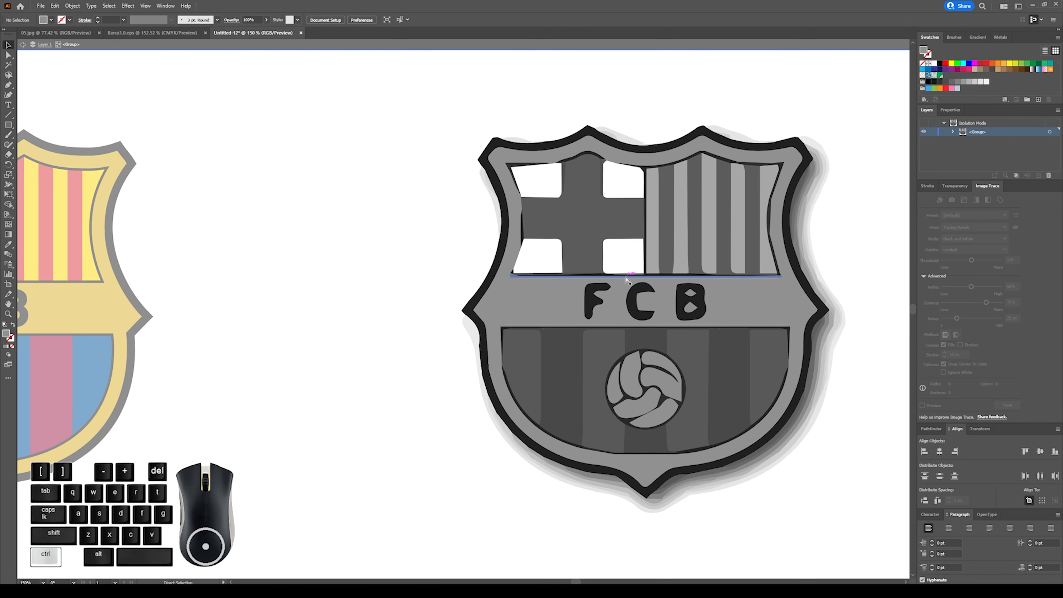
scroll(626, 281, right, 5)
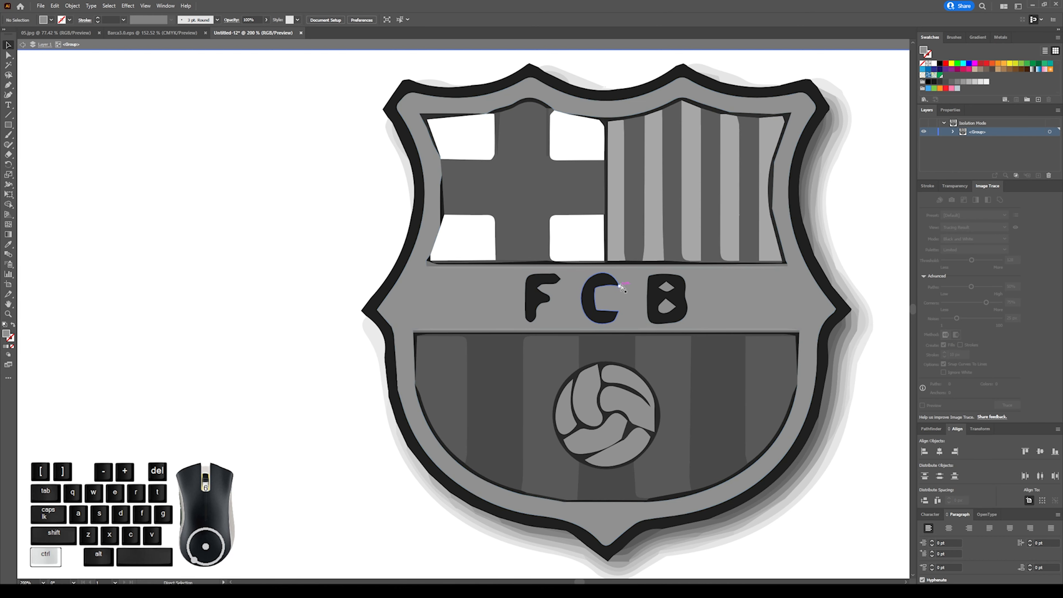
scroll(625, 285, right, 4)
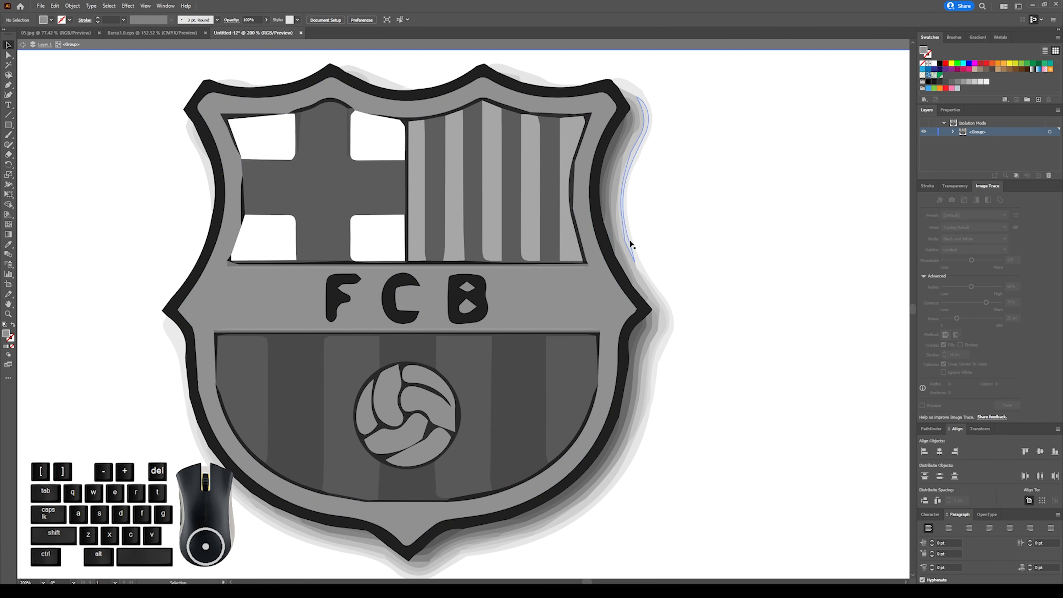
click(619, 162)
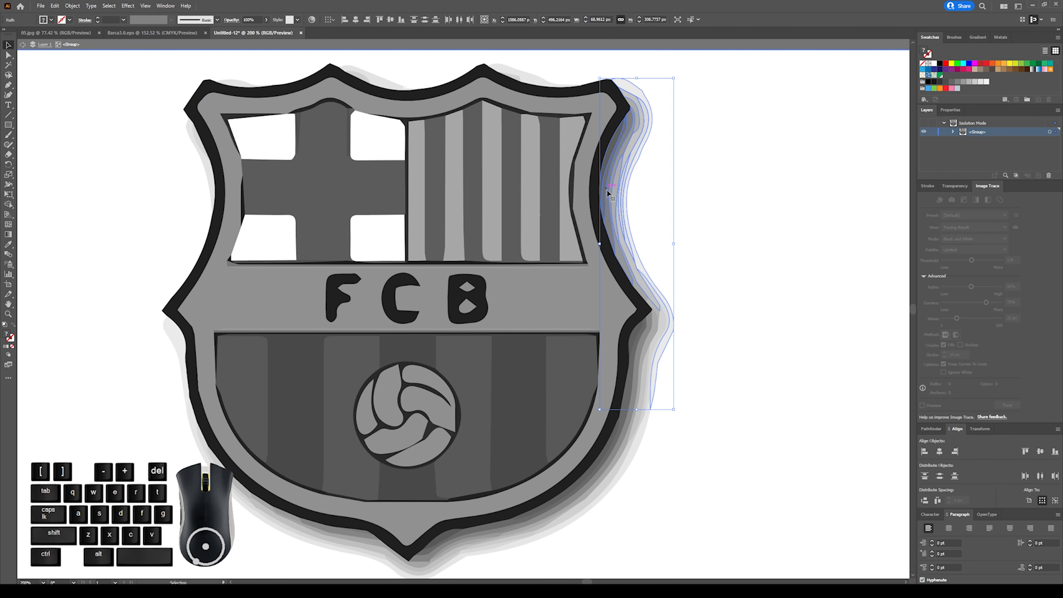
key(Delete)
click(633, 124)
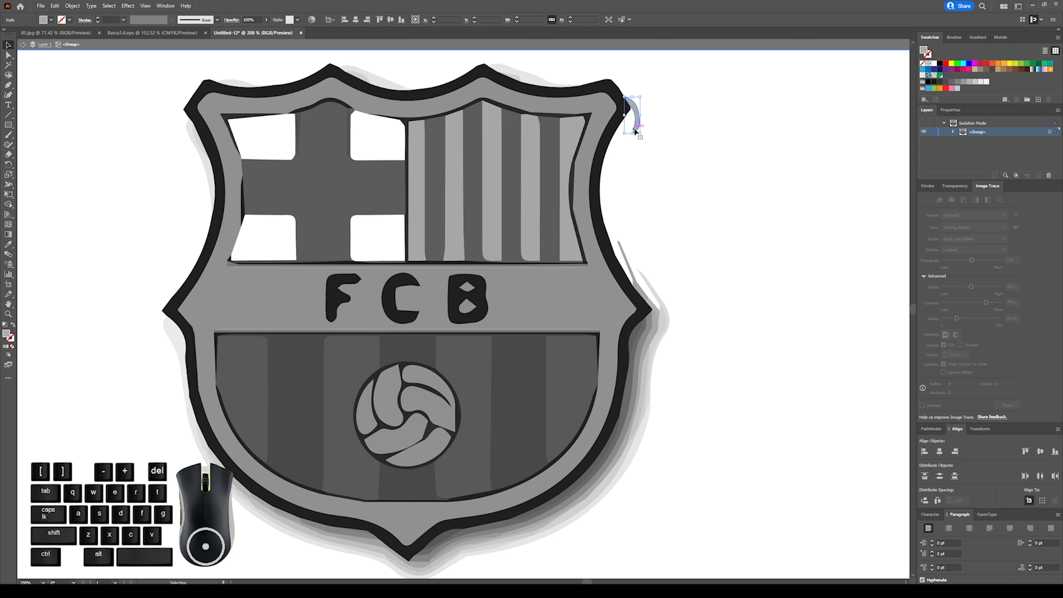
key(Delete)
Delete the leftover shadow slivers just above the crest's right-hand point.
click(628, 258)
key(Delete)
click(649, 278)
key(Delete)
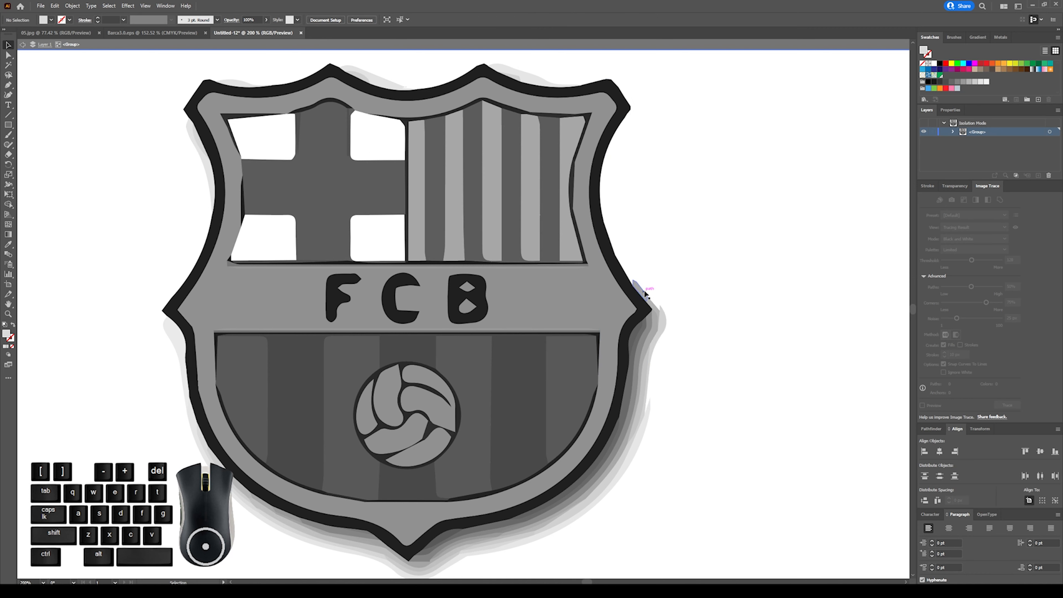
click(645, 293)
key(Delete)
Delete the layered shadow shapes along the crest's lower right edge, from the right-hand point downwards.
drag(667, 300, 640, 436)
key(Delete)
click(652, 324)
key(Delete)
click(644, 329)
key(Delete)
click(641, 330)
key(Delete)
key(Delete)
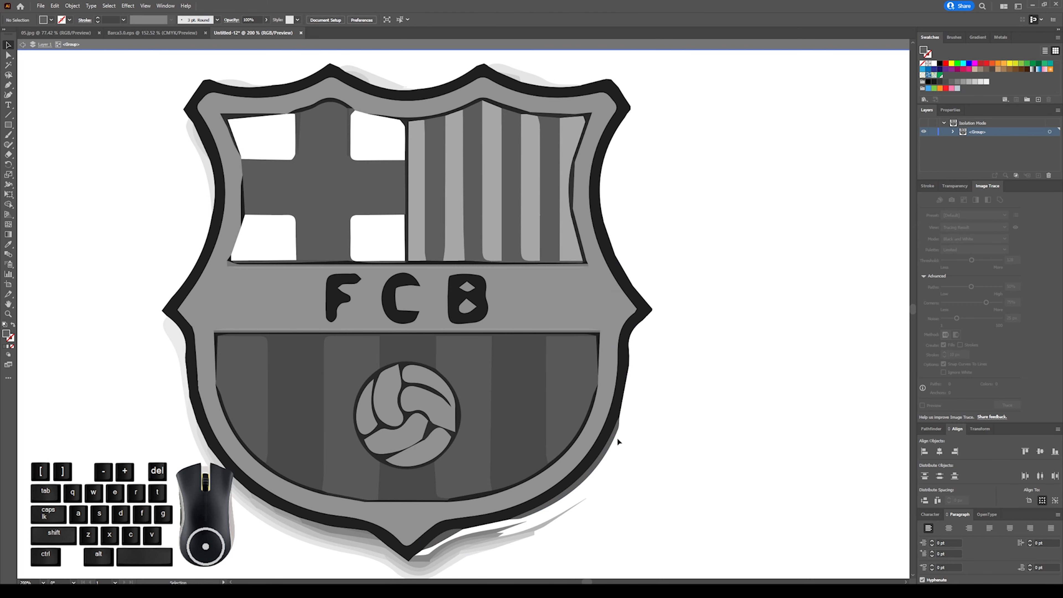
click(614, 439)
Delete the shadow shapes beneath the crest on both sides of its bottom tip.
key(Delete)
drag(546, 547, 443, 539)
key(Delete)
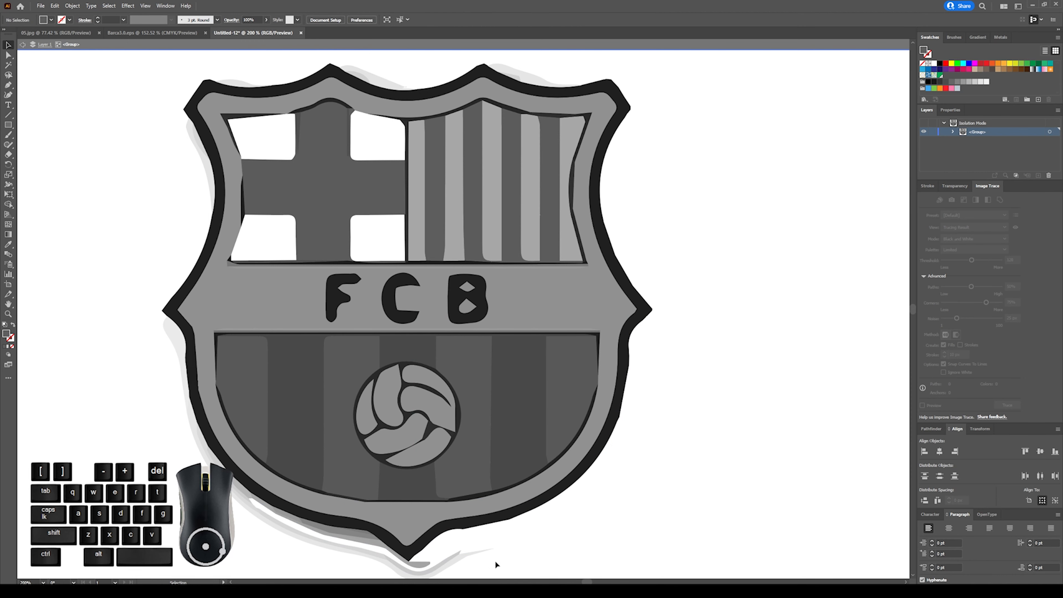
drag(495, 564, 328, 530)
key(Delete)
click(263, 521)
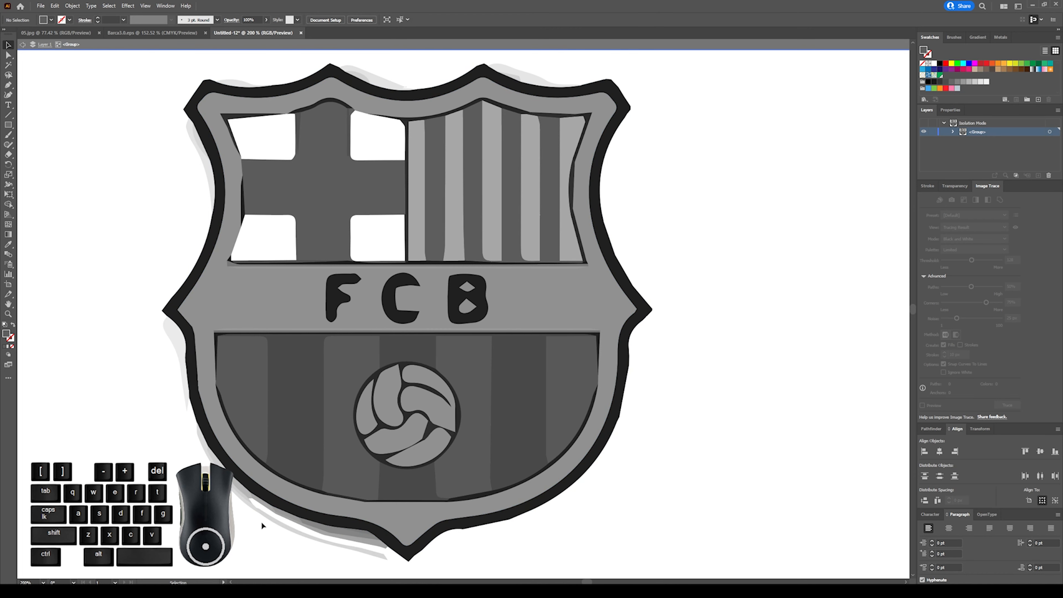
drag(261, 522, 247, 499)
key(Delete)
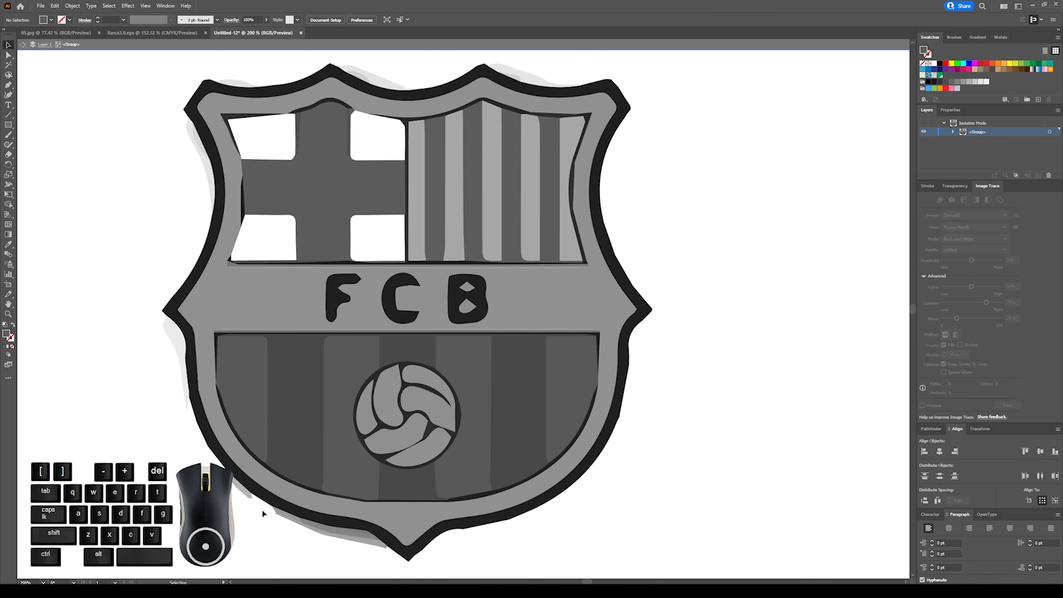
click(277, 513)
click(298, 520)
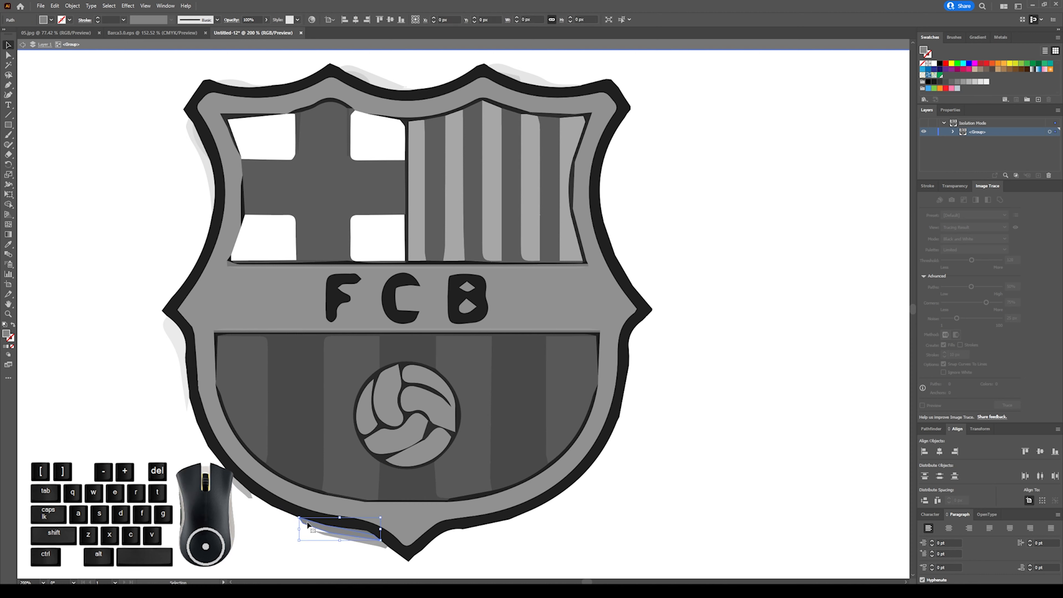
key(Delete)
click(360, 538)
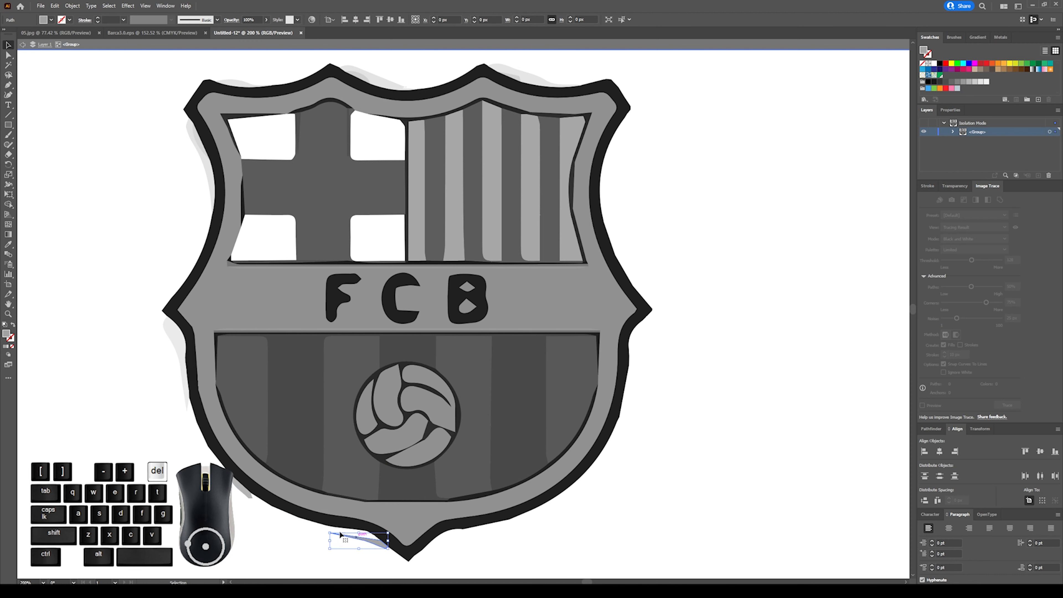
key(Delete)
Delete the remaining shadow pieces along the crest's left side and beside its two top peaks.
click(248, 497)
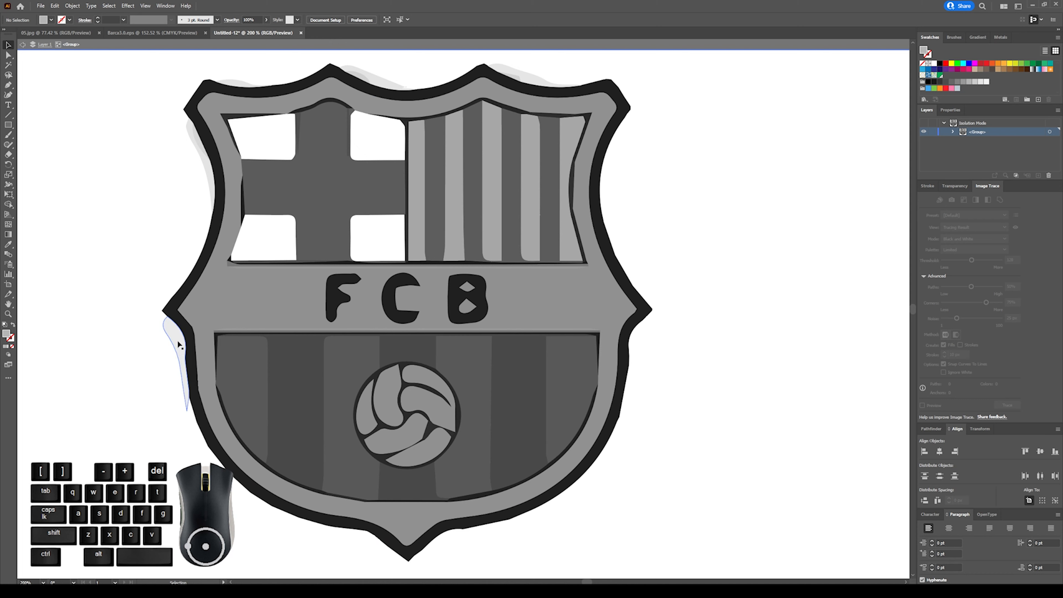
key(Delete)
click(188, 144)
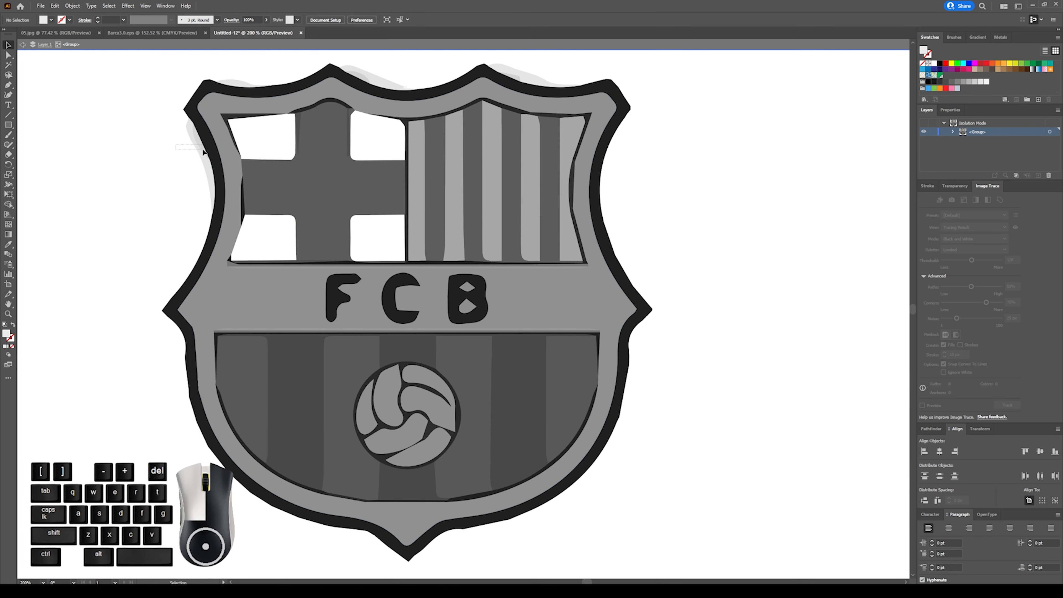
key(Delete)
click(361, 80)
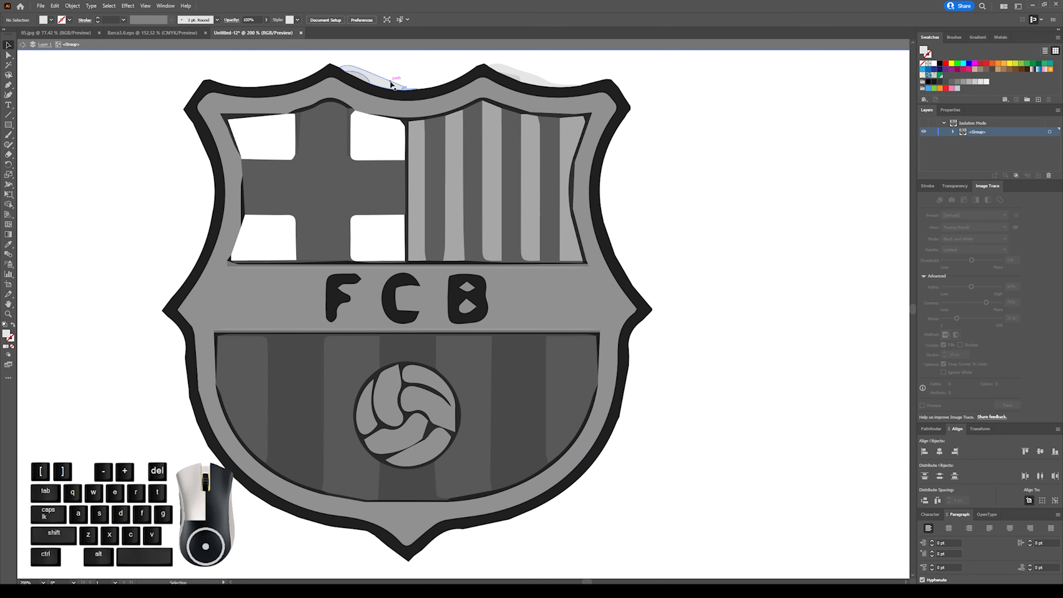
key(Delete)
click(576, 83)
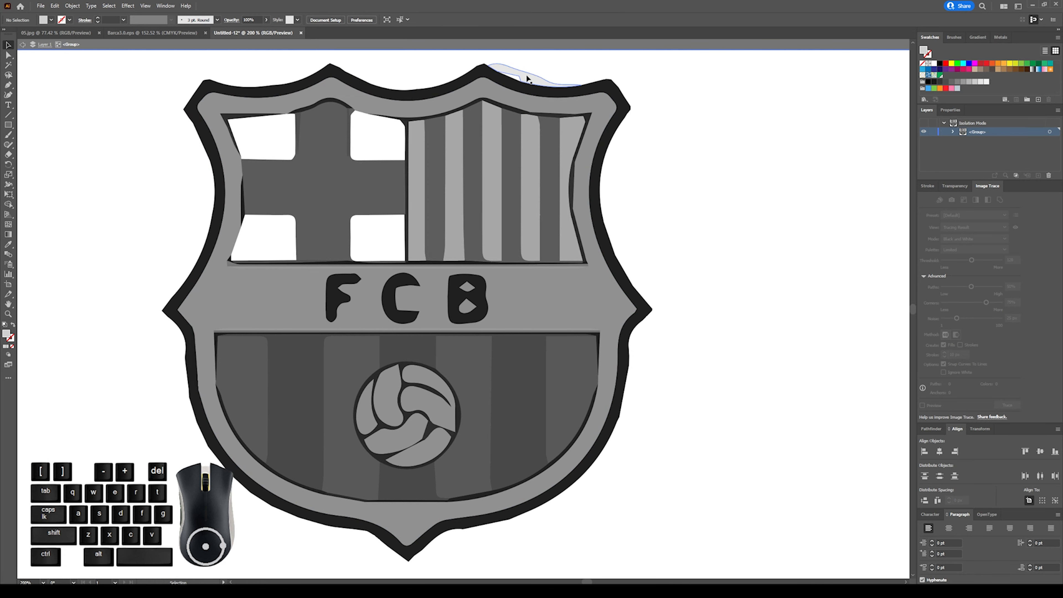
key(Delete)
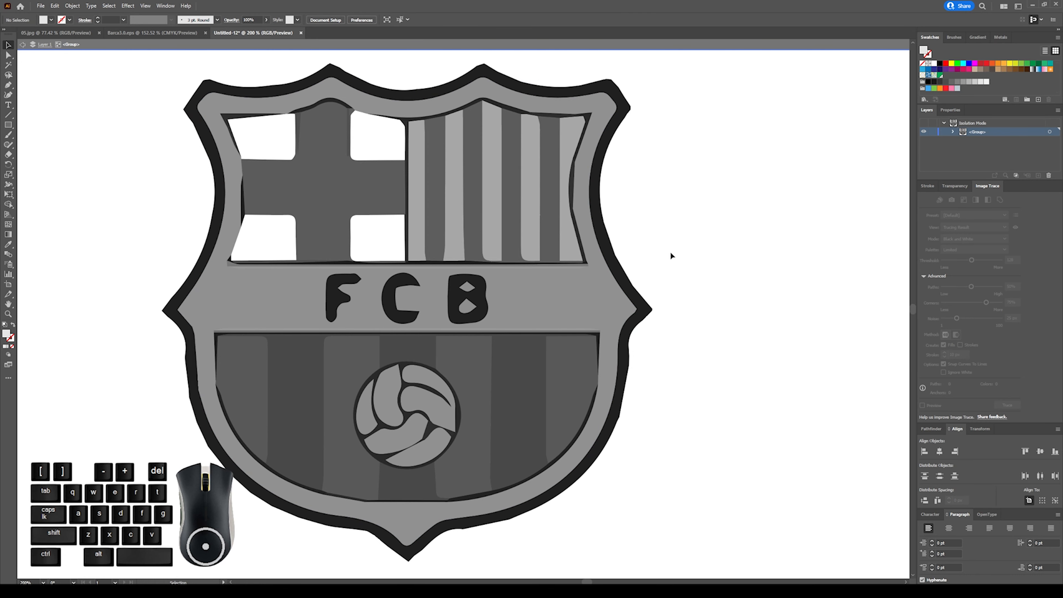
Unite all the shapes of the gray traced crest into one silhouette with Pathfinder.
key(ctrl+minus)
key(ctrl+minus)
key(ctrl+minus)
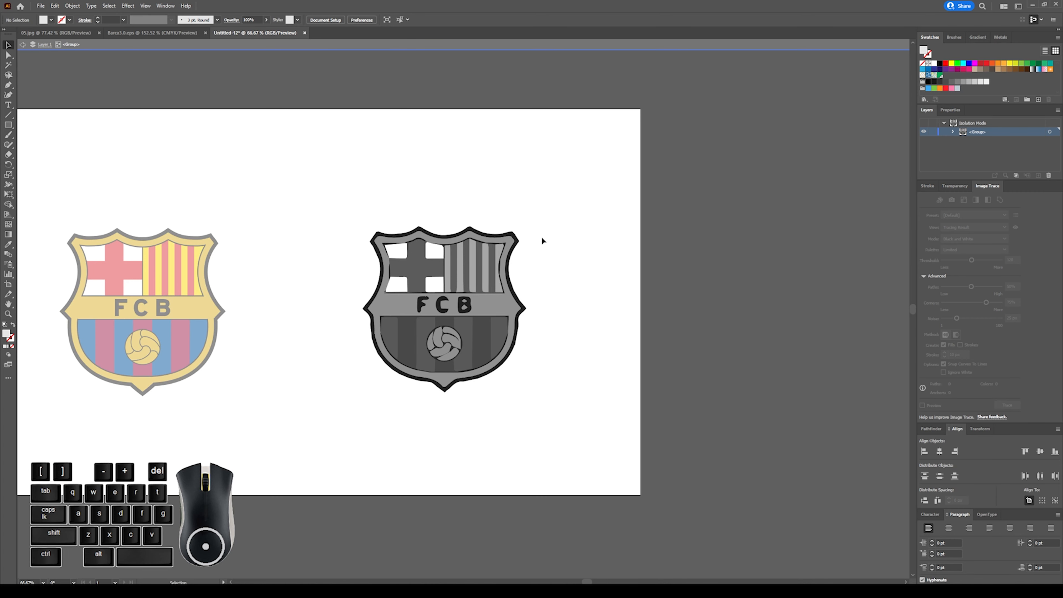
scroll(526, 213, up, 2)
drag(310, 222, 358, 267)
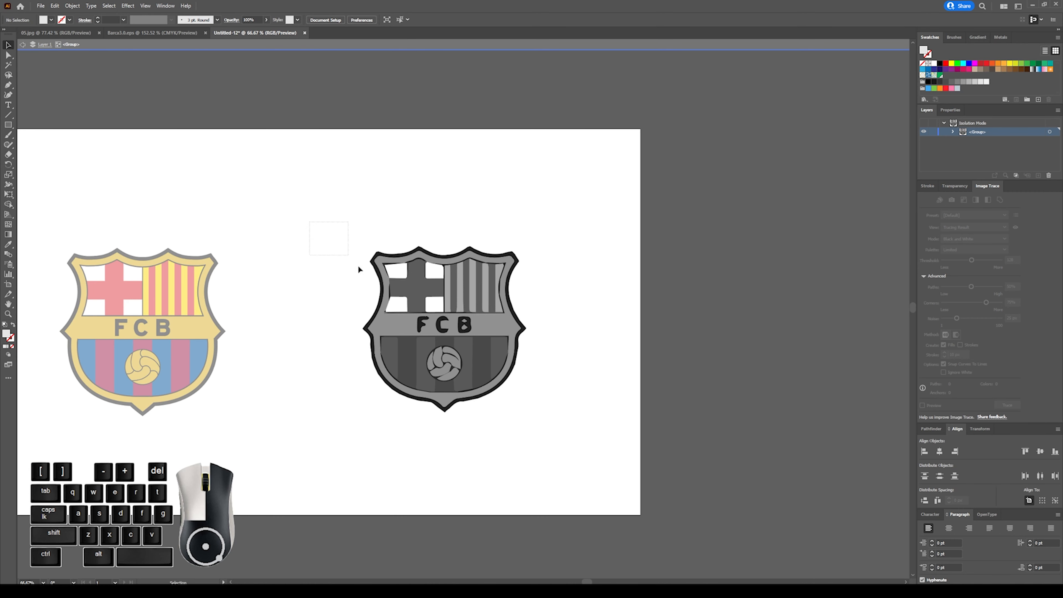
drag(589, 456, 595, 464)
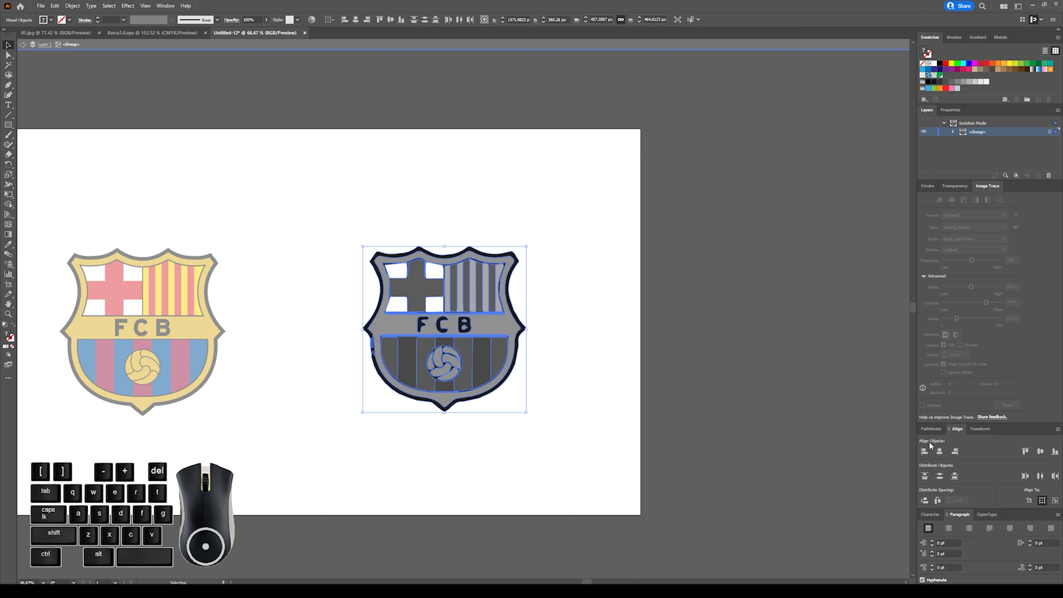
click(928, 428)
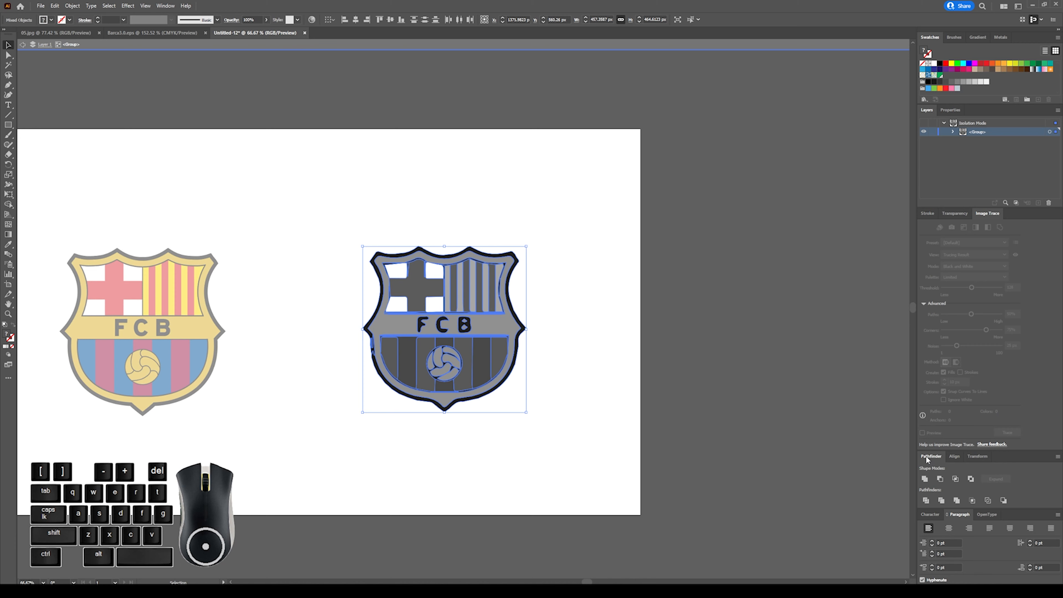
click(165, 6)
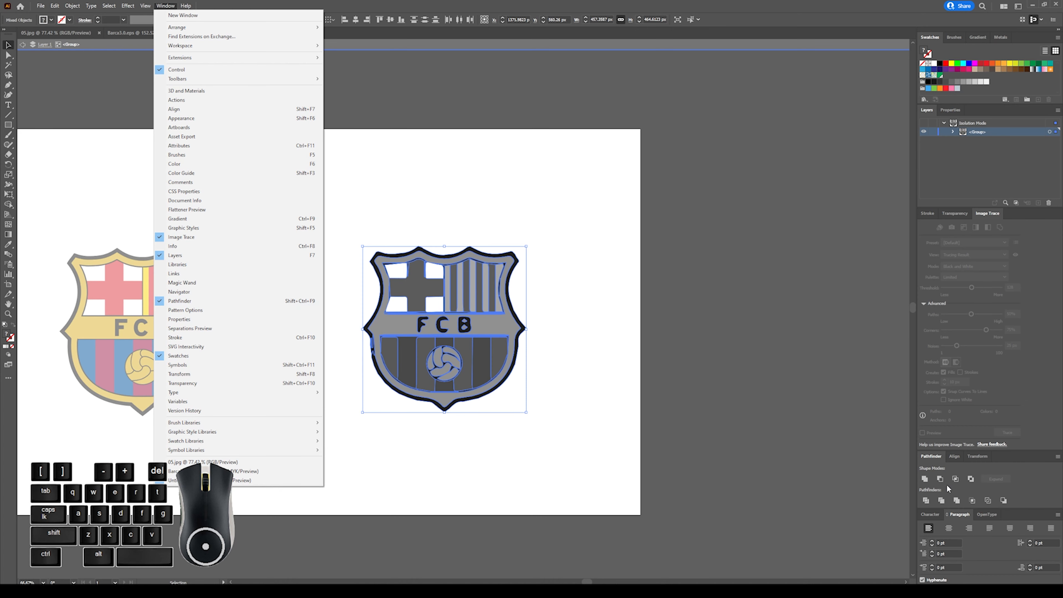
click(1005, 476)
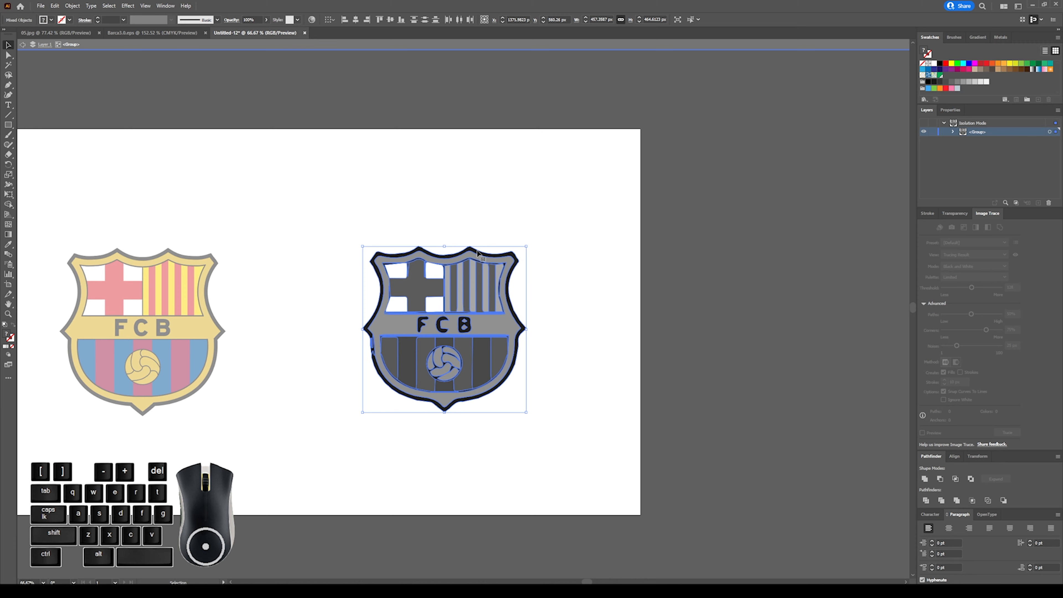
click(924, 480)
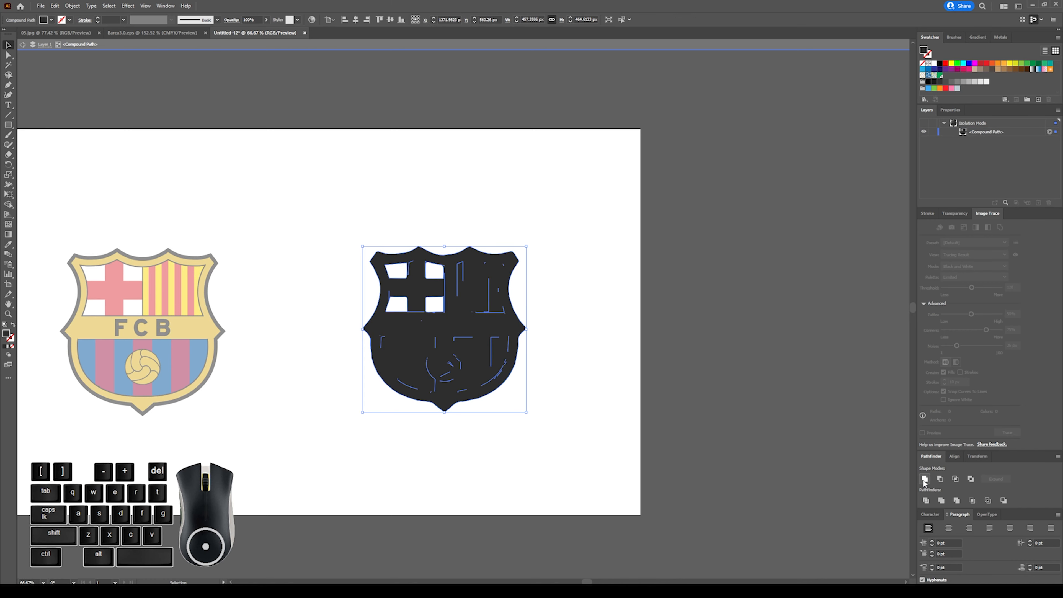
Release the united crest's compound path and exit isolation mode.
drag(359, 201, 570, 412)
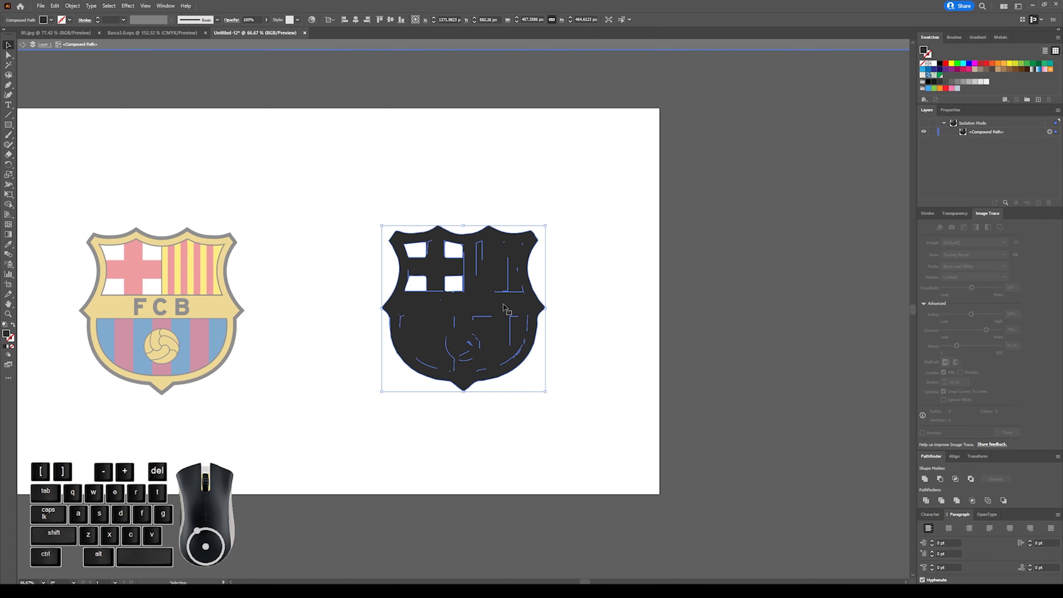
right_click(504, 307)
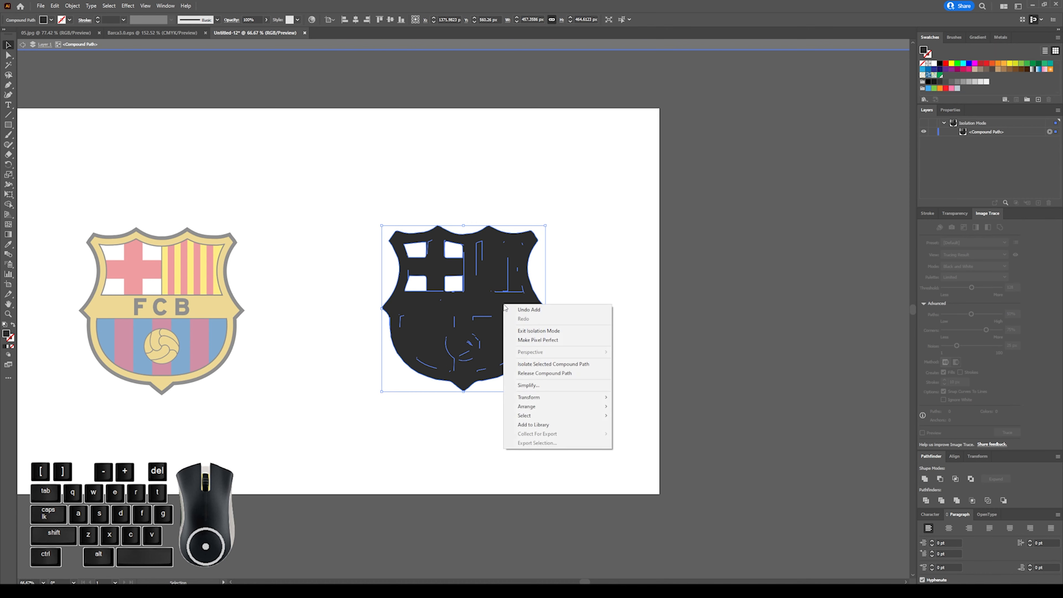
click(535, 374)
click(576, 336)
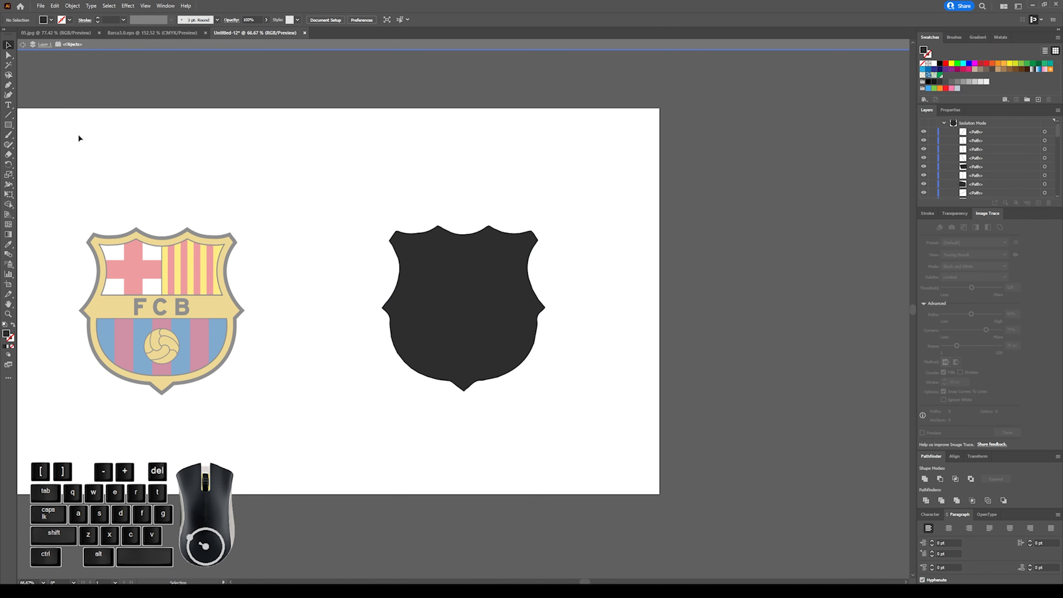
double_click(522, 206)
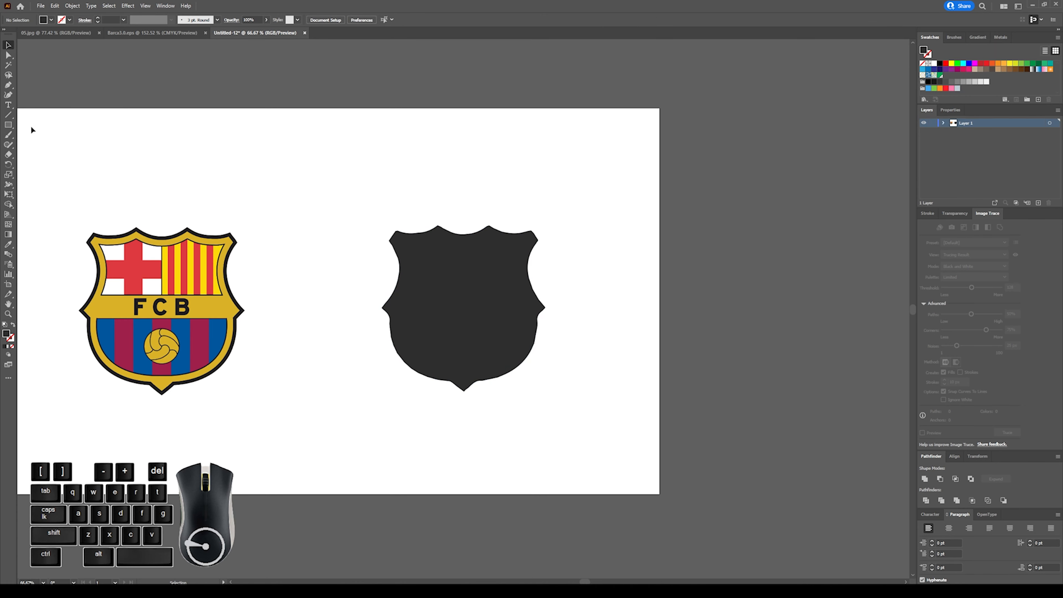
Place a line of placeholder point text above the dark shield and scale it up to about 363 px wide.
key(t)
click(456, 159)
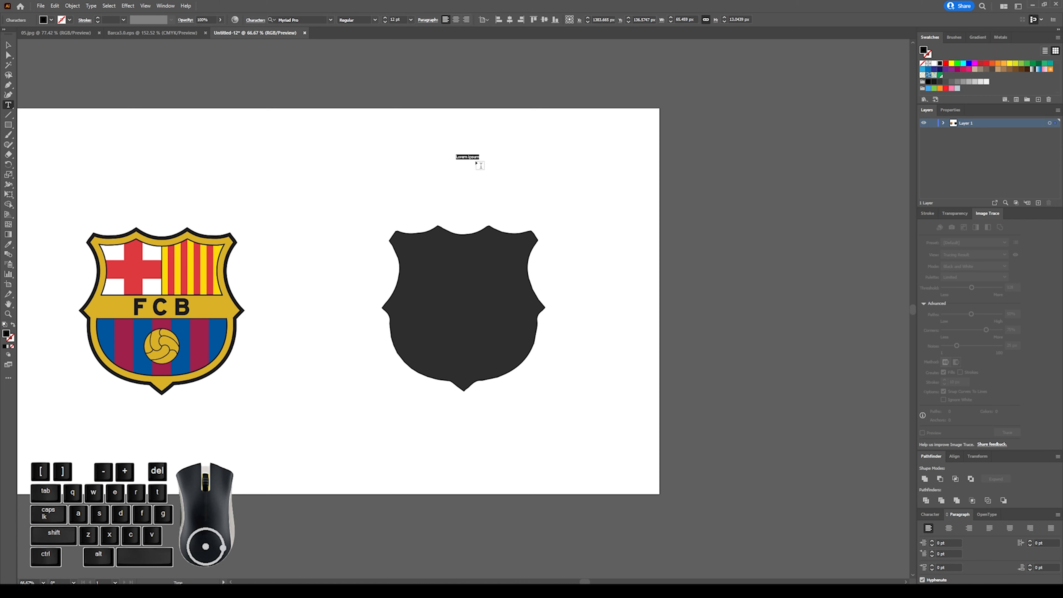
click(8, 46)
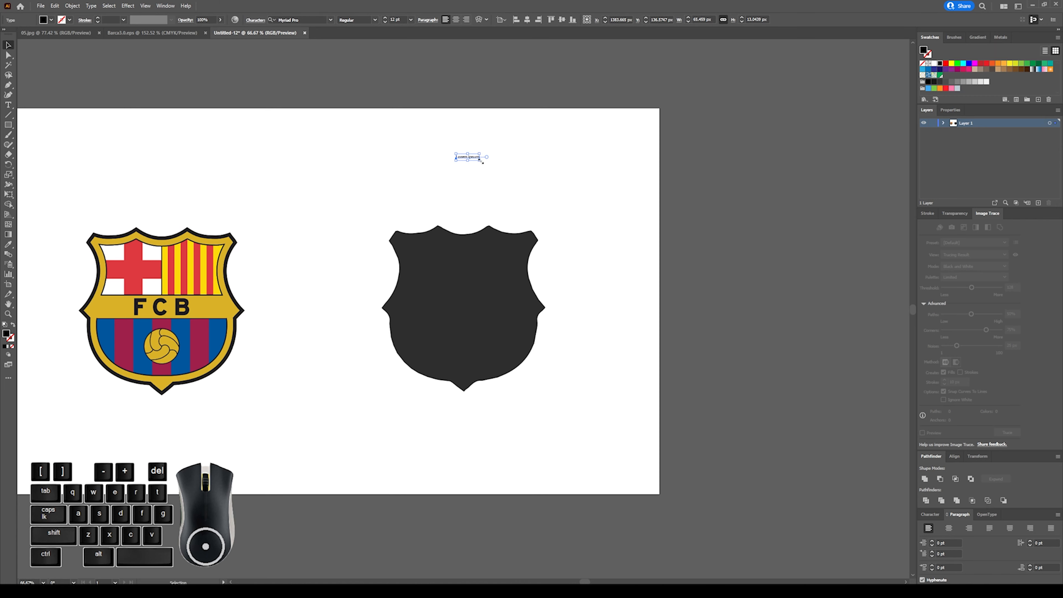
drag(482, 161, 611, 235)
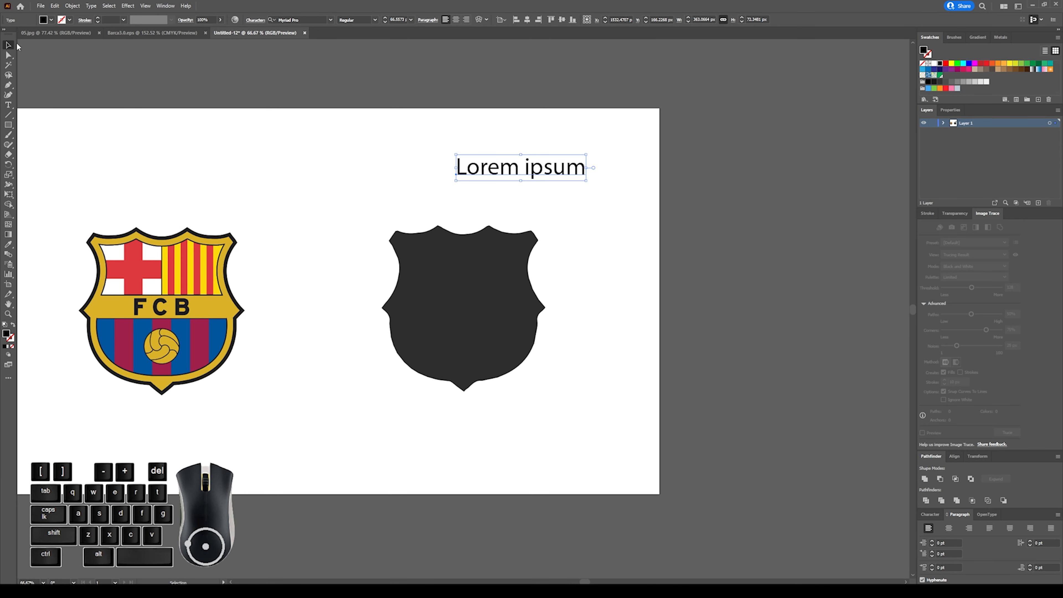
Replace the placeholder text with "O", enlarge it to about 179 px wide and move it beside the artboard's upper right corner.
double_click(501, 168)
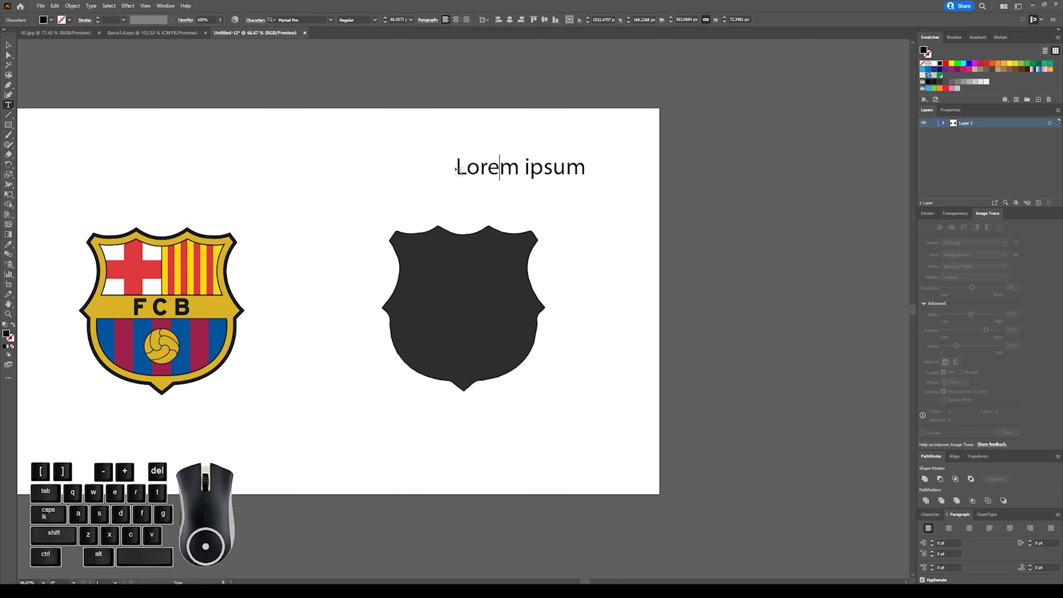
drag(457, 166, 601, 171)
key(Delete)
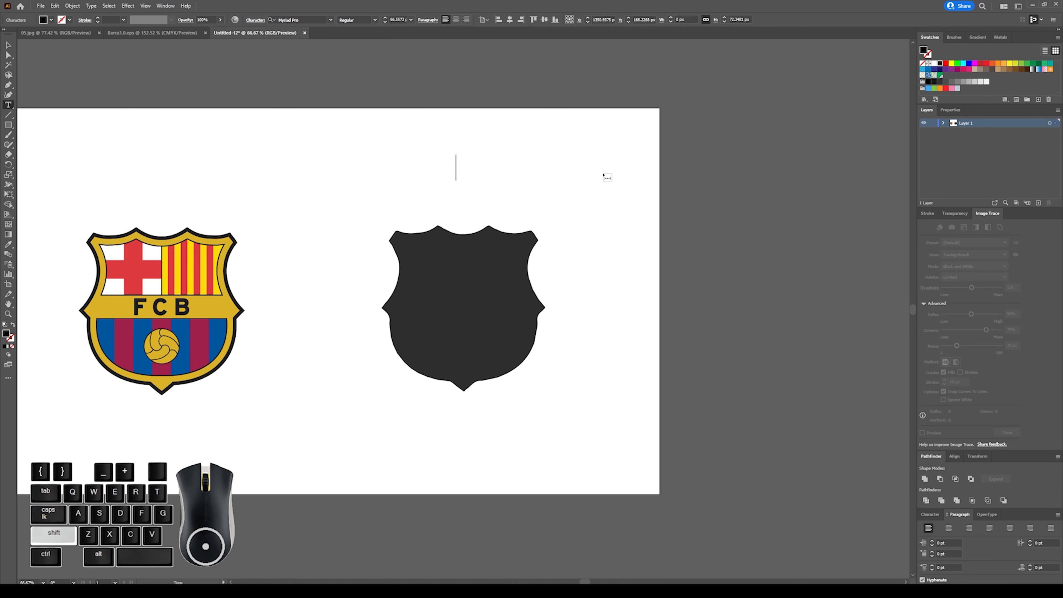
text(O)
click(8, 46)
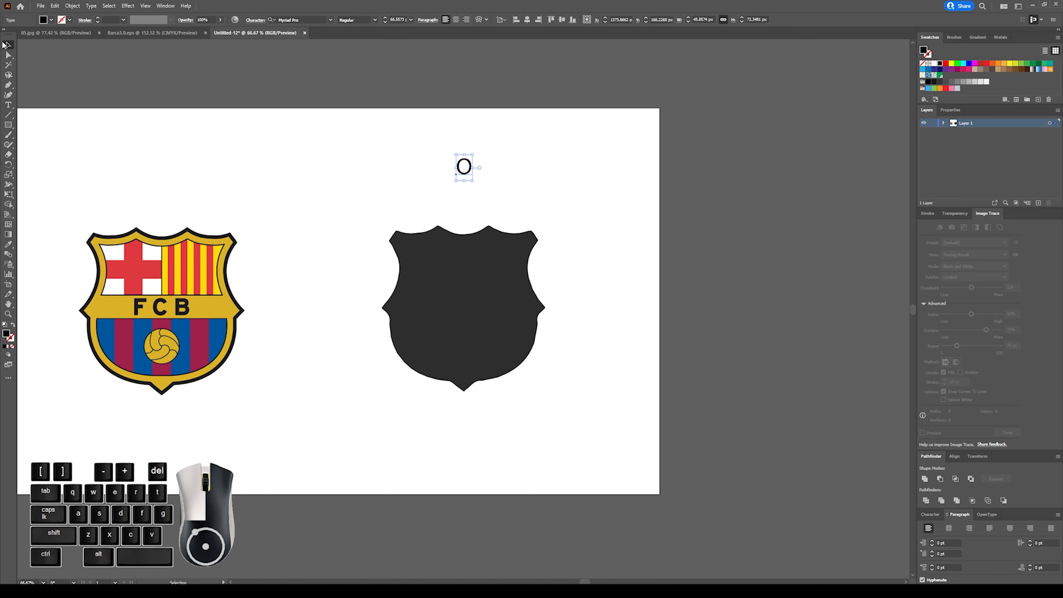
drag(472, 181, 613, 256)
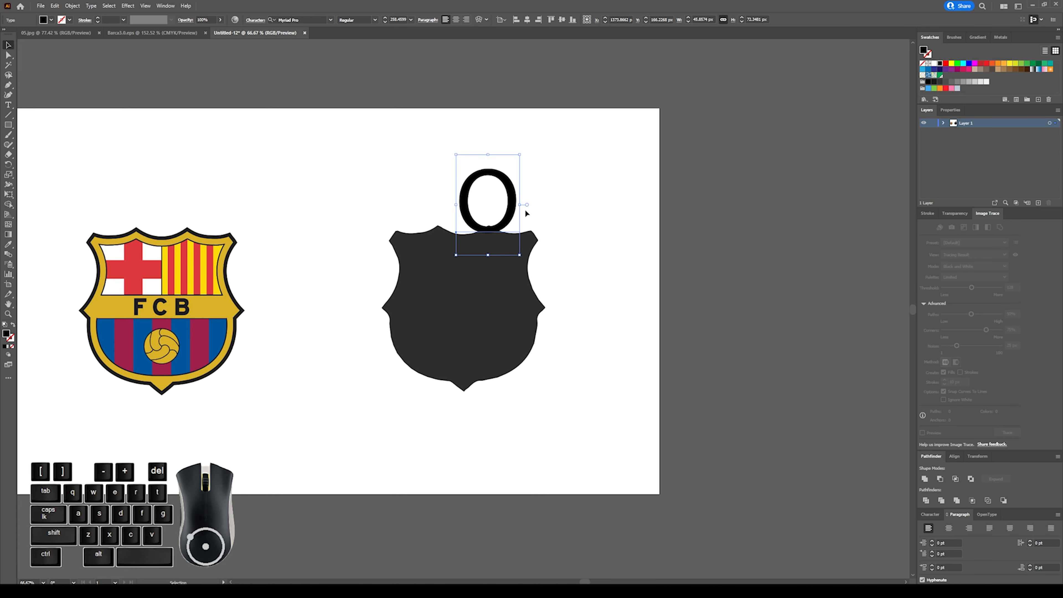
drag(527, 210, 618, 172)
Convert the letter O to outlines and ungroup it.
right_click(617, 172)
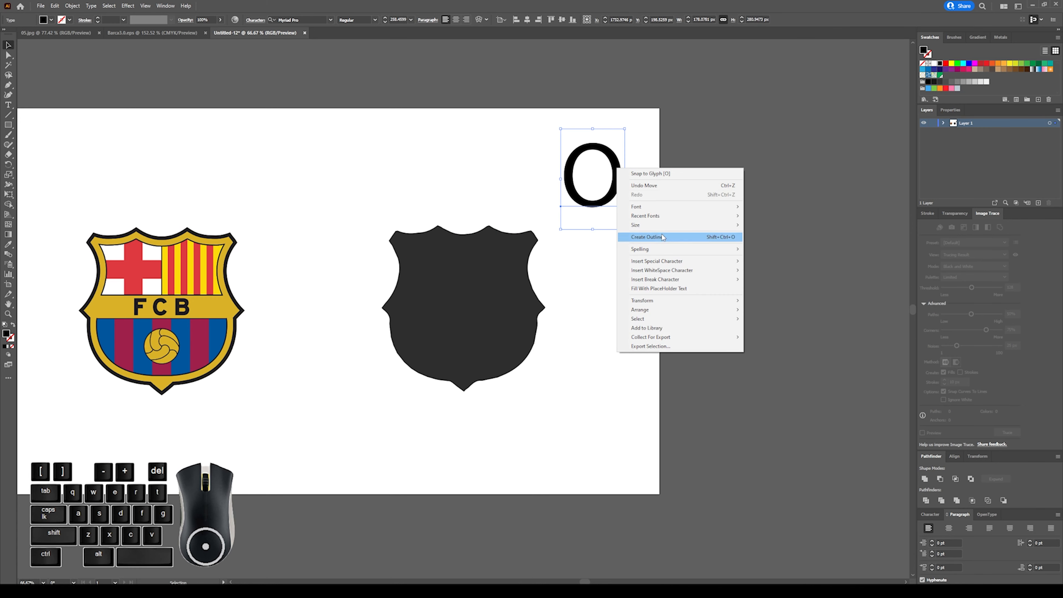
click(637, 236)
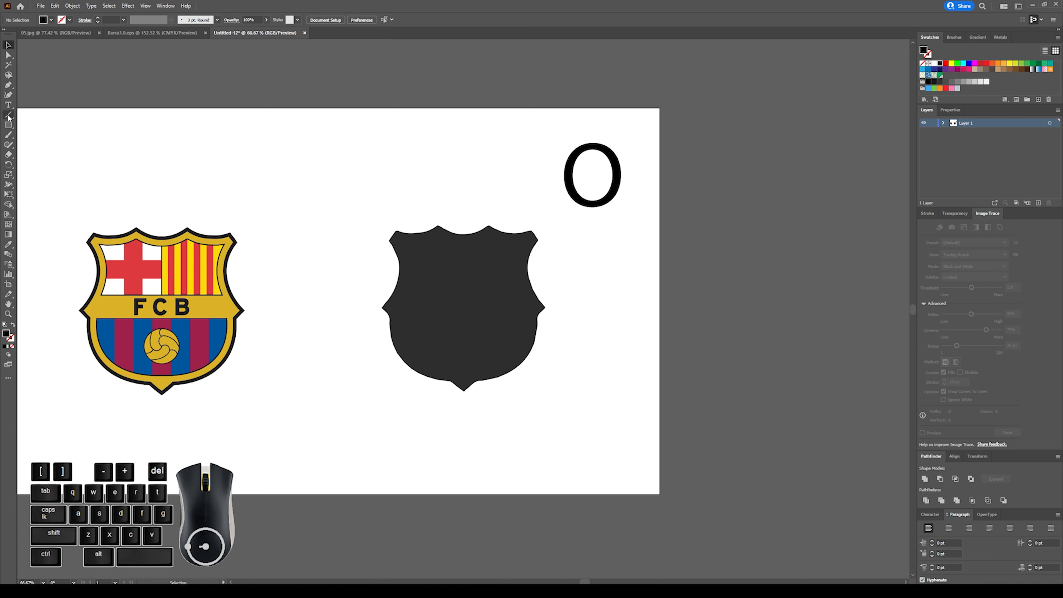
click(598, 150)
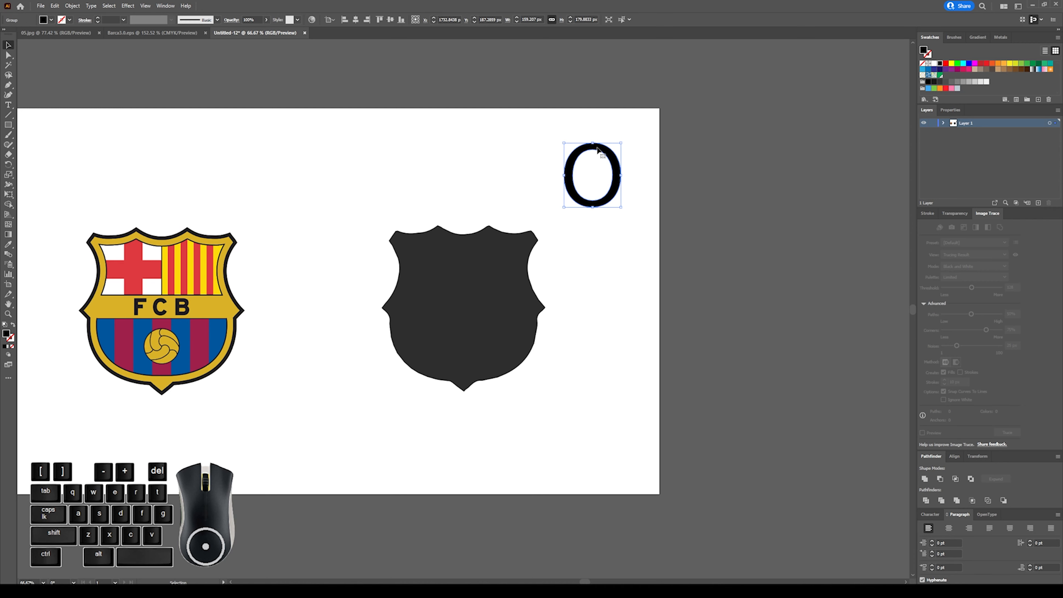
right_click(599, 151)
click(594, 151)
click(585, 151)
right_click(585, 152)
click(608, 219)
click(599, 124)
Release the letter O's compound path and shift its inner oval slightly down and to the right.
click(600, 155)
right_click(600, 150)
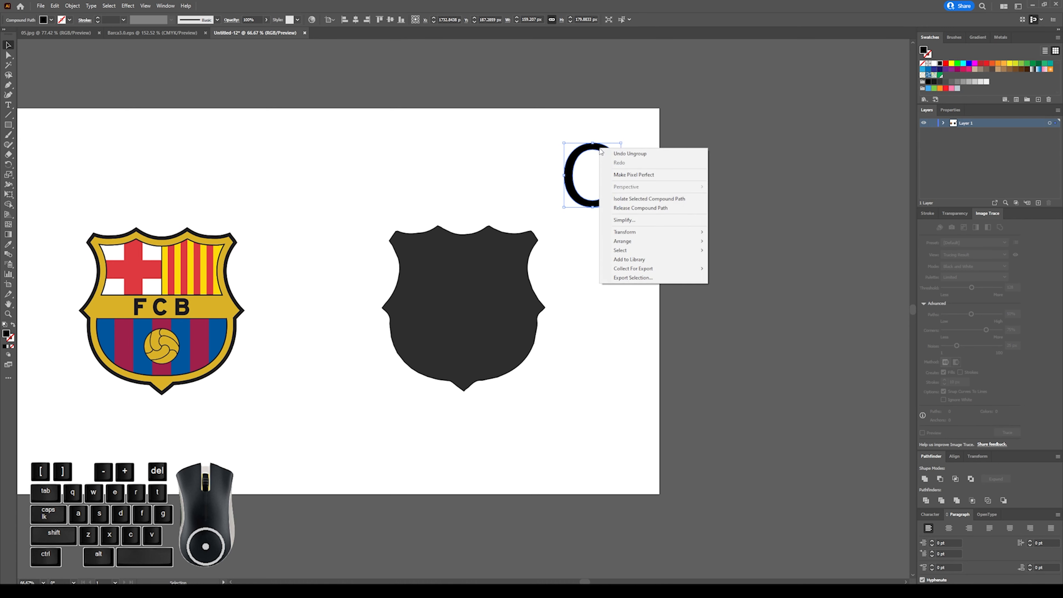
click(627, 208)
click(601, 137)
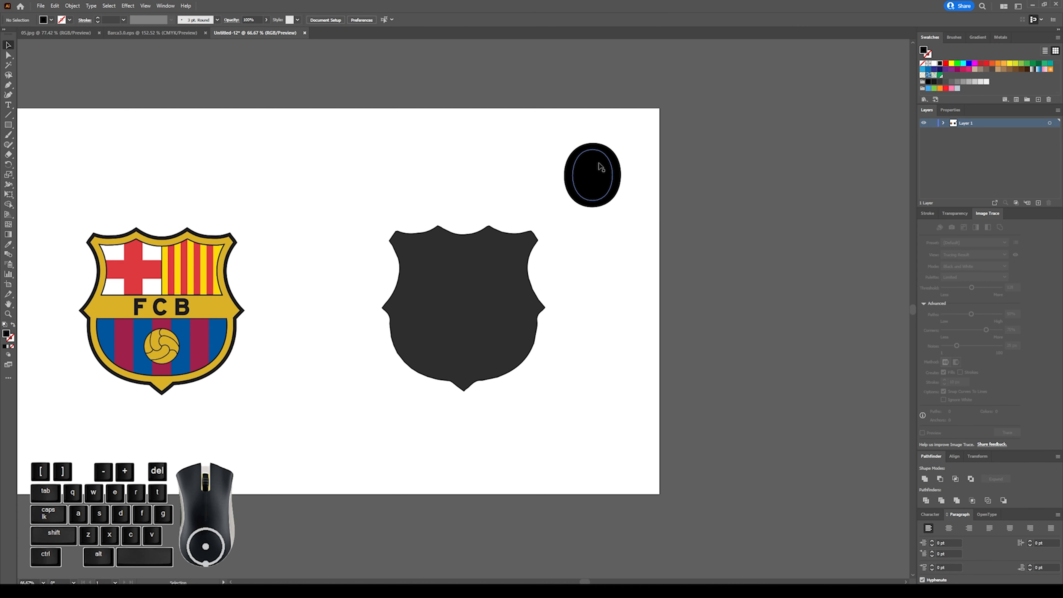
click(594, 154)
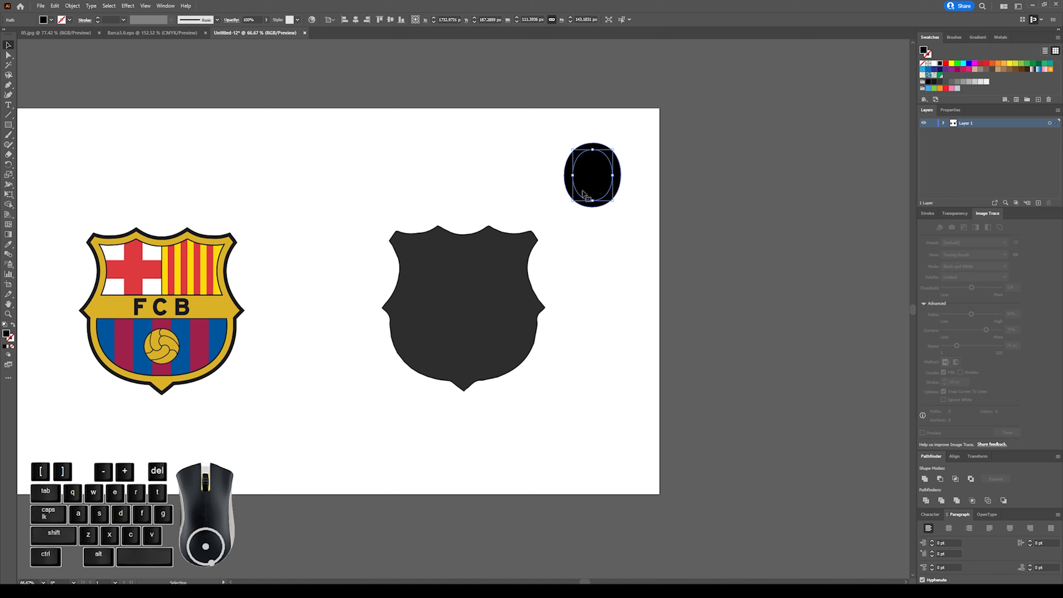
mouse_move(589, 173)
mouse_down()
mouse_move(675, 176)
mouse_move(592, 182)
mouse_up()
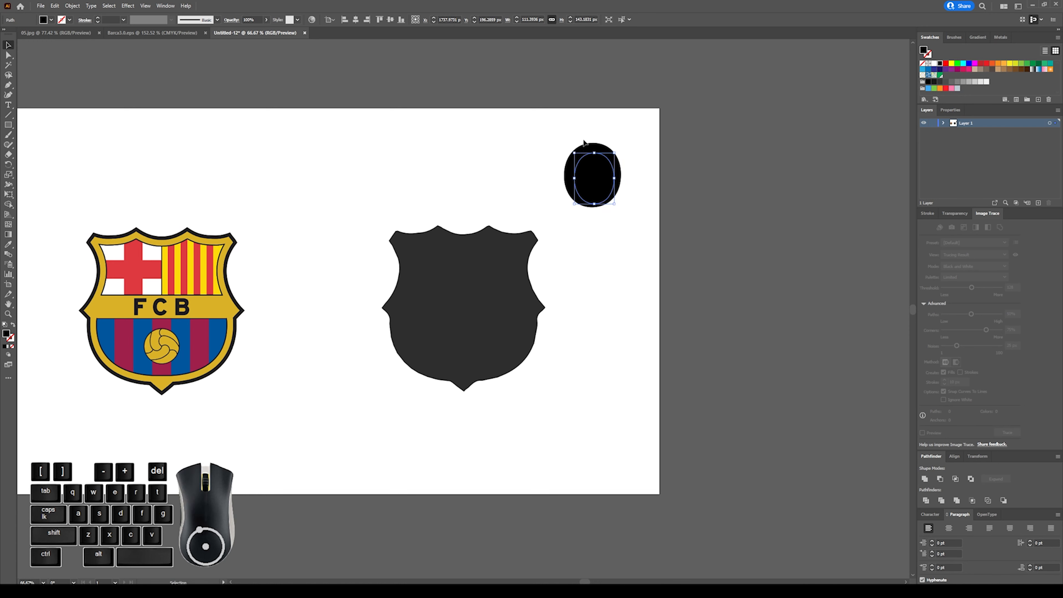
Delete both pieces of the letter O and select the dark shield silhouette.
drag(559, 139, 610, 201)
key(Delete)
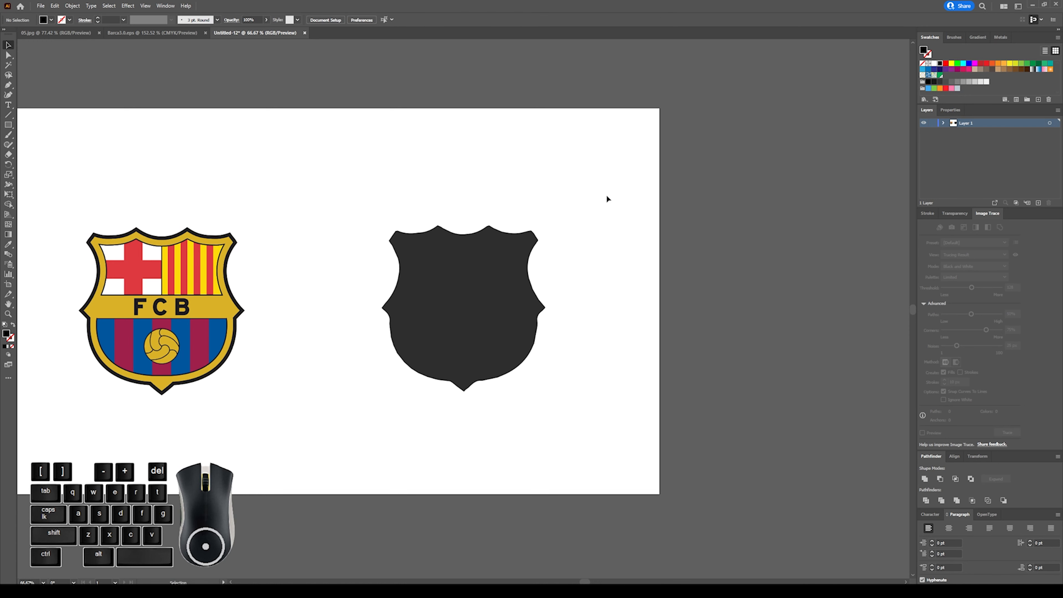
click(435, 256)
Undo the letter O demonstration, the compound path release and the Unite, back to the separate traced crest shapes, and deselect them.
key(ctrl)
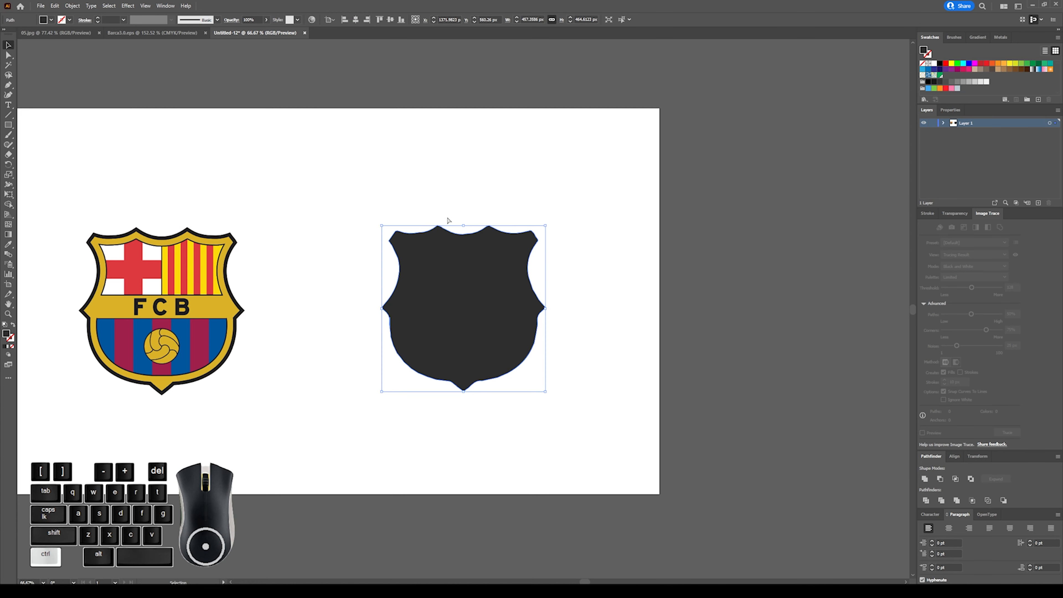
key(ctrl+z)
key(ctrl+z)
key(ctrl+z)
key(ctrl+z)
key(ctrl+z)
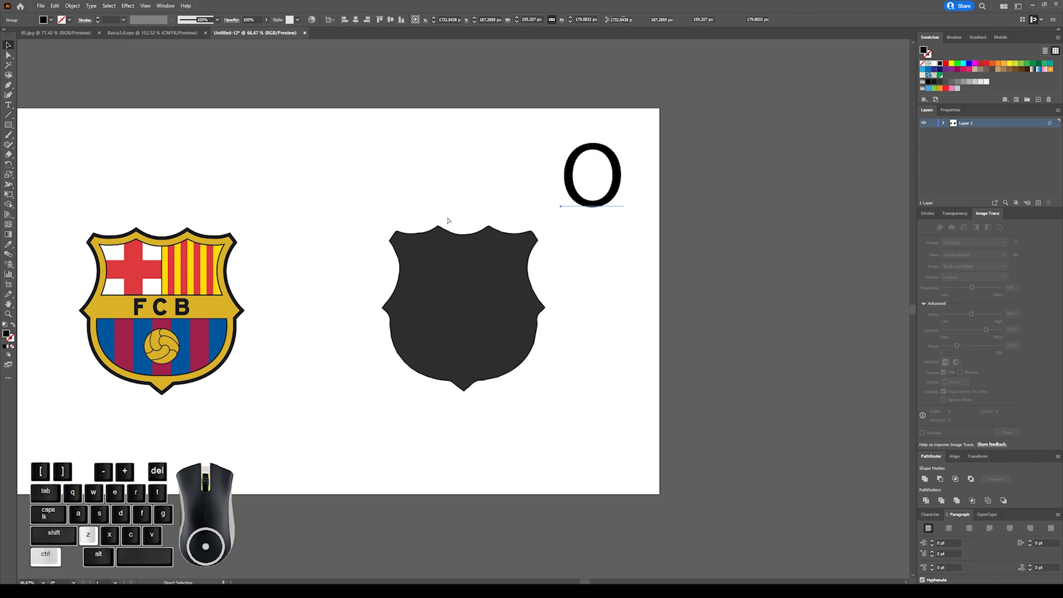
key(ctrl+z)
key(ctrl+z)
key(ctrl+z)
key(ctrl+z)
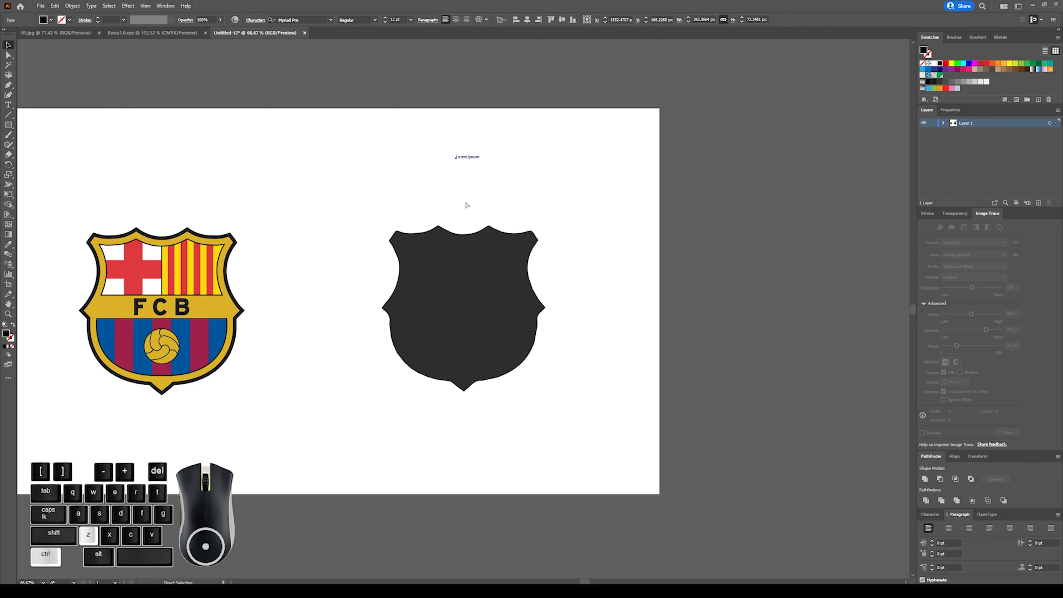
key(ctrl+z)
key(ctrl+z)
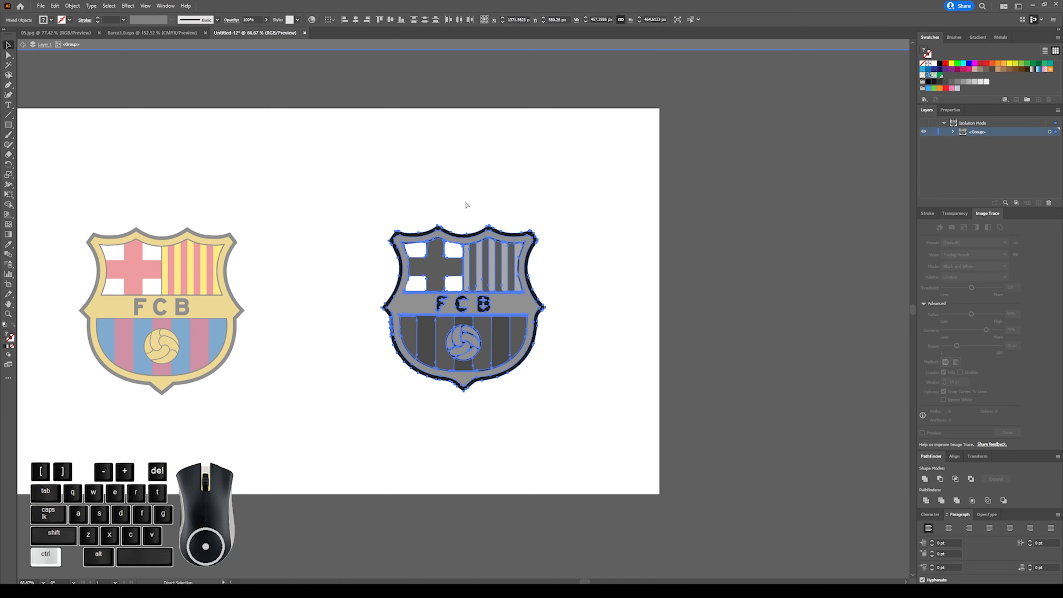
click(502, 226)
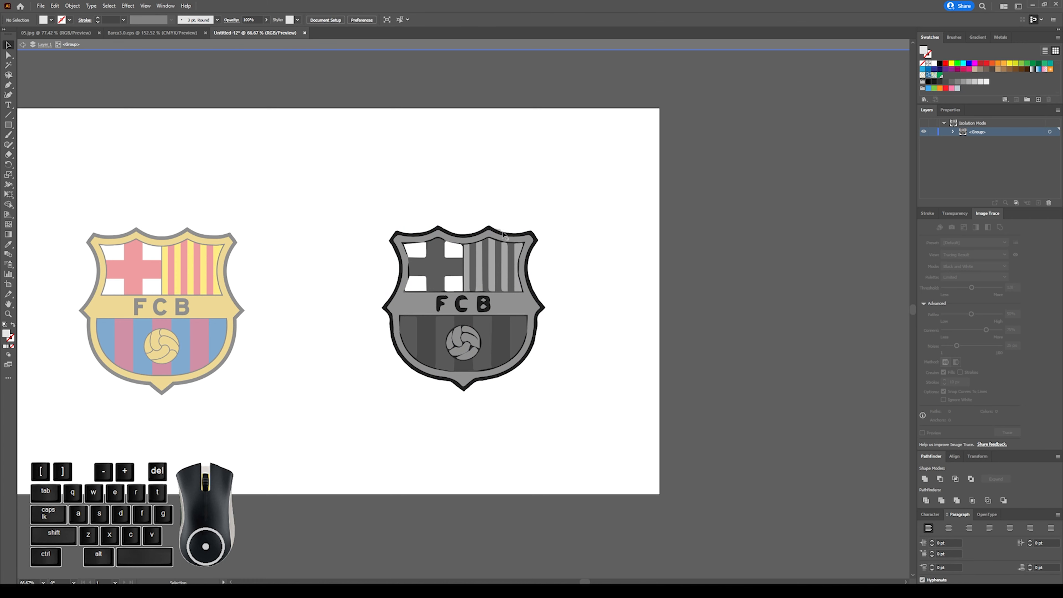
Unite all the gray traced crest's shapes with Pathfinder and release the resulting compound path.
click(502, 231)
key(Delete)
drag(567, 233, 562, 235)
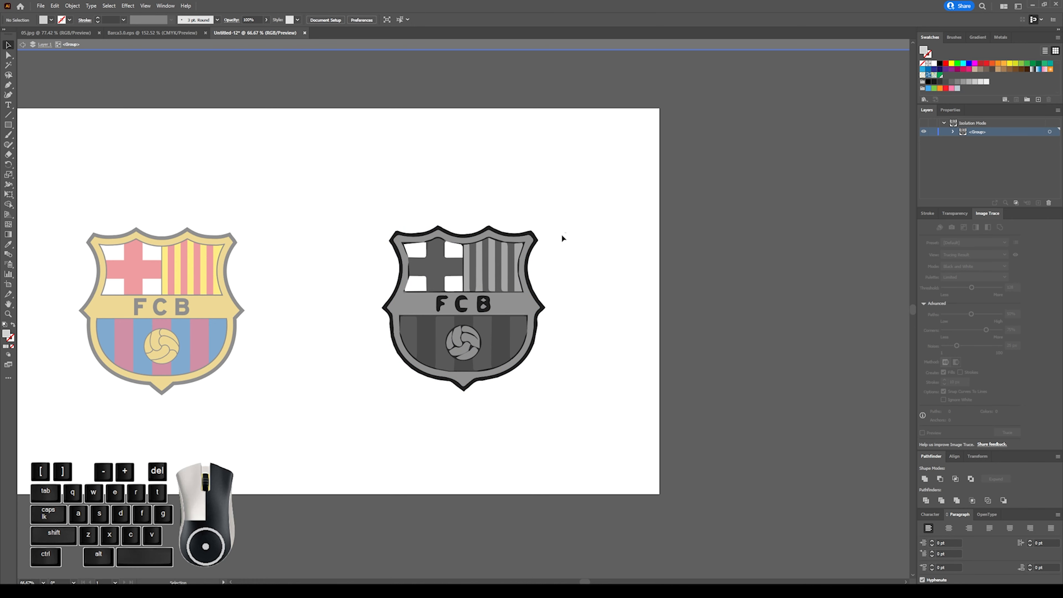
drag(346, 393, 335, 378)
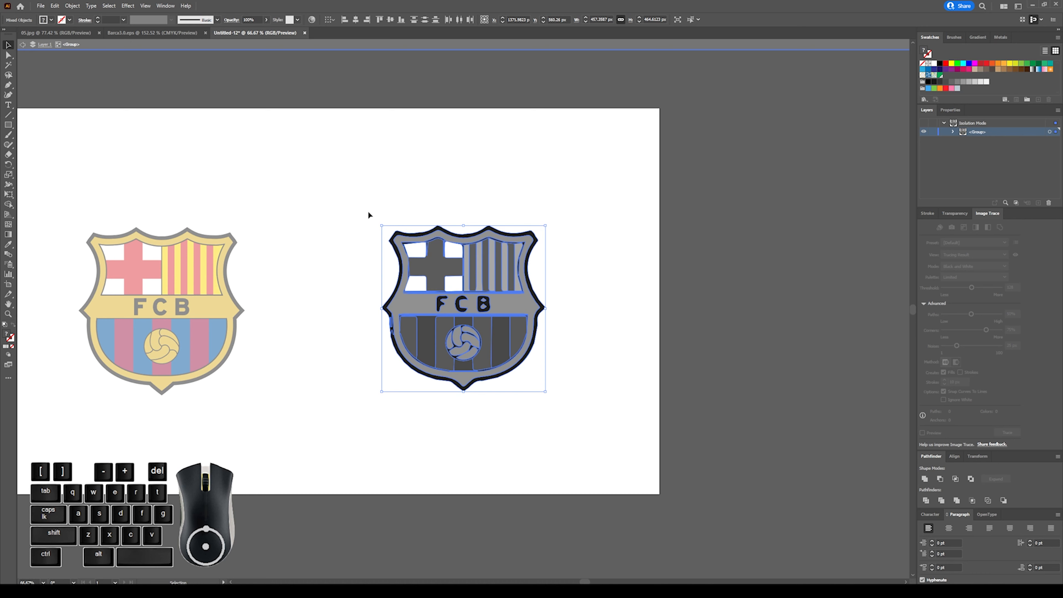
click(925, 480)
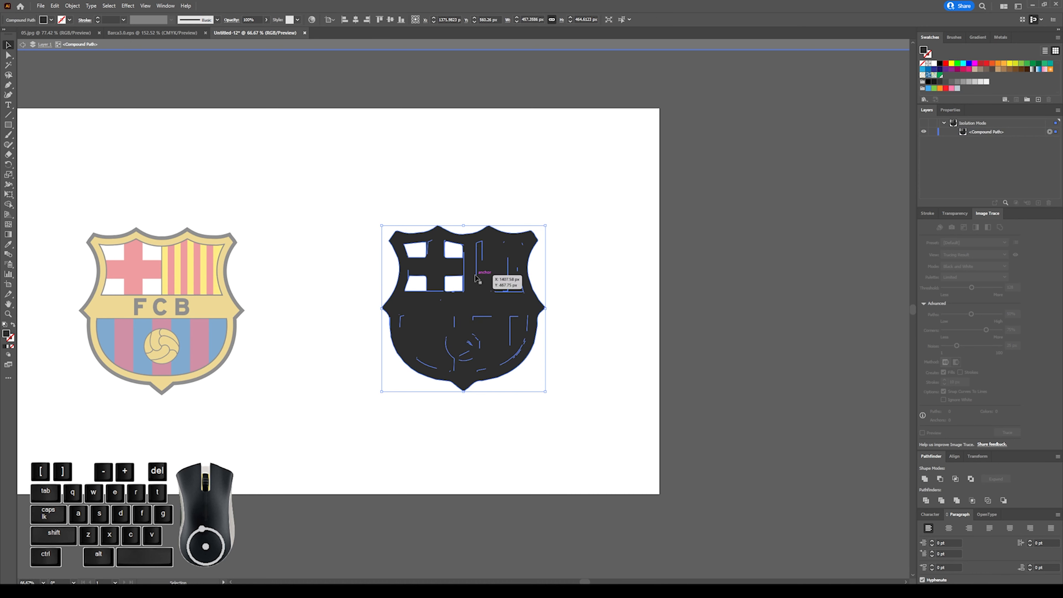
right_click(491, 273)
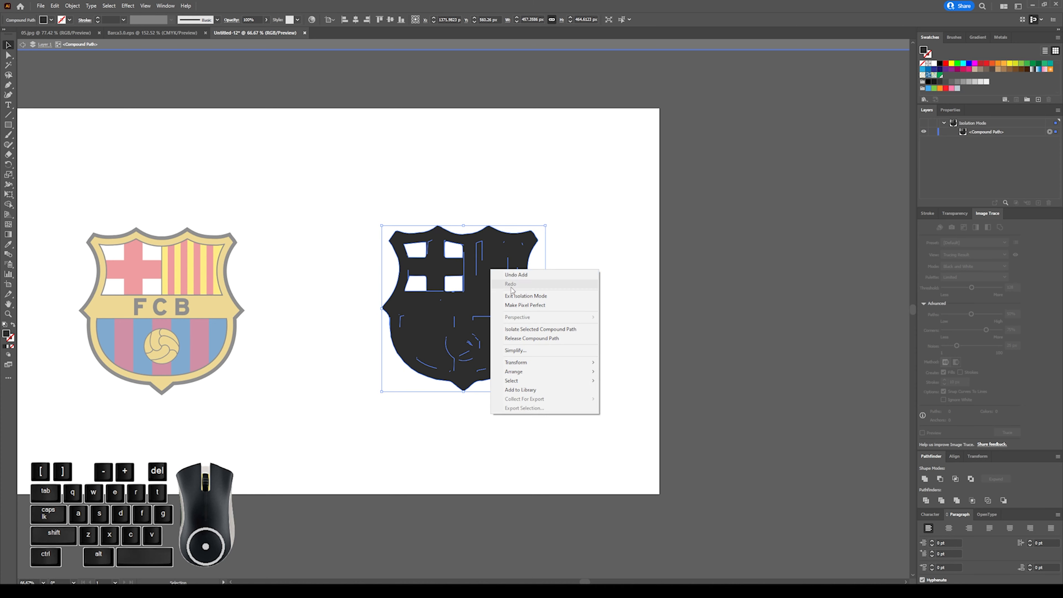
click(528, 339)
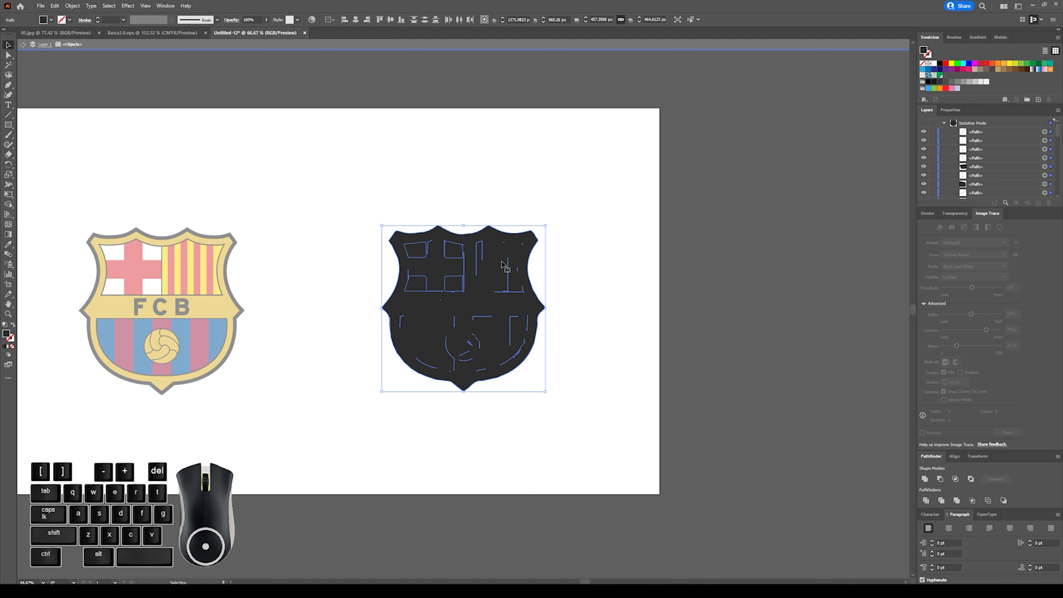
Unite the released shield paths into one solid shape with Pathfinder.
click(926, 479)
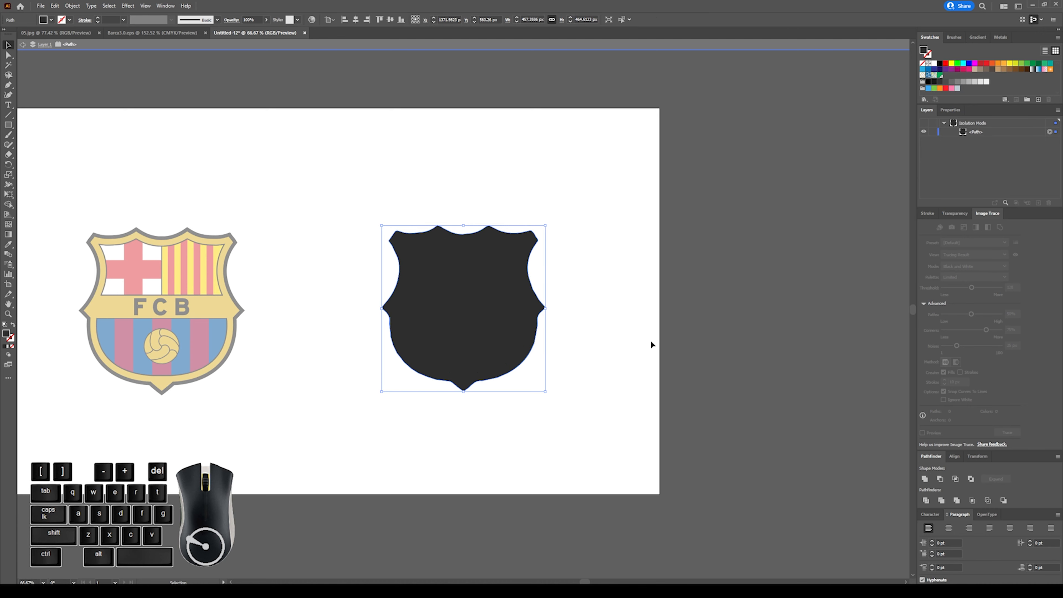
click(574, 255)
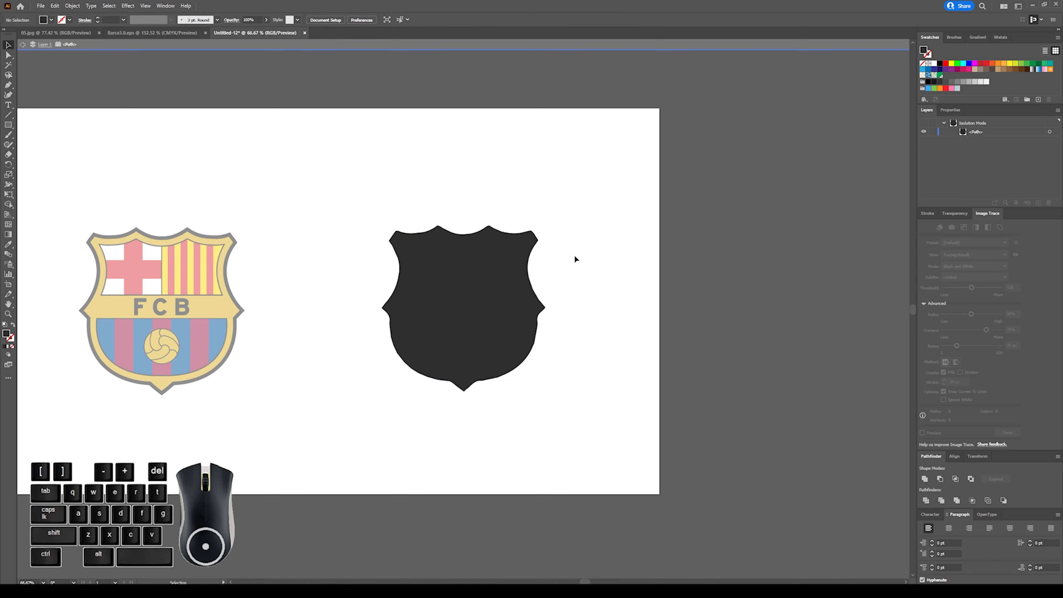
click(497, 316)
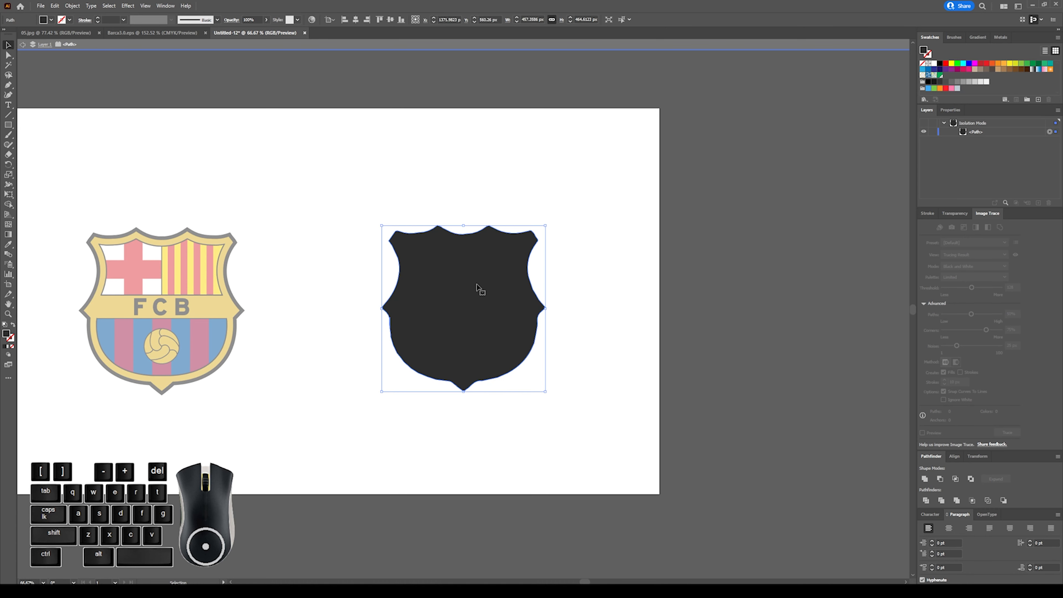
Shift the solid shield silhouette slightly to the right, exit isolation mode and deselect it.
mouse_move(479, 286)
mouse_down()
mouse_move(175, 287)
mouse_move(485, 286)
mouse_up()
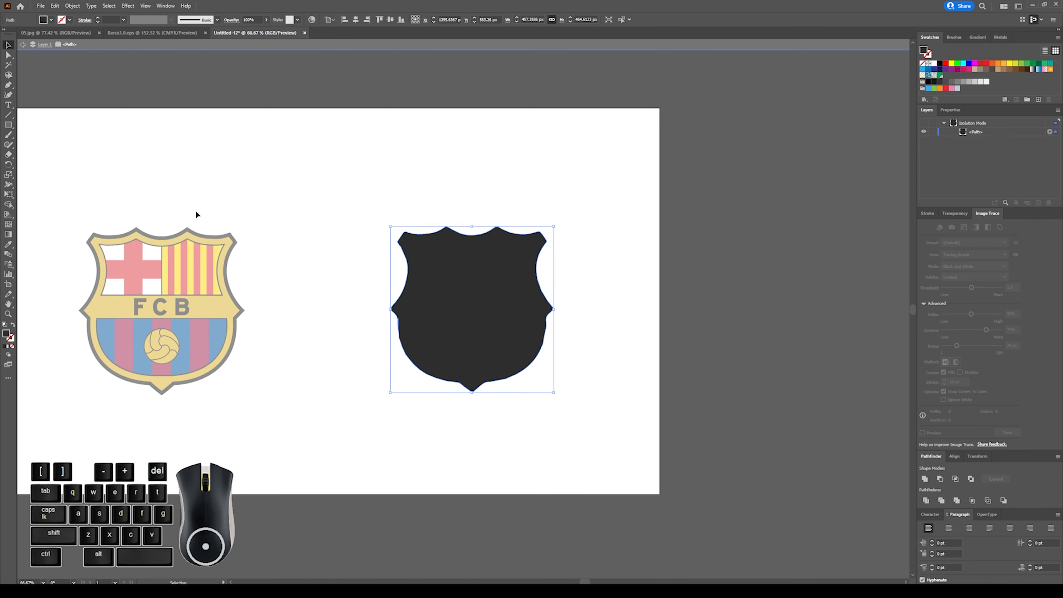
click(466, 203)
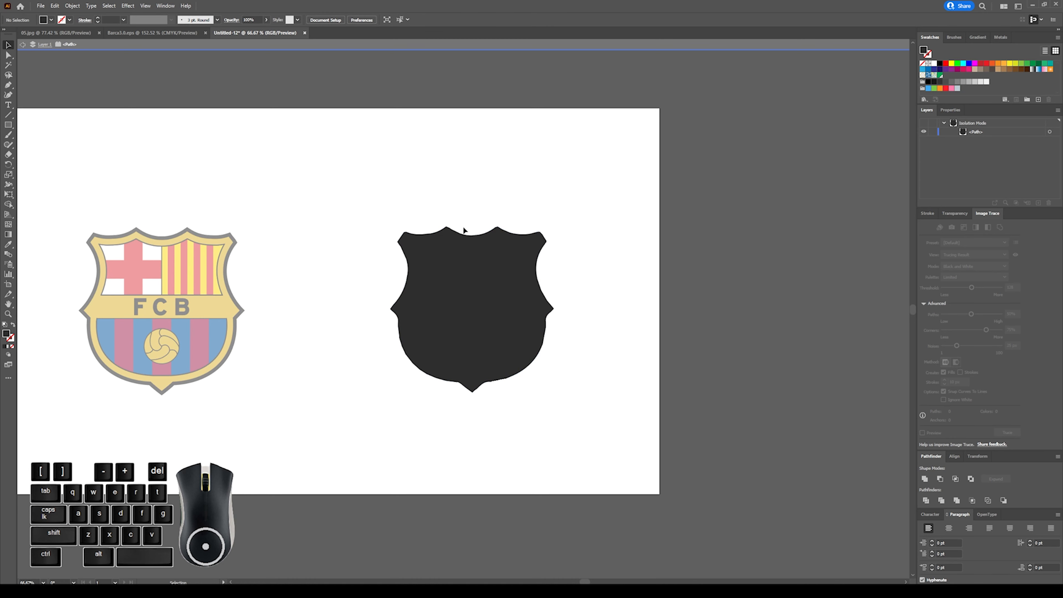
key(Escape)
click(468, 273)
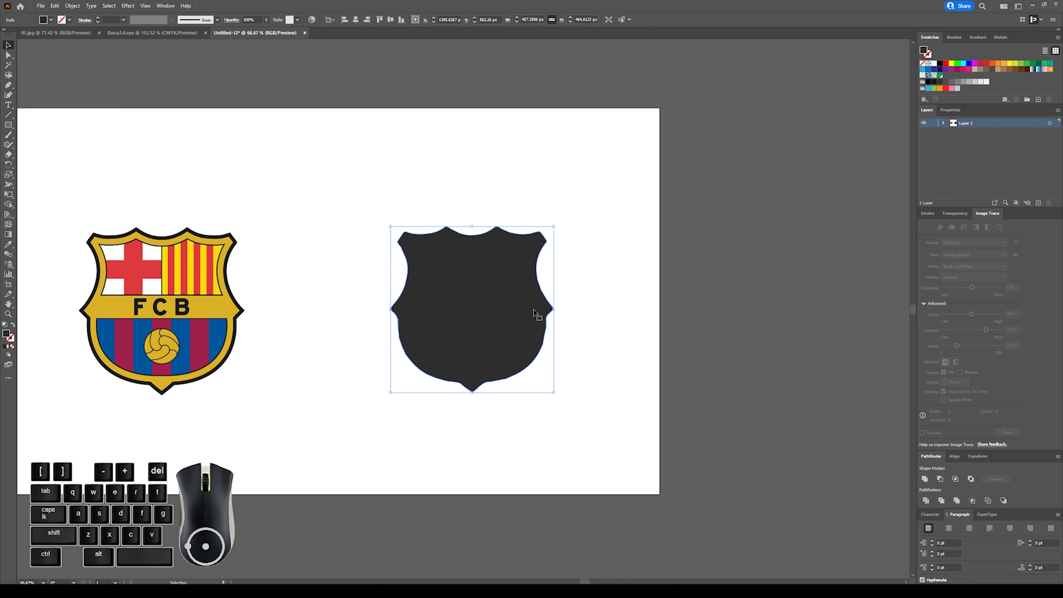
click(236, 205)
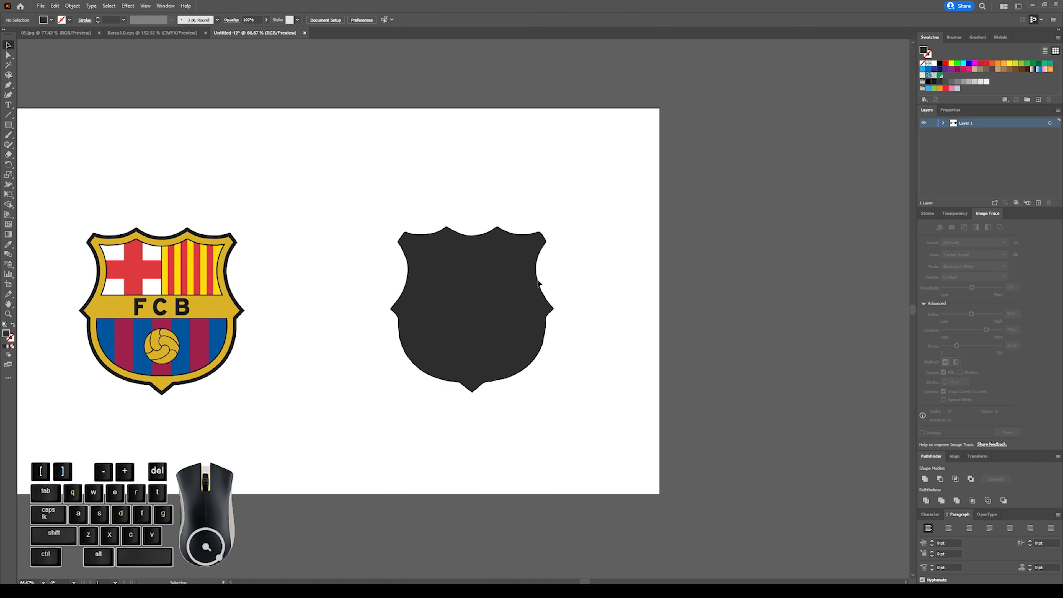
click(40, 6)
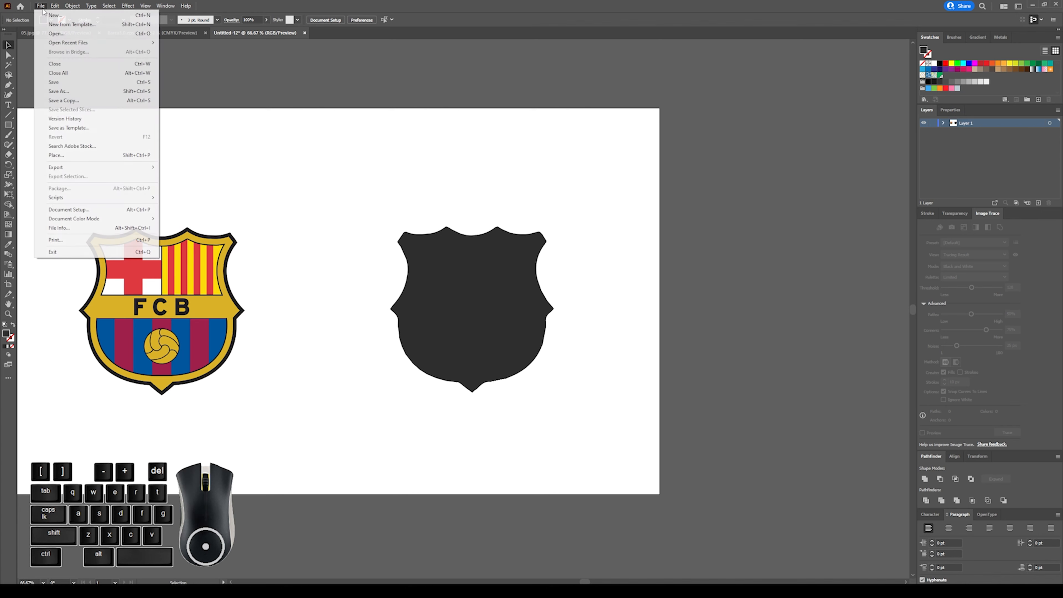
click(372, 86)
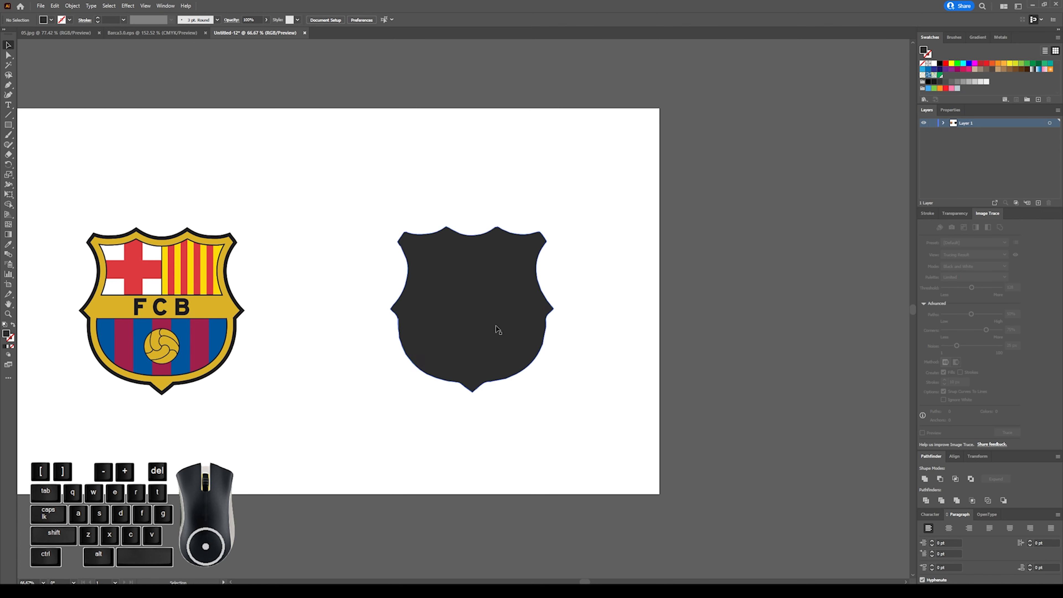
click(498, 330)
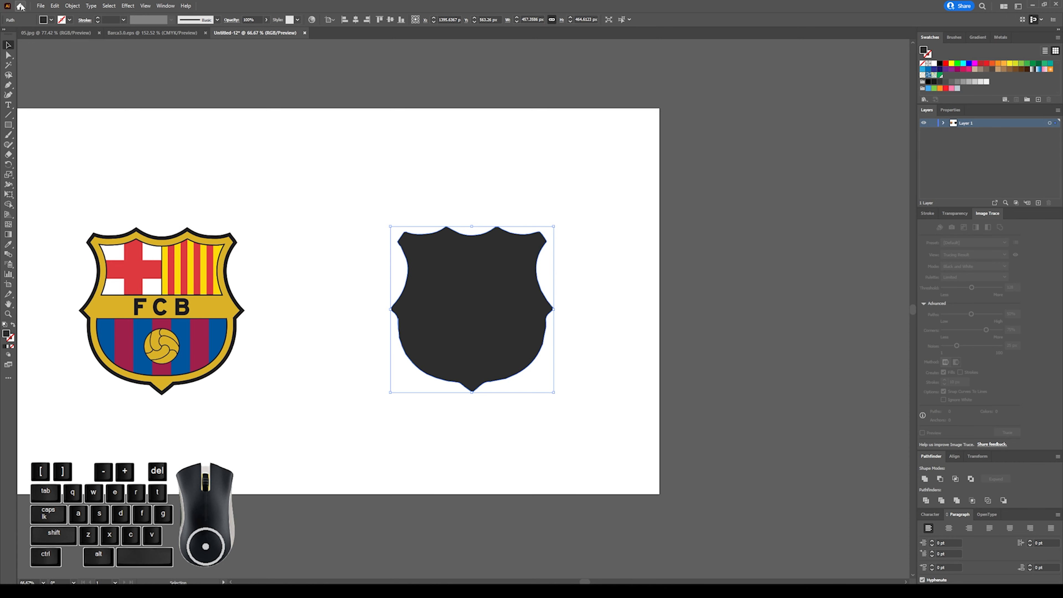
Bring the crest image from 05.jpg into Untitled-12, enlarge it to about 651 px square and place it over the silhouette.
click(50, 34)
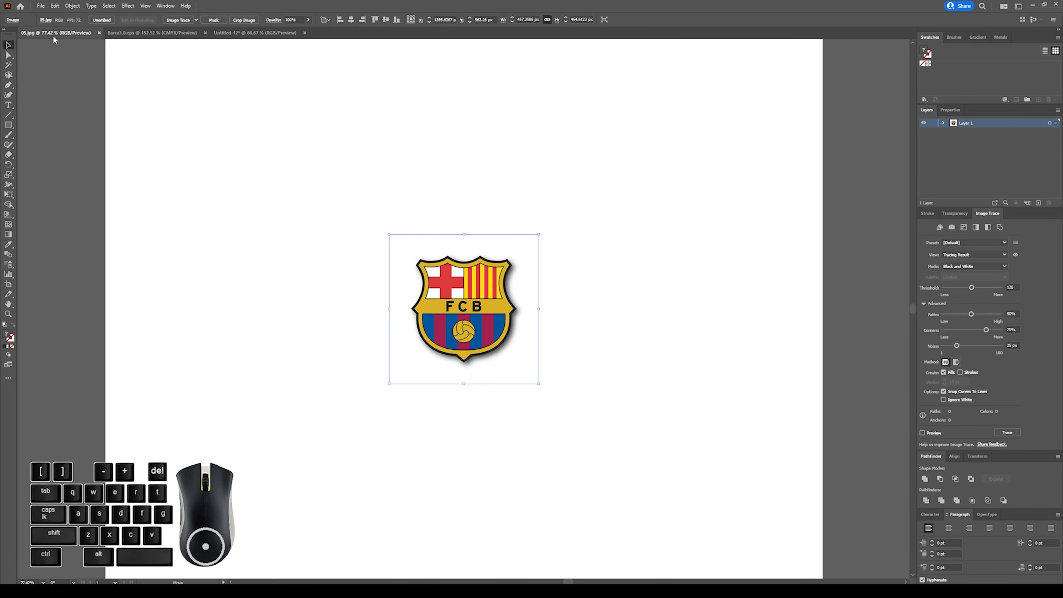
drag(451, 299, 544, 323)
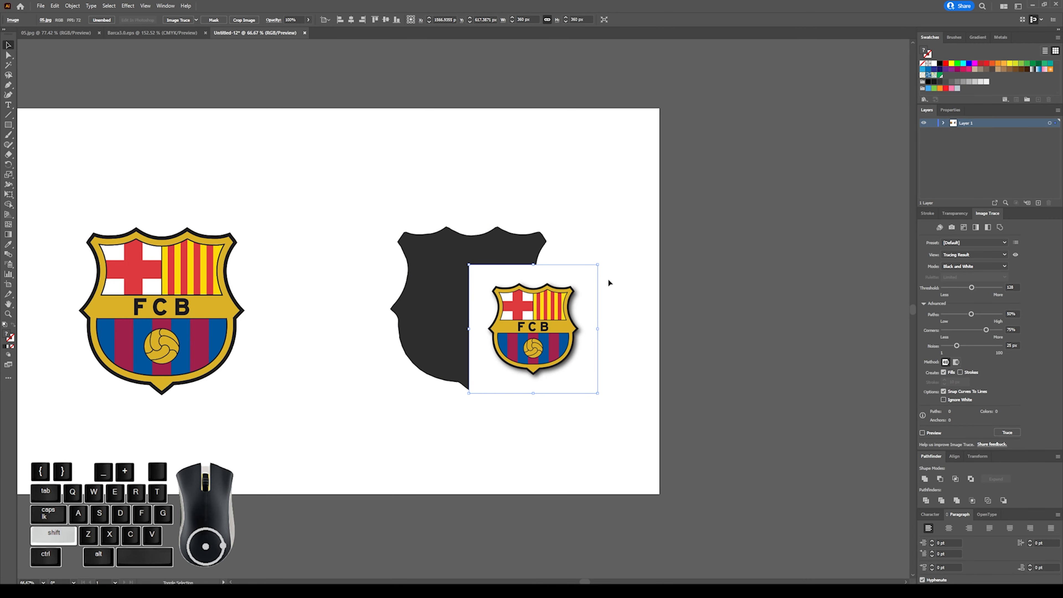
drag(598, 264, 669, 213)
drag(583, 312, 532, 294)
key(ctrl)
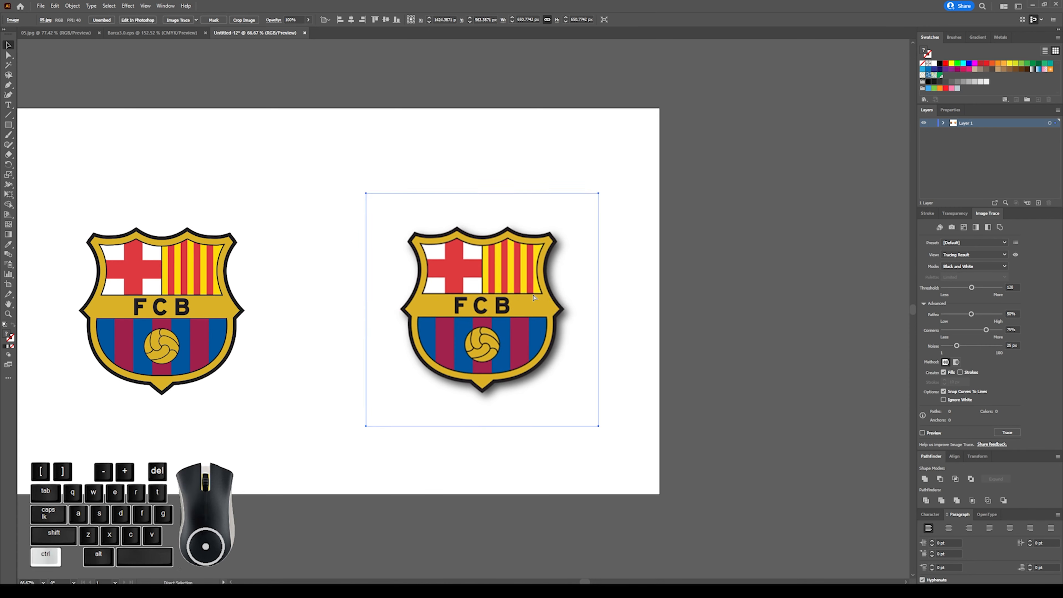
Send the crest image to the bottom of the layer stack and shift it left to line up behind the silhouette.
click(943, 124)
click(975, 132)
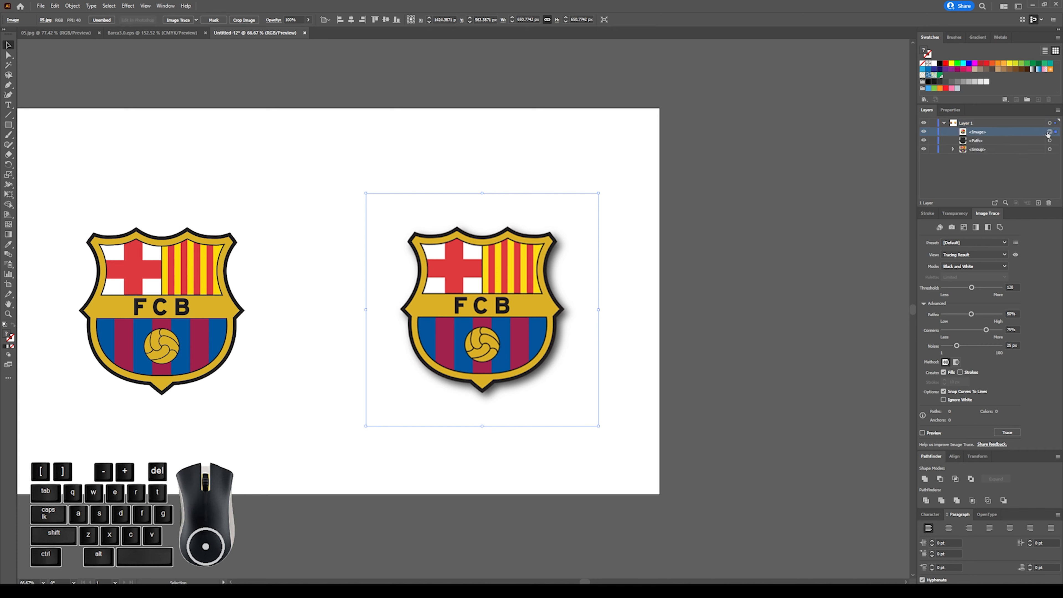
drag(974, 132, 978, 158)
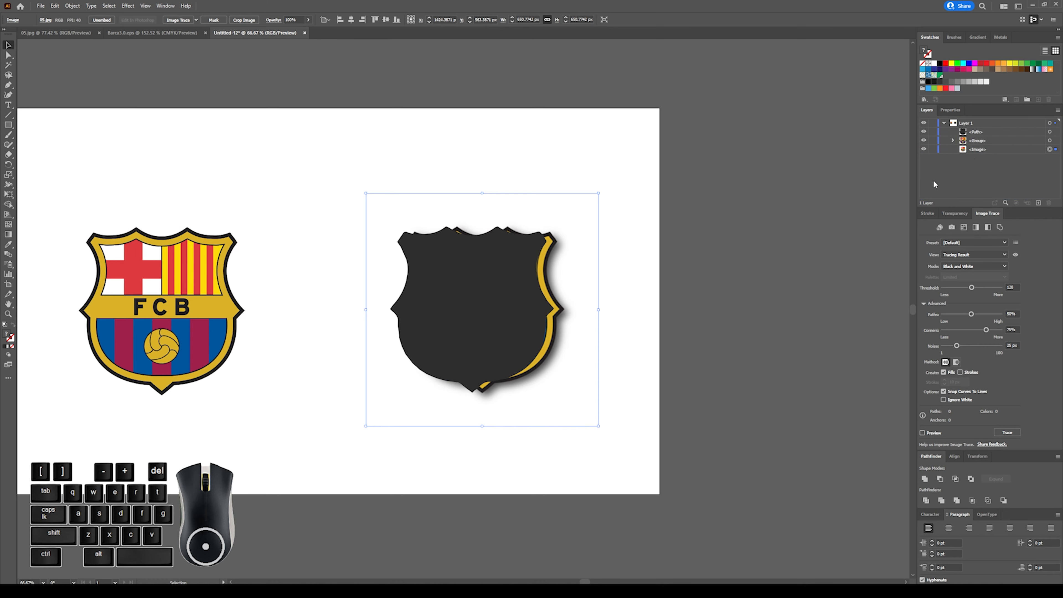
click(608, 276)
drag(568, 277, 558, 277)
click(622, 233)
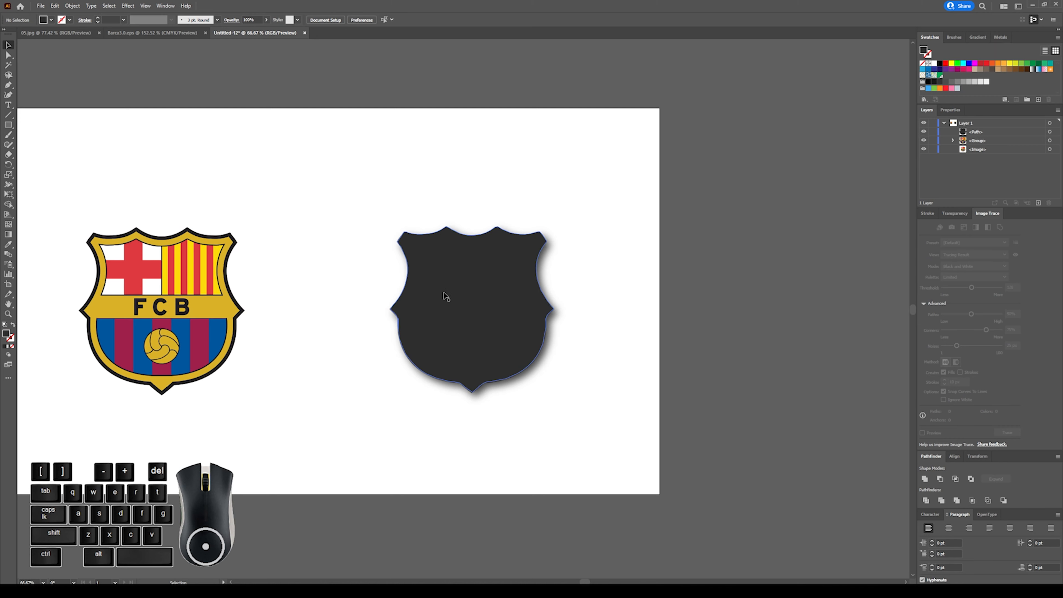
Try small position adjustments of the dark silhouette over the crest image.
click(442, 305)
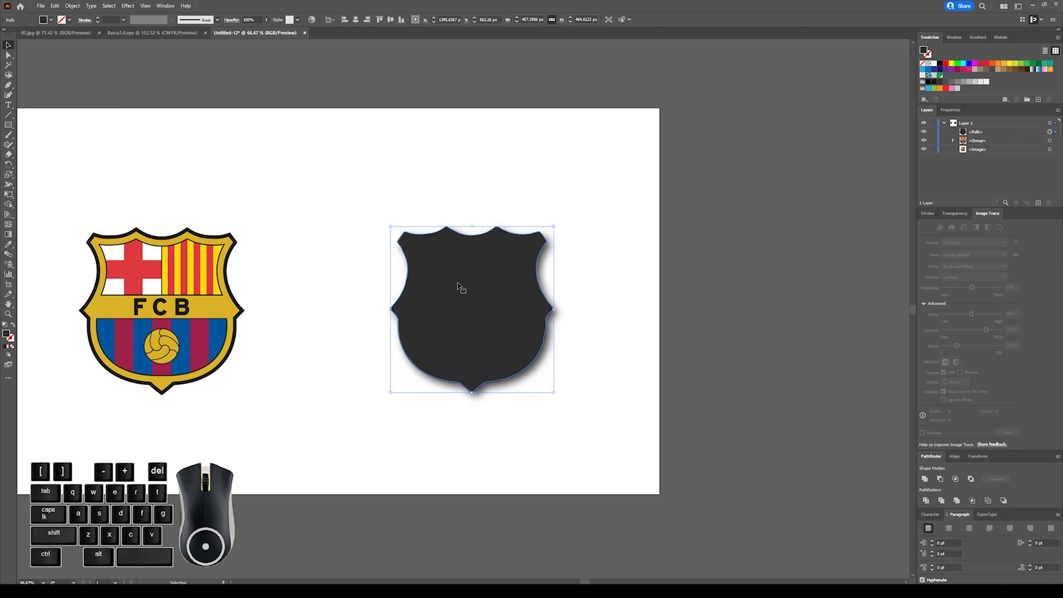
mouse_move(444, 298)
mouse_down()
mouse_move(754, 326)
mouse_move(541, 289)
mouse_move(451, 299)
mouse_move(648, 362)
mouse_move(441, 300)
mouse_up()
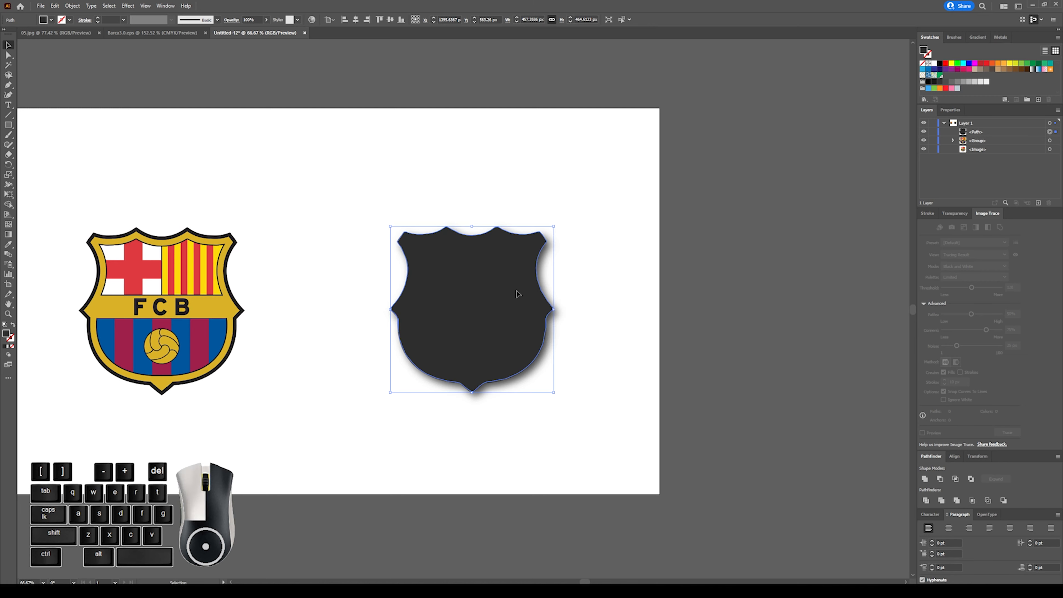
drag(519, 295, 518, 293)
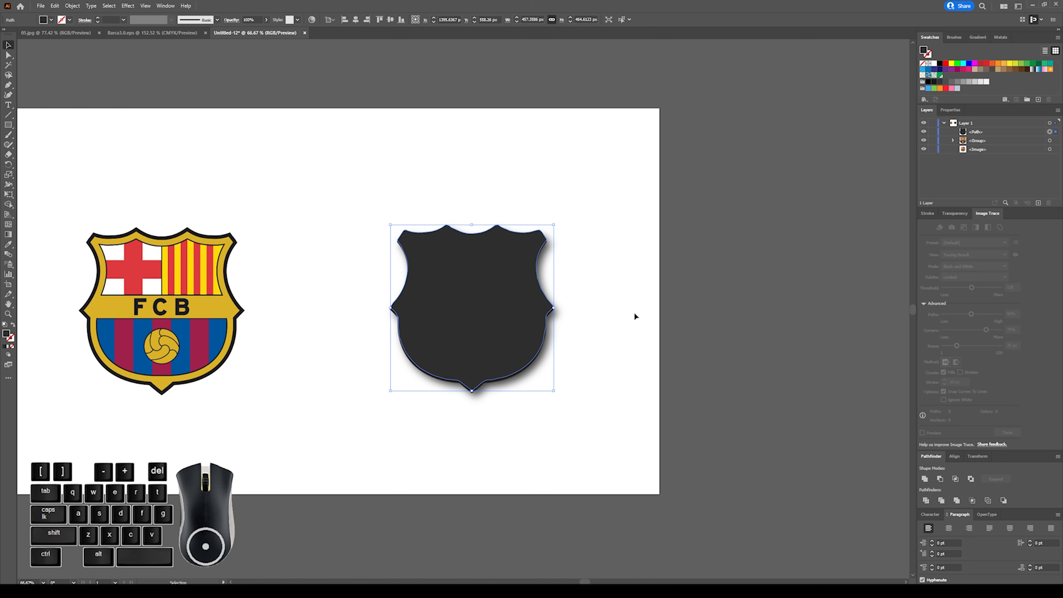
key(Down)
key(Down)
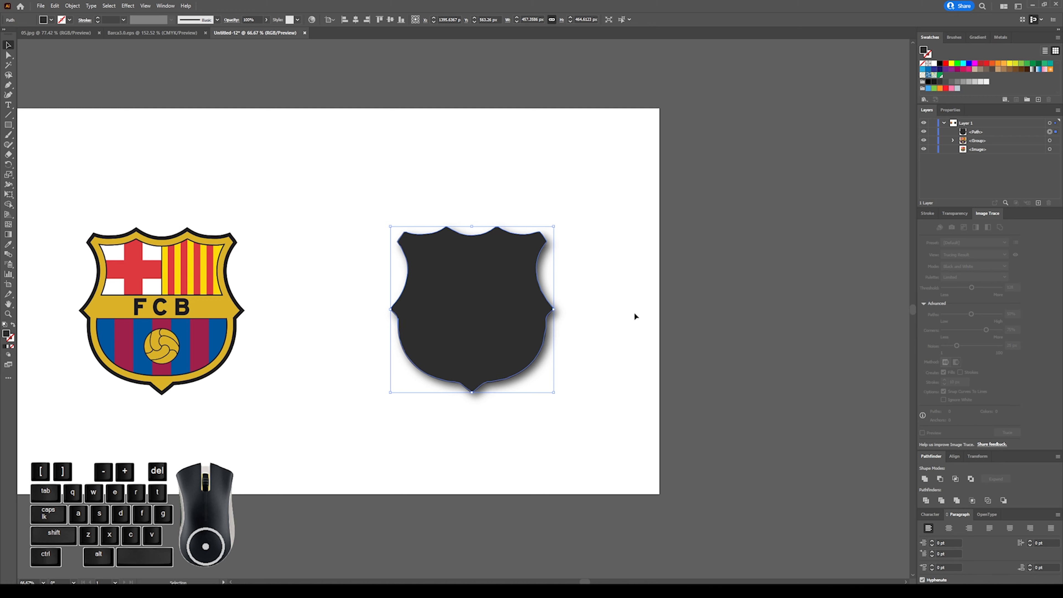
Move the silhouette and crest image together beyond the artboard's right edge and nudge the silhouette slightly right over the image.
click(522, 220)
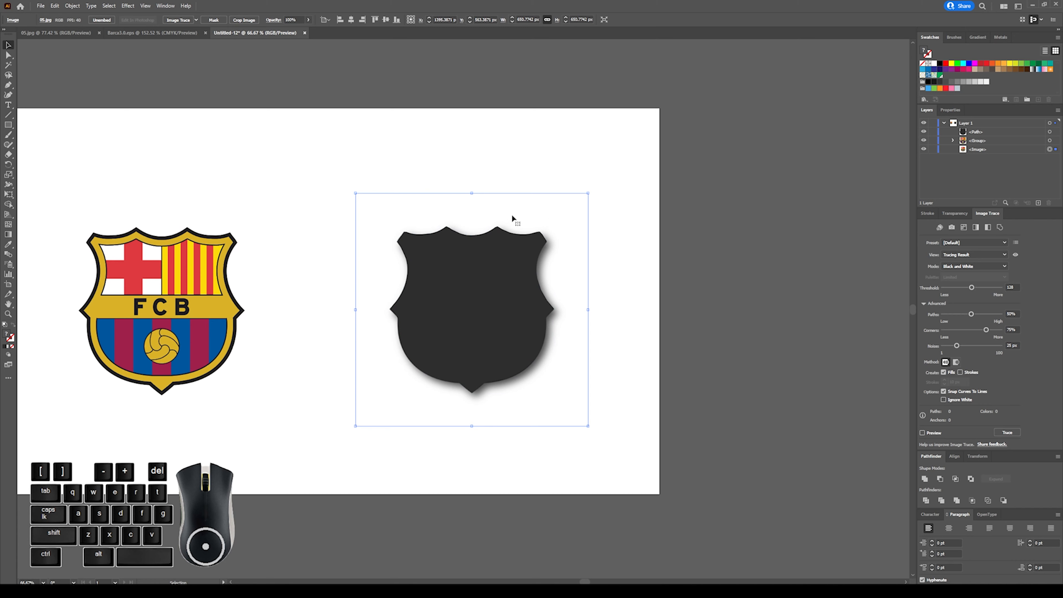
drag(458, 155, 766, 308)
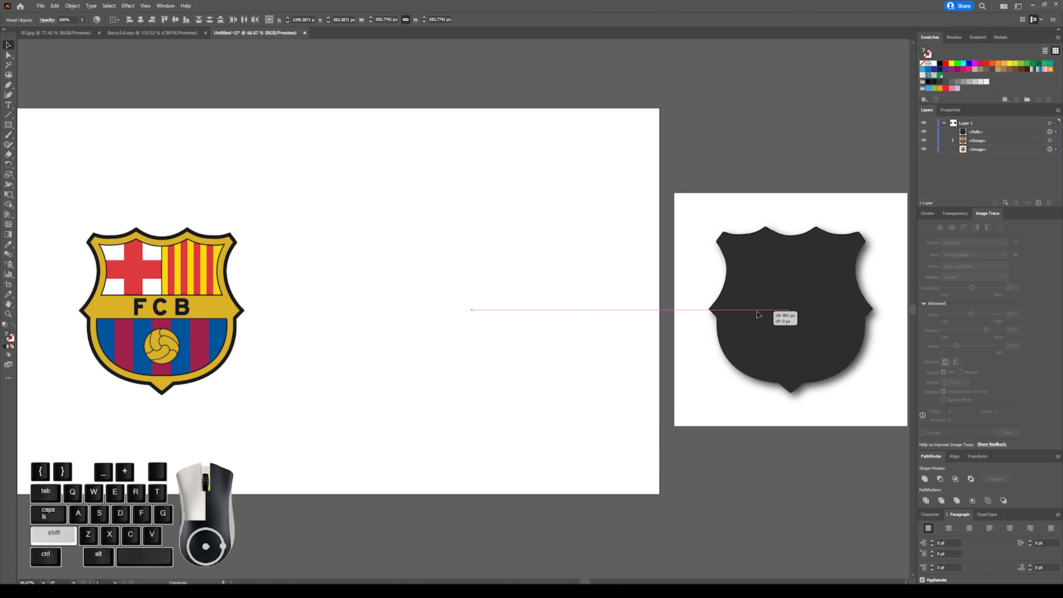
scroll(750, 310, right, 6)
scroll(745, 310, left, 3)
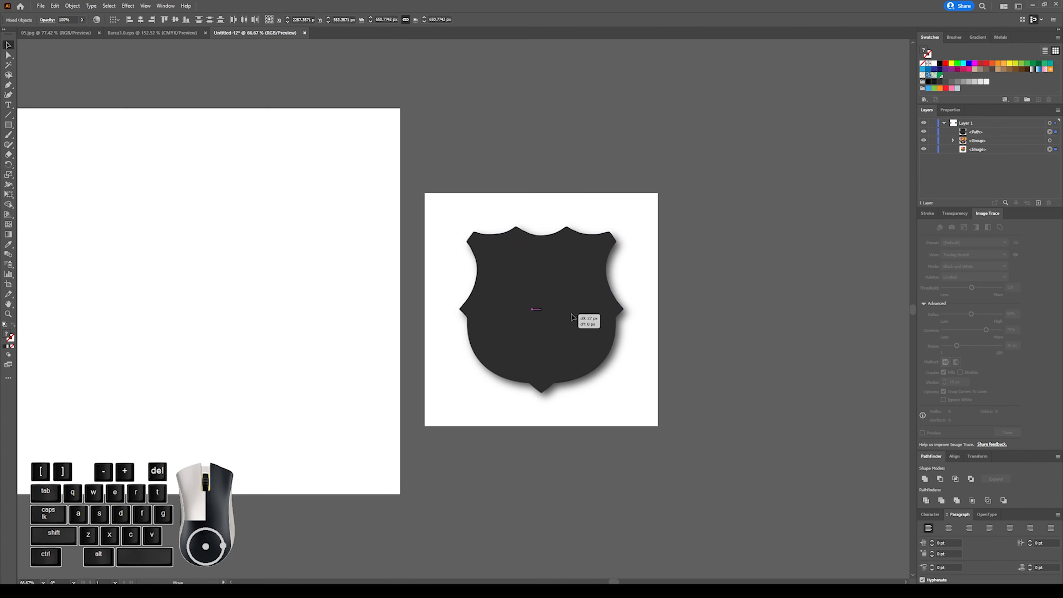
click(743, 308)
drag(645, 293, 597, 275)
key(Right)
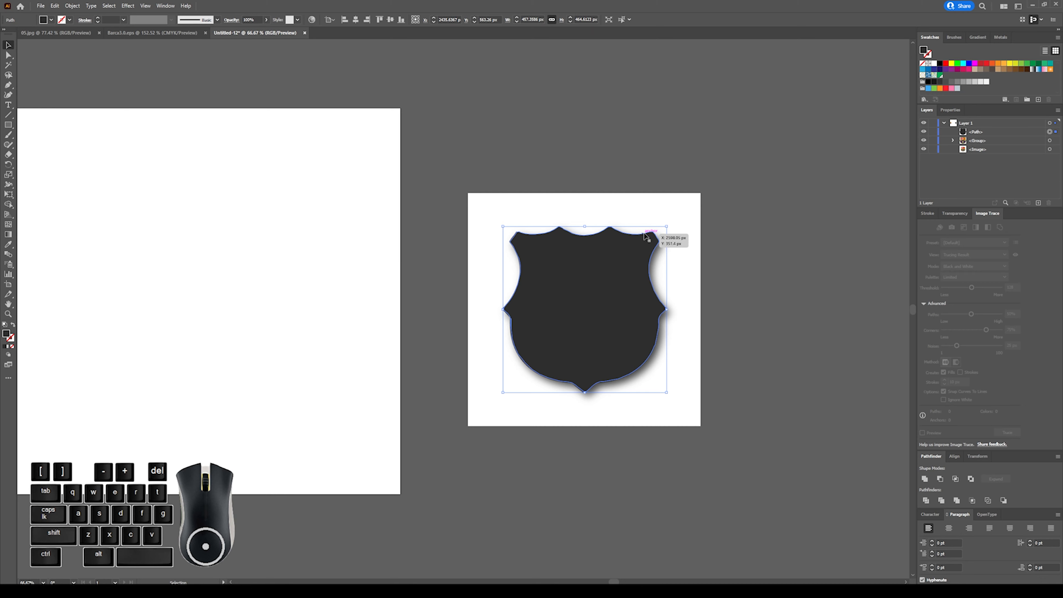
click(565, 120)
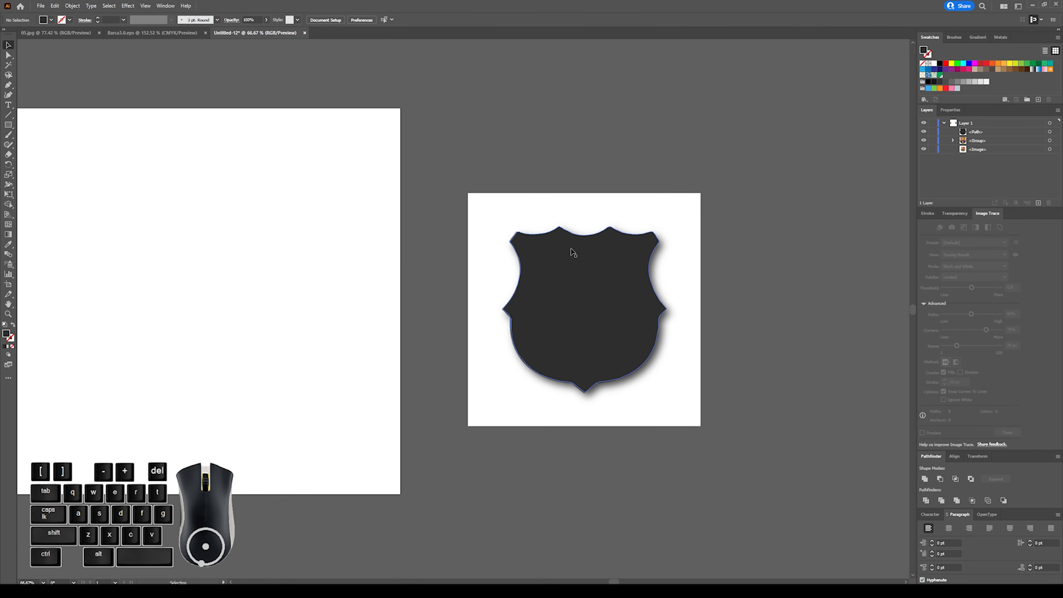
Duplicate the shield silhouette in place, in front of the original.
click(568, 253)
key(ctrl)
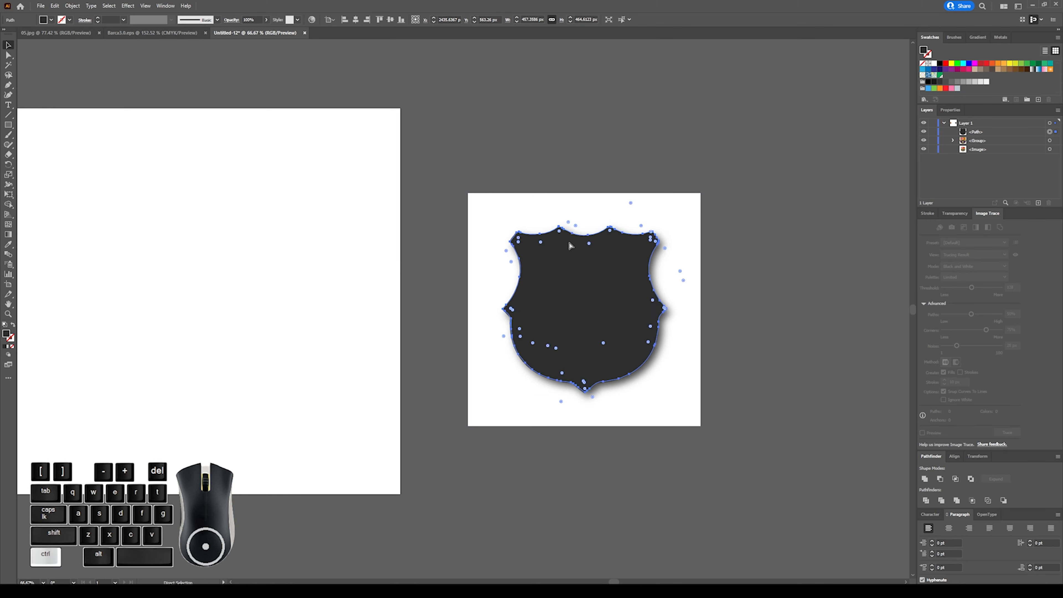
key(ctrl+c)
key(ctrl+f)
click(569, 162)
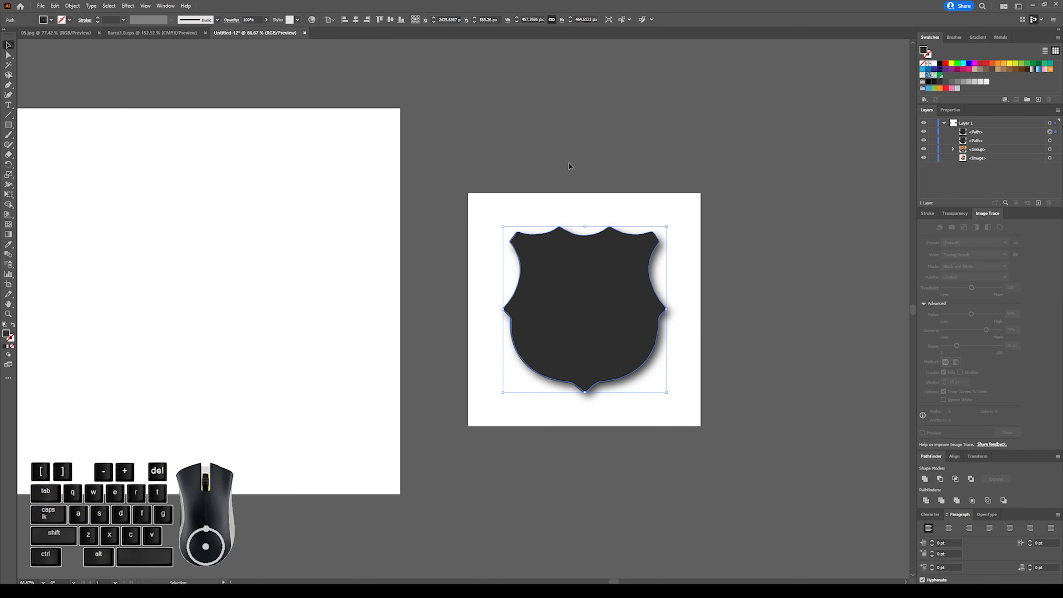
Clip the crest image with the front silhouette copy as a clipping mask and deselect the result.
click(614, 270)
shift+click(531, 202)
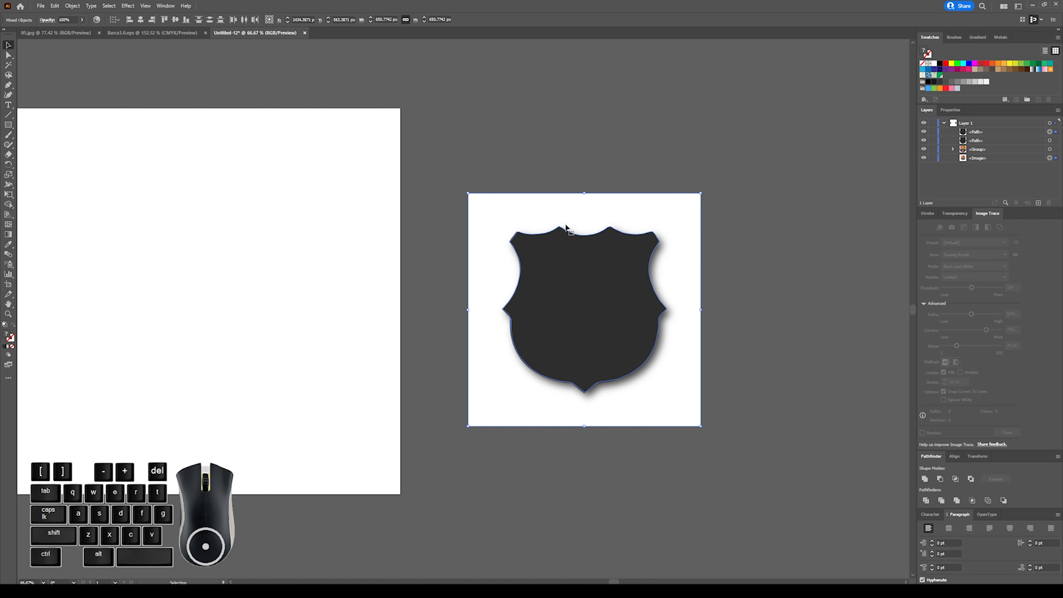
key(ctrl)
key(ctrl+7)
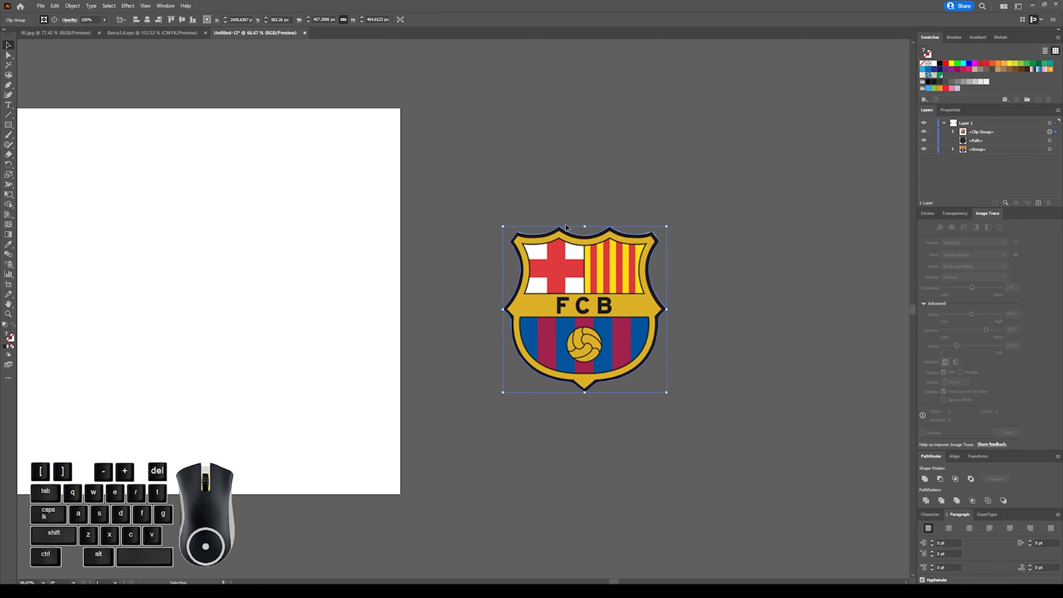
click(696, 244)
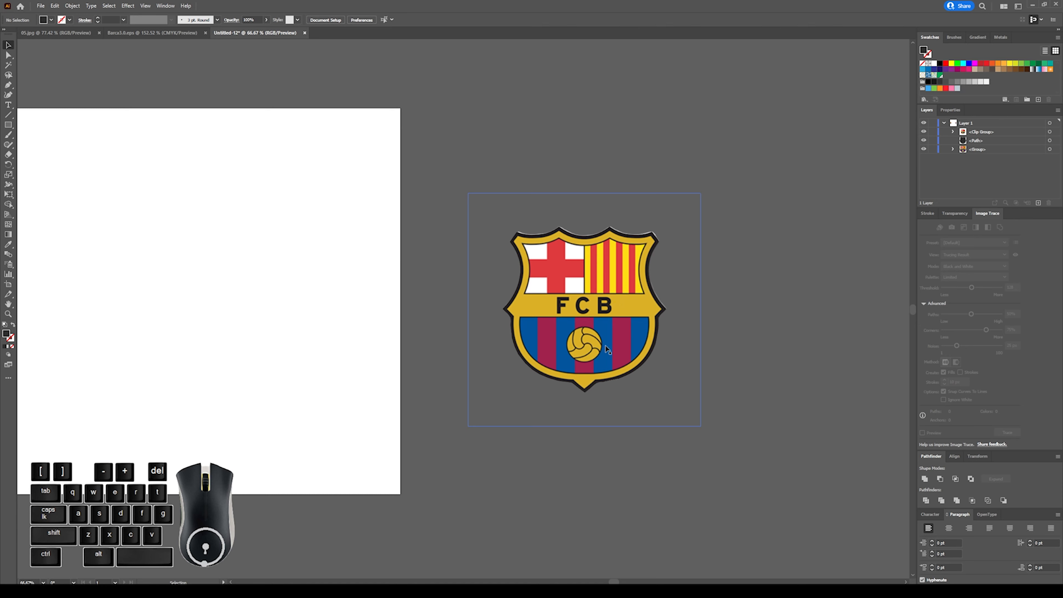
Move the clipped crest down off the silhouette behind it, undo the move and deselect.
drag(598, 278, 610, 409)
click(598, 278)
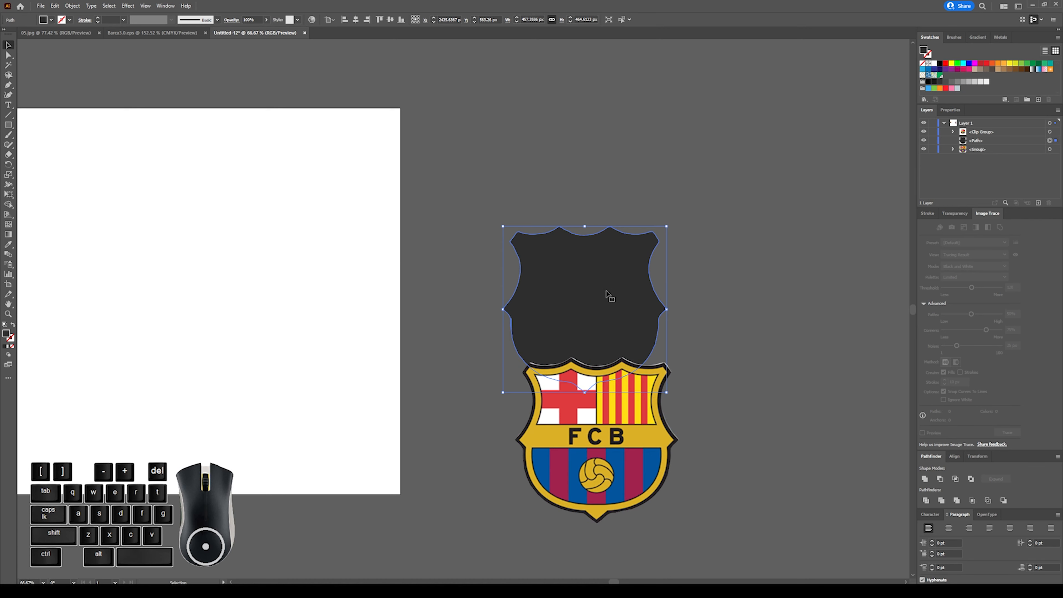
key(ctrl+z)
click(728, 317)
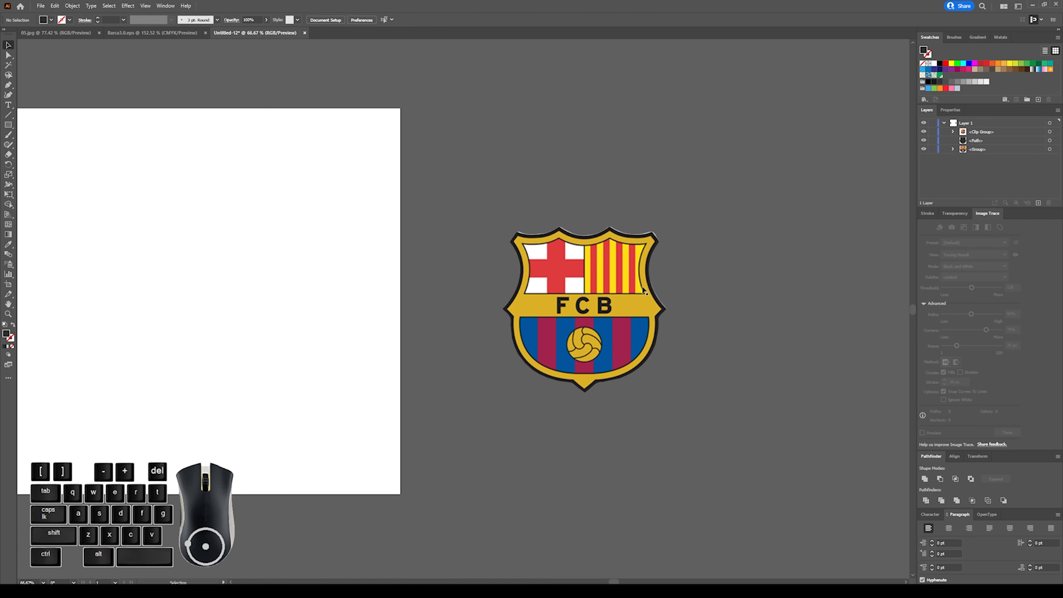
Enter isolation mode on the clipped crest group to work on its mask outline.
click(527, 240)
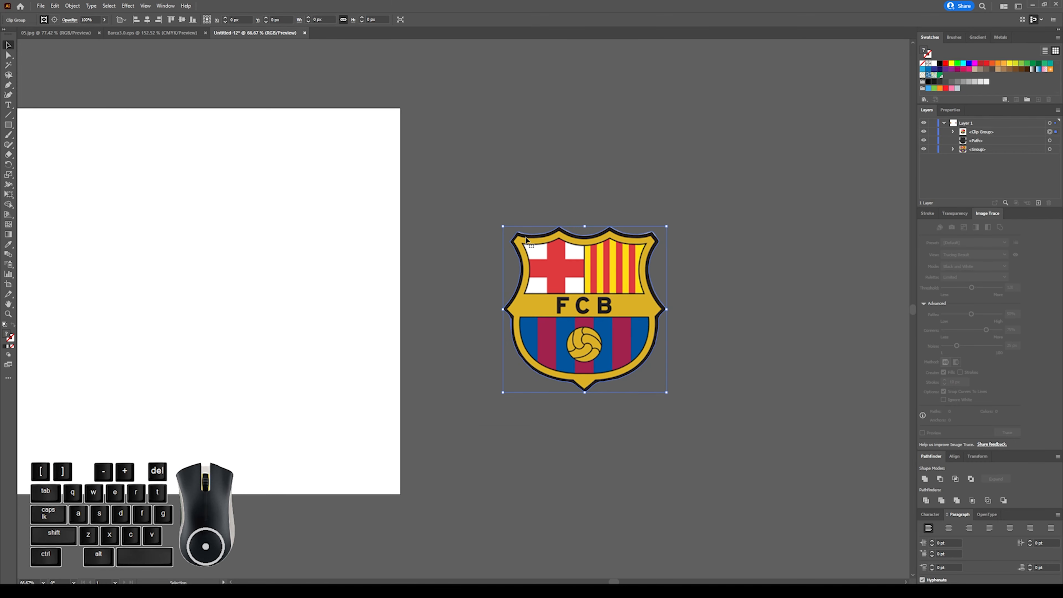
key(ctrl+plus)
key(ctrl+plus)
key(ctrl+plus)
scroll(509, 211, up, 2)
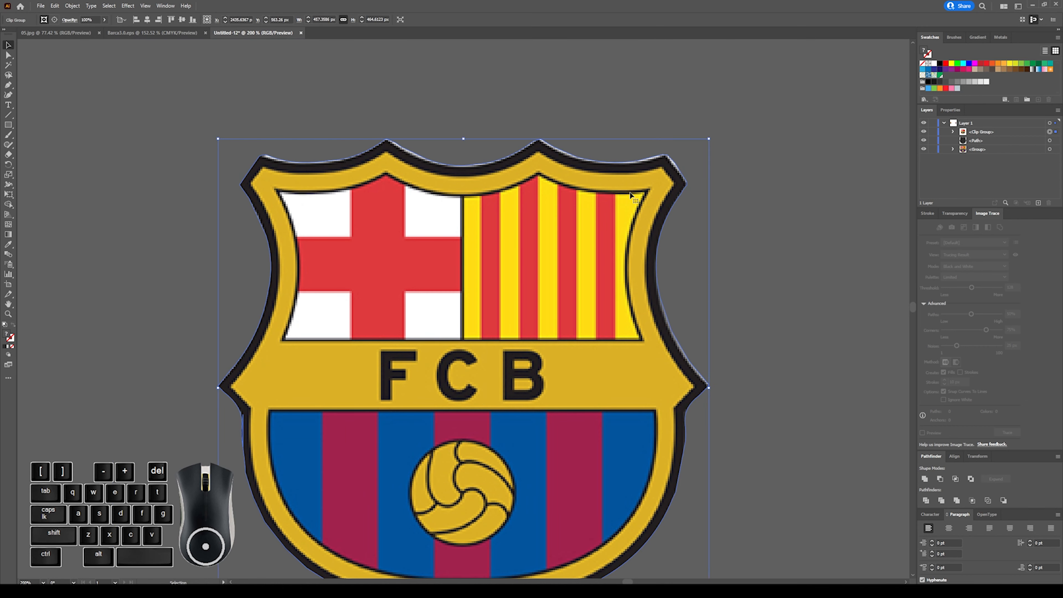
double_click(589, 193)
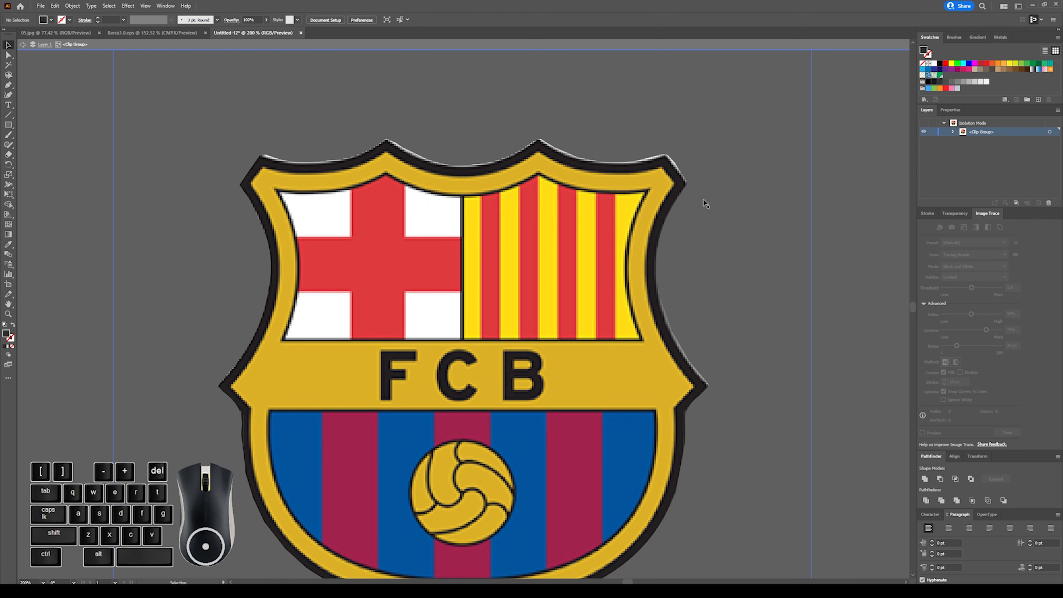
Try to stretch the crest image slightly upward inside its mask, undo the change and deselect.
key(ctrl+minus)
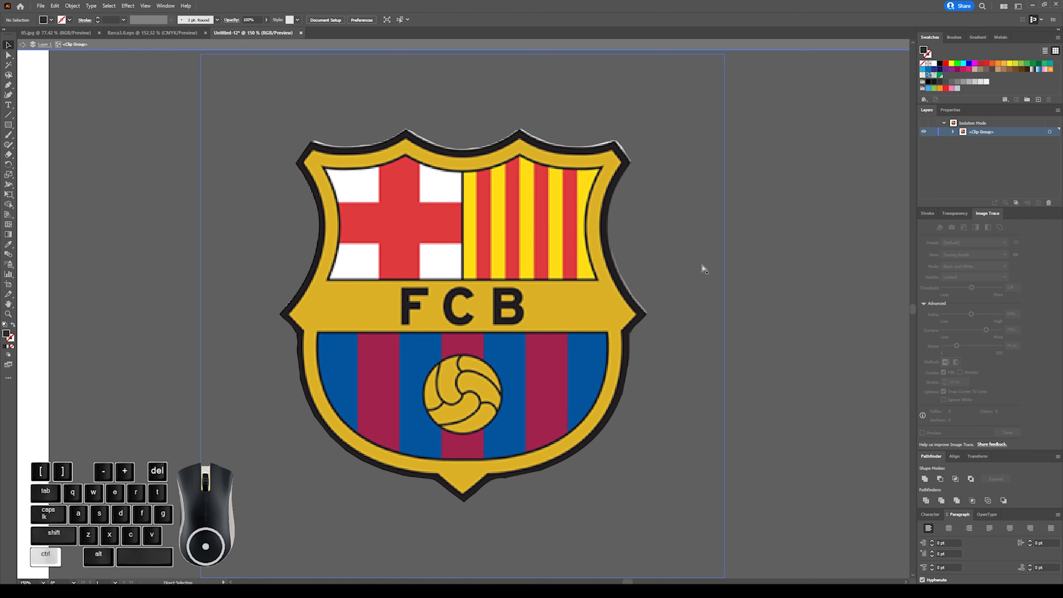
key(ctrl+minus)
click(505, 184)
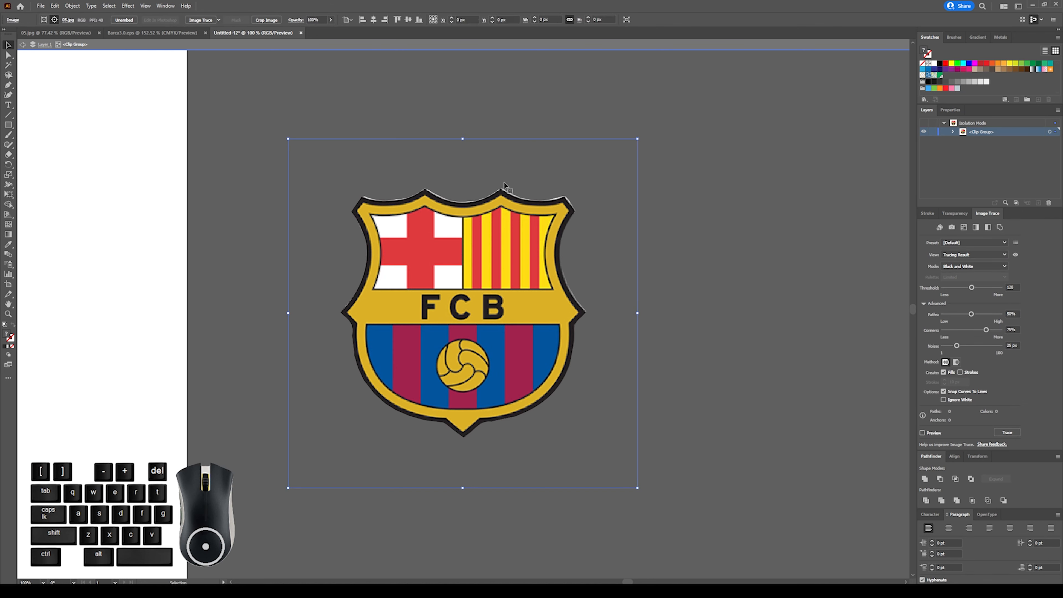
drag(463, 138, 464, 136)
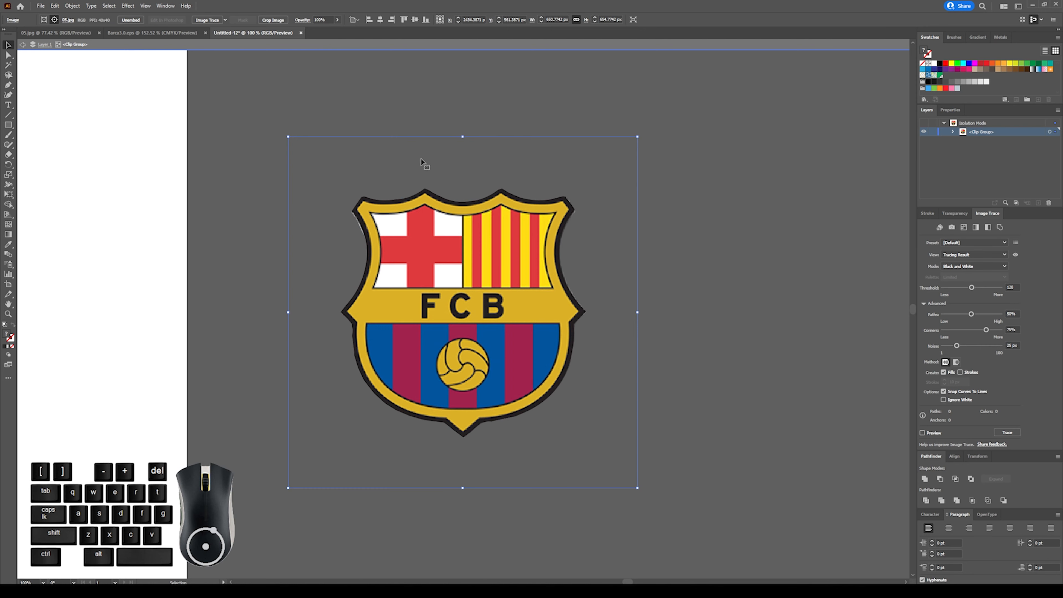
drag(462, 137, 463, 139)
key(ctrl+z)
click(686, 221)
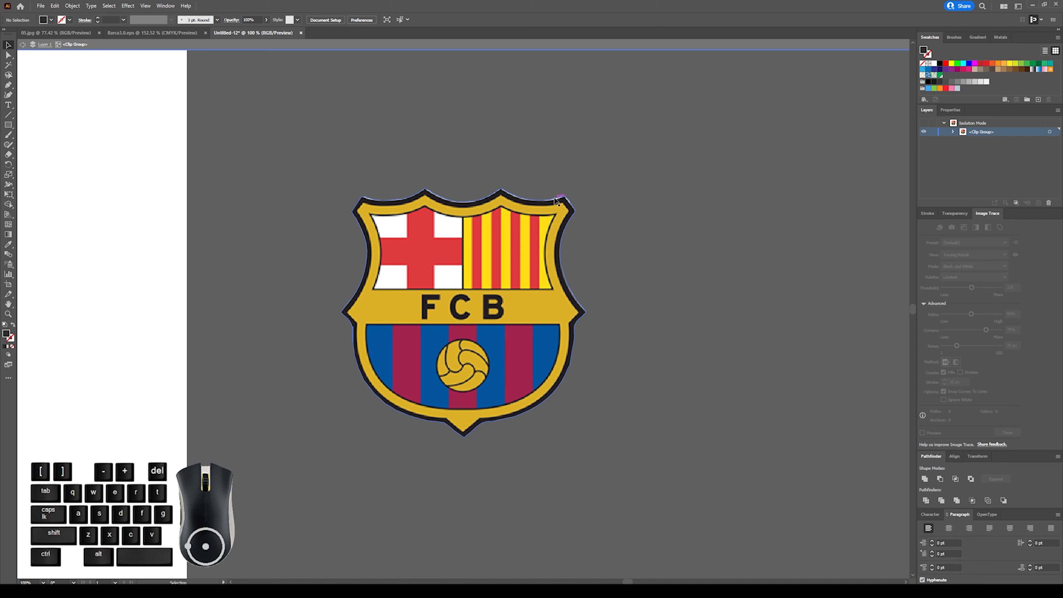
Give the crest's clipping mask path a black 7 pt stroke and deselect it.
click(557, 201)
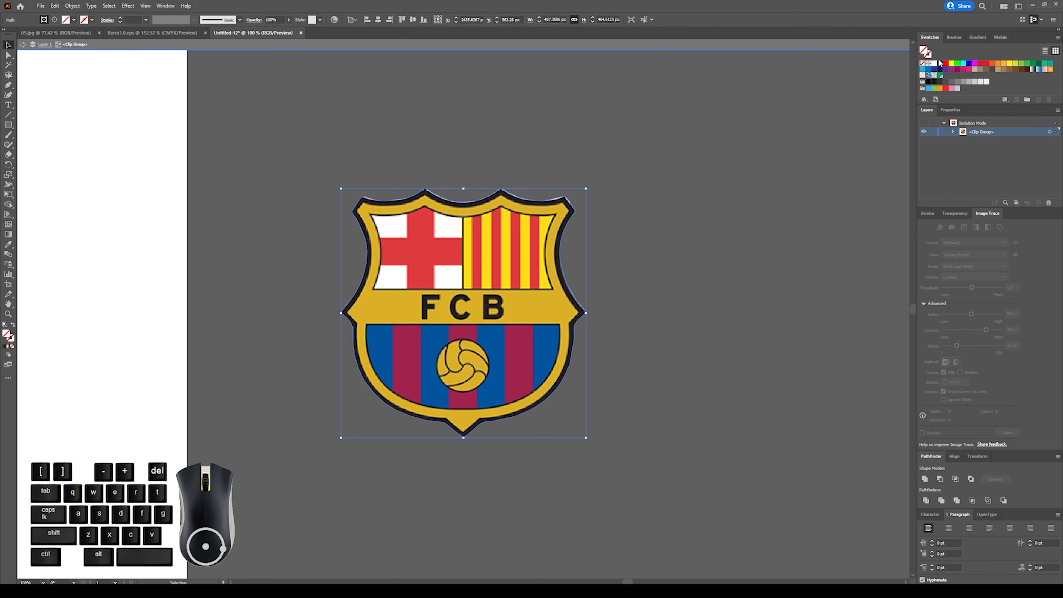
click(931, 55)
click(942, 64)
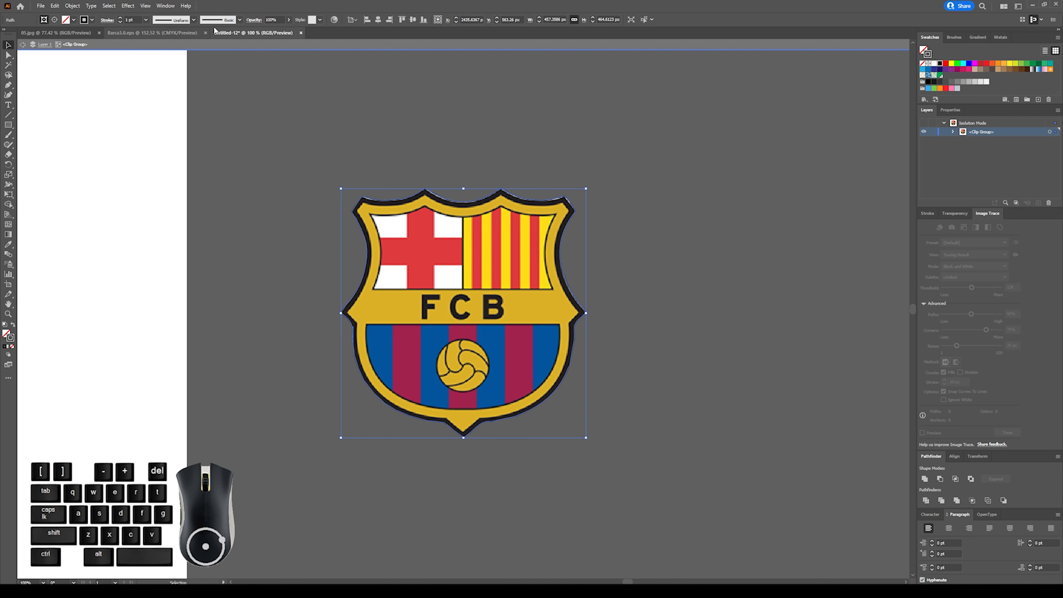
click(119, 18)
click(119, 18)
click(120, 18)
click(120, 18)
click(120, 18)
click(119, 18)
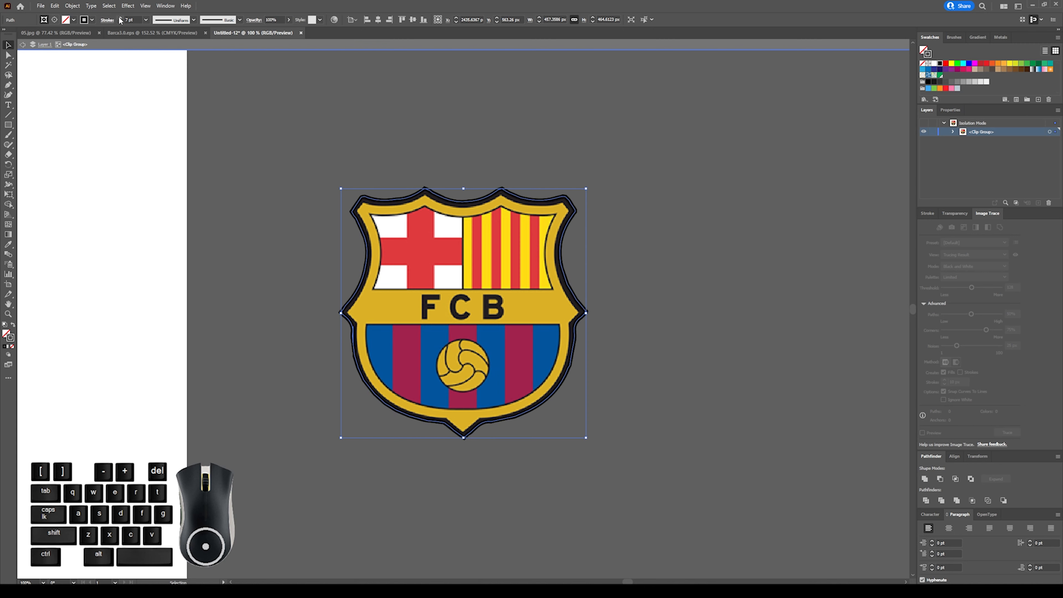
click(647, 271)
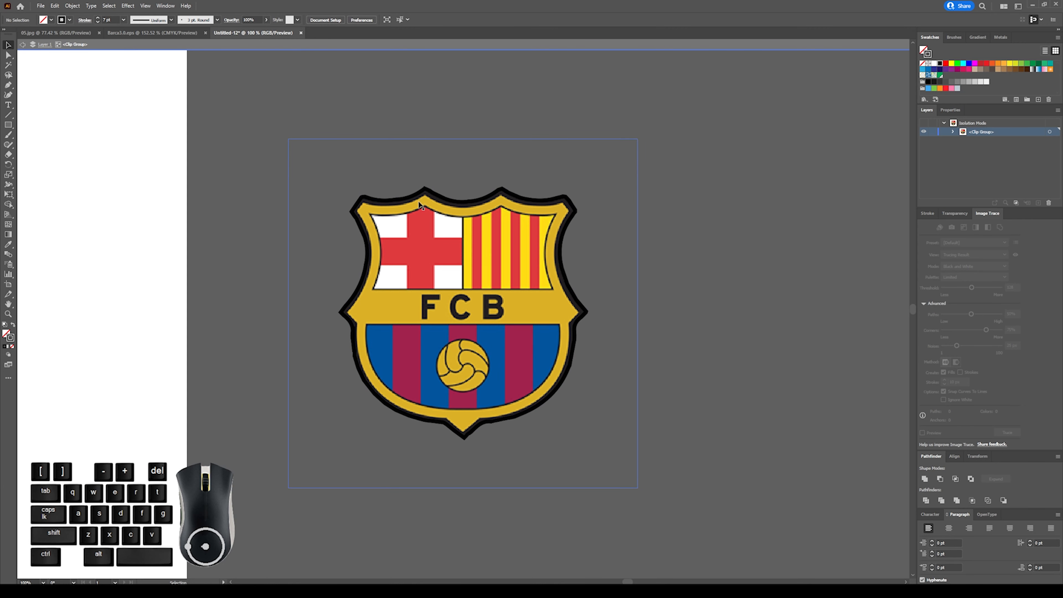
Apply the dark colour of the crest image's outer border to the clipping mask path with the Eyedropper.
click(376, 208)
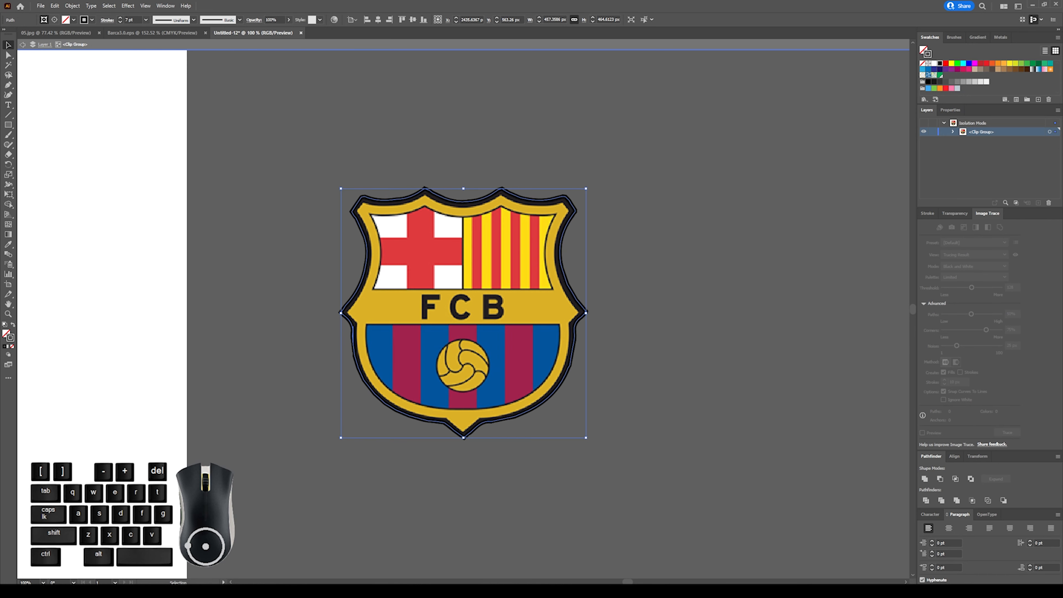
click(8, 247)
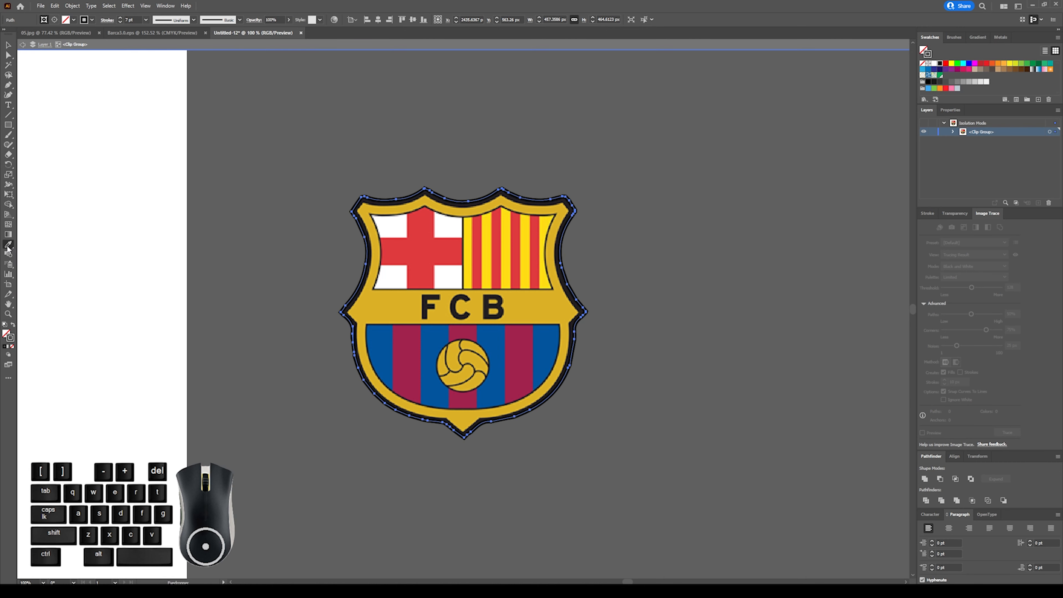
drag(368, 199, 374, 210)
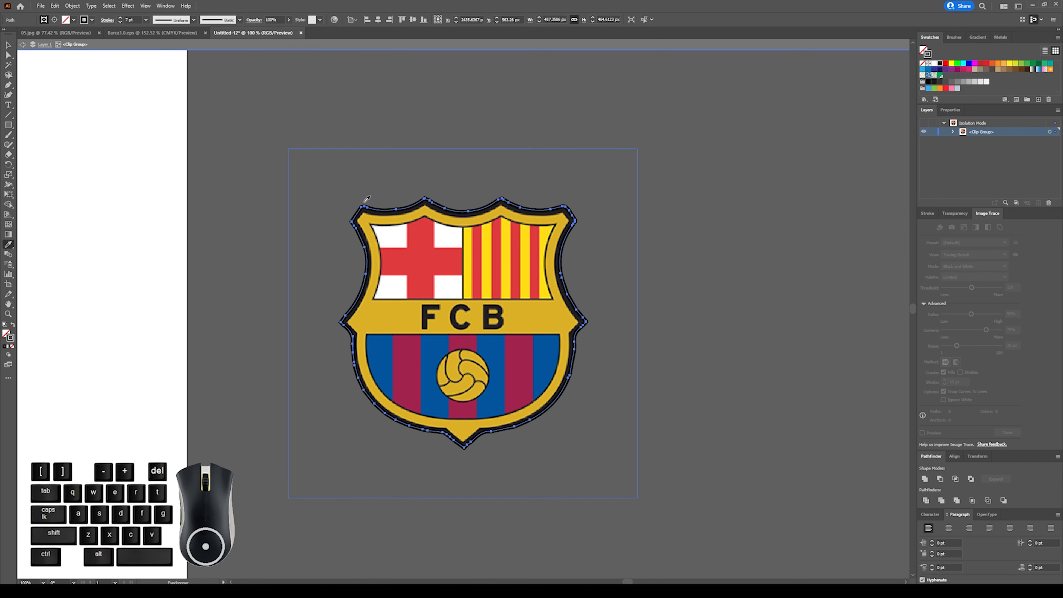
key(ctrl+plus)
key(ctrl+plus)
key(ctrl+plus)
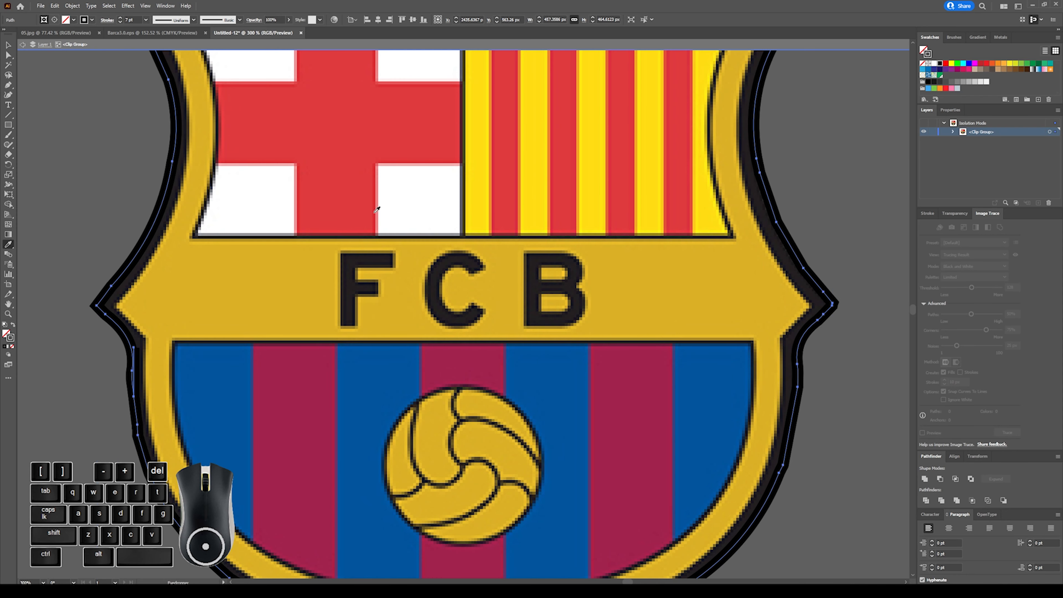
click(175, 192)
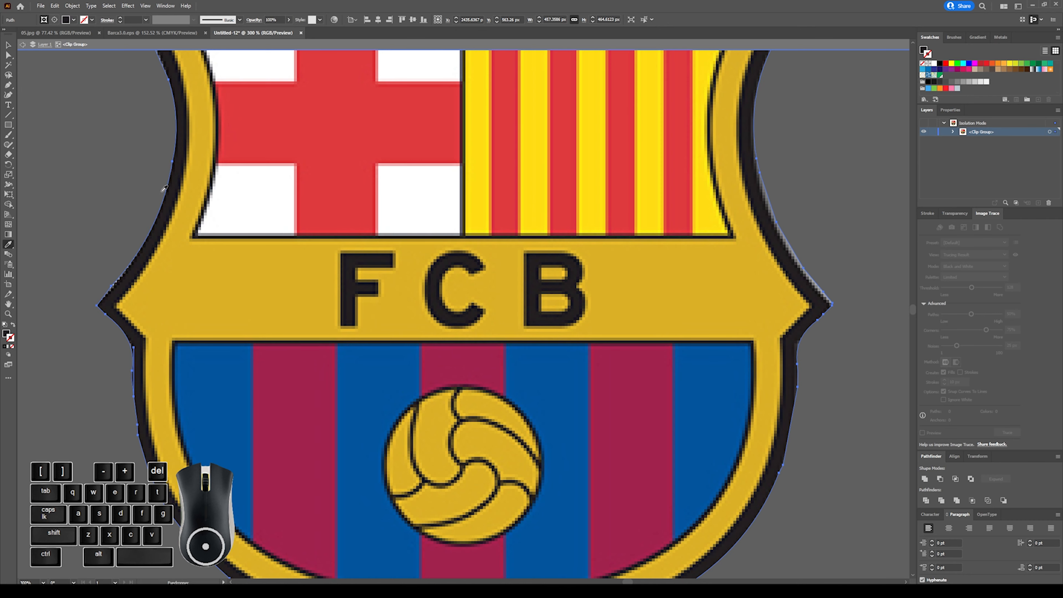
Swap the mask path's fill and stroke so the sampled dark colour is its outline, undoing the stray colour sample.
key(ctrl)
key(ctrl+minus)
key(ctrl+minus)
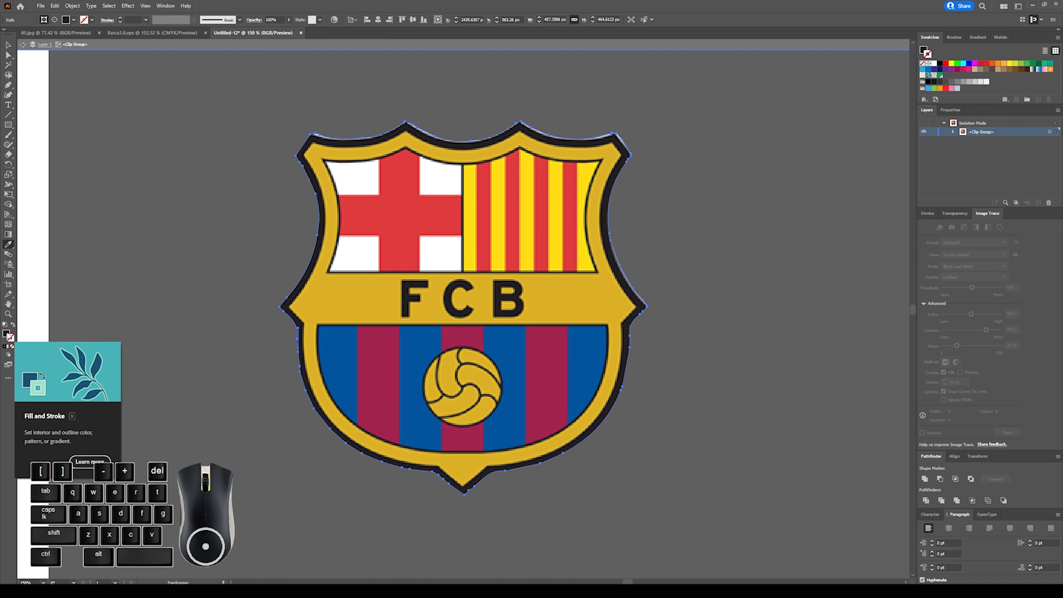
click(13, 326)
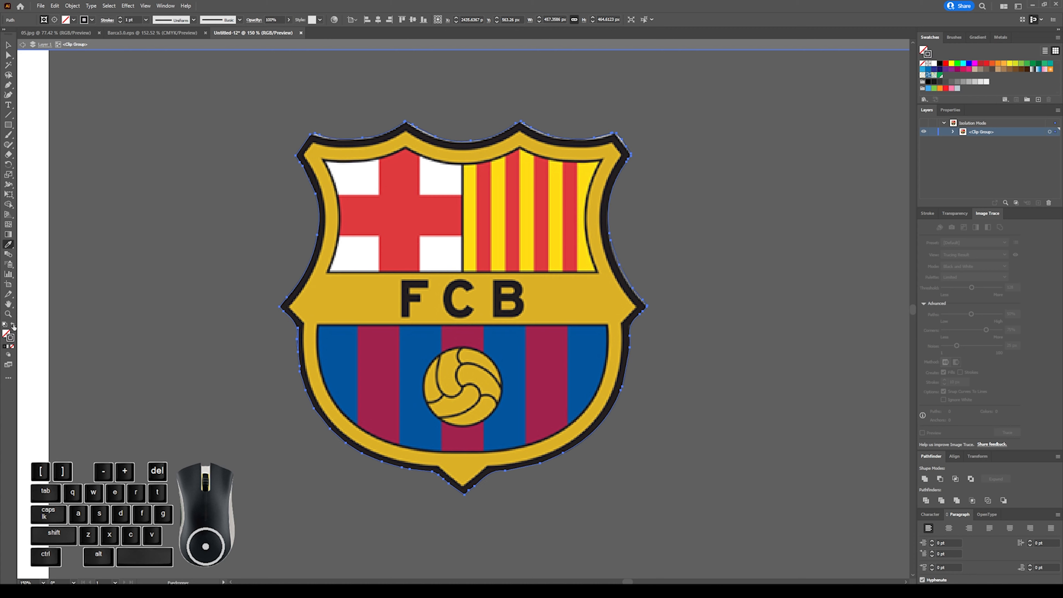
click(233, 305)
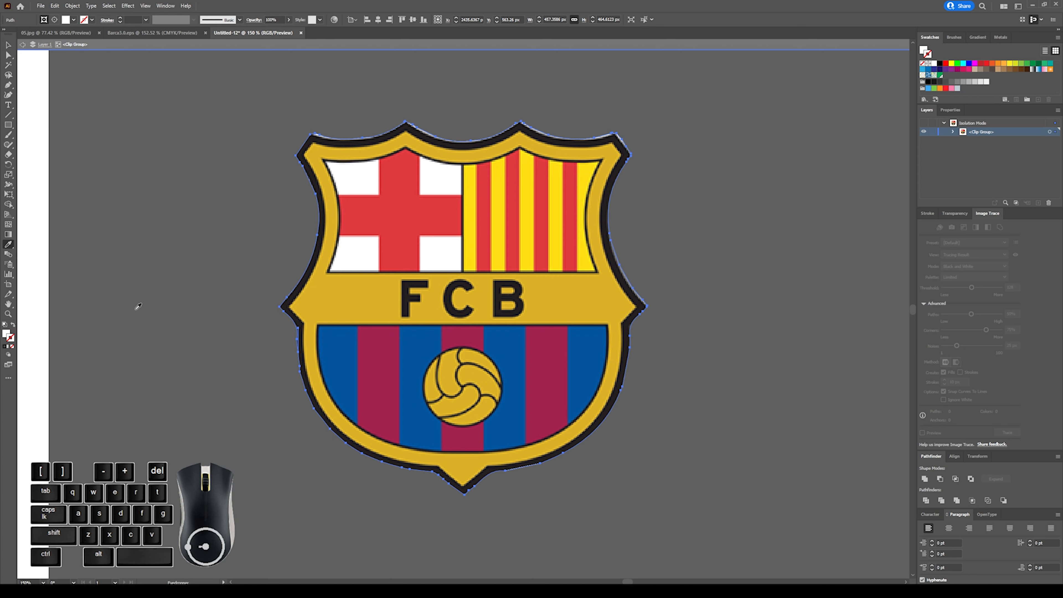
key(ctrl+z)
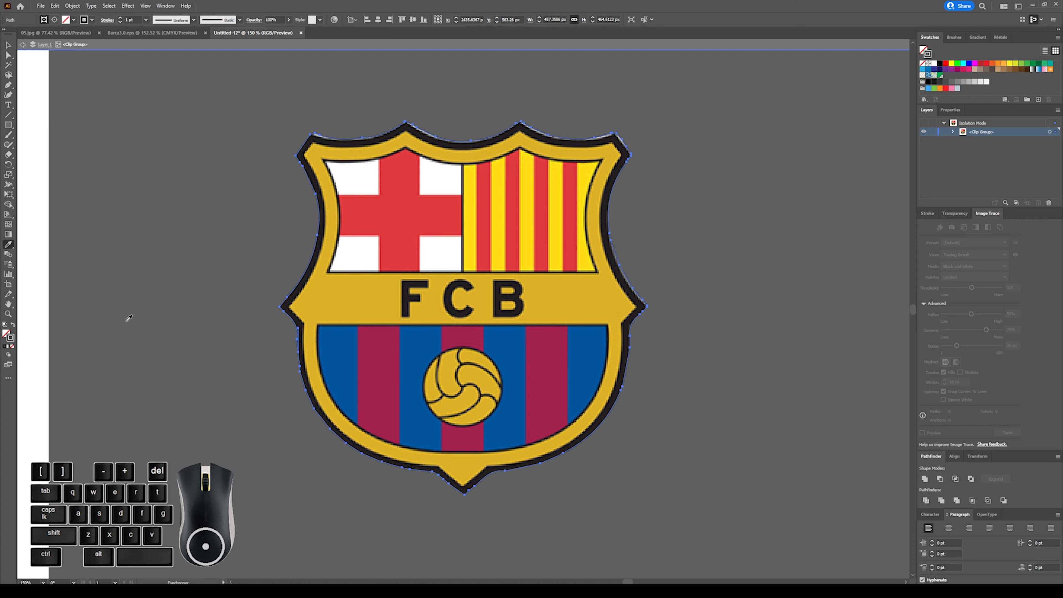
Set the stroke weight of the crest's clipping mask path to 12 pt.
click(9, 45)
click(243, 207)
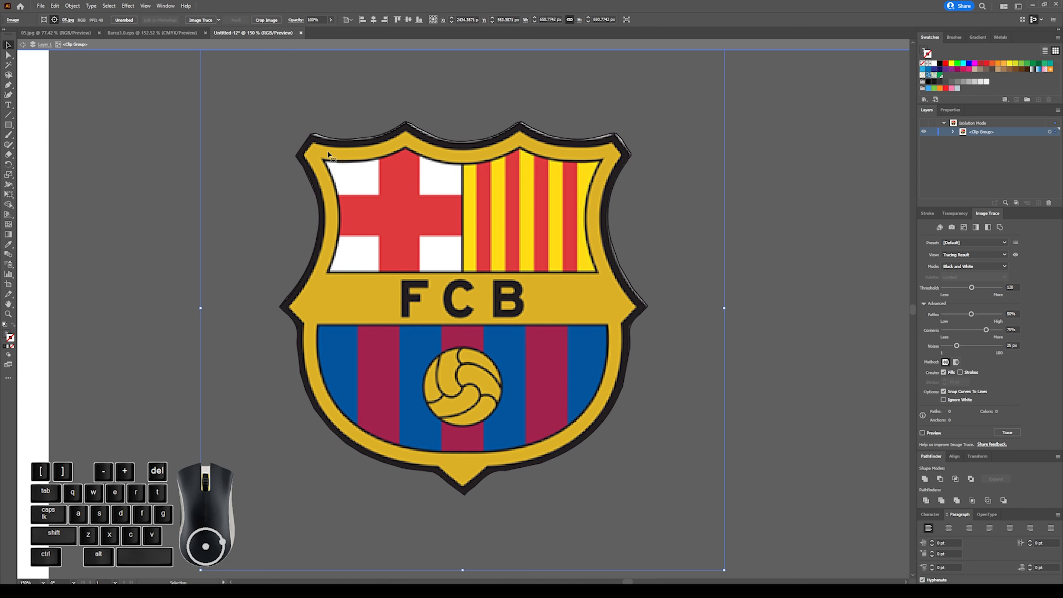
click(415, 127)
key(ctrl)
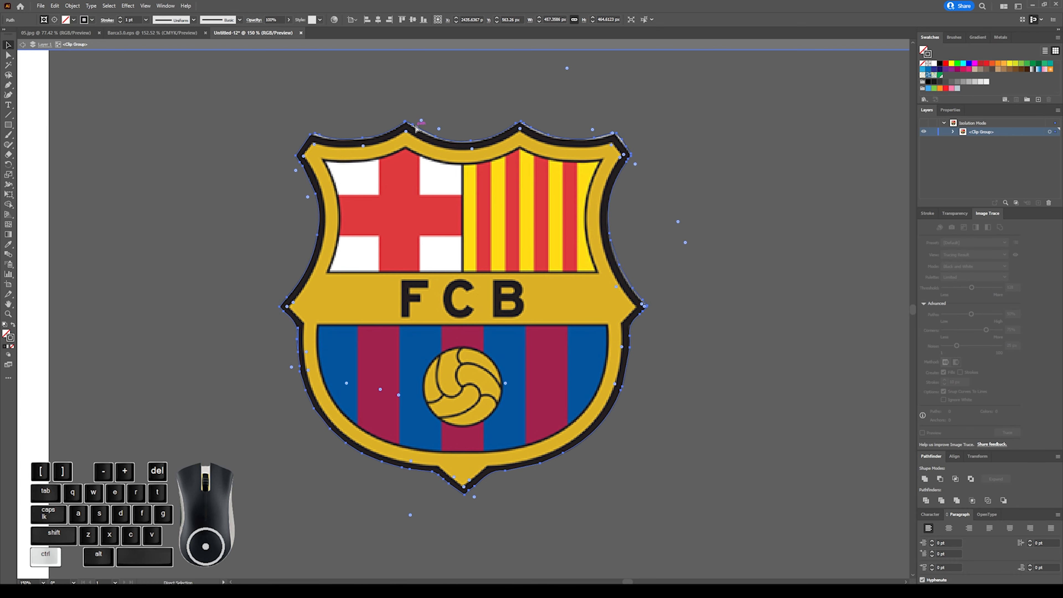
key(ctrl+plus)
key(ctrl+plus)
scroll(307, 122, up, 1)
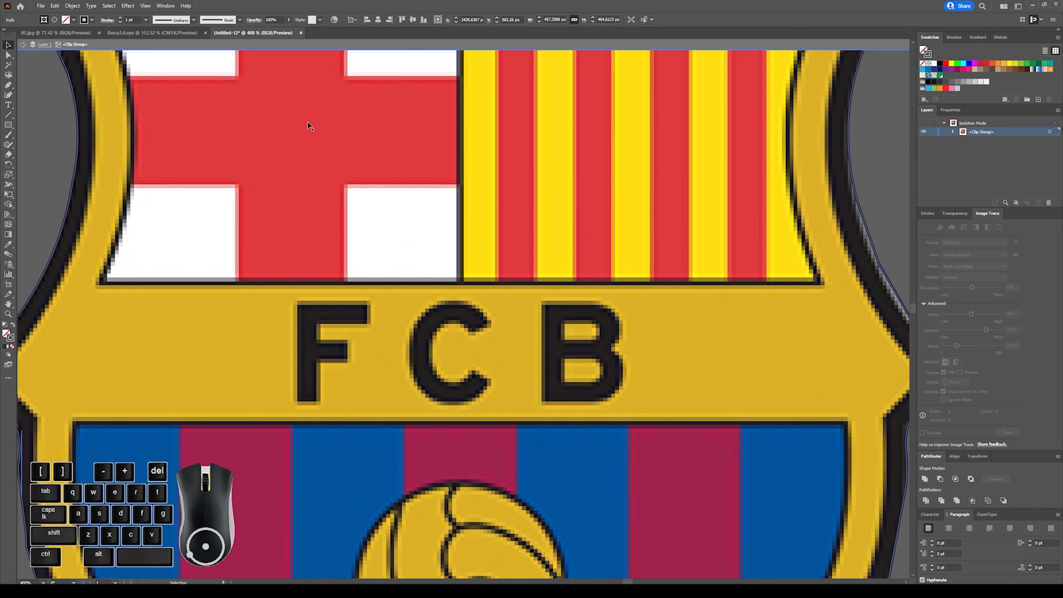
scroll(308, 122, up, 5)
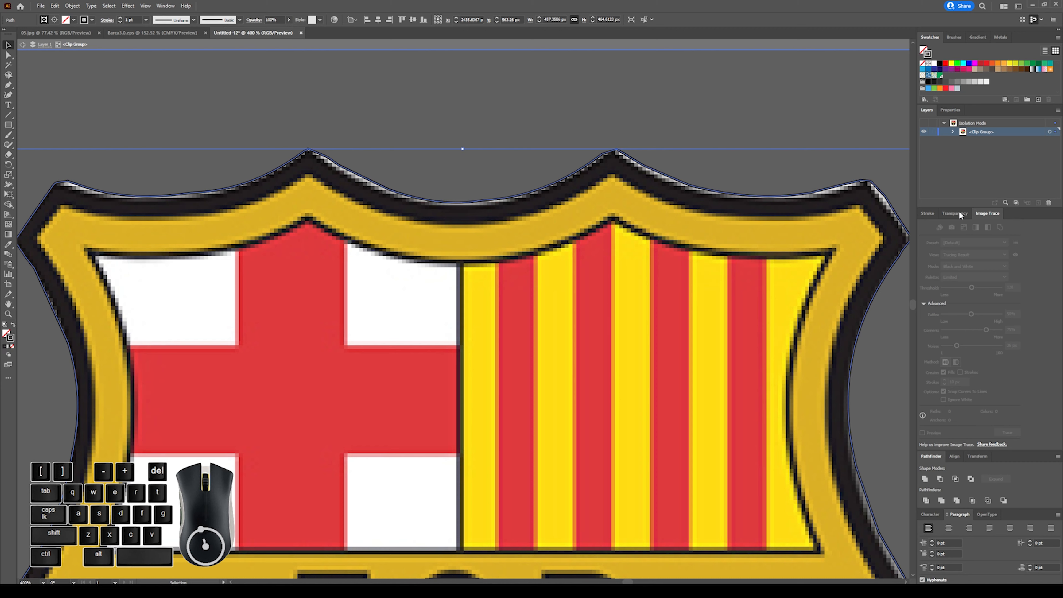
click(930, 215)
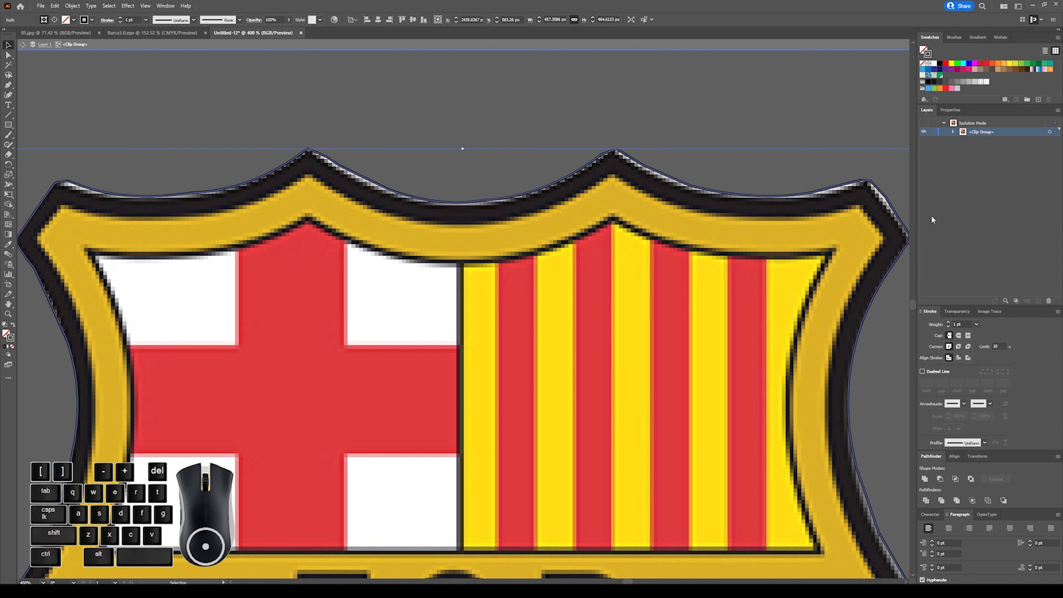
click(948, 322)
click(948, 322)
click(948, 322)
click(948, 322)
click(948, 322)
click(948, 322)
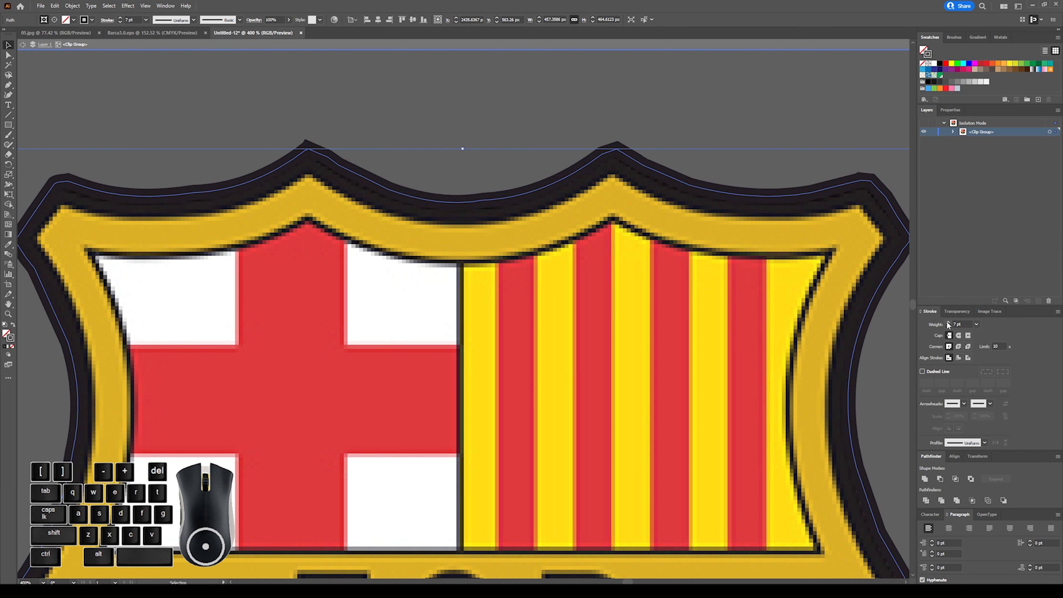
click(948, 322)
click(948, 322)
click(948, 322)
click(948, 322)
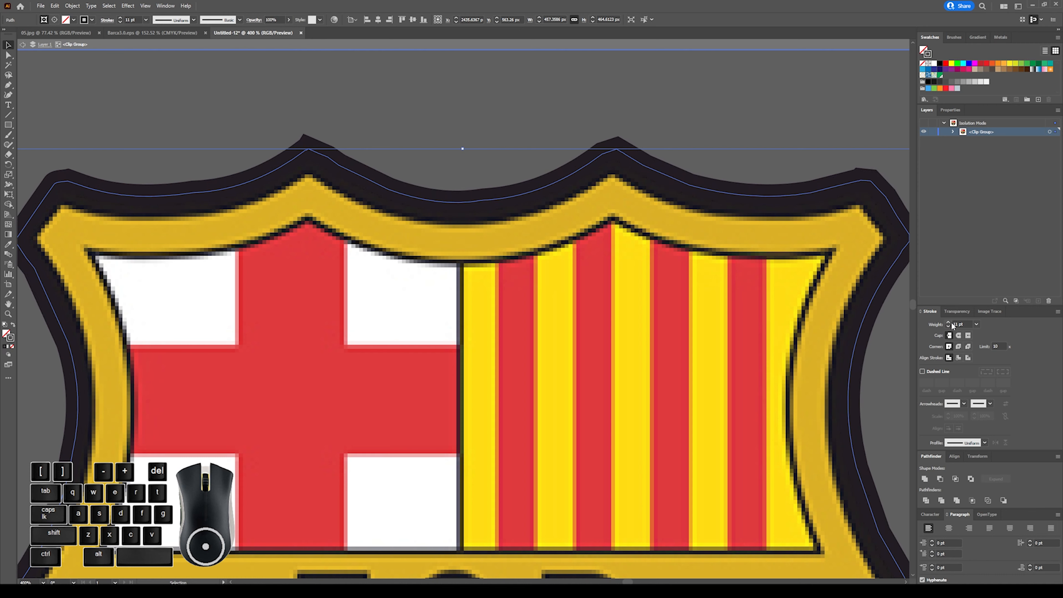
click(949, 323)
key(ctrl)
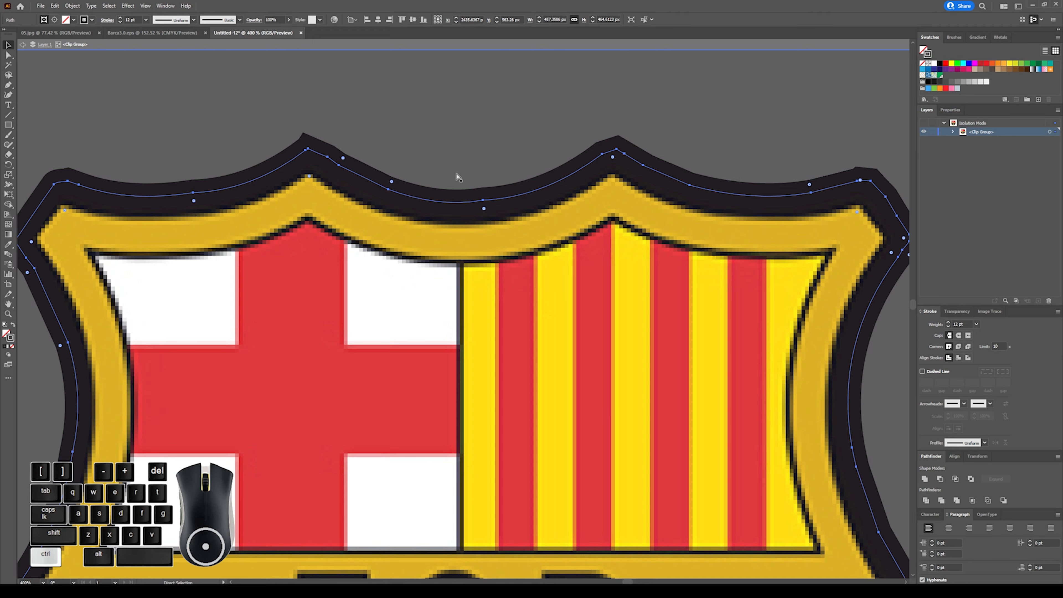
Round the corners of the mask path's stroke with a round join and deselect it.
key(ctrl+minus)
key(ctrl+minus)
scroll(457, 176, up, 1)
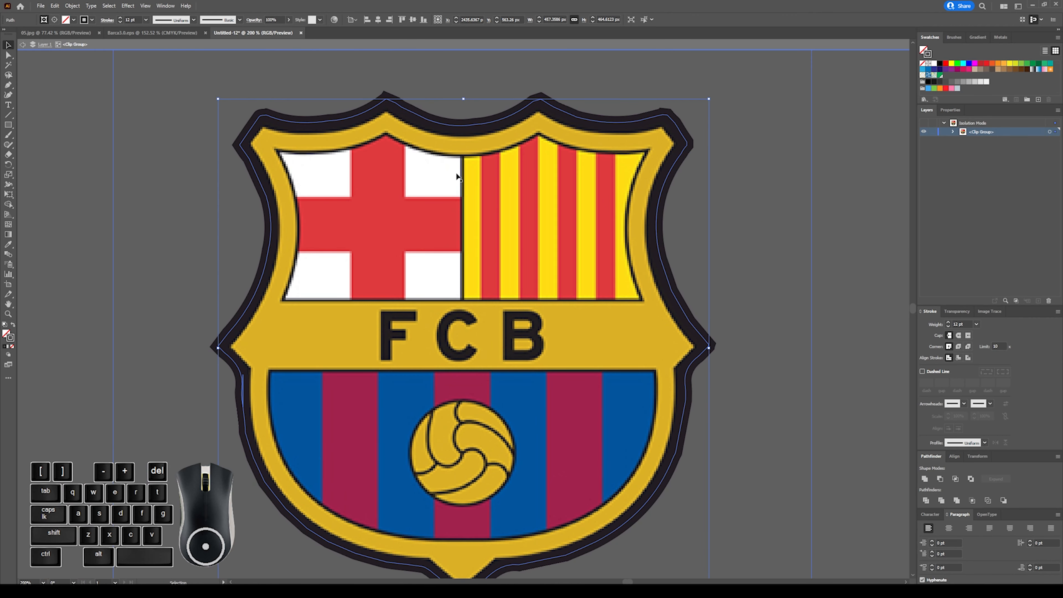
click(959, 346)
click(828, 279)
Try to move the isolated crest image and its mask onto the artboard, undo the move and deselect.
key(ctrl+minus)
key(ctrl+minus)
key(ctrl+minus)
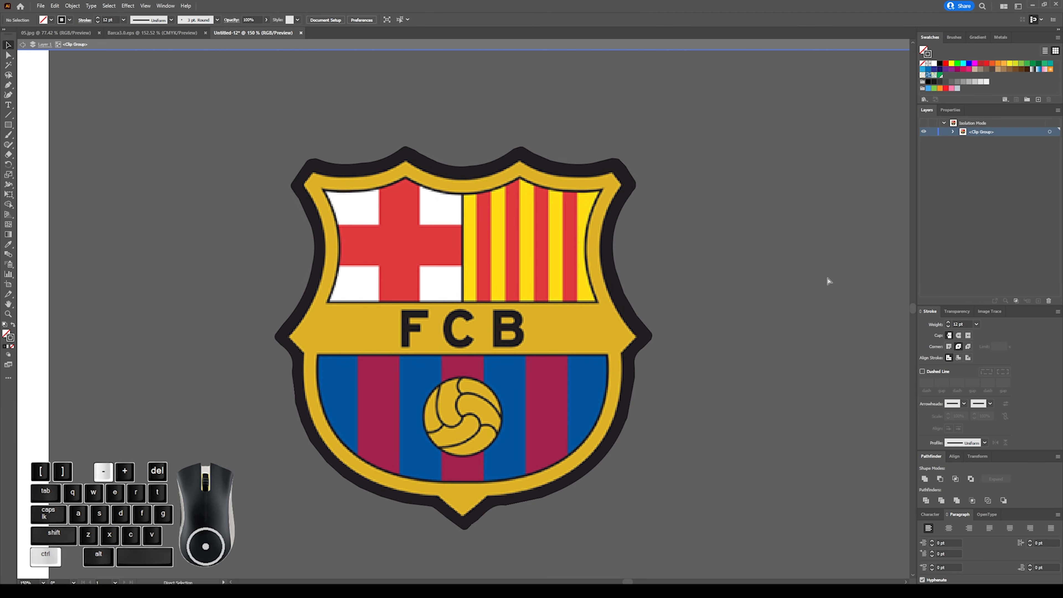
key(ctrl+minus)
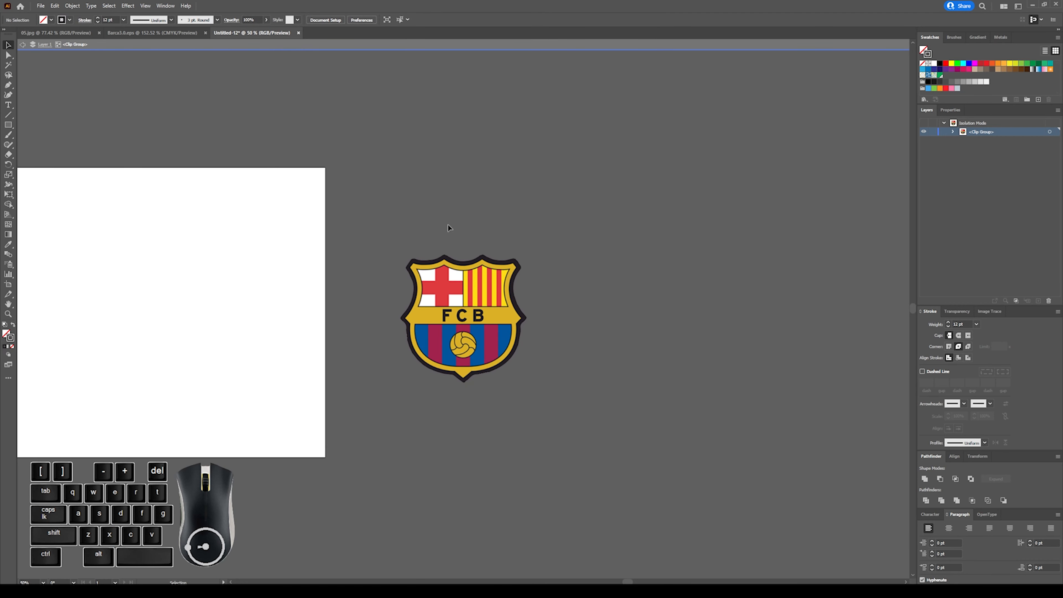
drag(449, 228, 535, 401)
drag(509, 357, 259, 344)
key(ctrl+z)
click(497, 230)
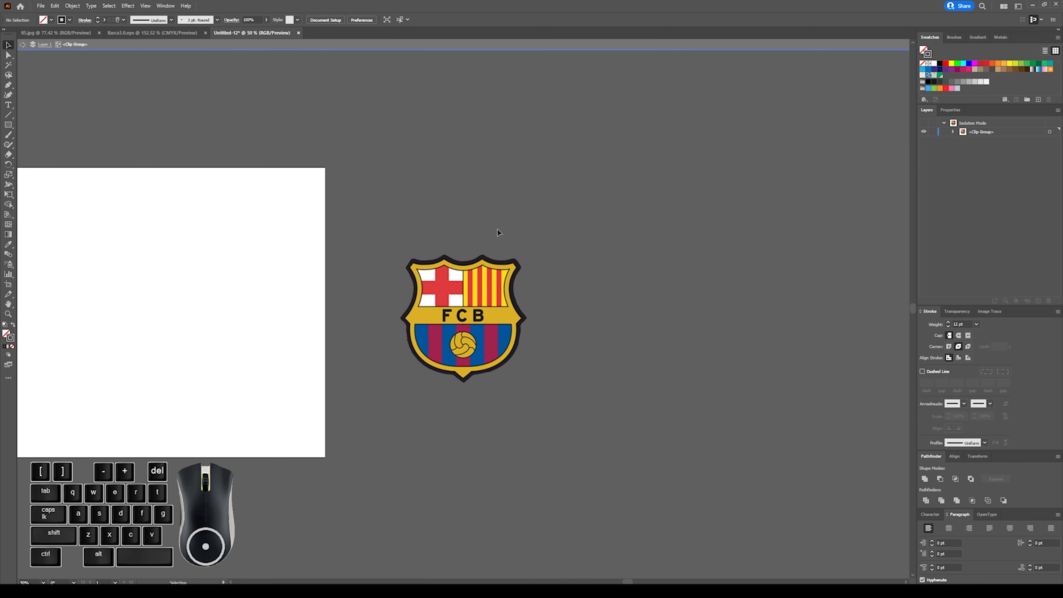
Exit isolation mode and move the clipped crest together with its silhouette onto the artboard, right of the traced crest.
double_click(453, 223)
drag(405, 217, 532, 390)
drag(490, 359, 215, 355)
scroll(504, 331, left, 5)
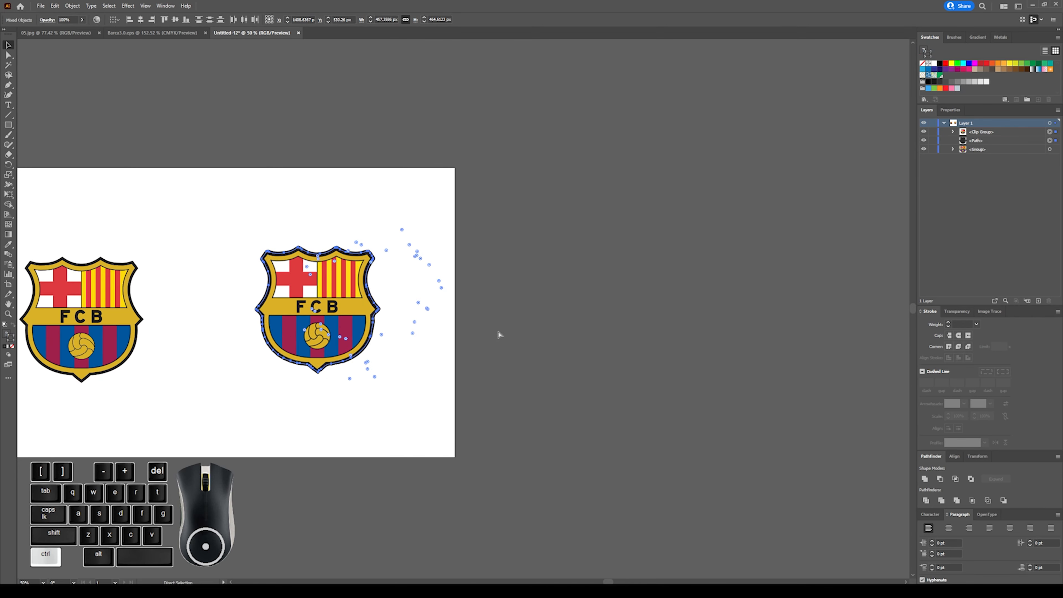
click(498, 334)
Move the clipped crest aside off the dark silhouette, bring it back to its original place and deselect.
click(292, 268)
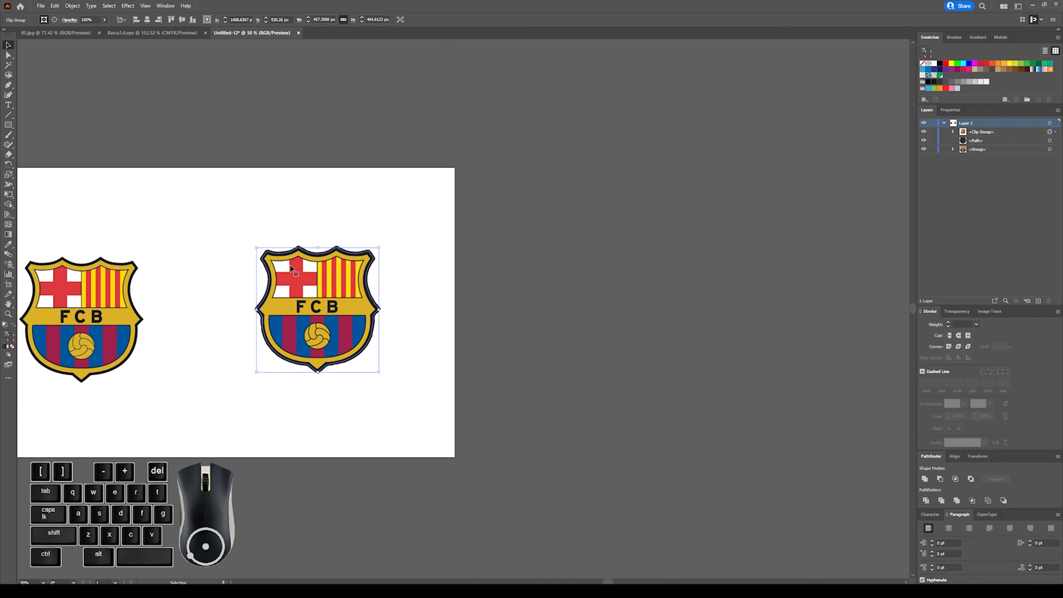
drag(290, 289, 411, 298)
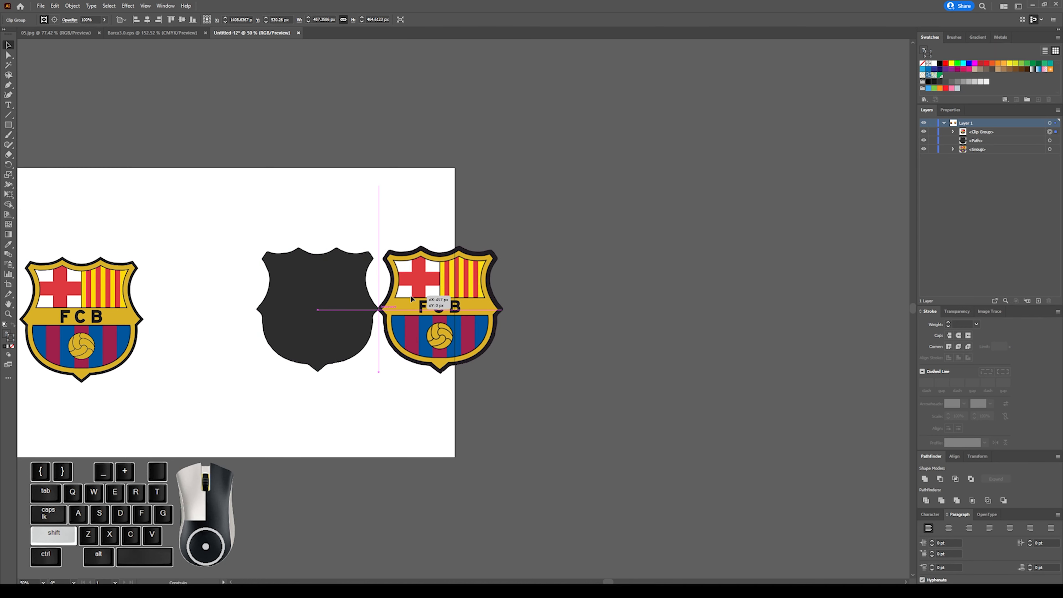
drag(411, 295, 290, 291)
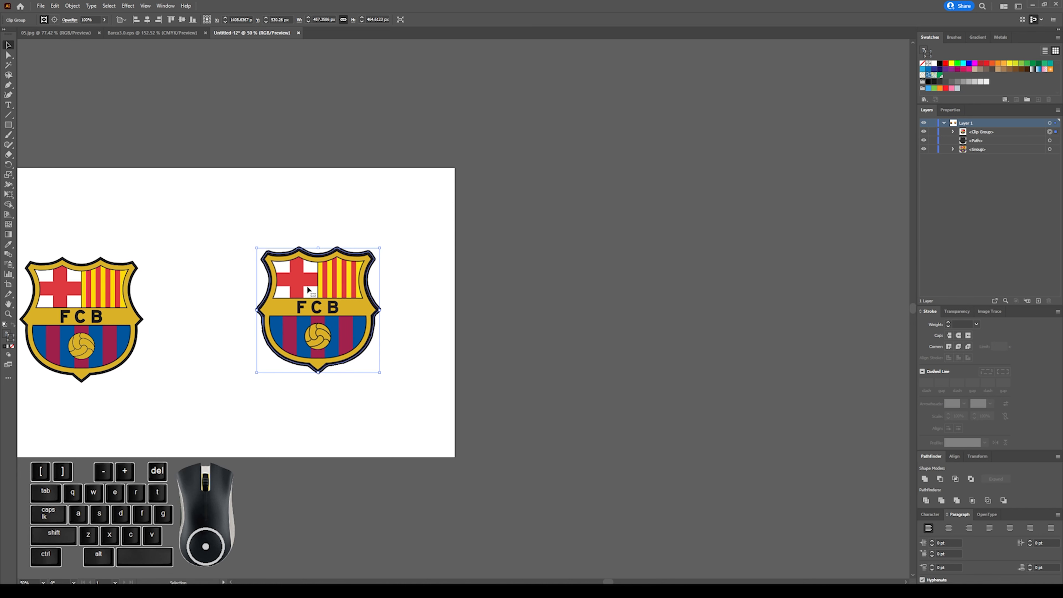
click(417, 282)
key(ctrl+z)
click(424, 240)
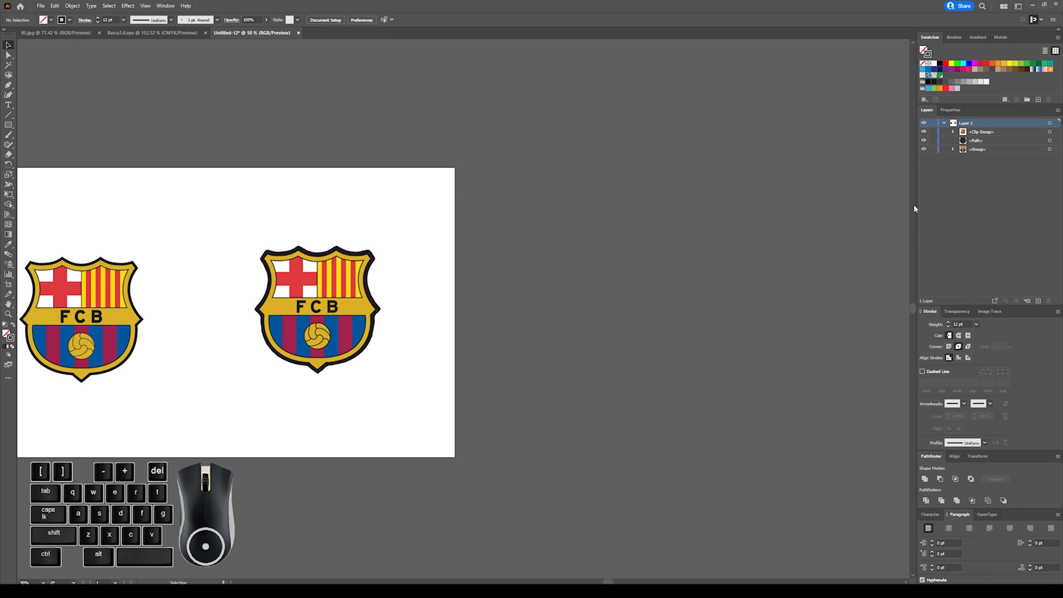
Hide the clipped crest group and show it again to check the silhouette behind it.
click(1050, 131)
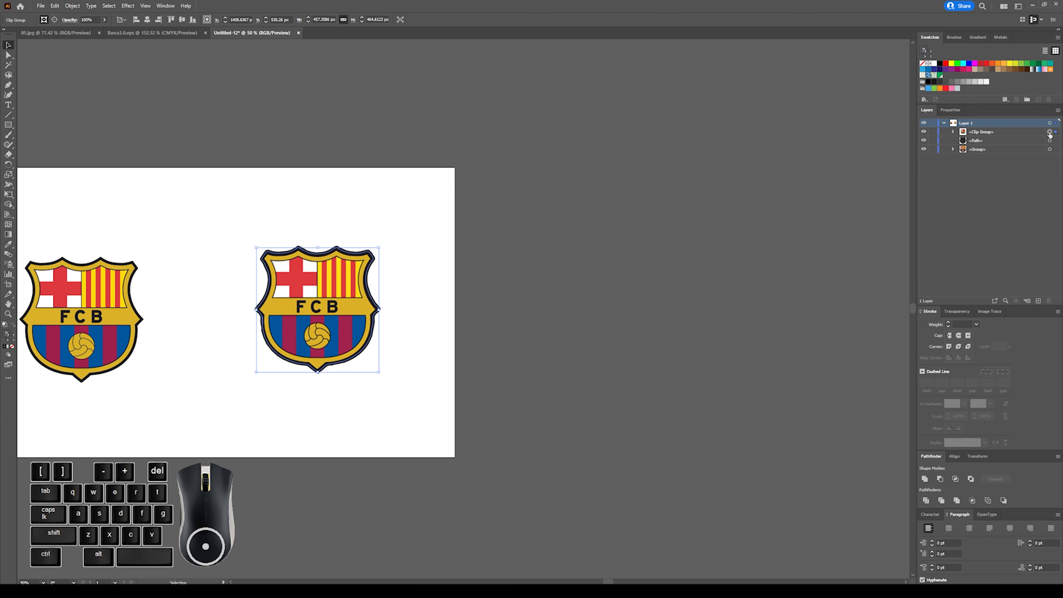
click(924, 132)
click(925, 132)
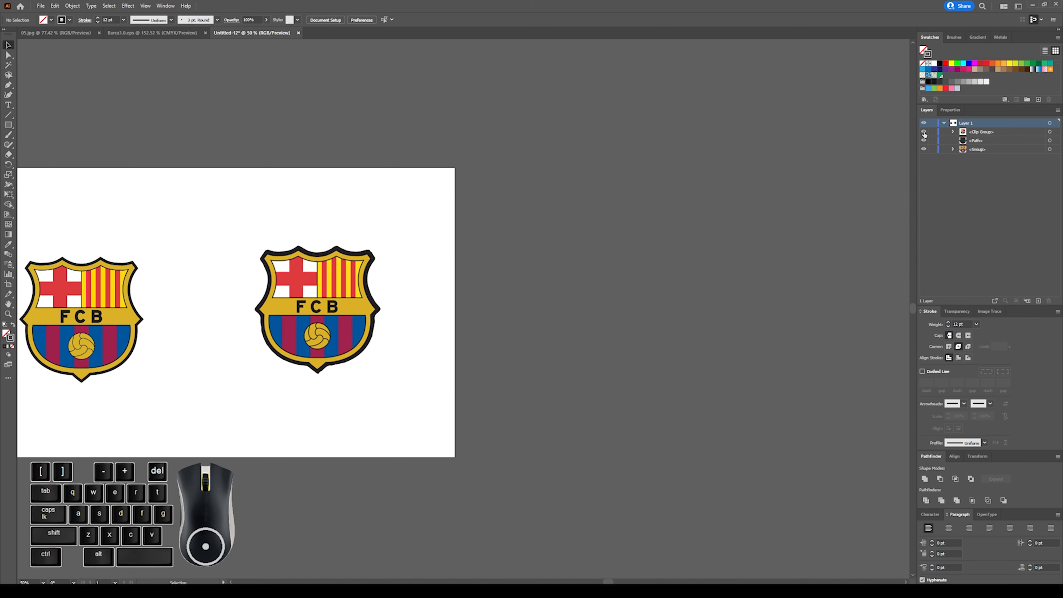
Hide the clipped crest group and select the dark silhouette behind it.
click(924, 132)
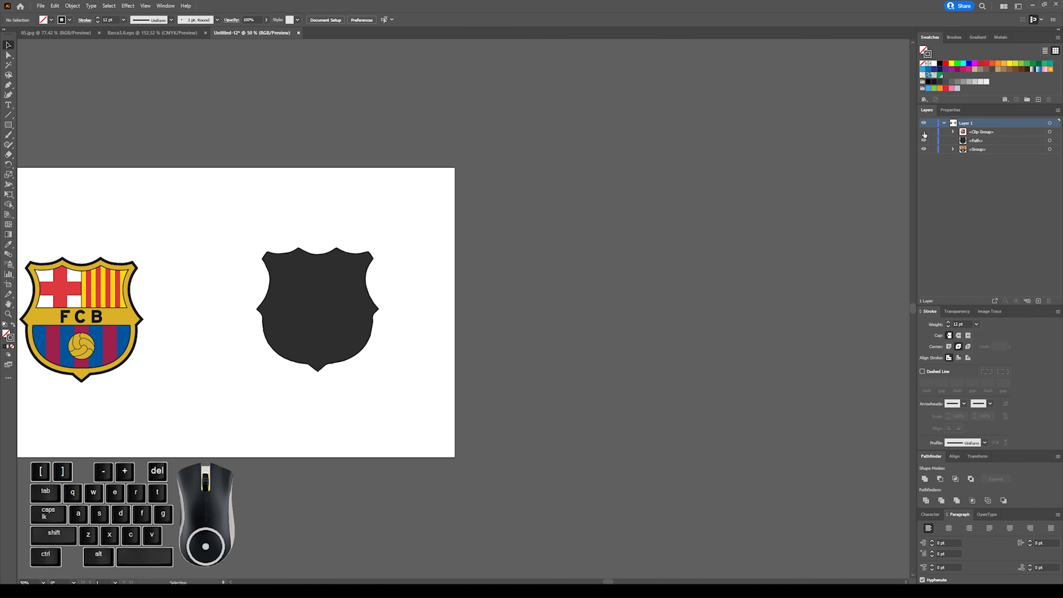
click(924, 133)
click(925, 132)
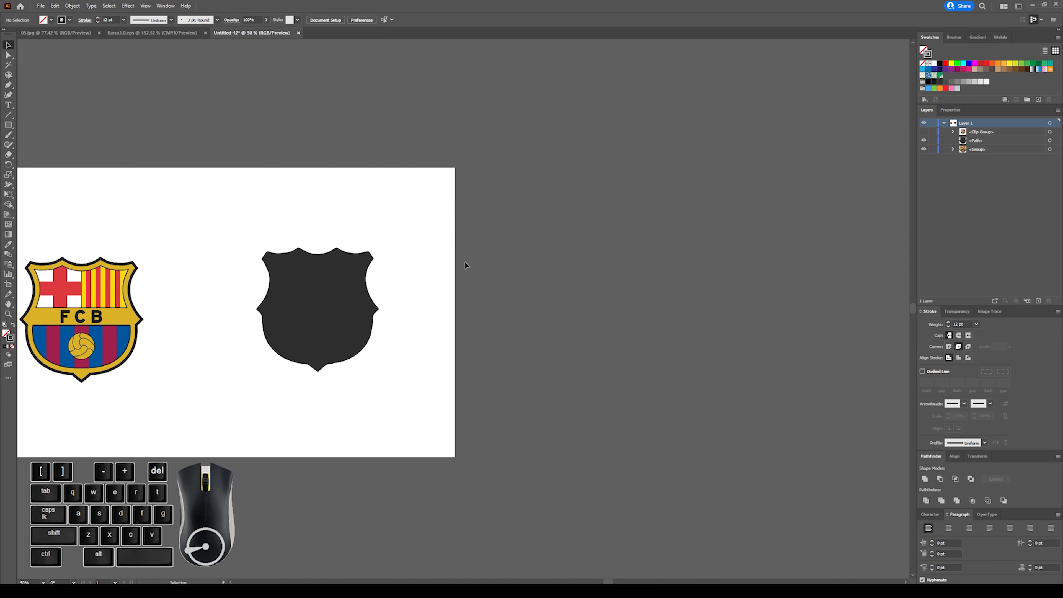
click(336, 277)
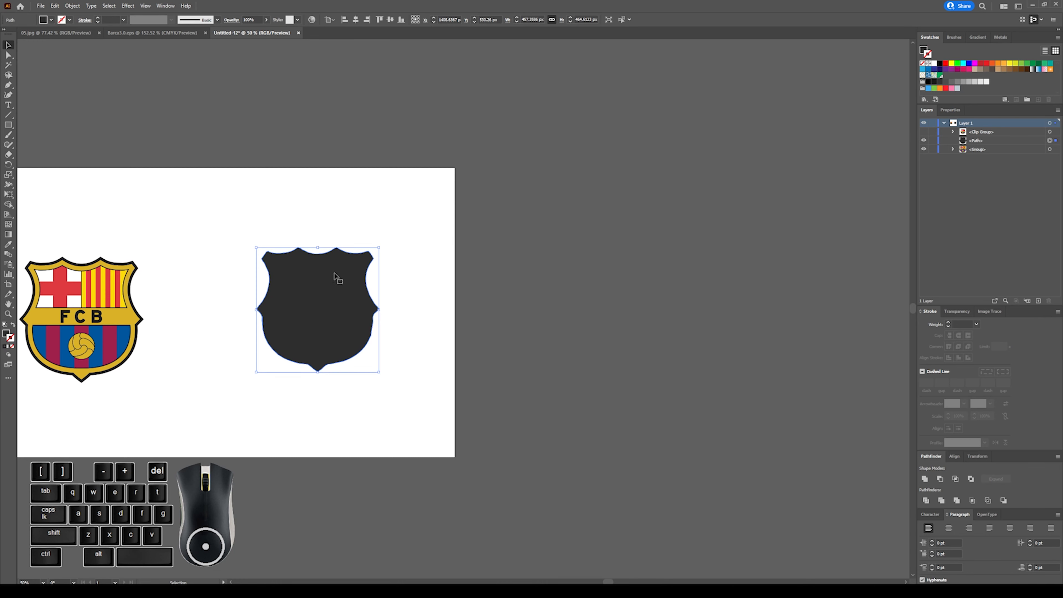
click(123, 8)
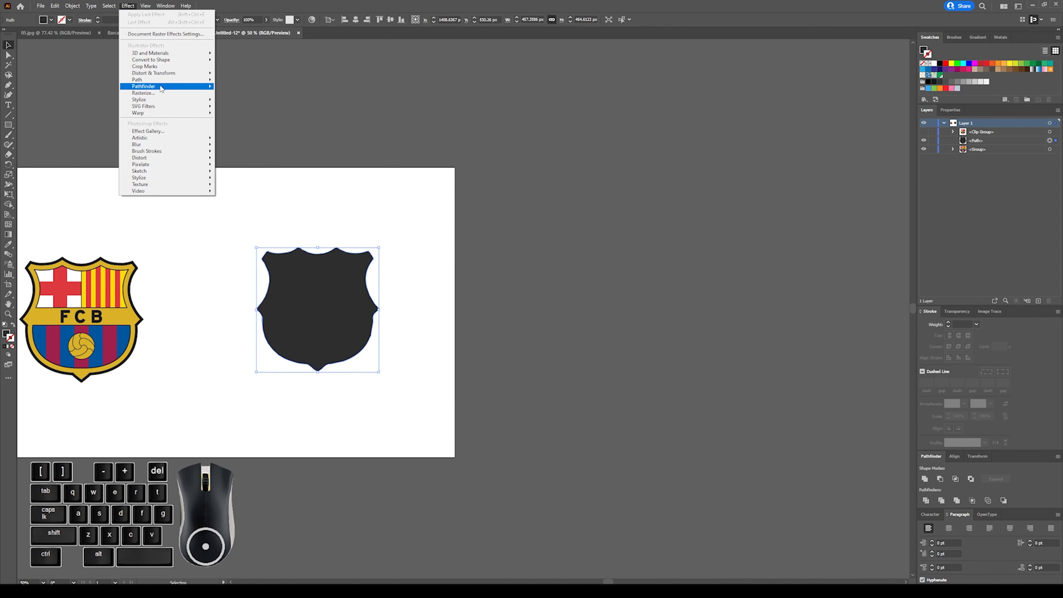
mouse_move(158, 84)
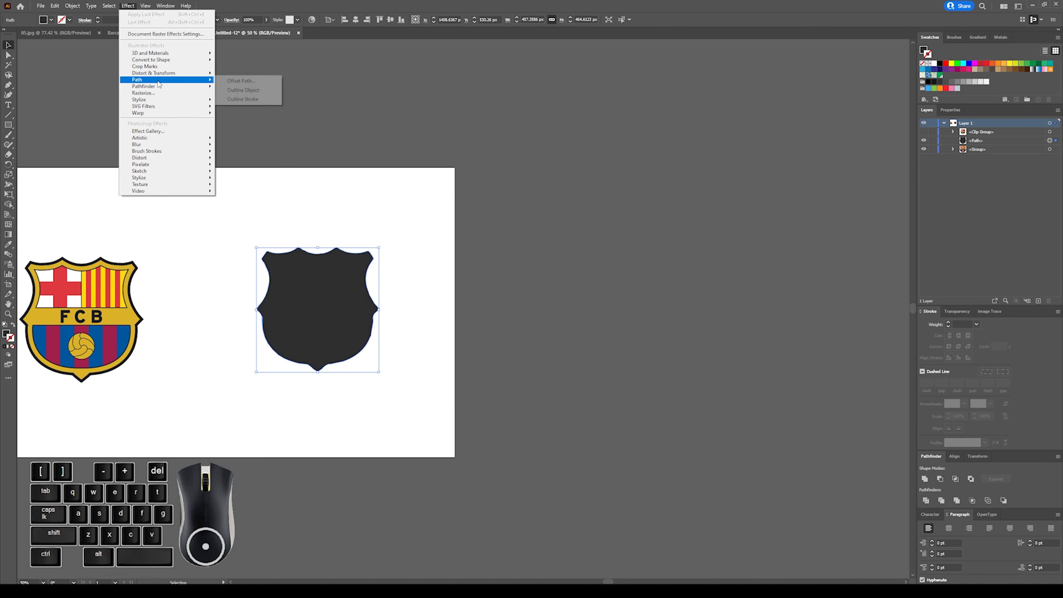
click(248, 82)
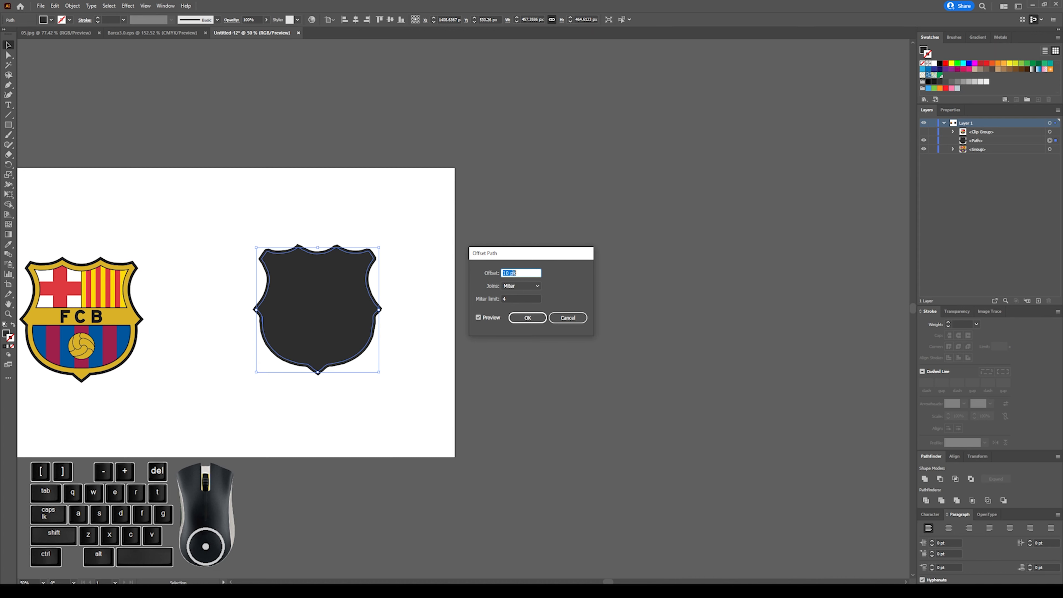
click(577, 320)
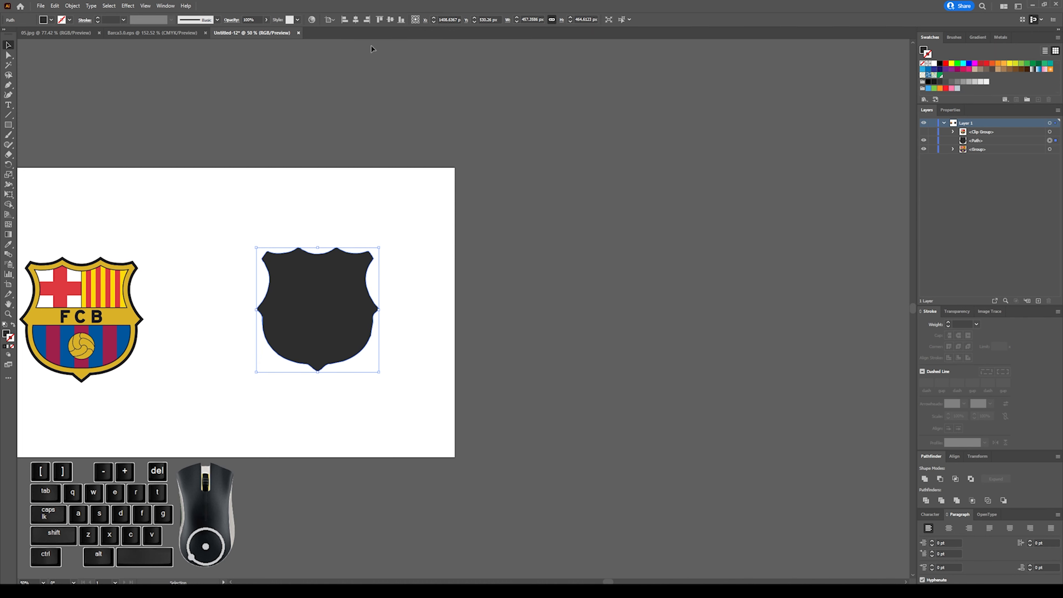
Show the rulers and set the document's ruler units to inches.
key(ctrl+r)
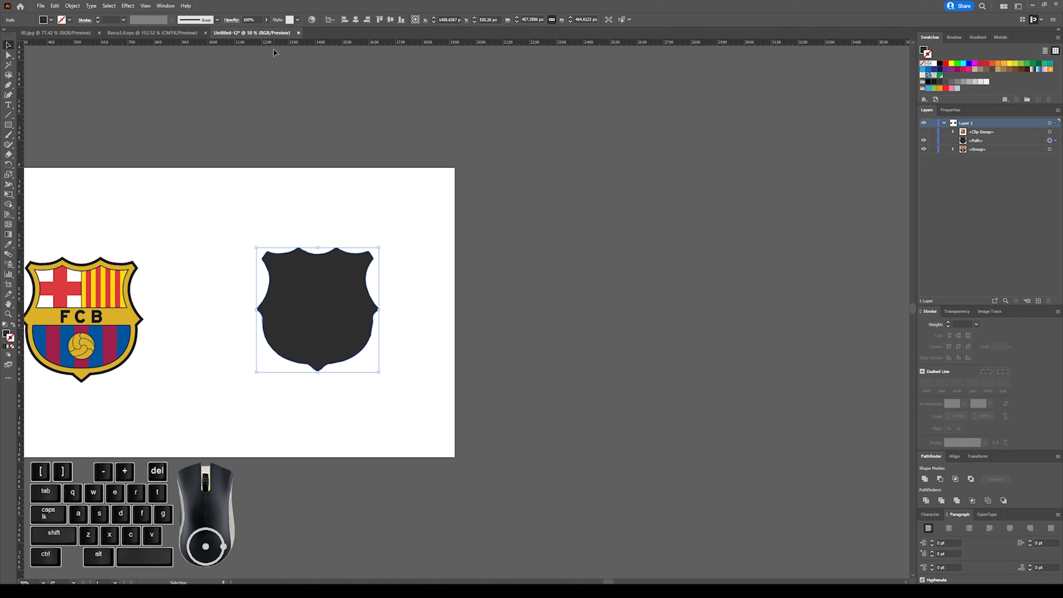
right_click(475, 43)
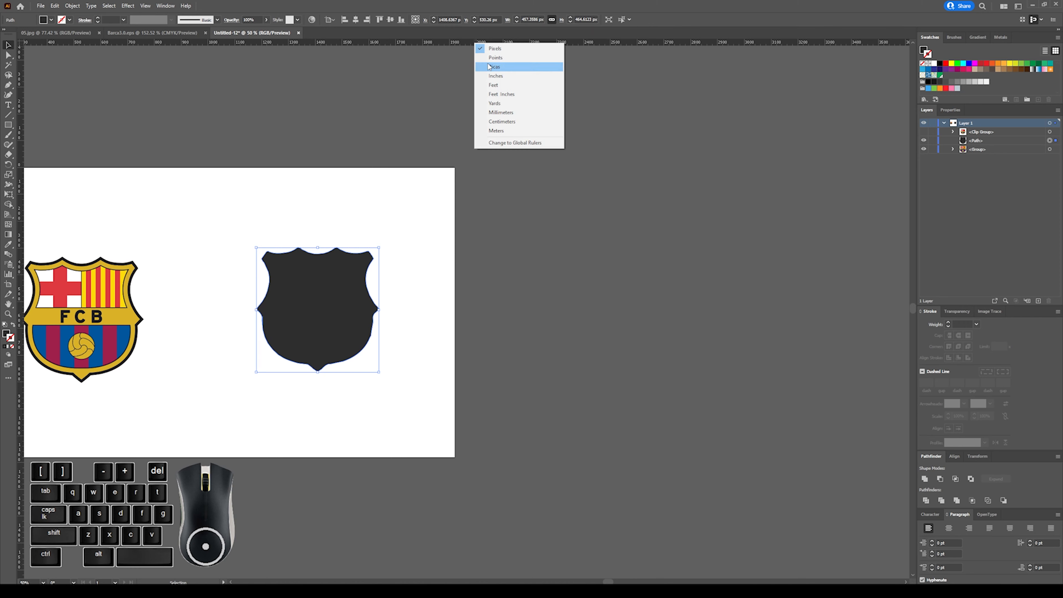
click(499, 76)
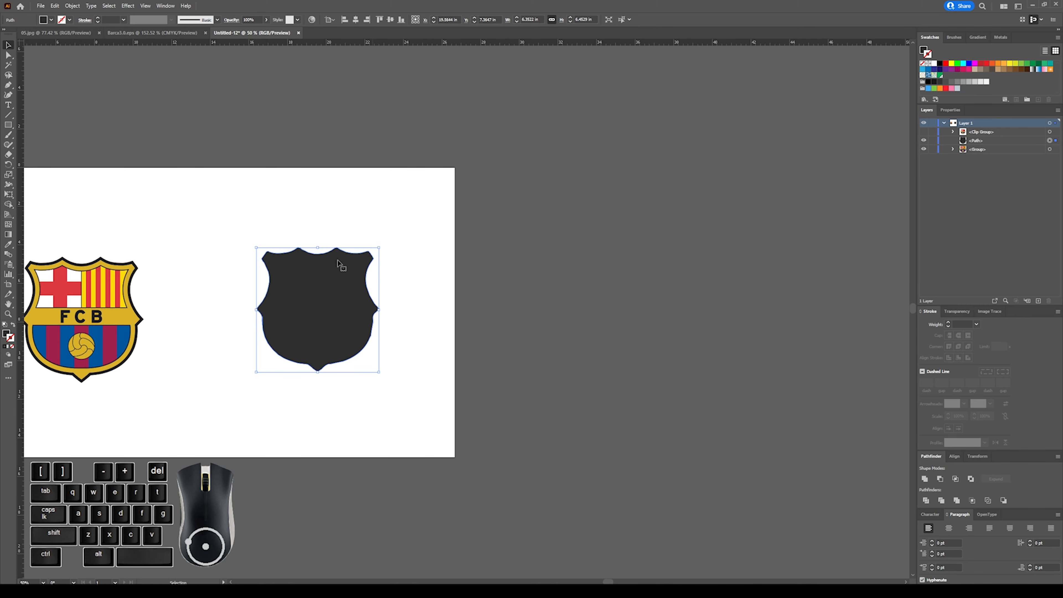
Apply an Offset Path effect of 0.125 in with miter joins to the dark silhouette.
click(130, 5)
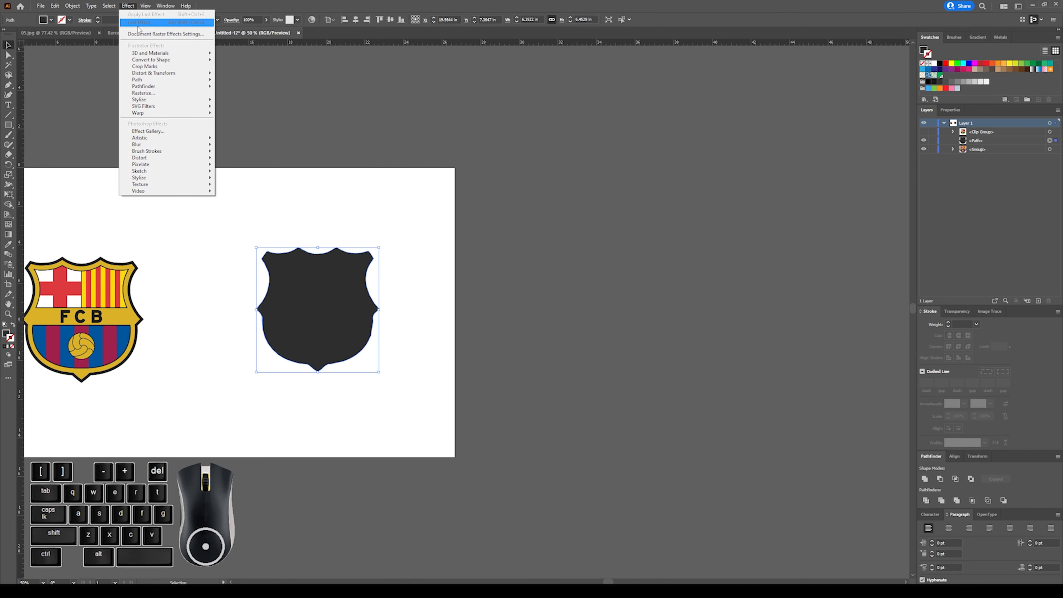
mouse_move(209, 87)
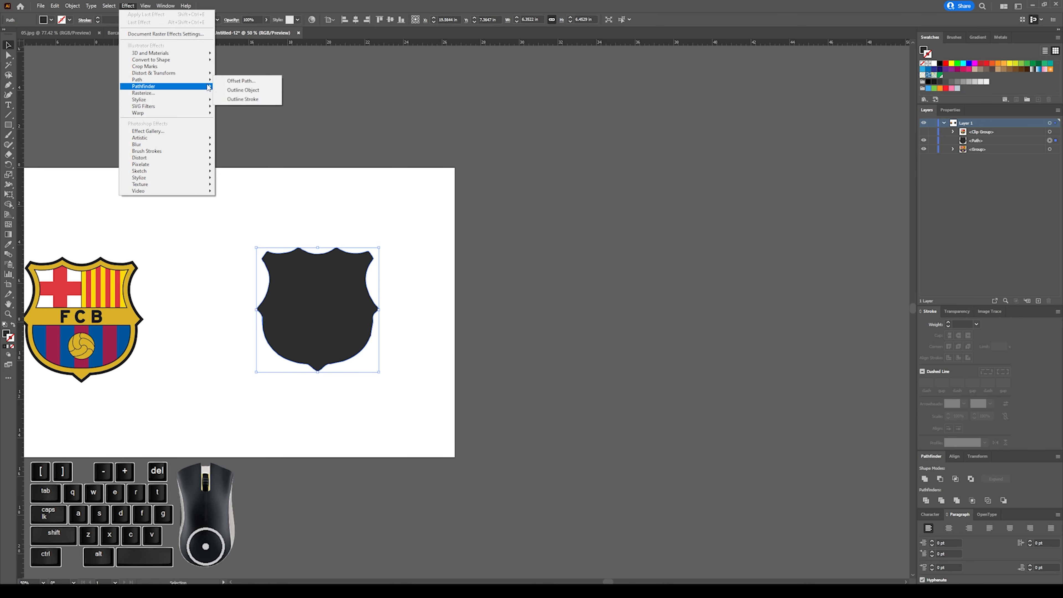
click(259, 81)
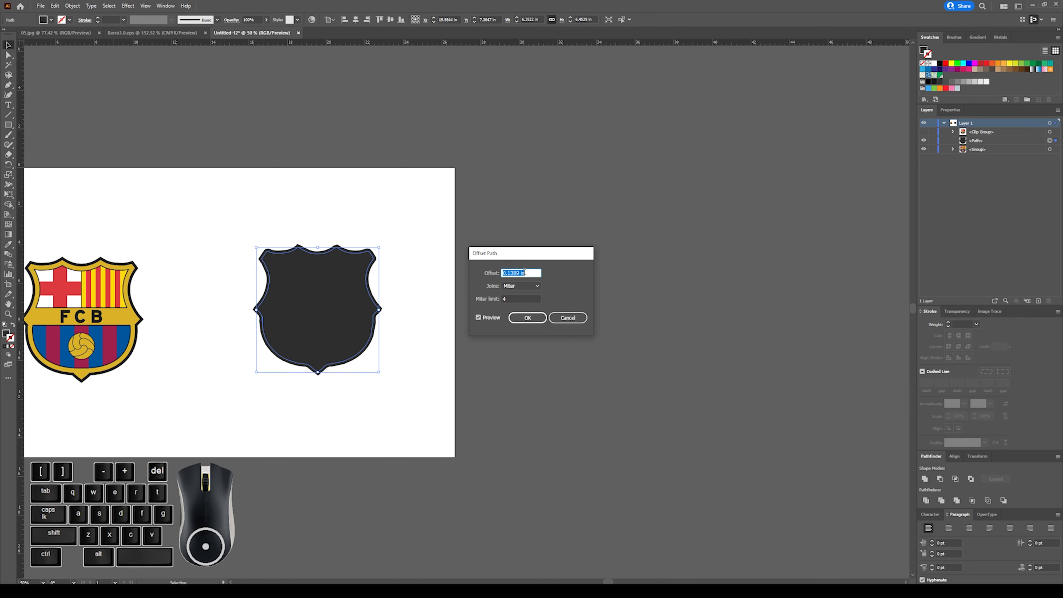
text(.125)
click(520, 287)
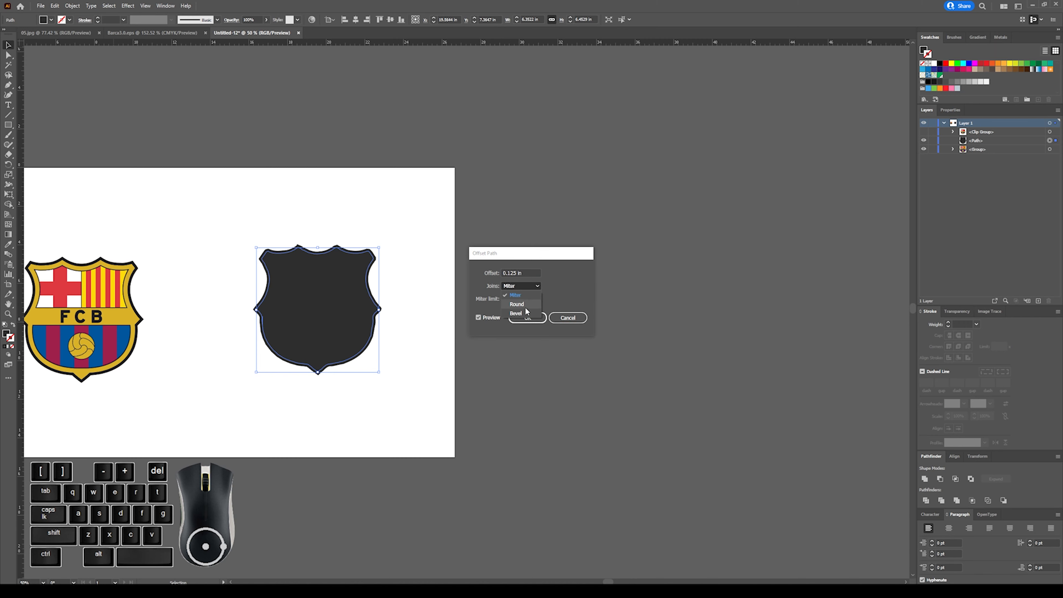
click(517, 304)
click(524, 286)
click(528, 295)
click(528, 318)
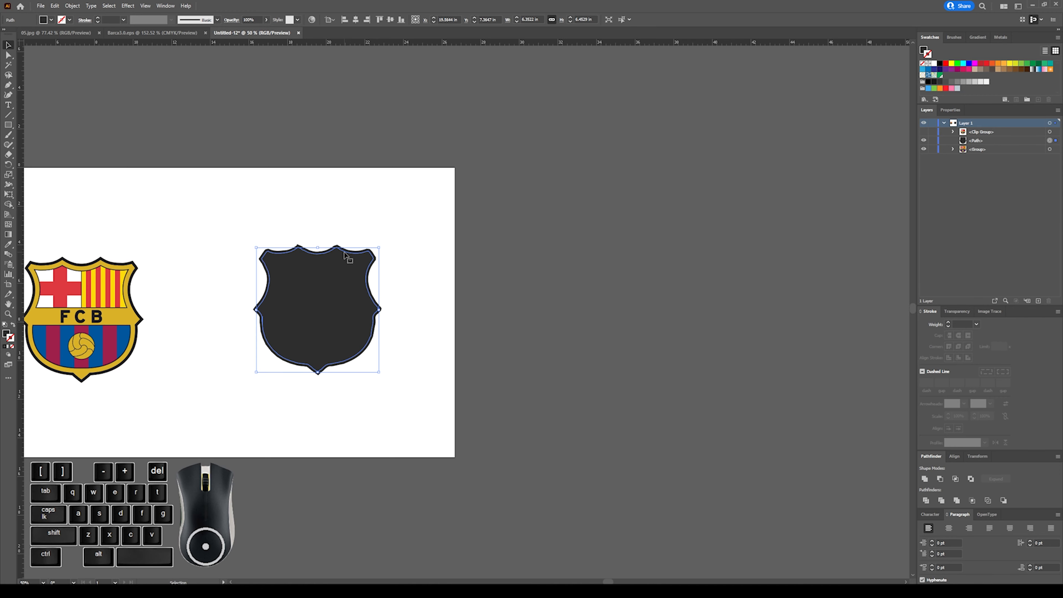
Expand the appearance of the offset silhouette into a plain path and deselect it.
key(ctrl+plus)
key(ctrl+plus)
key(ctrl+plus)
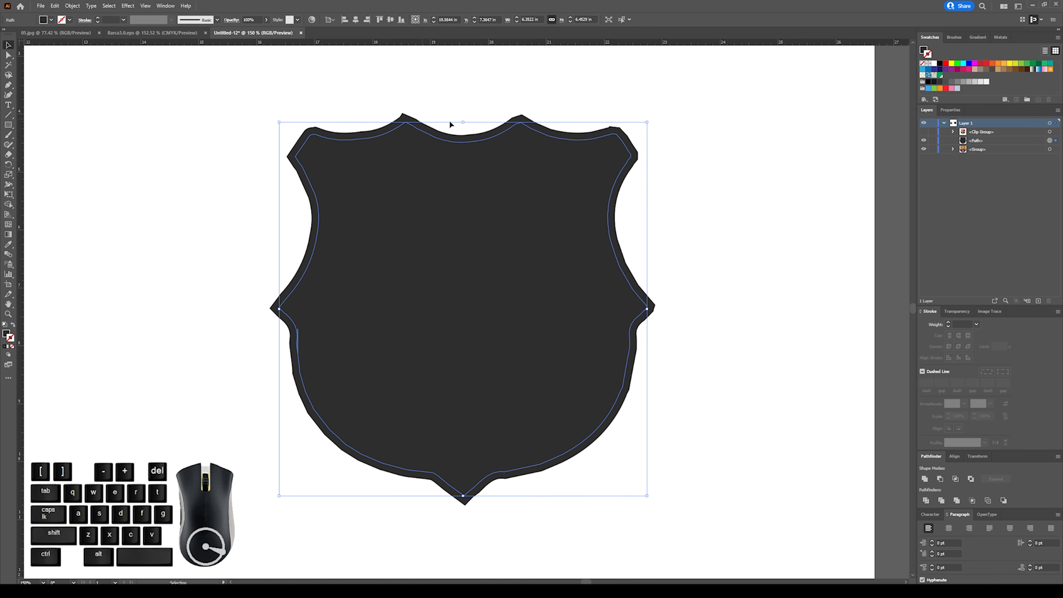
click(71, 7)
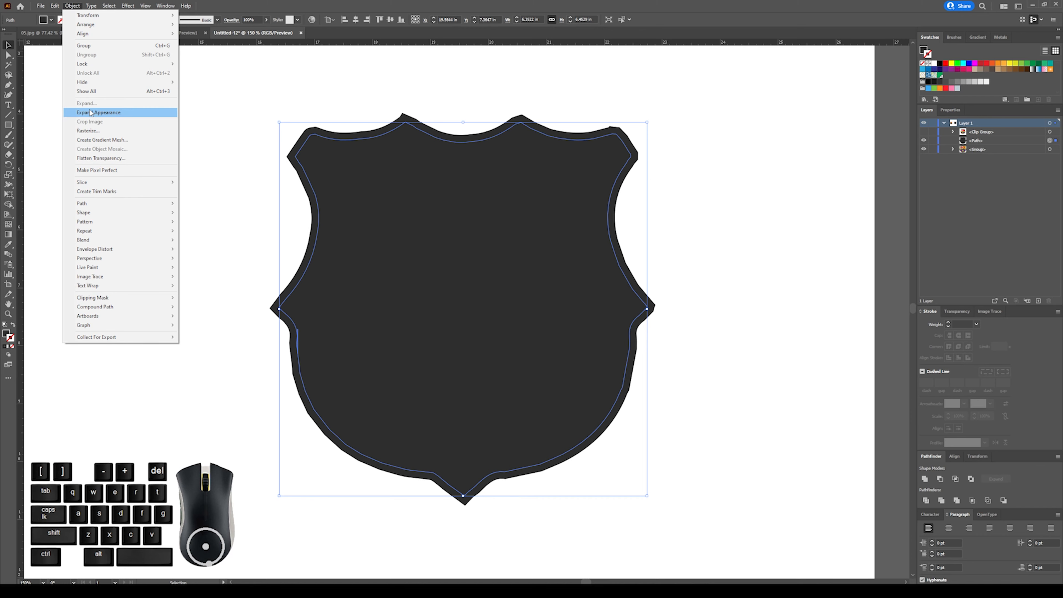
click(126, 170)
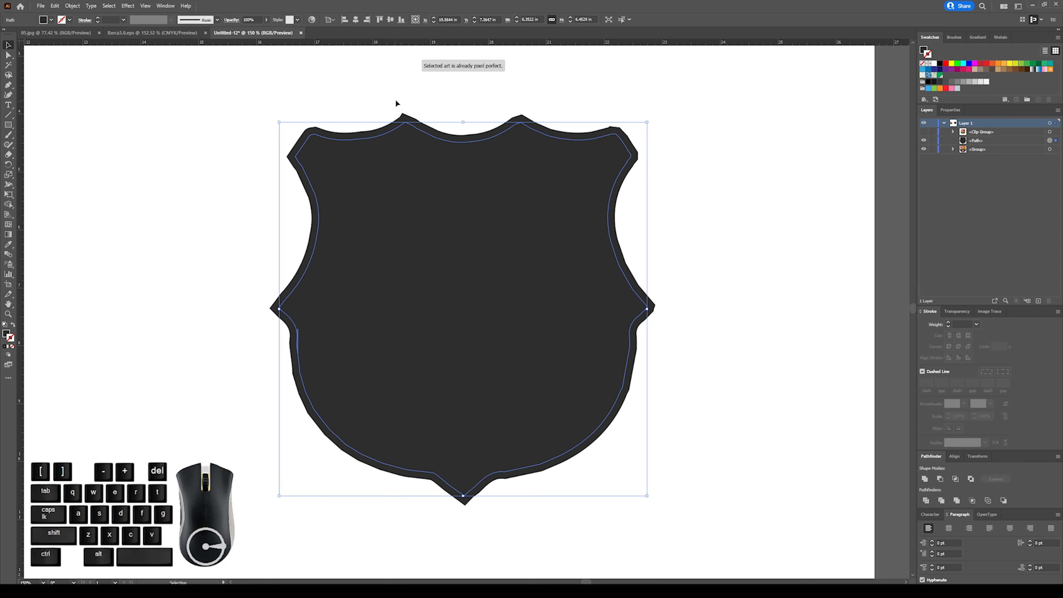
click(72, 6)
click(93, 112)
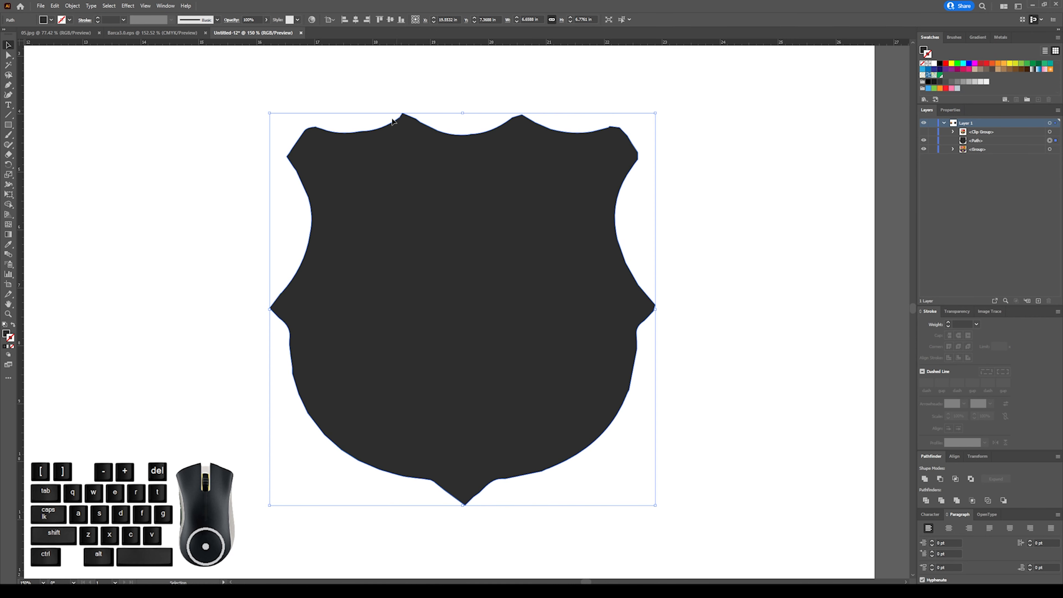
click(251, 205)
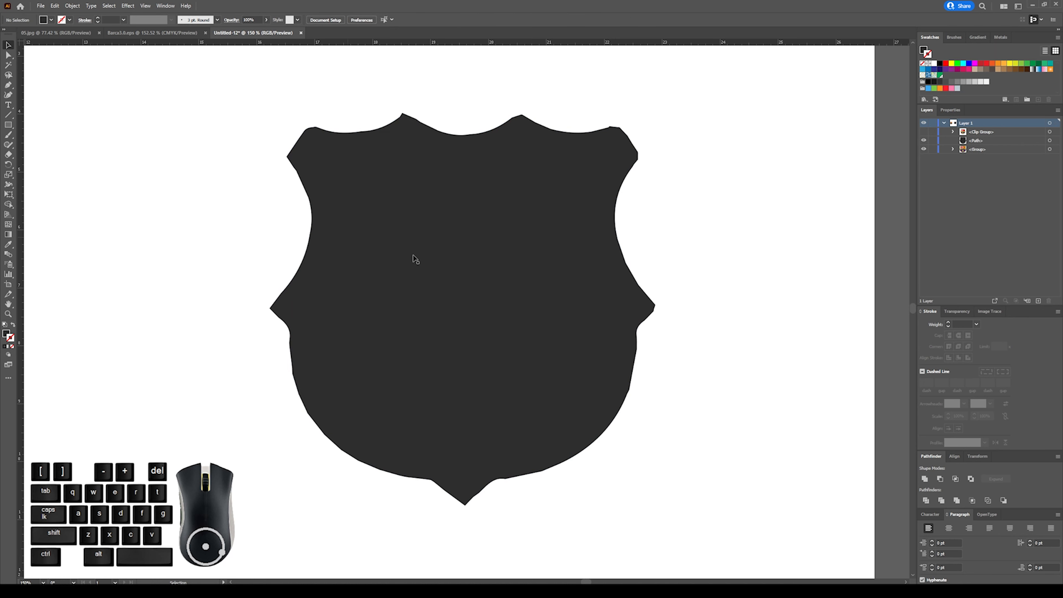
Fill the expanded silhouette with white and show the clipped crest group again on top of it.
click(560, 176)
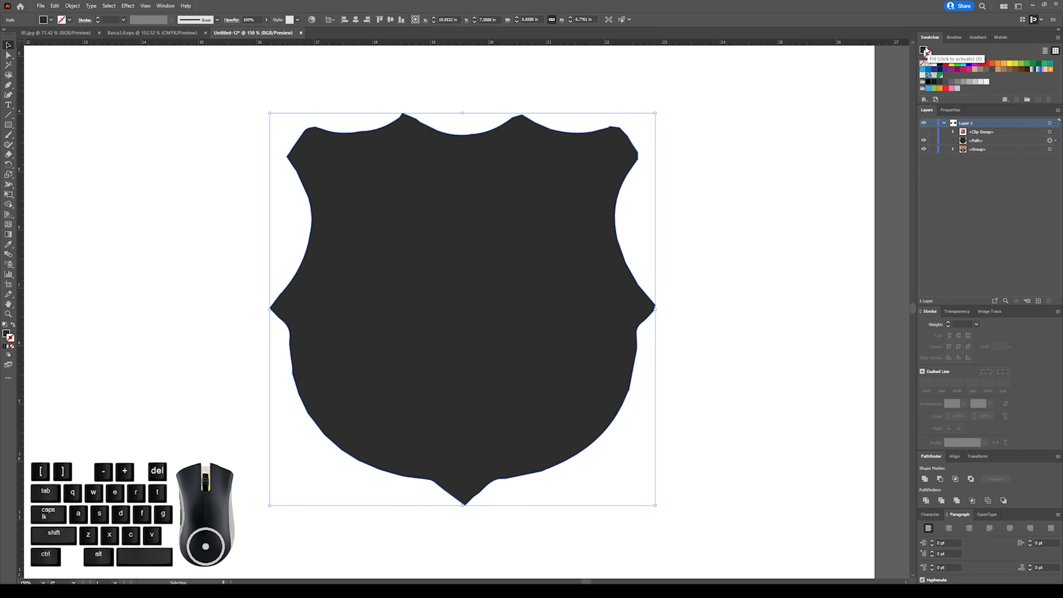
click(924, 51)
click(935, 63)
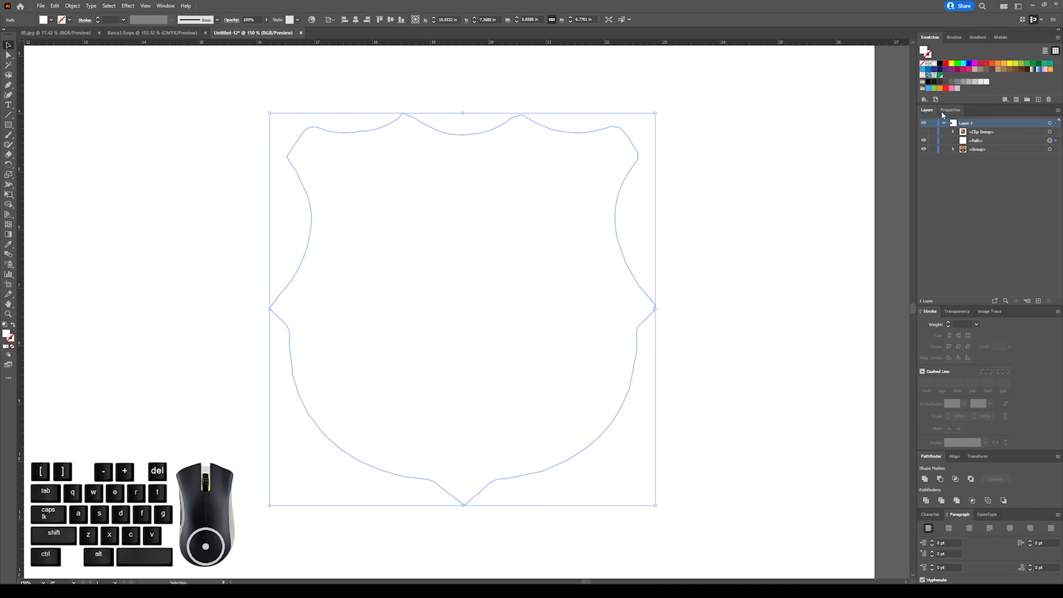
key(ctrl+minus)
key(ctrl+minus)
key(ctrl+minus)
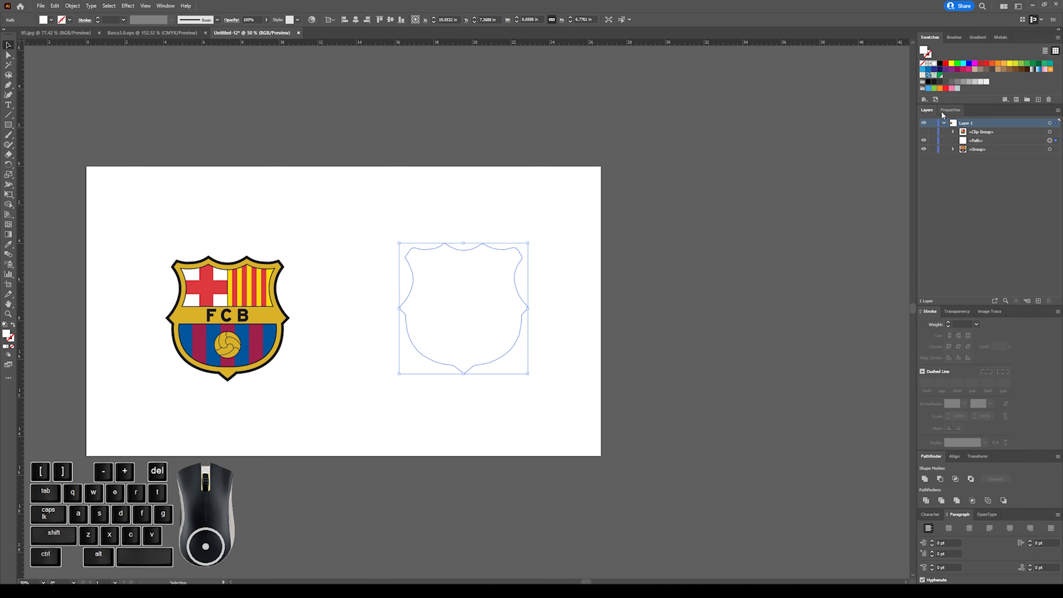
click(924, 131)
click(694, 187)
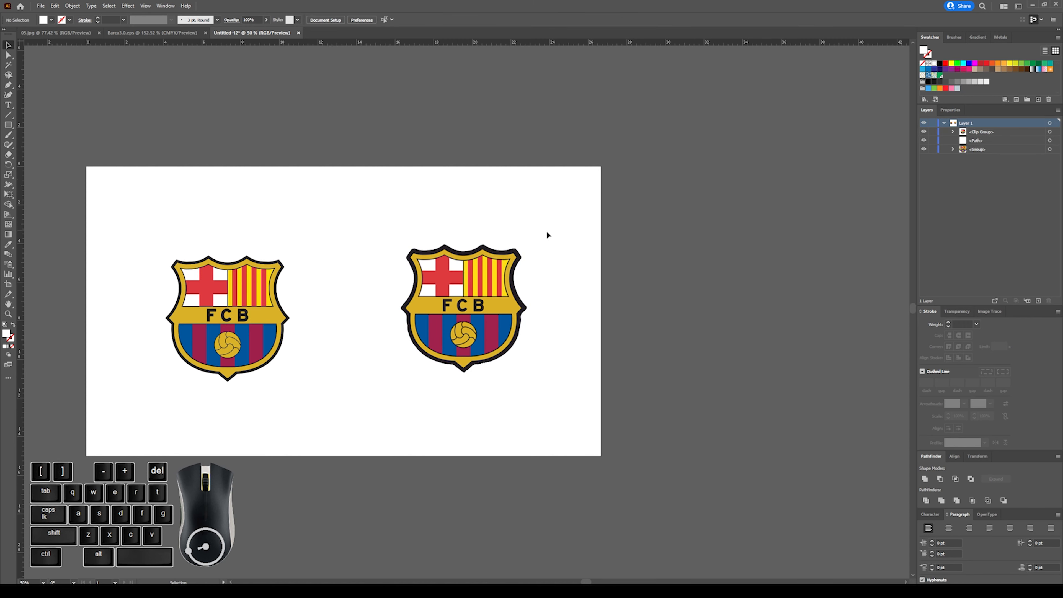
Move the clipped crest together with its white backing off the artboard onto the grey canvas.
drag(669, 248, 703, 315)
click(717, 208)
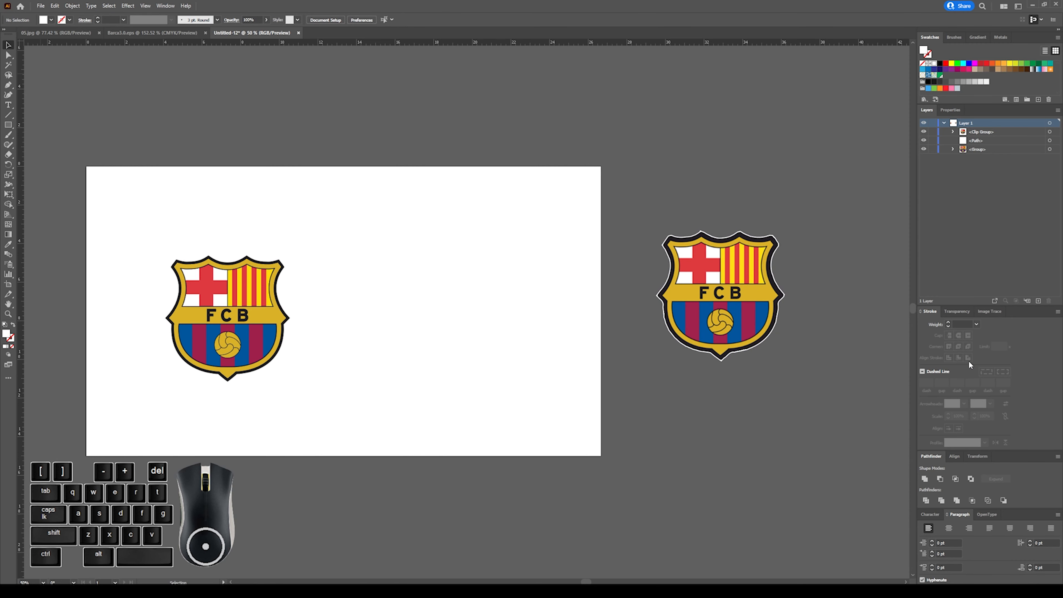
key(ctrl+plus)
scroll(781, 362, right, 4)
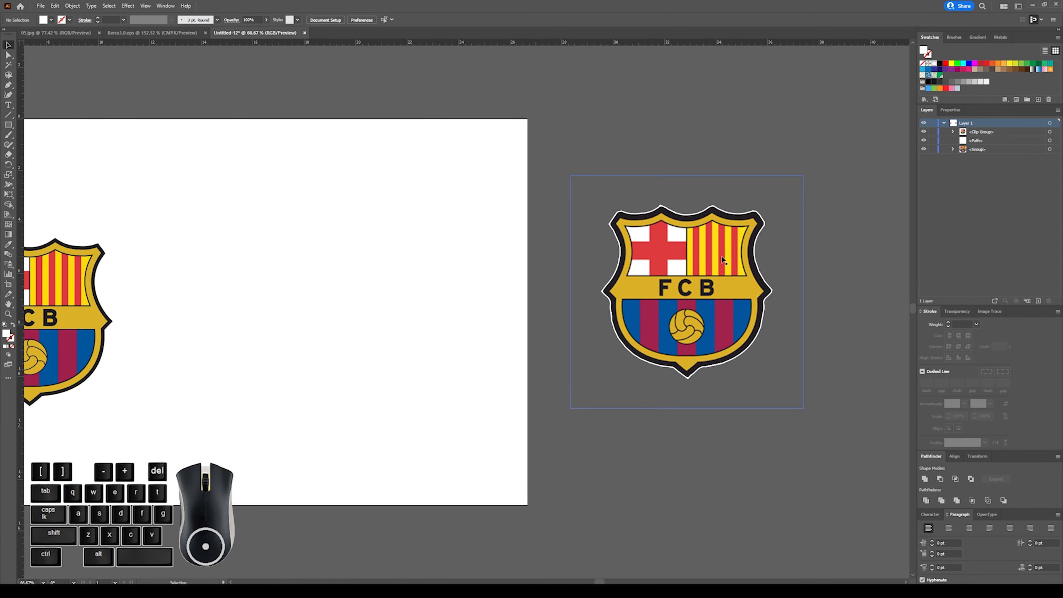
Shift the clipped crest off its white backing, undo the shift and bring both back onto the artboard.
click(723, 259)
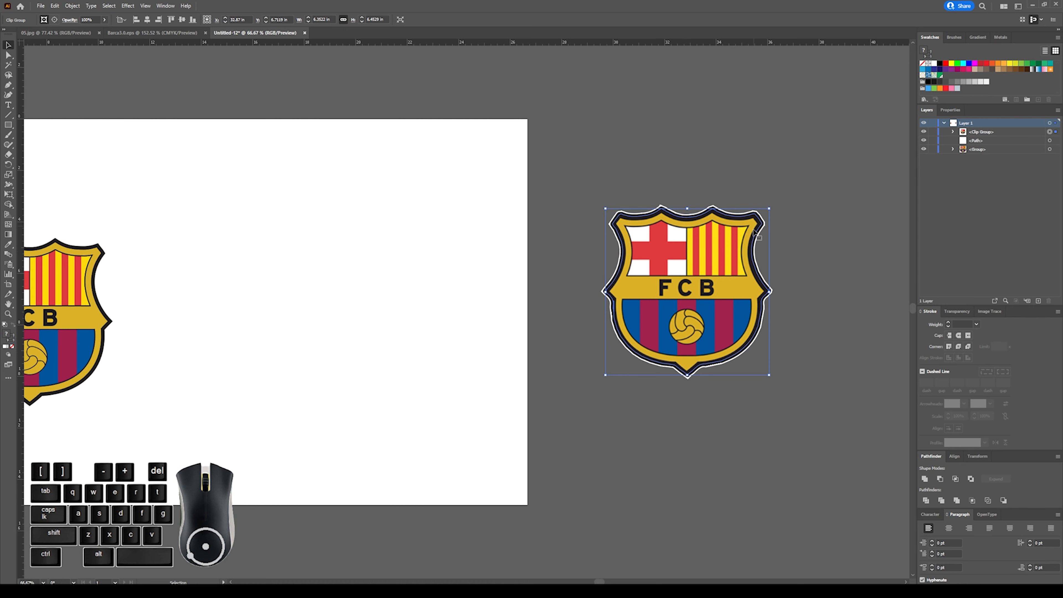
drag(754, 242, 761, 257)
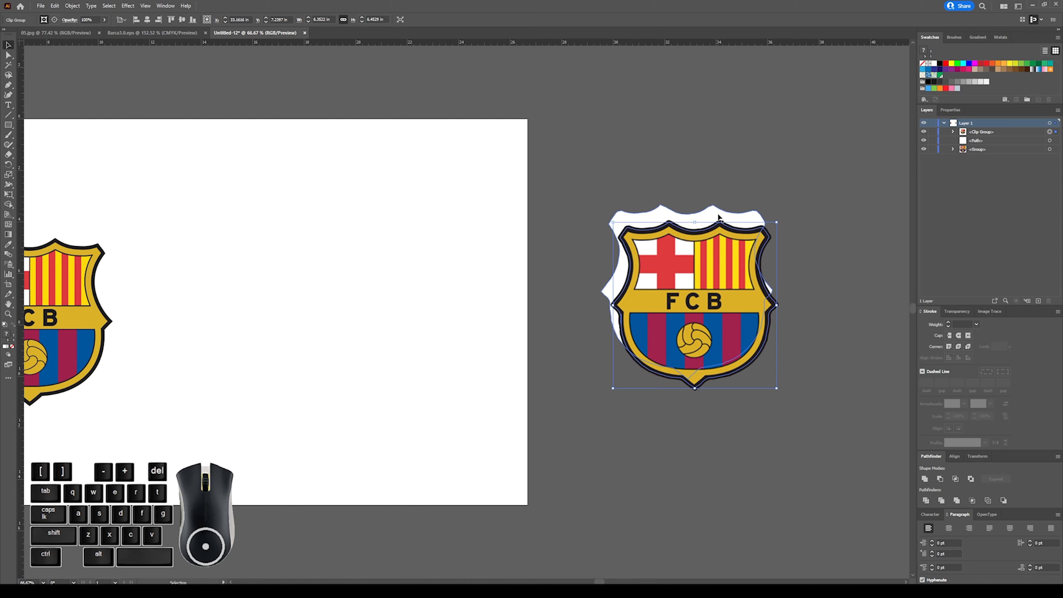
key(ctrl+z)
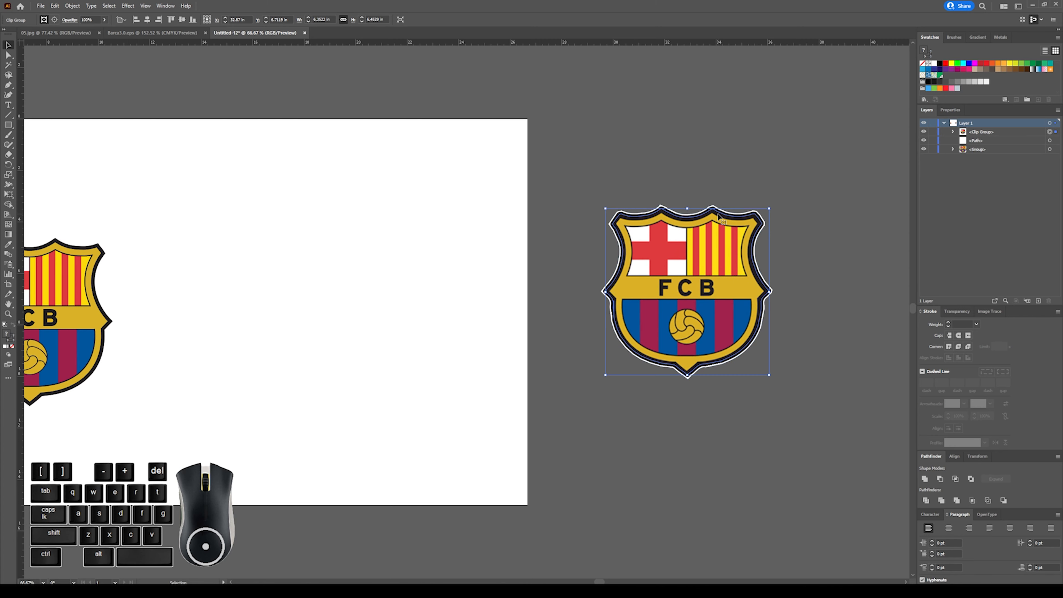
click(639, 163)
click(781, 216)
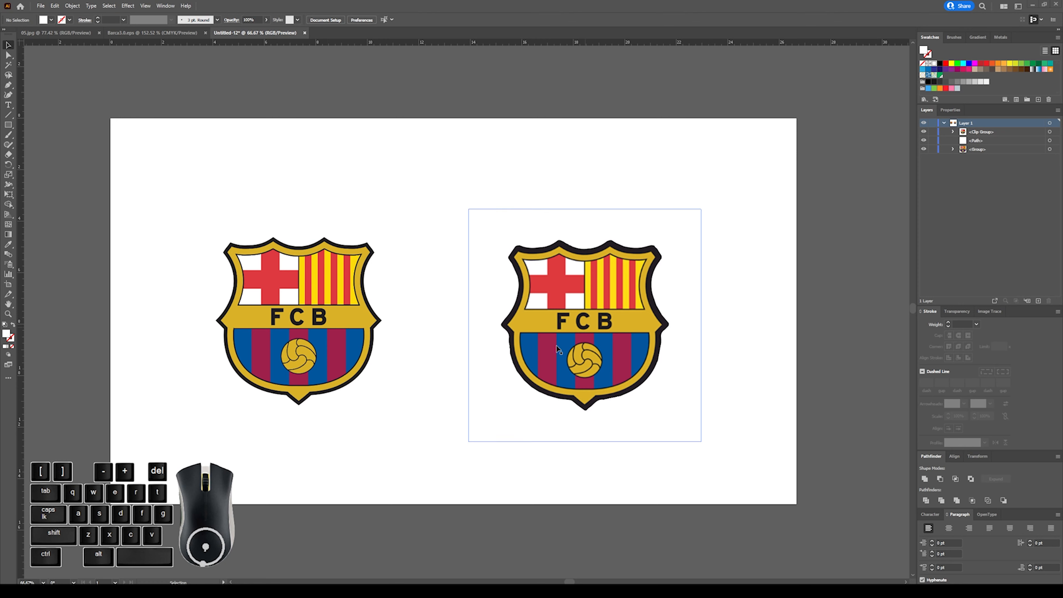
Delete the clipped crest with its white backing and enlarge the traced crest to about 12.5 by 12.7 in, centred on the artboard.
drag(488, 171, 687, 424)
key(Delete)
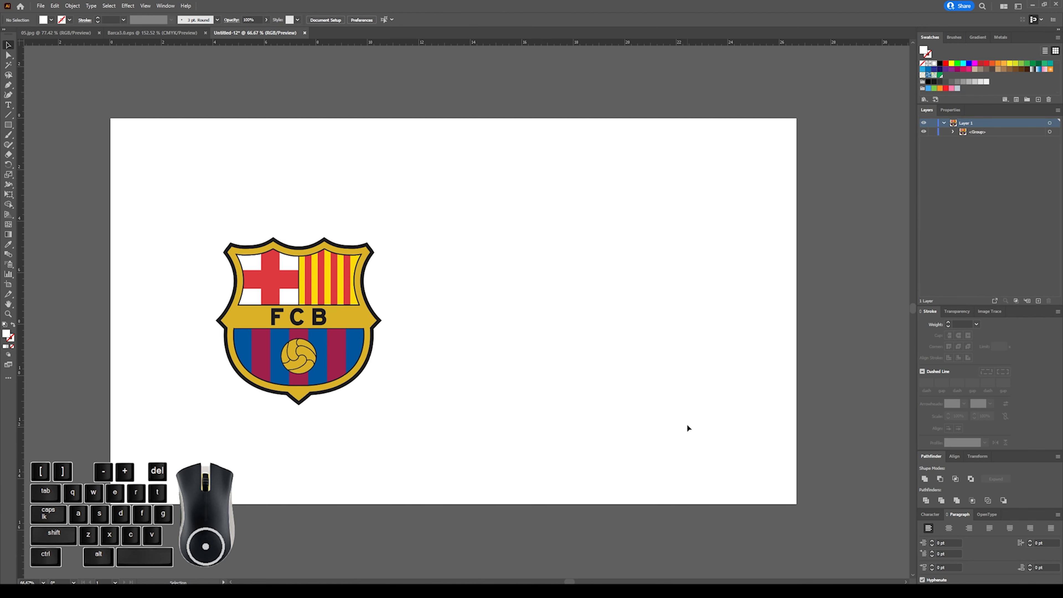
drag(208, 214, 402, 408)
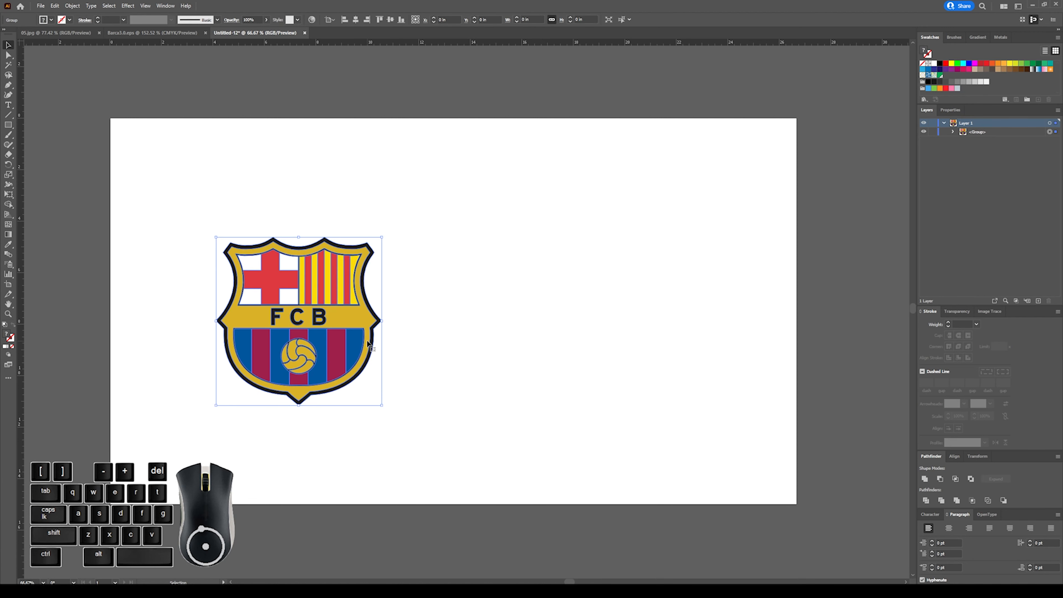
drag(361, 315, 502, 301)
drag(522, 226, 608, 142)
drag(566, 235, 567, 242)
drag(262, 134, 667, 472)
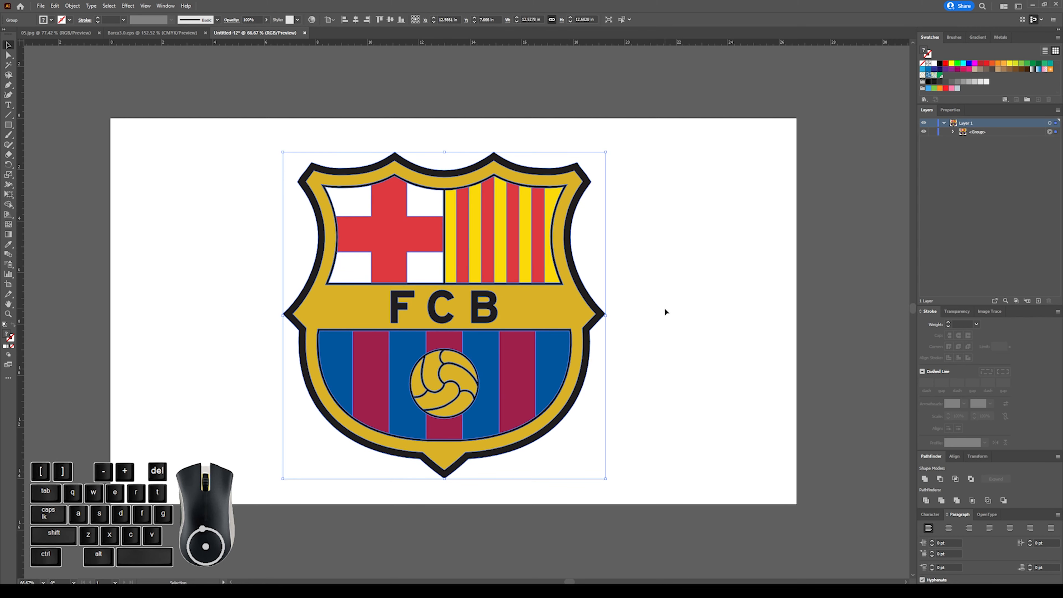
Paste a copy of the enlarged crest in front of the original, try moving it aside, and remove the copy.
click(653, 244)
drag(284, 130, 710, 478)
key(ctrl)
key(ctrl+c)
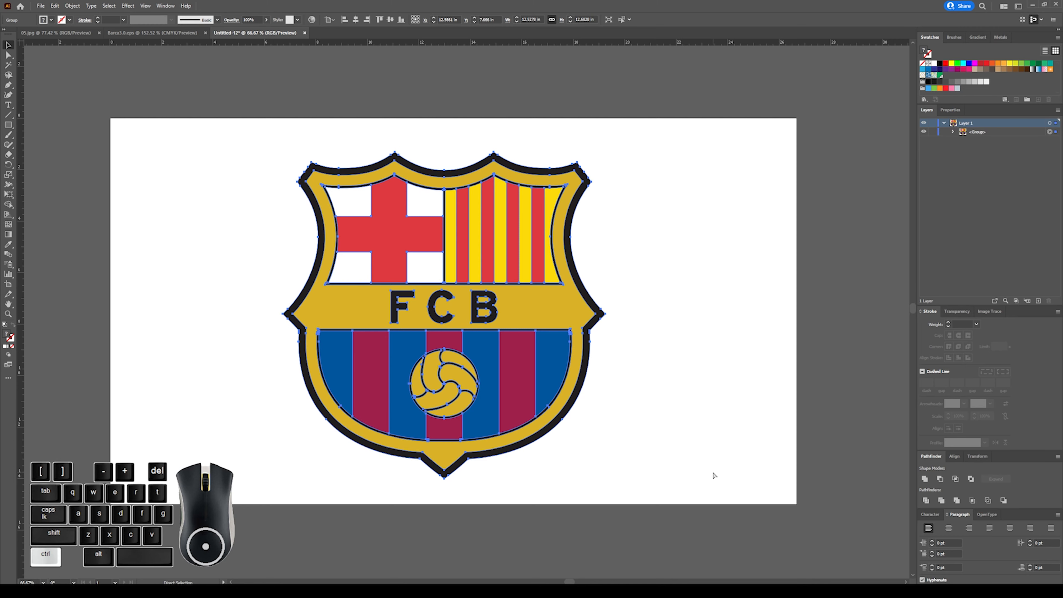
key(ctrl+f)
drag(548, 293, 727, 322)
key(ctrl+z)
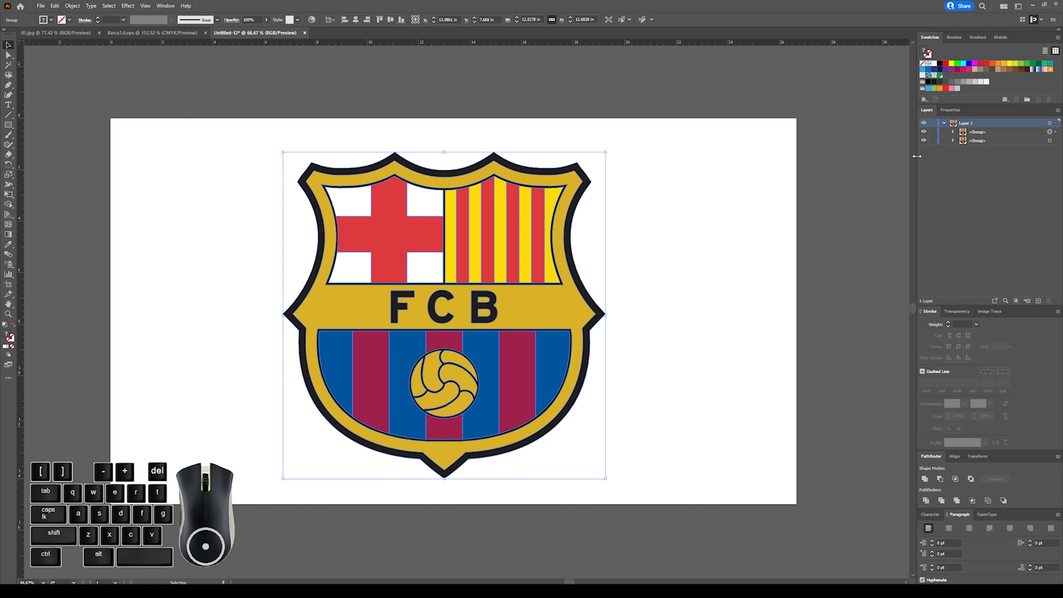
key(Delete)
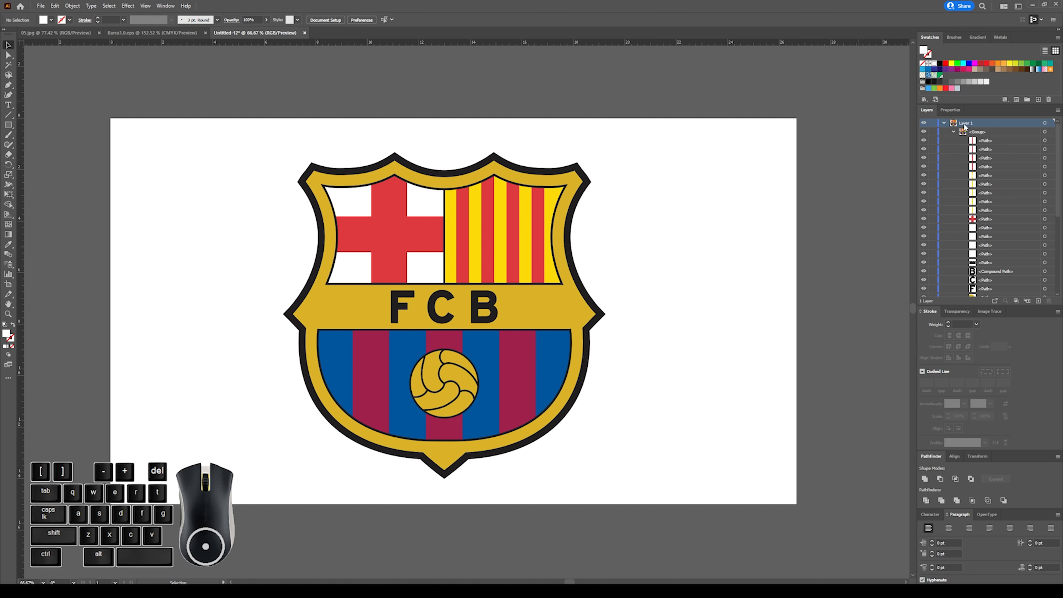
Duplicate Layer 1 twice and hide both copies so only the original crest layer is displayed.
click(953, 131)
click(994, 202)
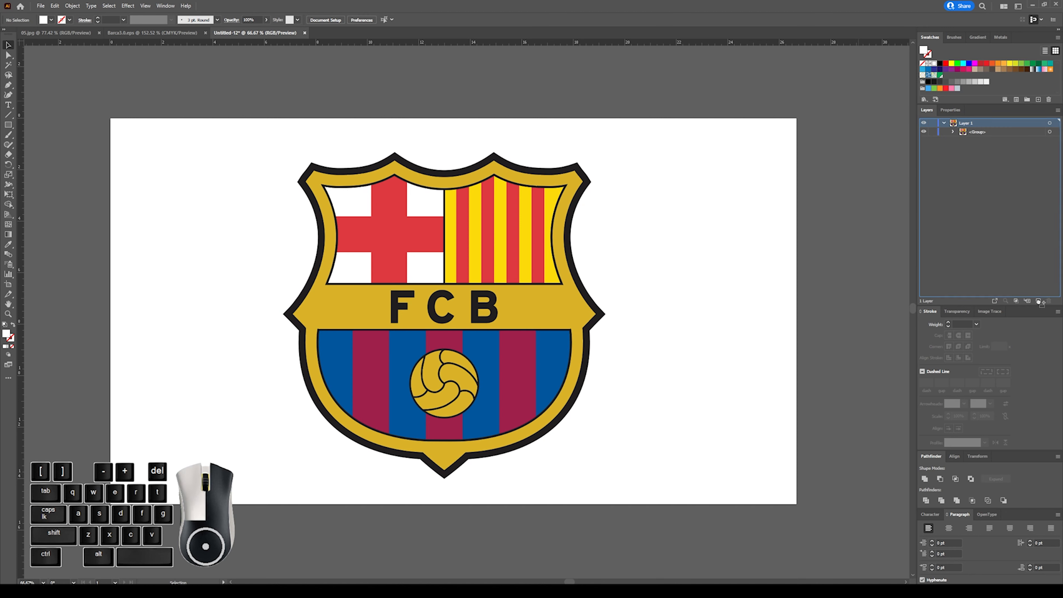
drag(1040, 301, 1040, 301)
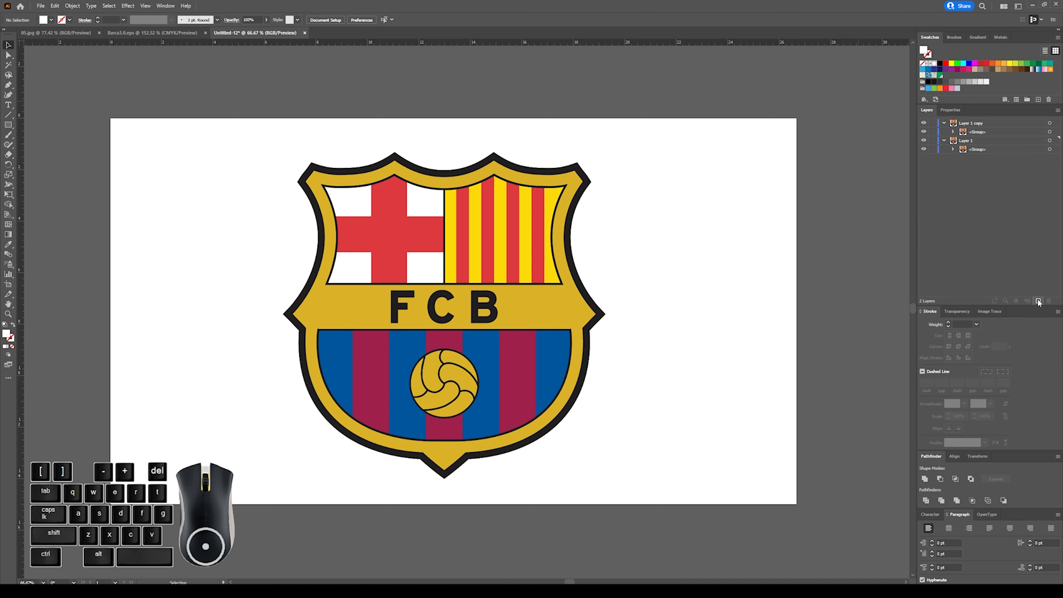
drag(970, 125, 1039, 301)
drag(730, 147, 230, 490)
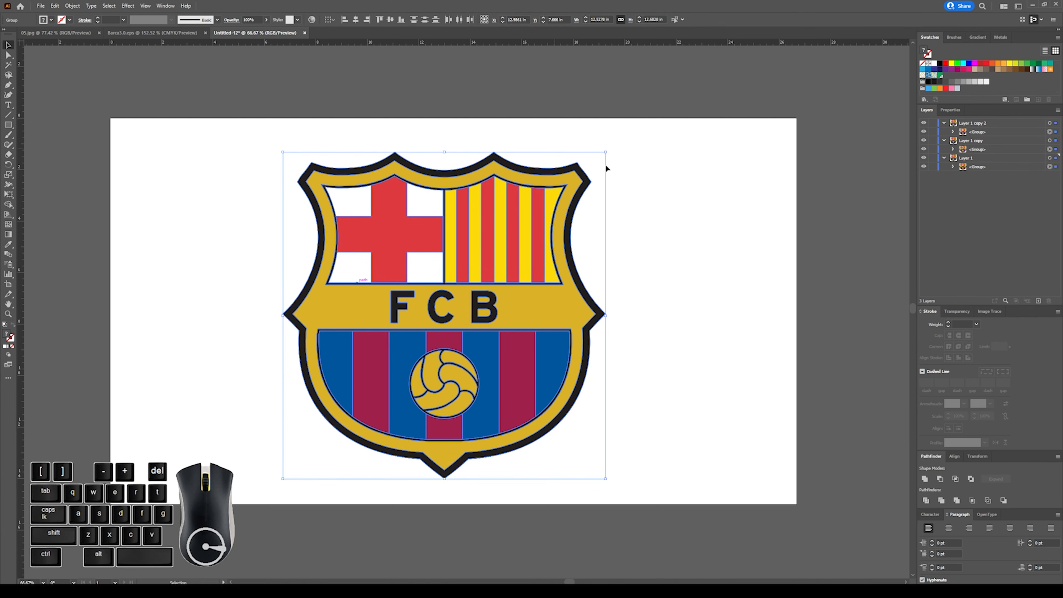
click(698, 239)
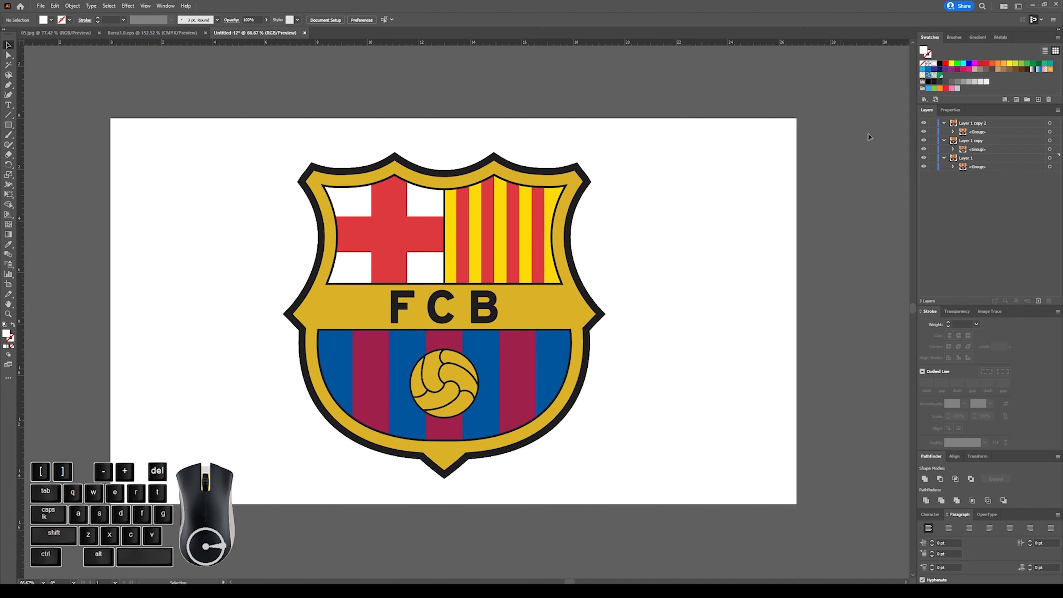
click(925, 124)
Try moving the whole original crest group slightly aside, then undo the move and deselect it.
drag(294, 140, 601, 399)
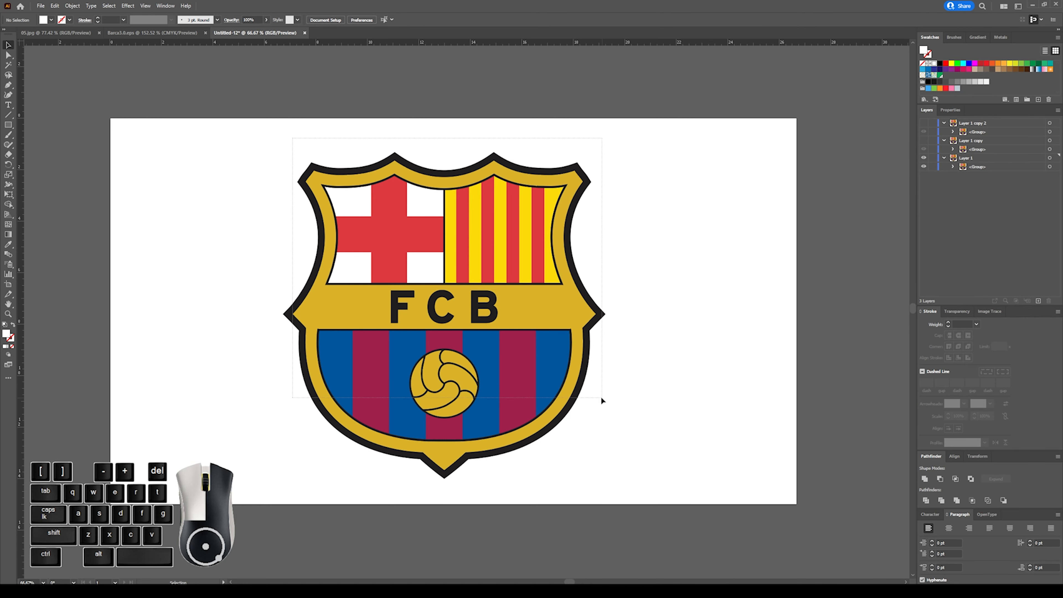
mouse_move(504, 317)
mouse_down()
mouse_move(691, 314)
mouse_move(541, 312)
mouse_up()
key(ctrl+z)
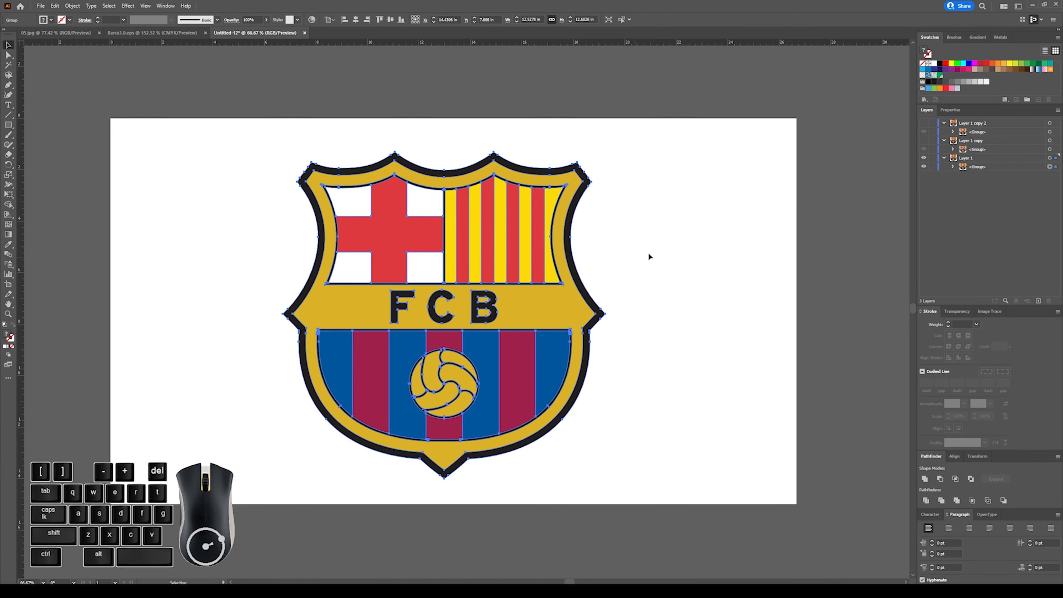
click(587, 220)
click(502, 159)
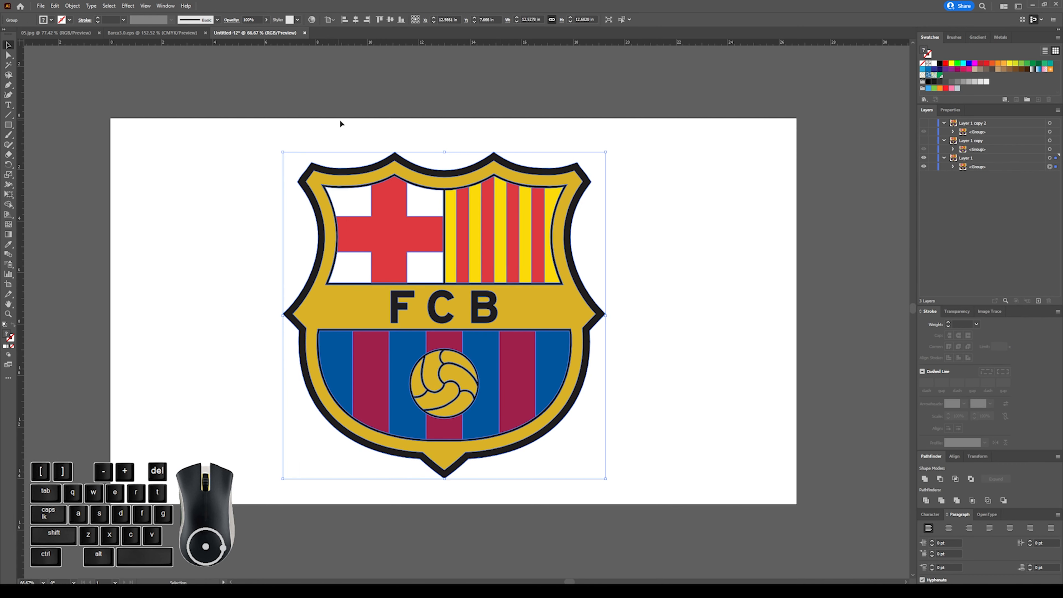
click(335, 130)
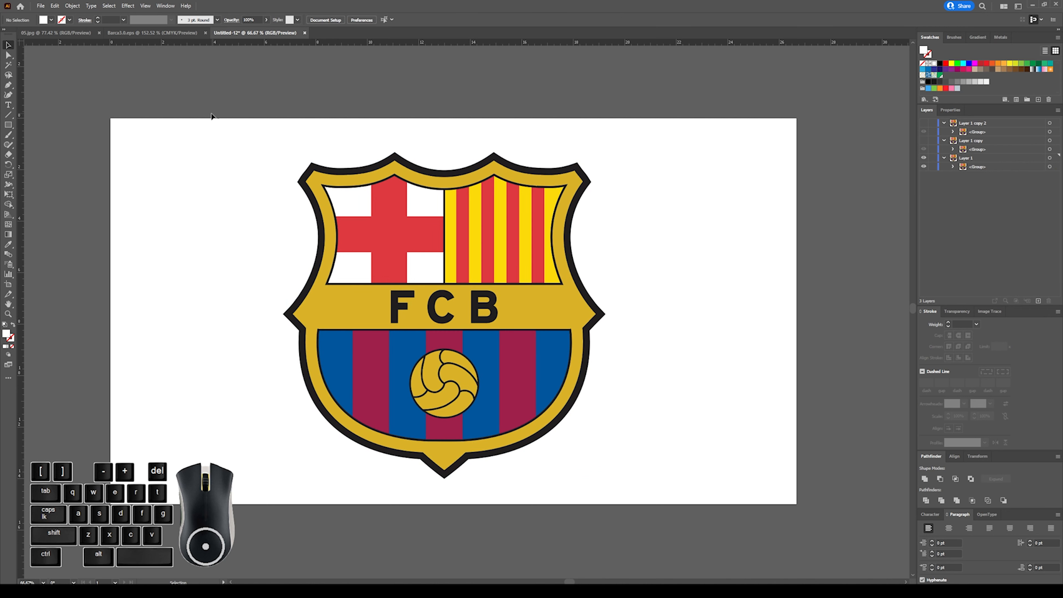
Try excluding the outer black outline from the grouped crest's selection, then move the group aside and undo the move.
drag(226, 128, 263, 173)
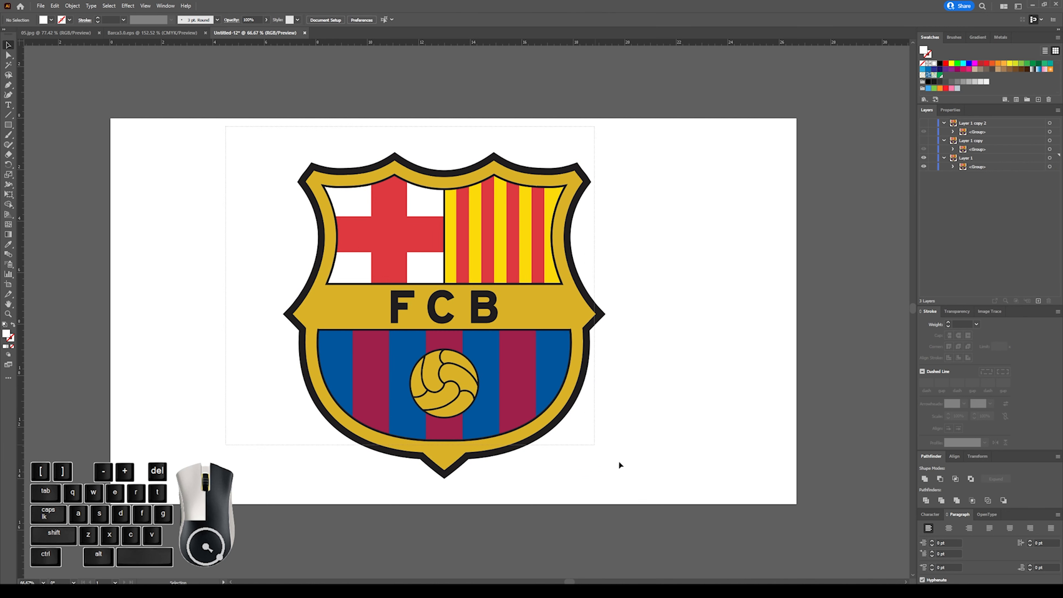
drag(672, 502, 669, 499)
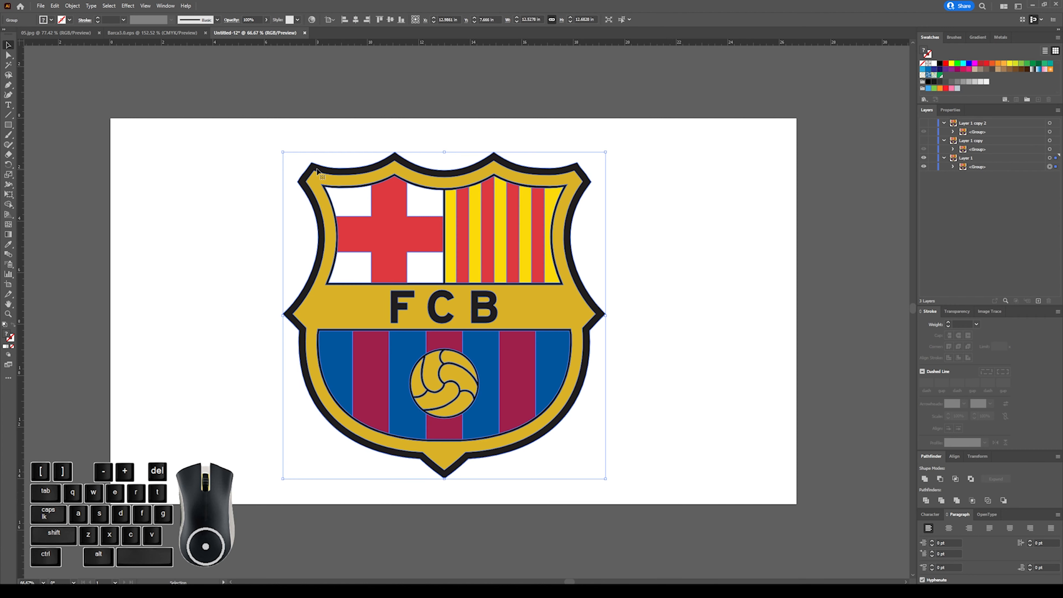
key(shift)
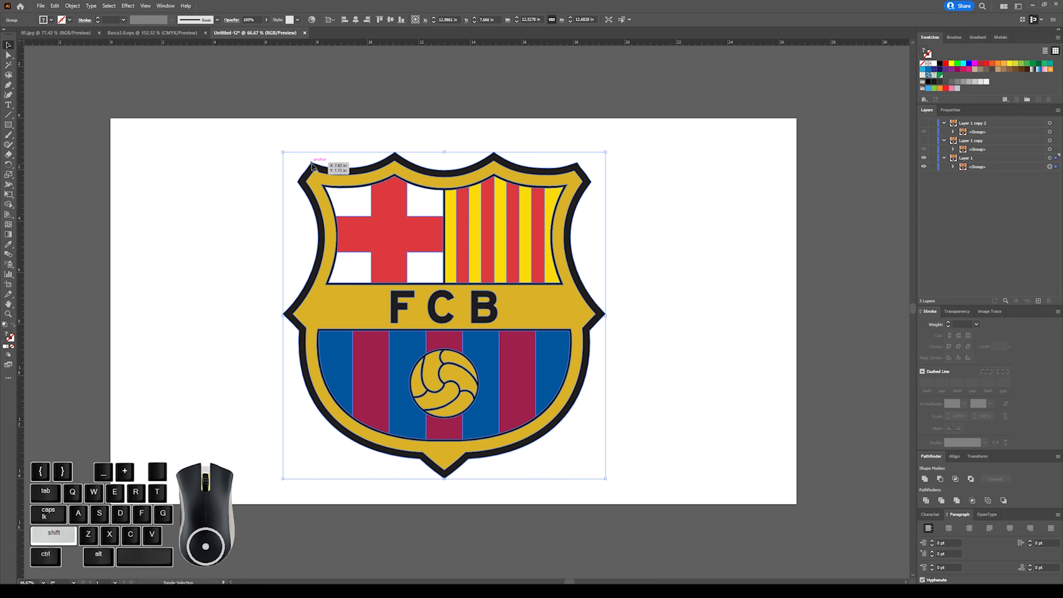
shift+click(312, 167)
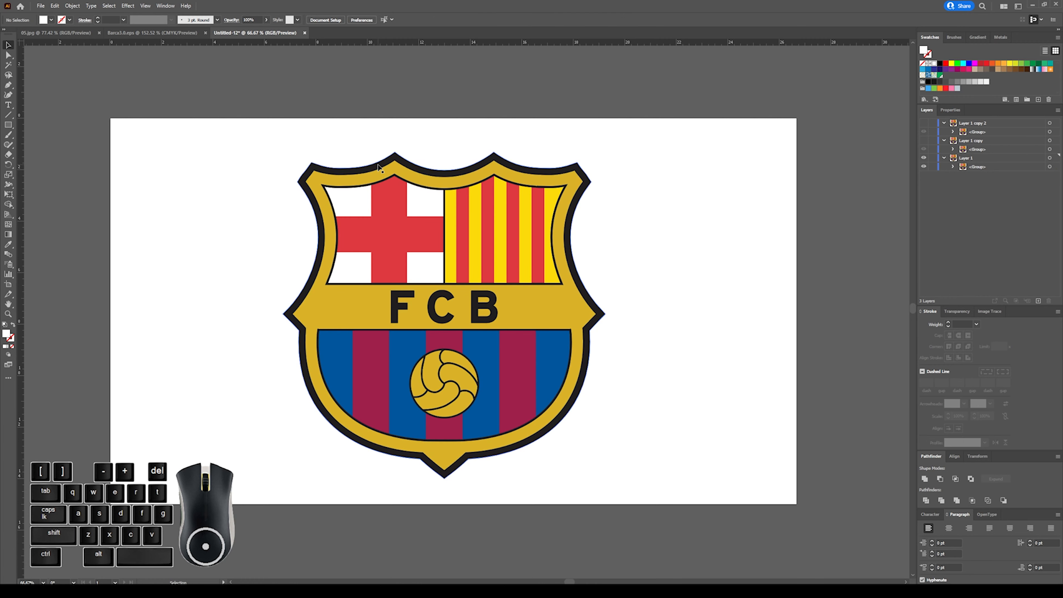
click(385, 206)
drag(383, 252, 550, 259)
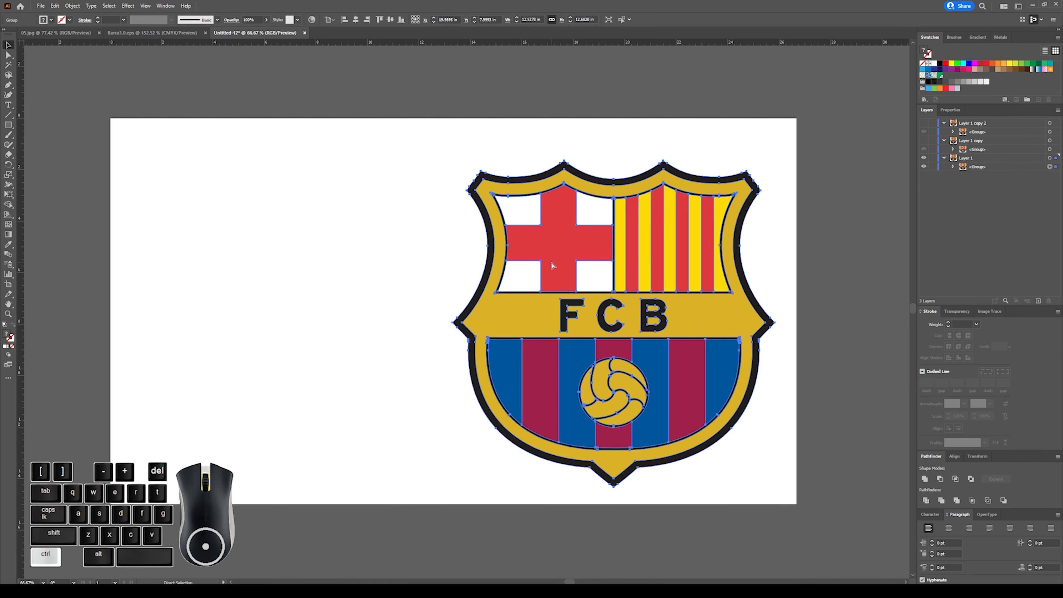
key(ctrl+z)
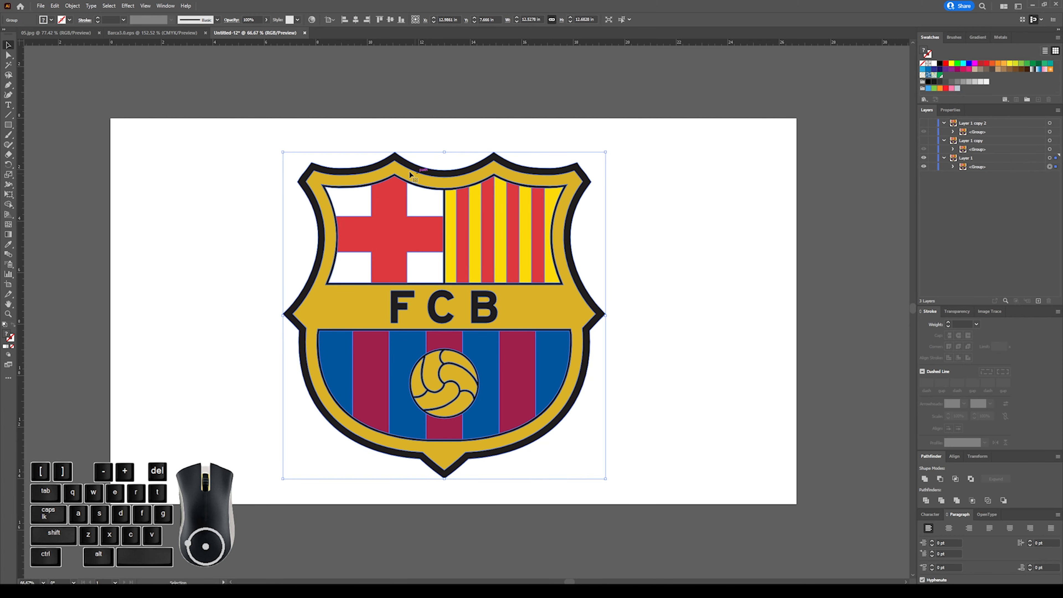
Isolate the original crest group and try moving its outer black shape aside, undoing that move.
double_click(402, 164)
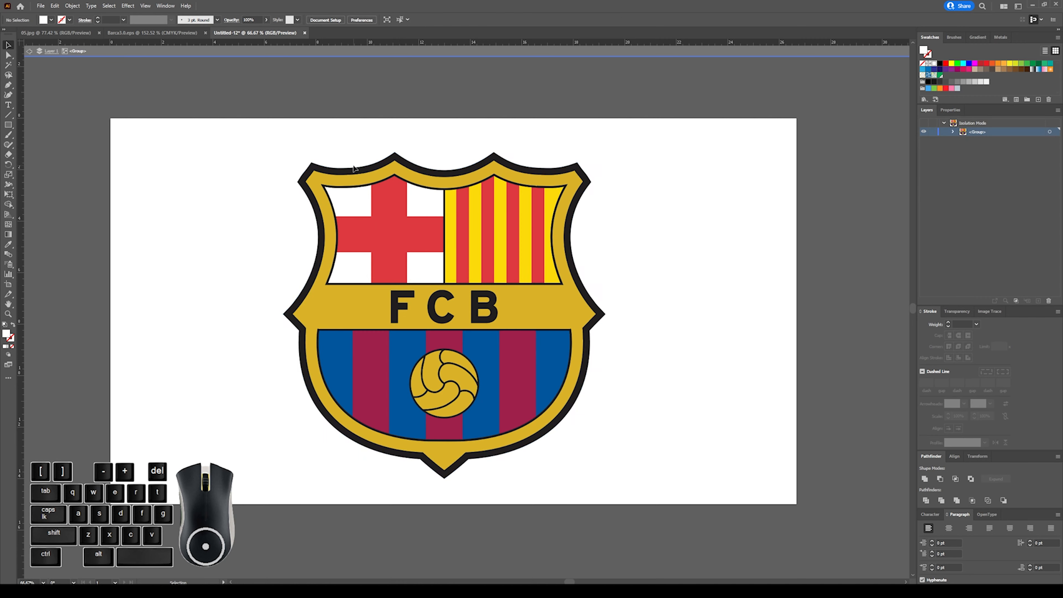
drag(354, 170, 244, 170)
key(ctrl+z)
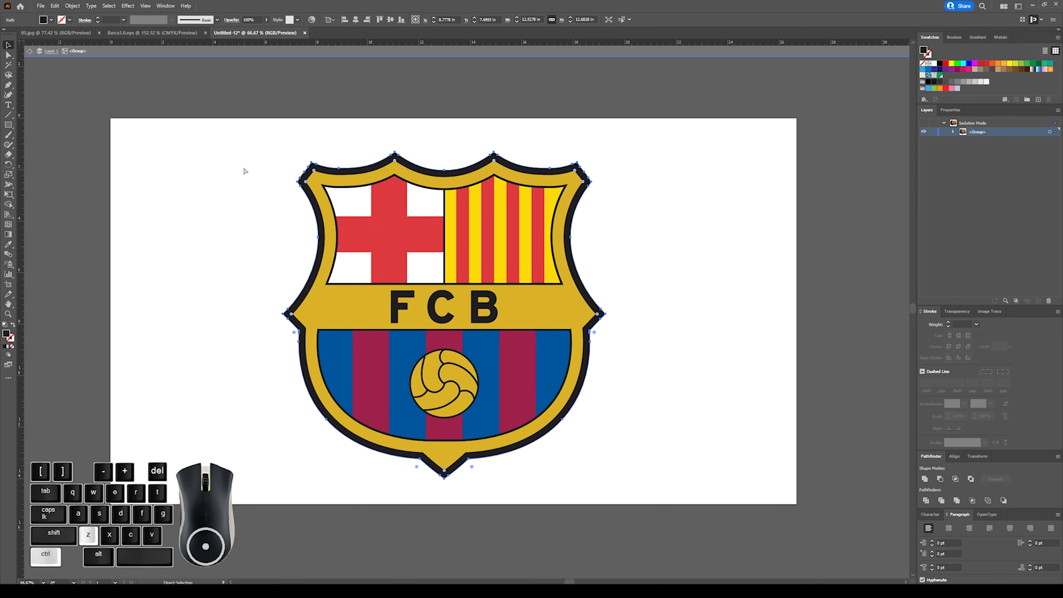
click(348, 202)
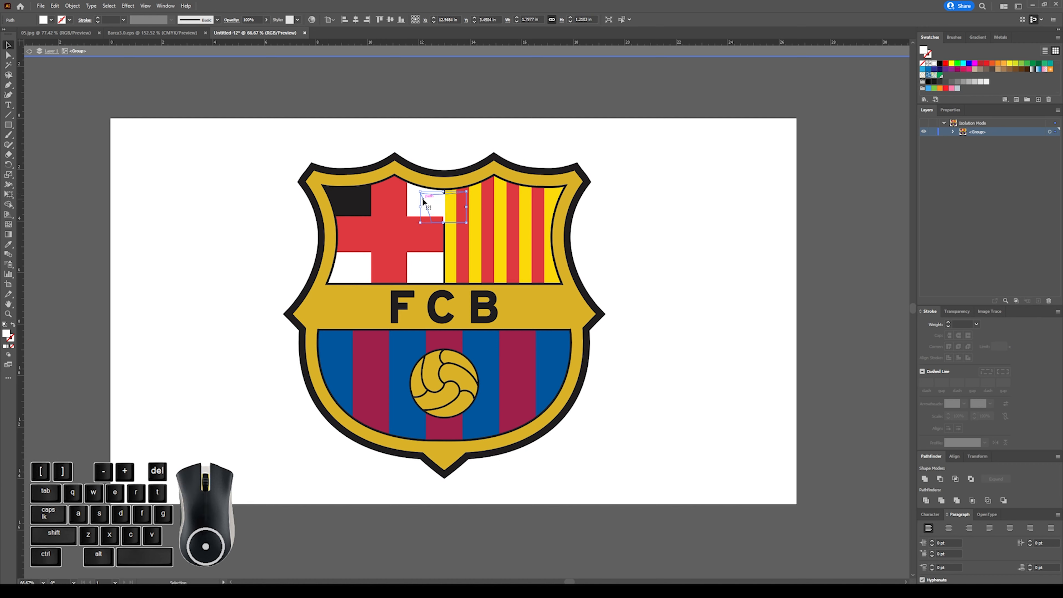
click(258, 124)
Delete everything in the isolated crest group except the outermost black shield shape, and leave isolation mode.
drag(200, 104, 706, 483)
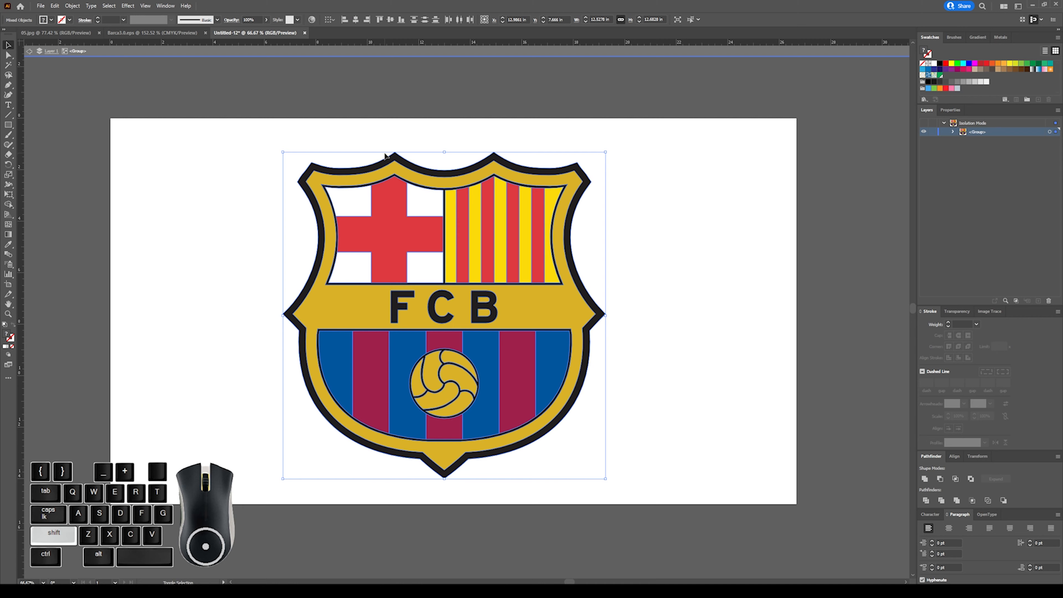
shift+click(384, 164)
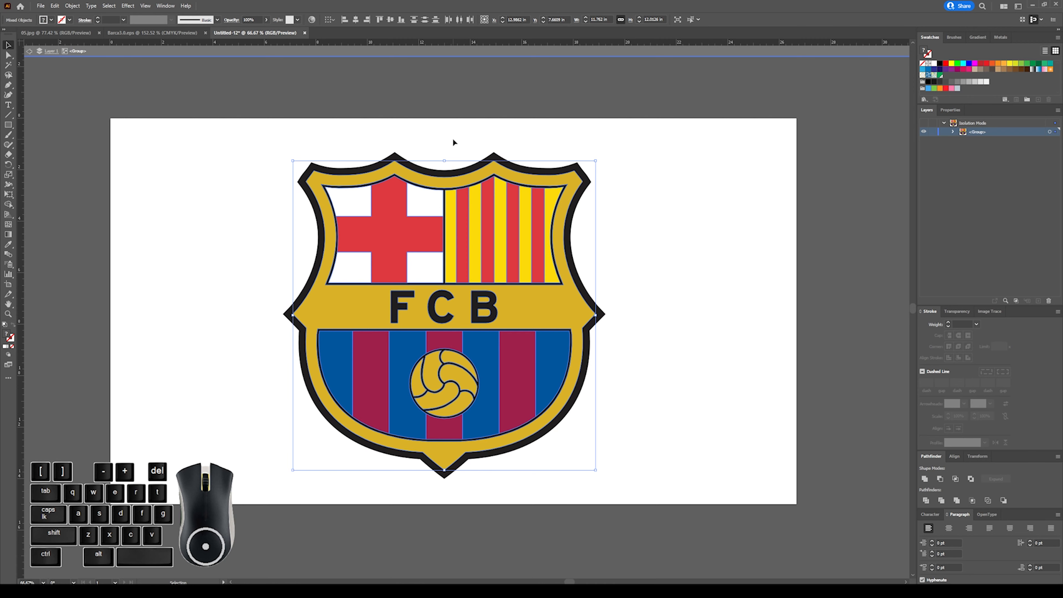
key(Delete)
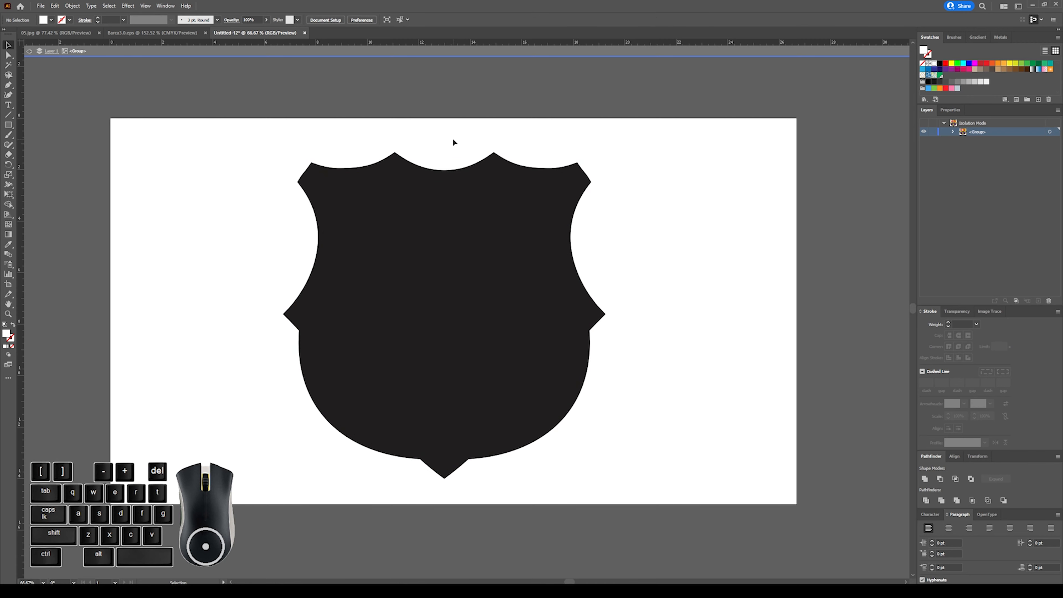
double_click(529, 120)
Apply an Offset Path effect of 0.125 in to the black shield shape.
key(ctrl+a)
click(73, 6)
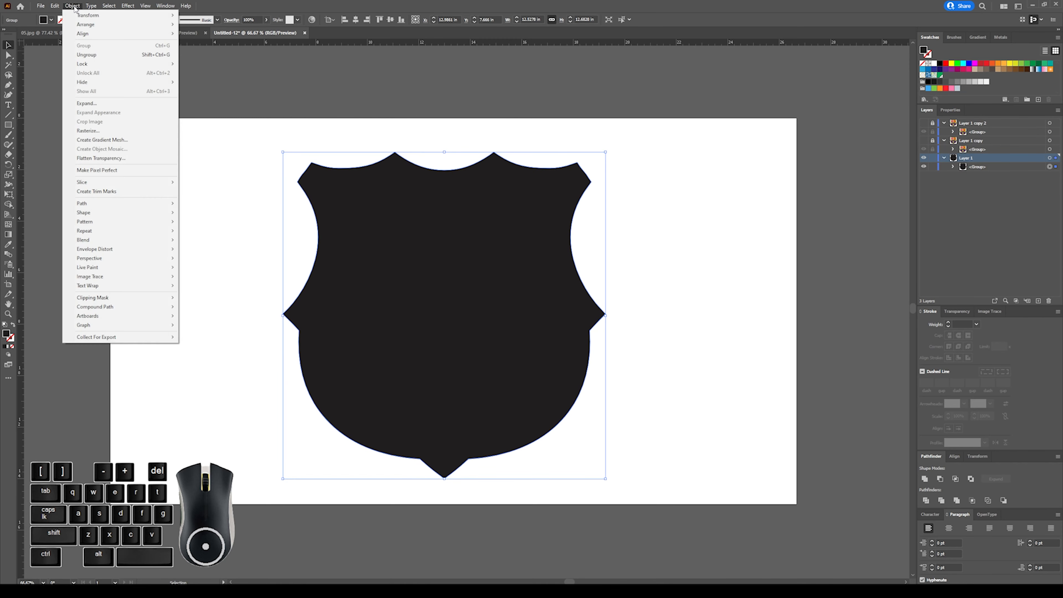
mouse_move(133, 6)
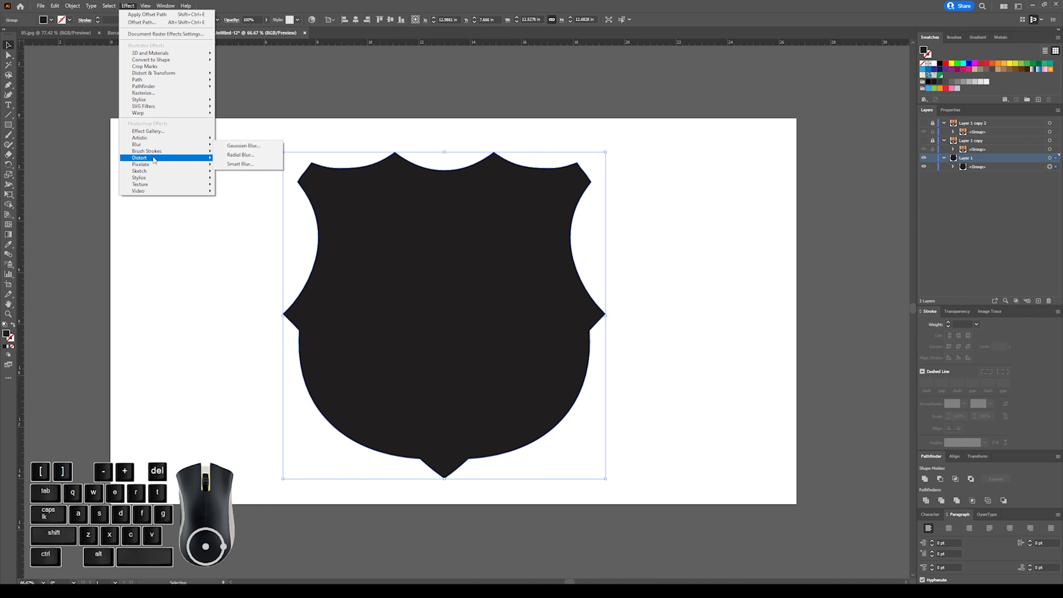
mouse_move(167, 79)
click(246, 82)
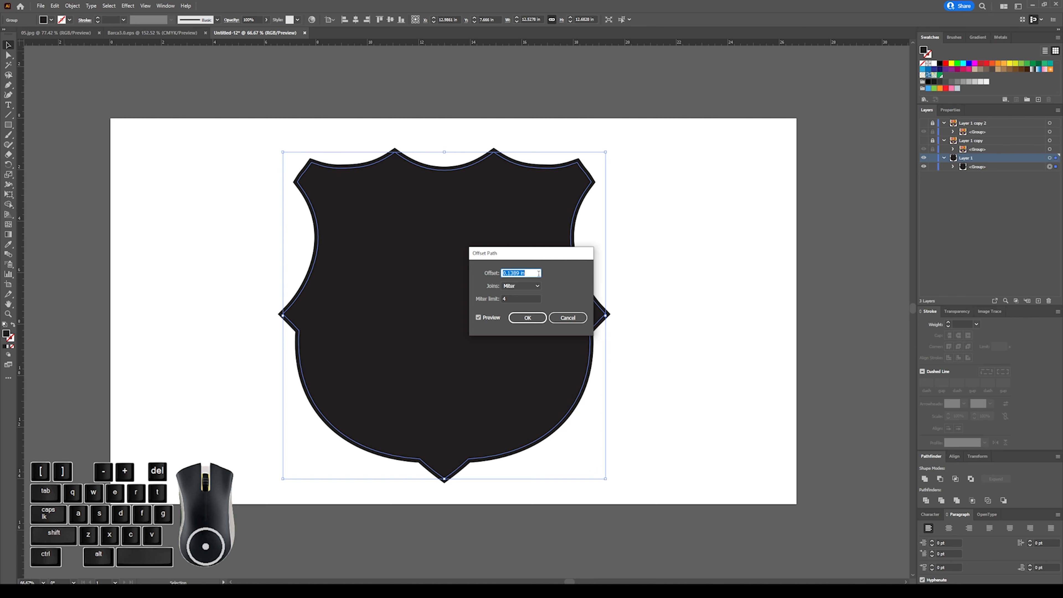
text(.125)
click(524, 319)
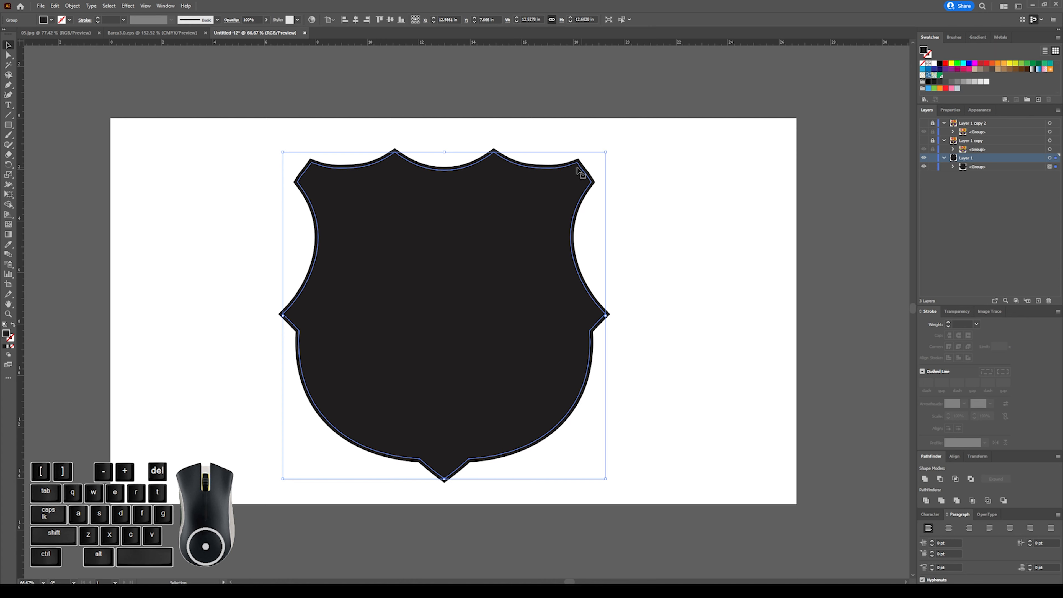
click(494, 152)
click(494, 152)
Edit the shield's Offset Path effect in its appearance and set the offset to 0.25 in.
click(975, 112)
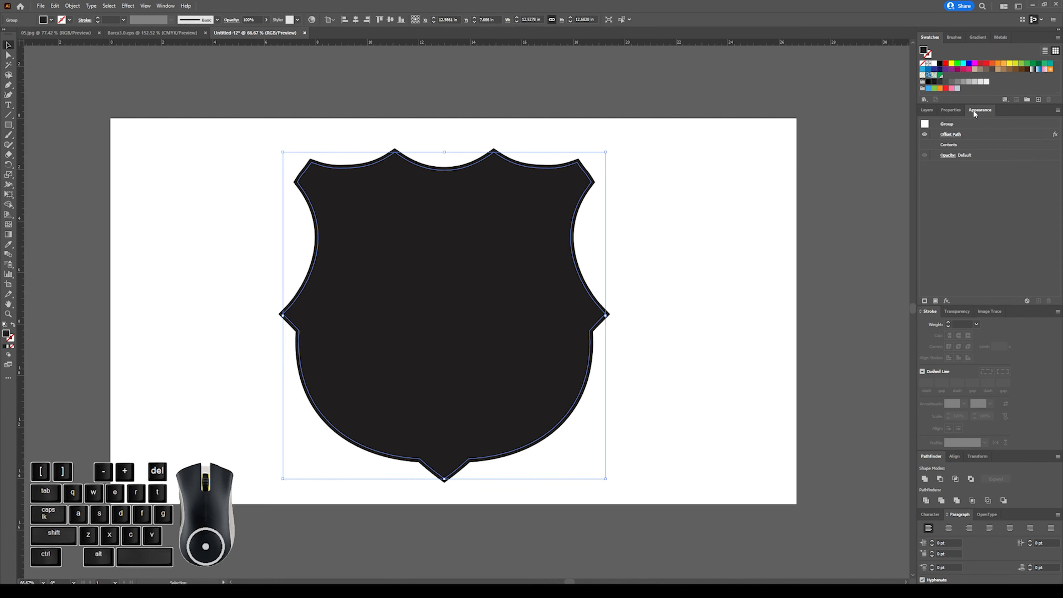
click(953, 134)
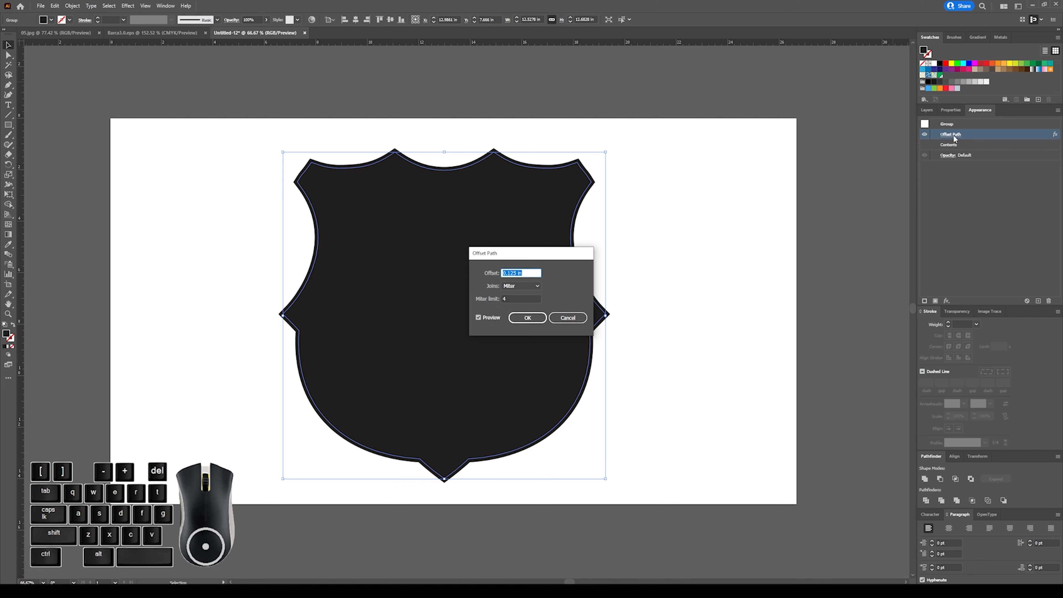
click(516, 271)
key(BackSpace)
key(BackSpace)
key(BackSpace)
text(25)
click(528, 317)
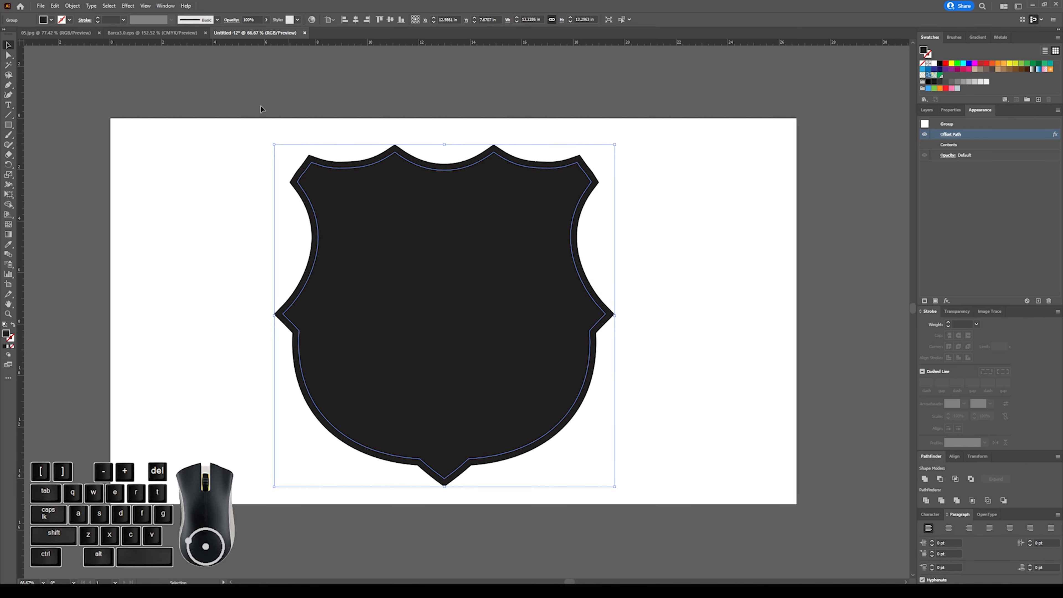
Expand the appearance of the offset shield shape and fill it with white.
click(72, 6)
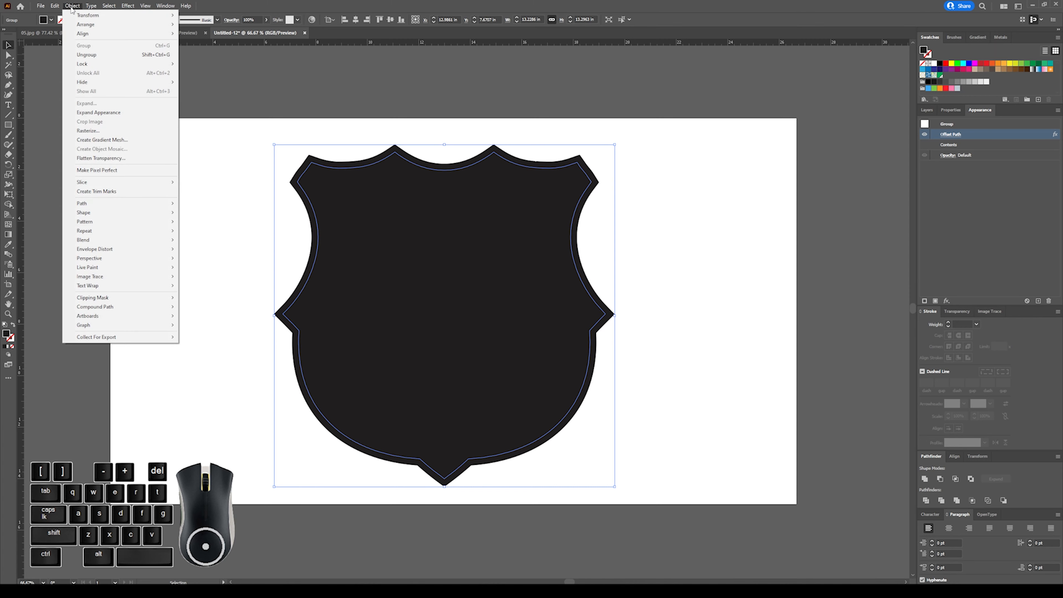
click(122, 115)
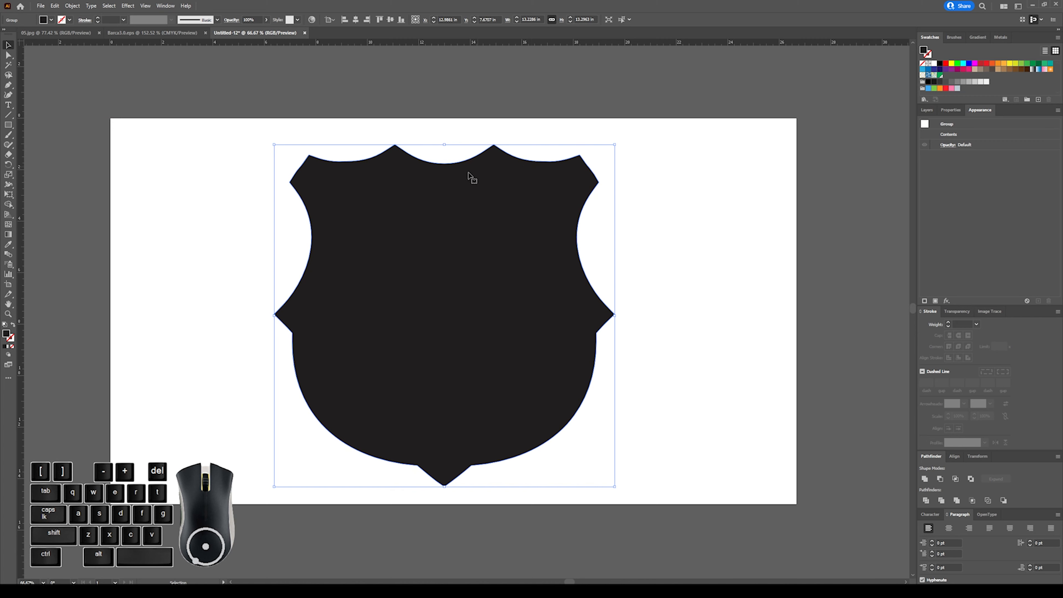
click(739, 175)
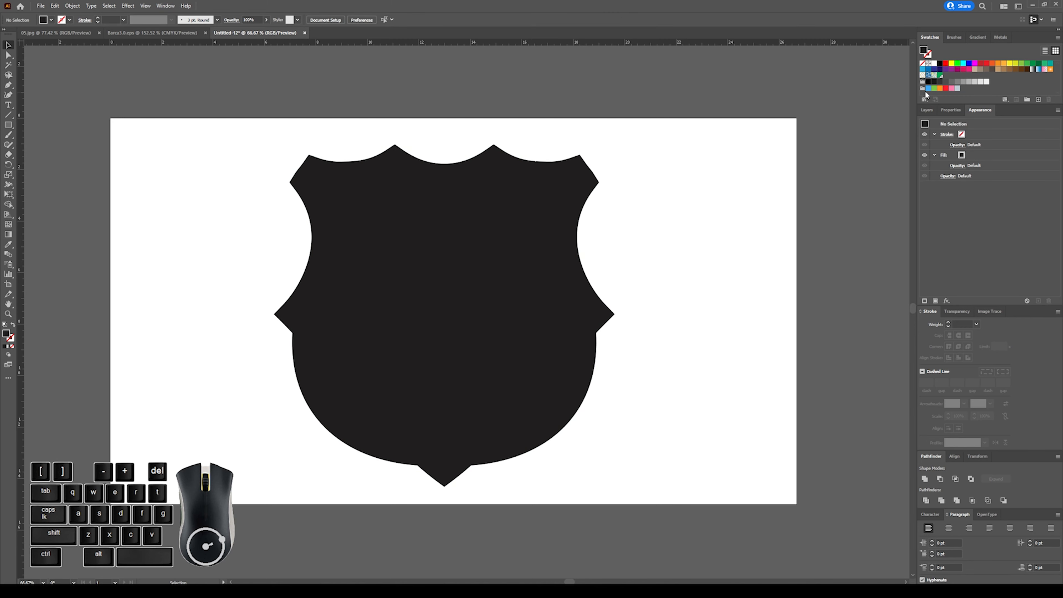
click(458, 161)
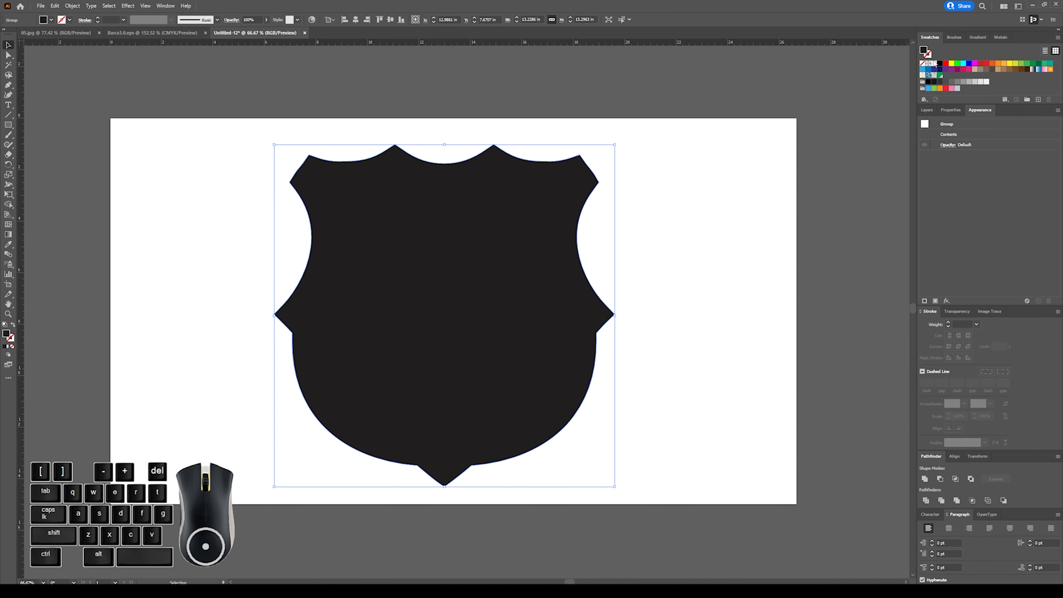
click(934, 64)
click(675, 174)
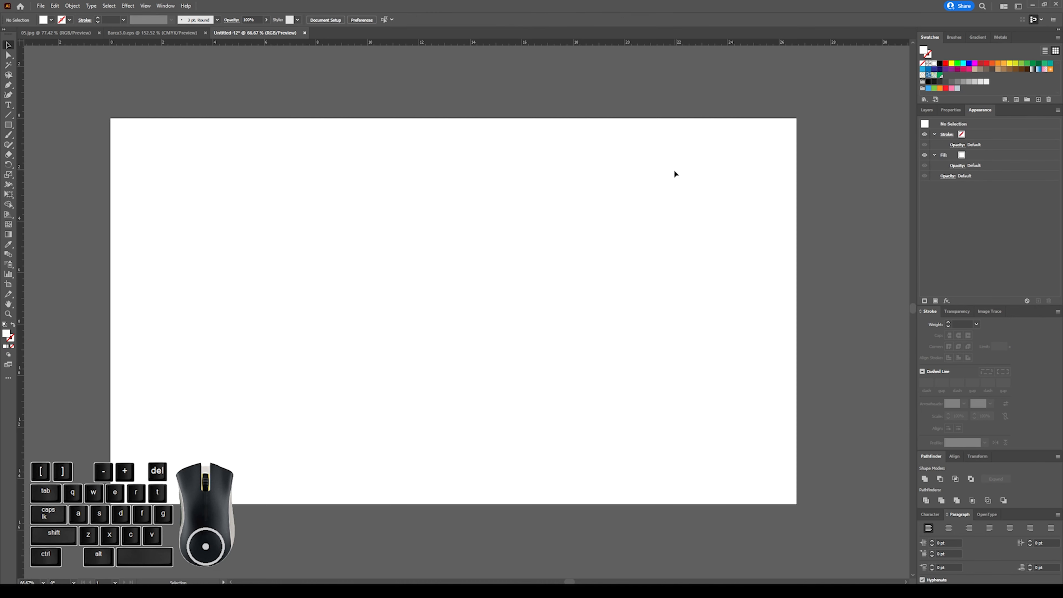
Show both duplicate crest layers again, try moving the white backing off the artboard, and undo that move.
click(927, 111)
click(925, 123)
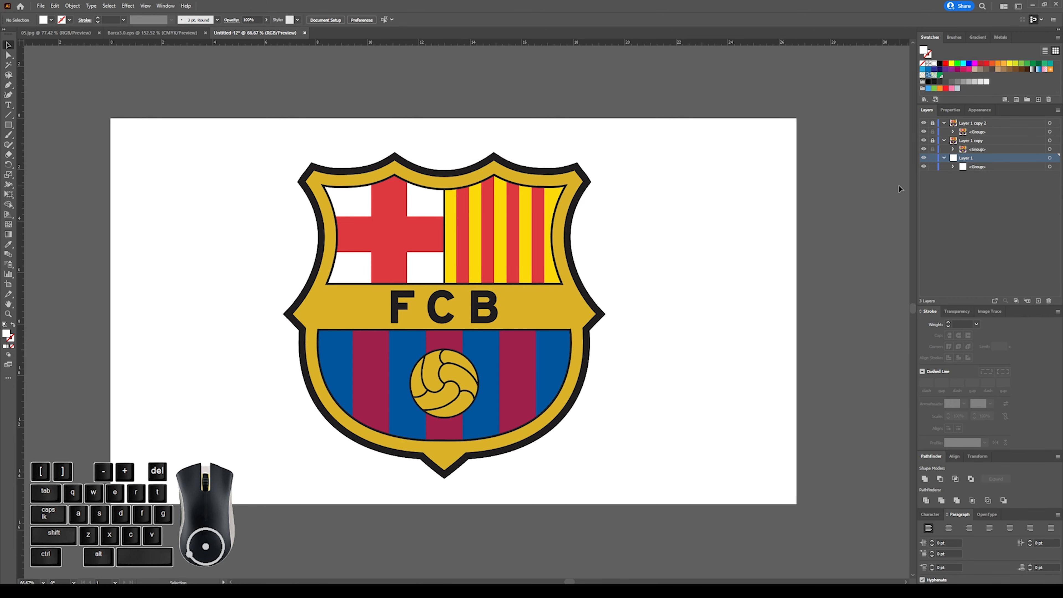
key(ctrl+minus)
key(ctrl+minus)
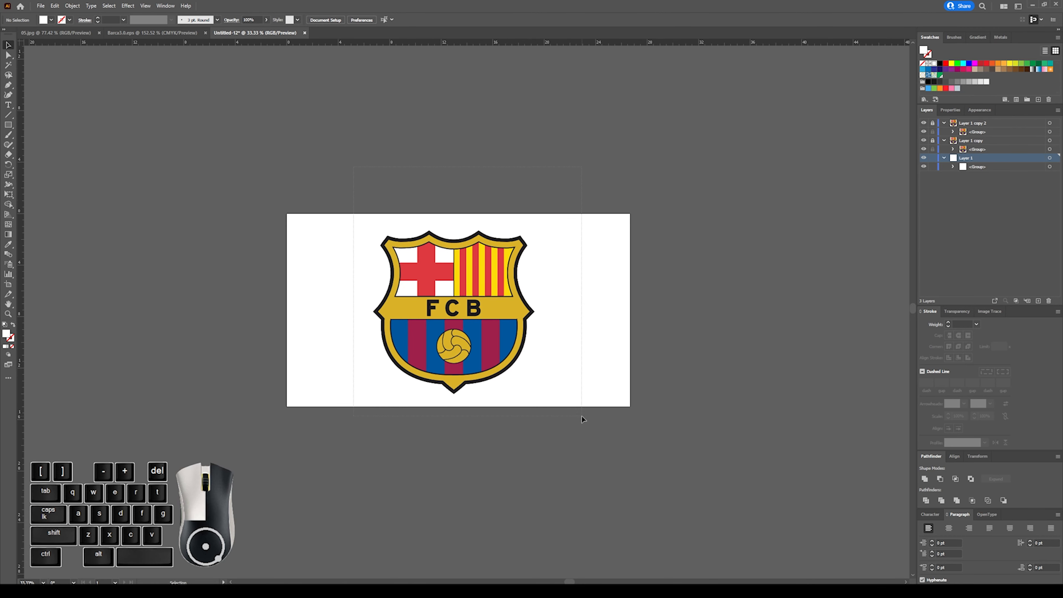
drag(515, 355, 774, 359)
key(ctrl+z)
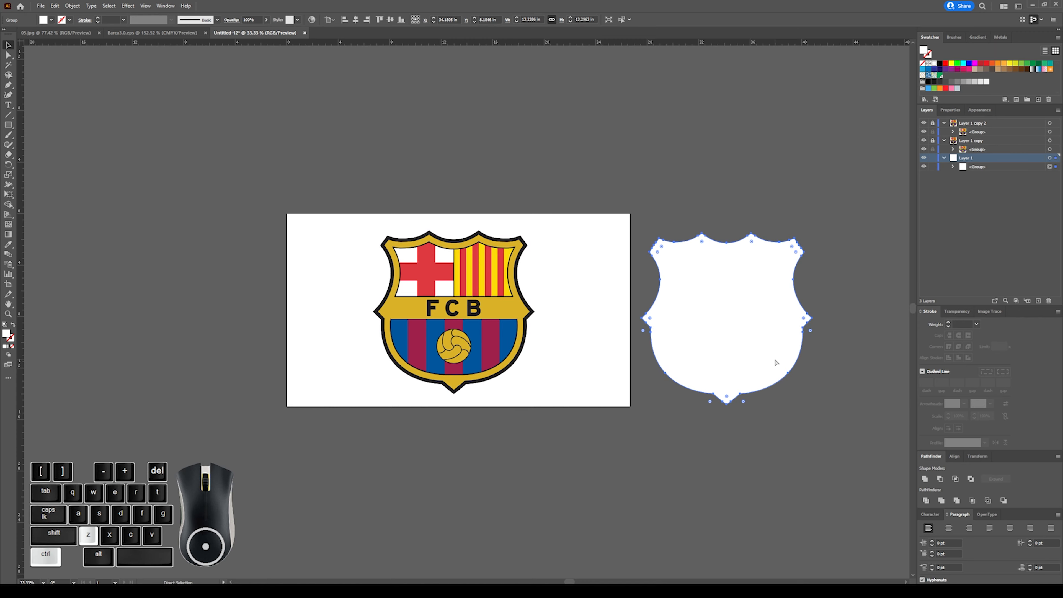
Unlock both duplicate crest layers and move the crests together with the white backing onto the grey canvas beside the artboard.
click(932, 141)
click(933, 123)
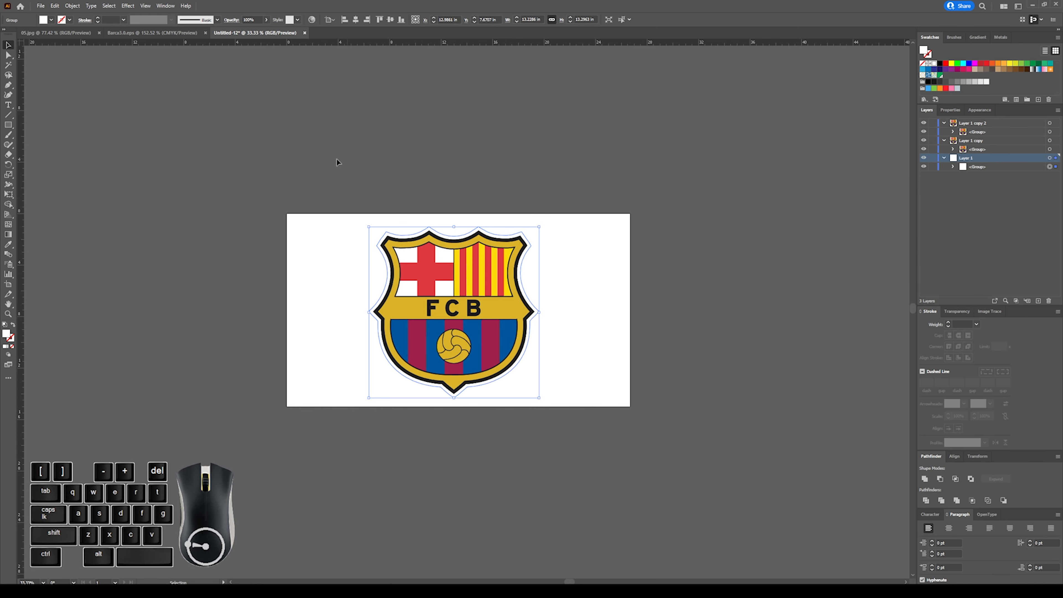
drag(335, 201, 593, 441)
drag(492, 351, 785, 346)
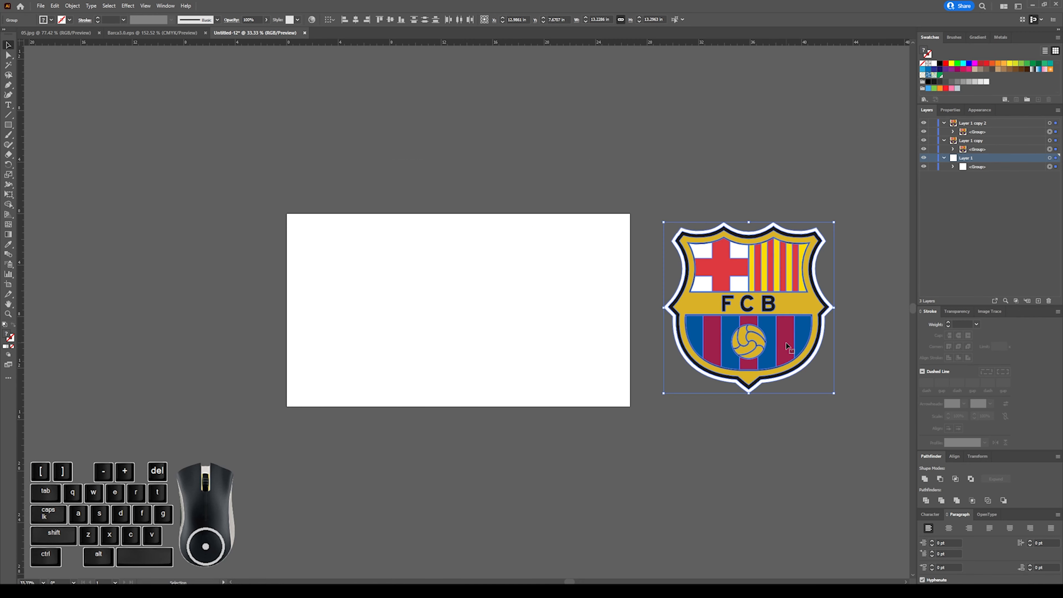
scroll(785, 347, right, 8)
click(783, 332)
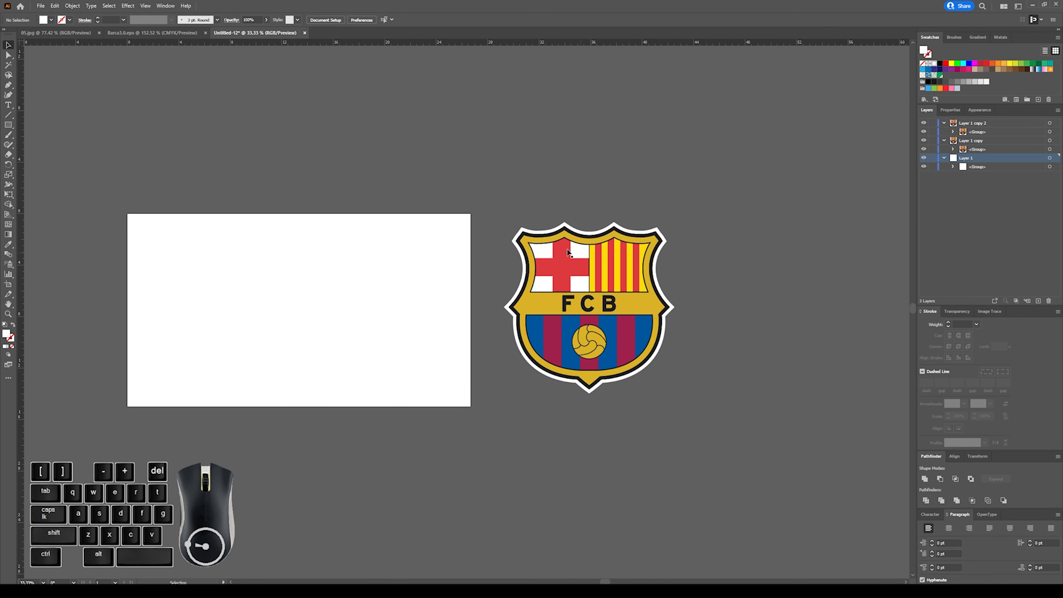
Delete the white offset backing behind the crest on the grey canvas.
click(526, 234)
click(754, 232)
click(661, 234)
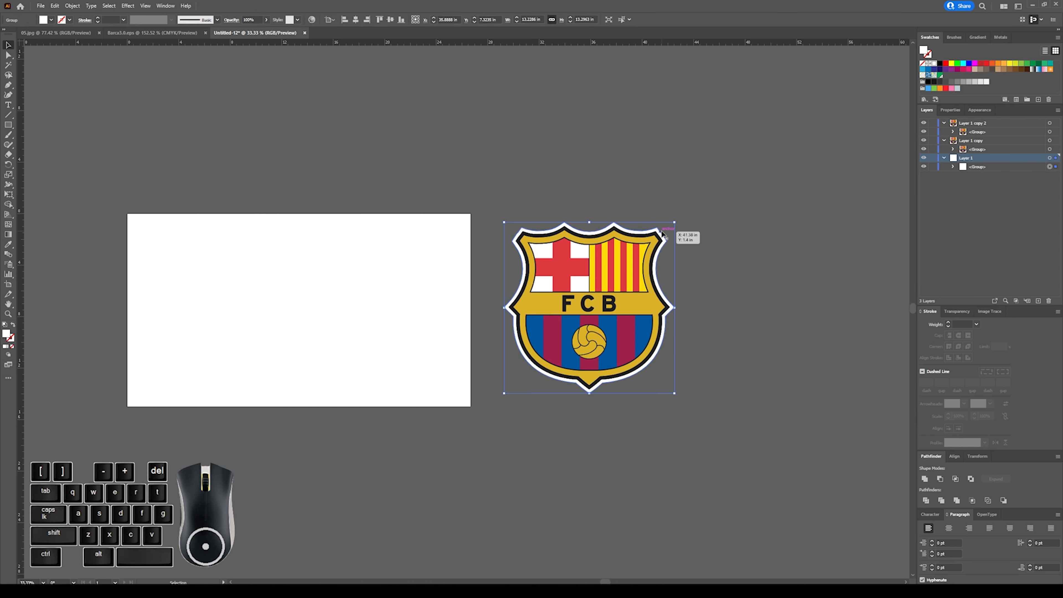
key(Delete)
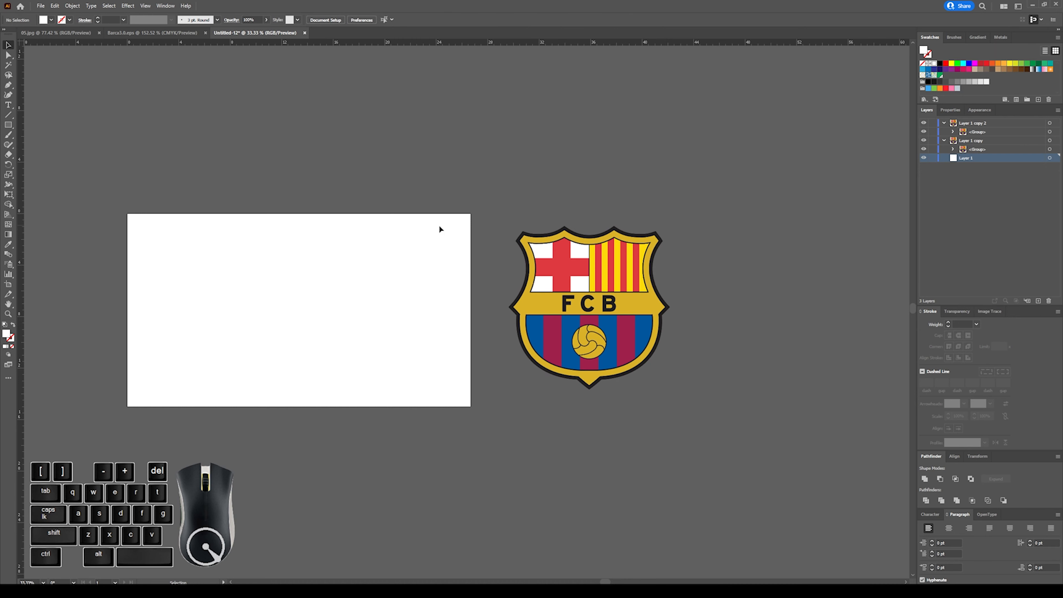